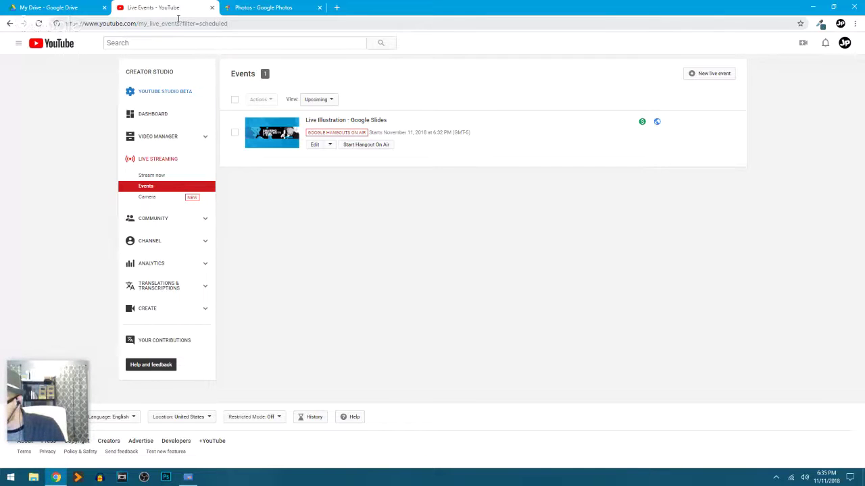
Step: Open today's tree sketch from Google Photos at full size to view it
left_click(249, 8)
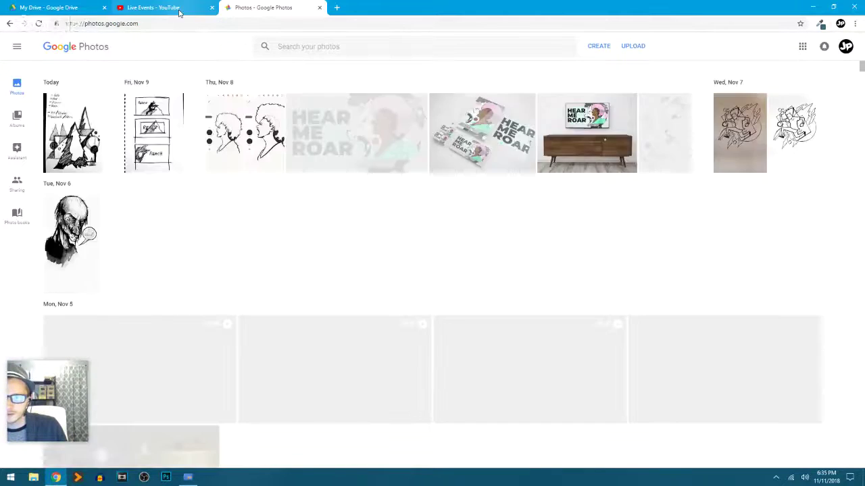
left_click(180, 10)
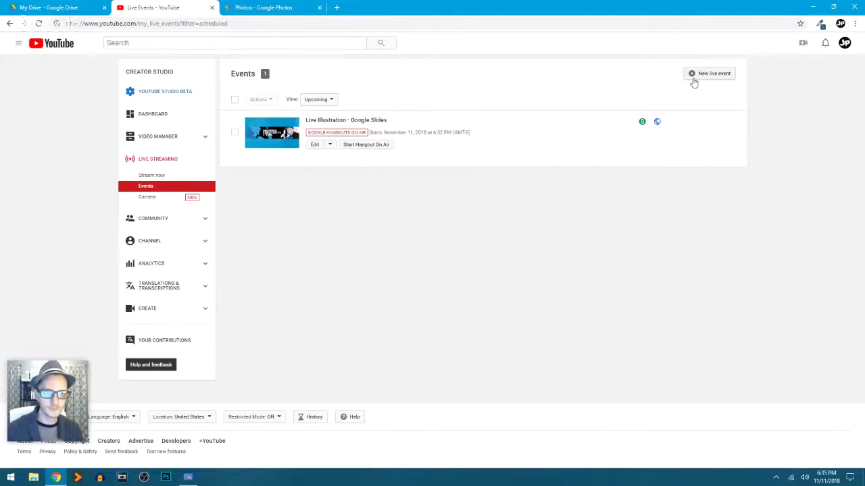
left_click(275, 6)
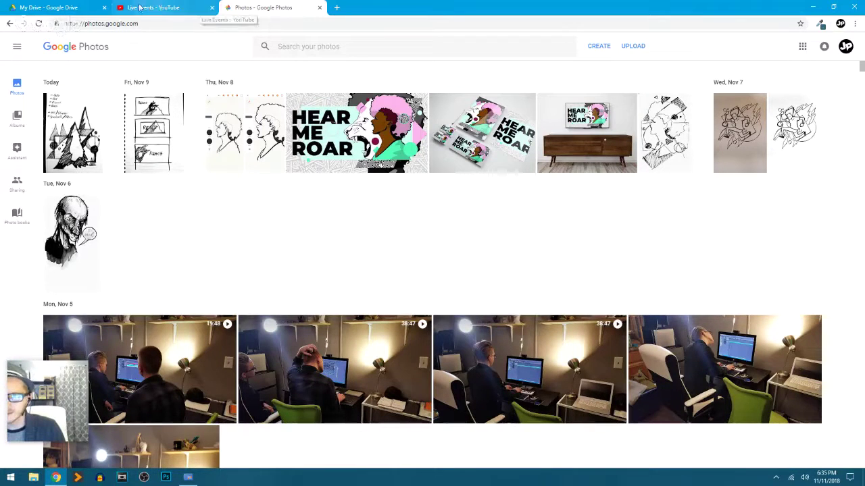
left_click(73, 121)
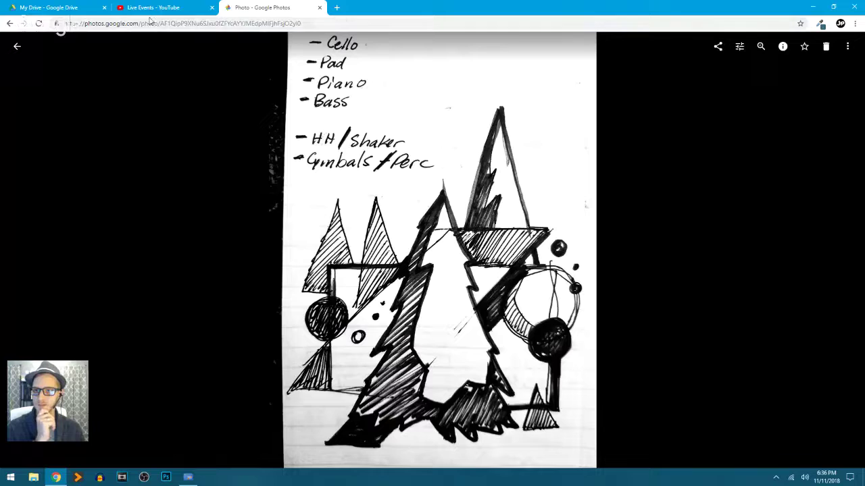
Step: Close the YouTube page and create a blank Google Slides presentation from Google Drive without choosing another theme
left_click(67, 8)
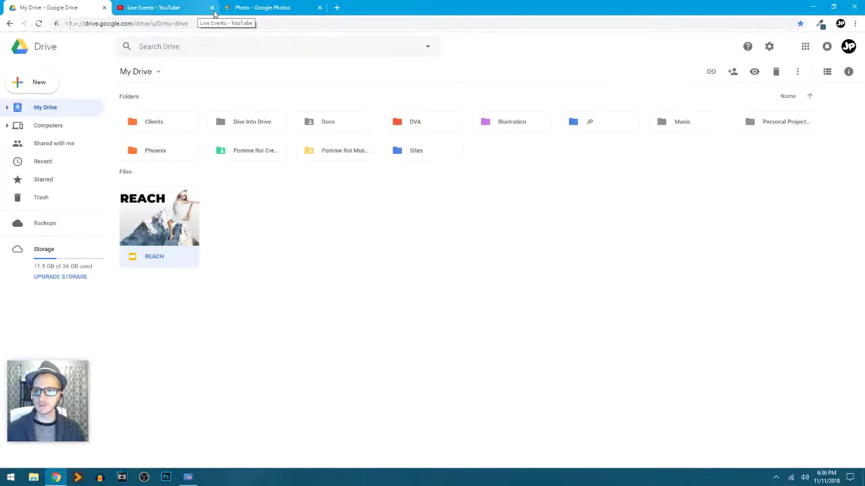
left_click(212, 7)
left_click(314, 236)
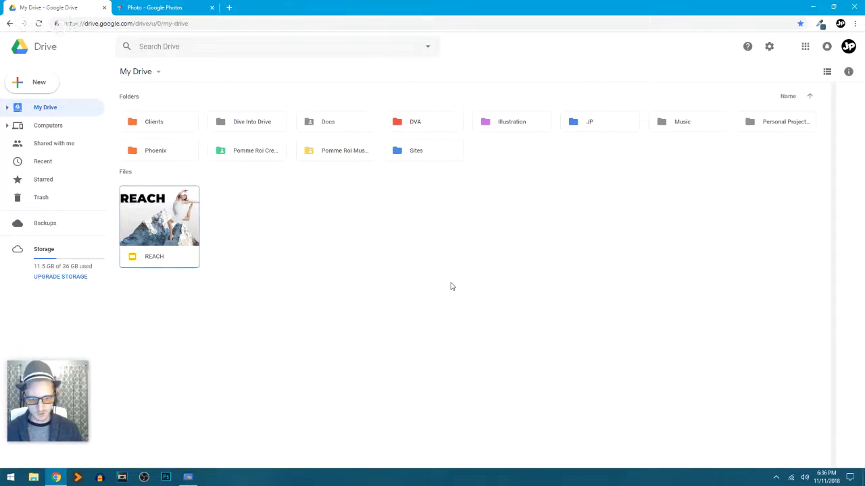
key("shift+p")
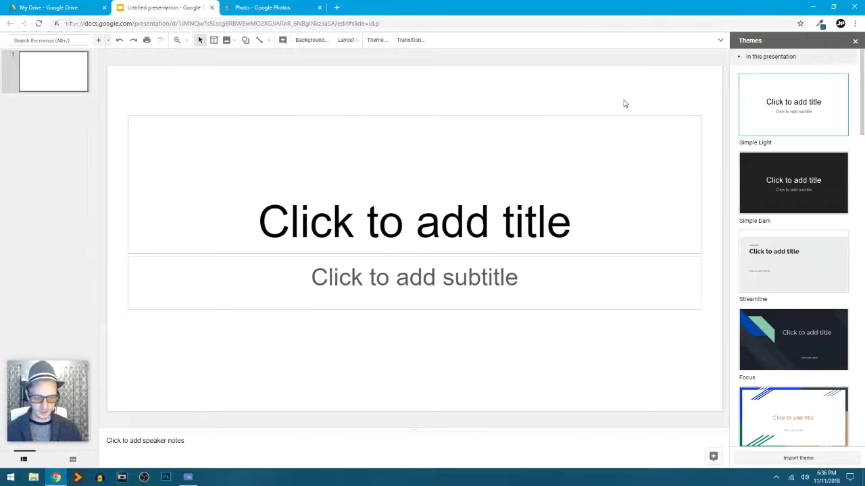
left_click(855, 40)
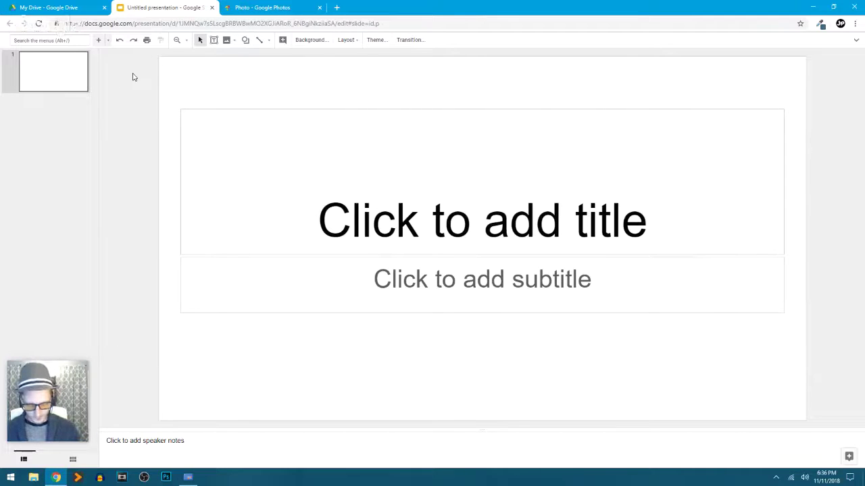
key("alt+/")
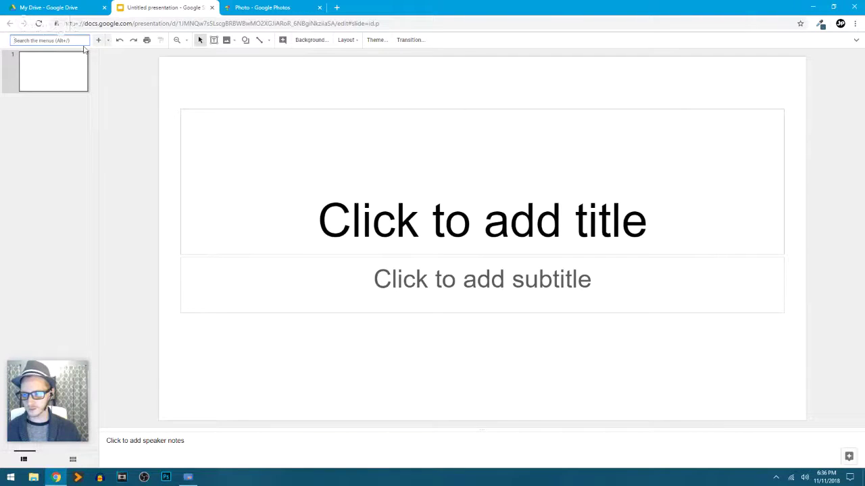
left_click(856, 40)
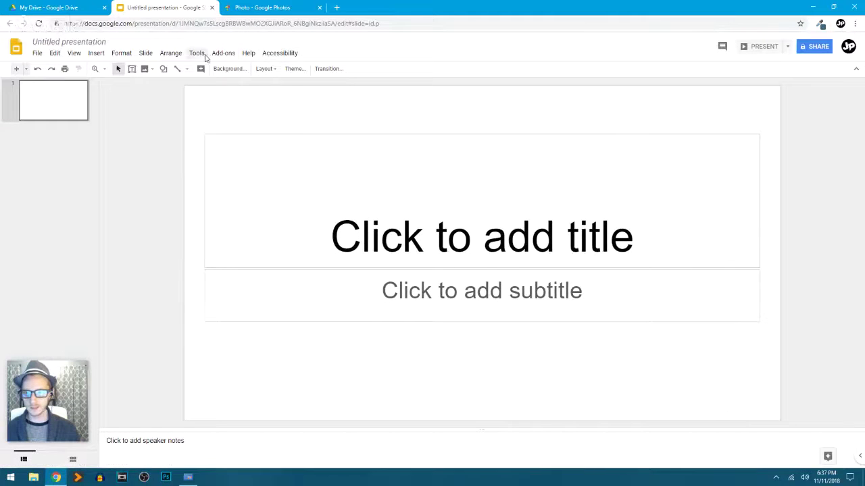
left_click(247, 54)
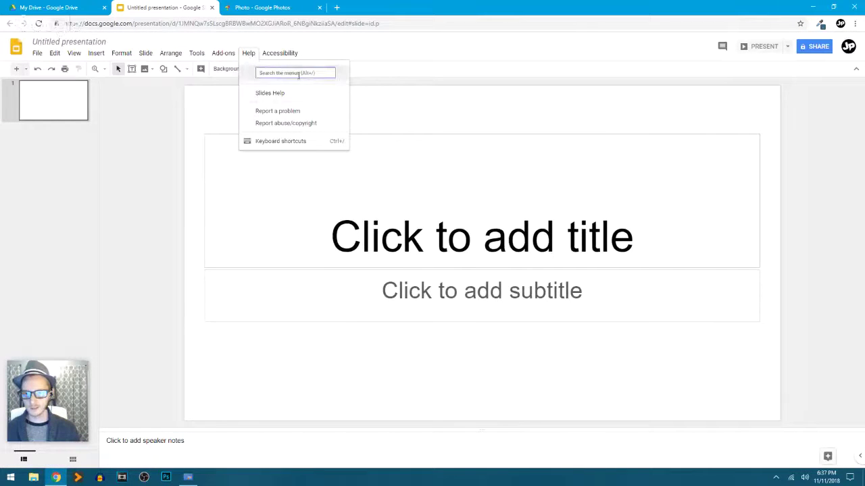
left_click(248, 53)
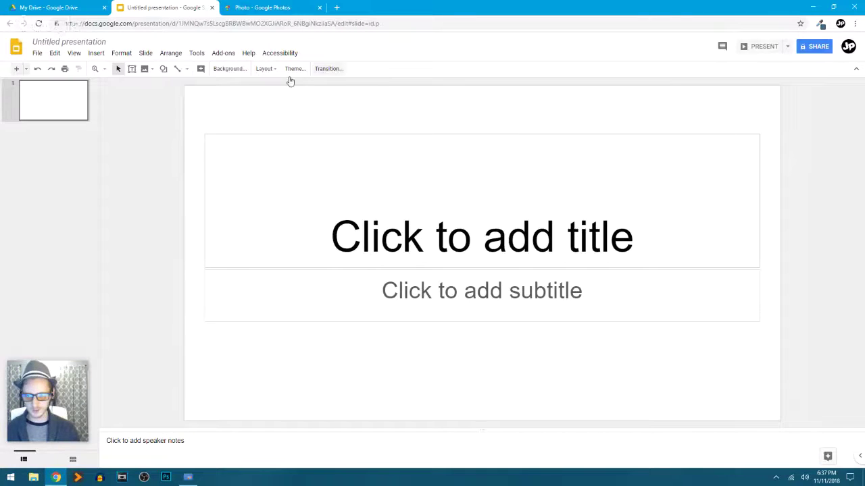
key("alt+/")
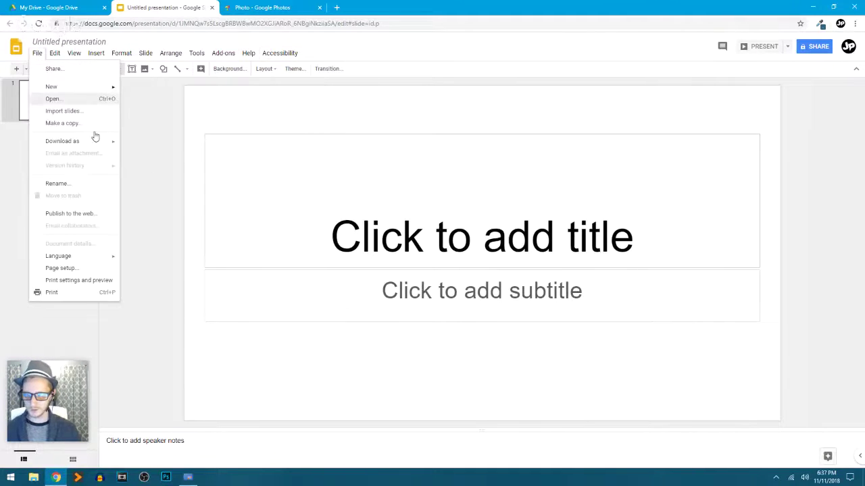
mouse_move(227, 52)
left_click(143, 173)
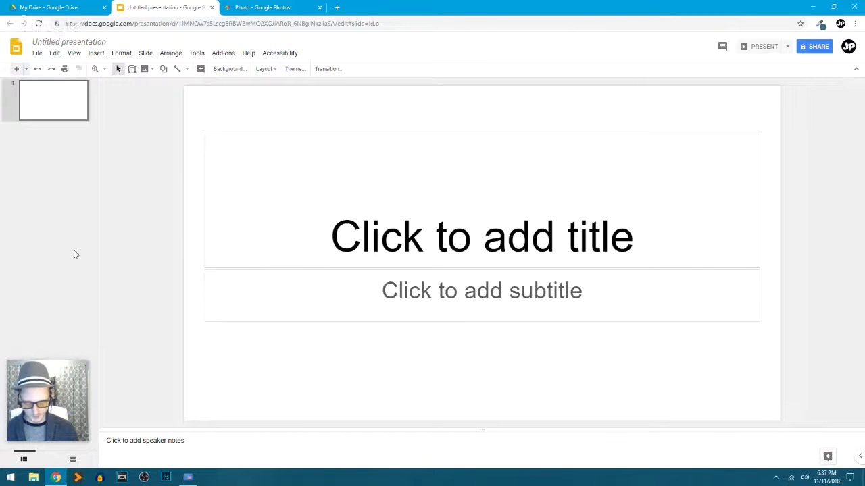
Step: Find the speaker notes option with a menu search for "spea" and hide the speaker notes
key("alt+slash")
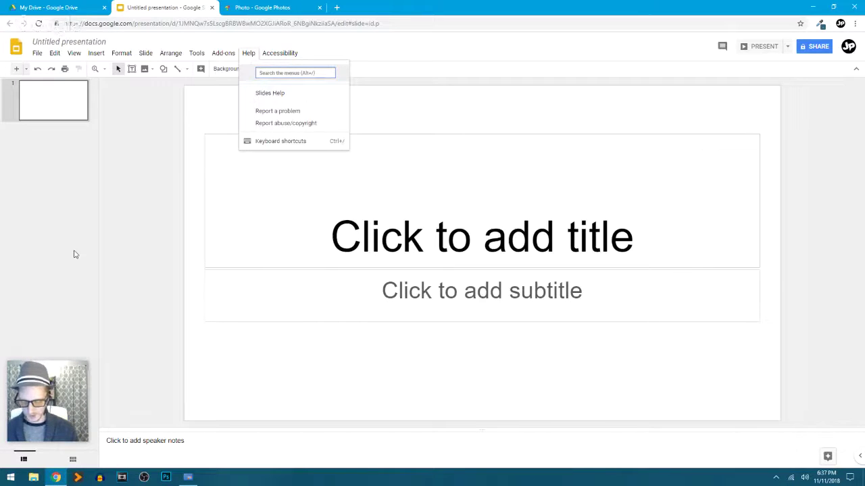
type("spea")
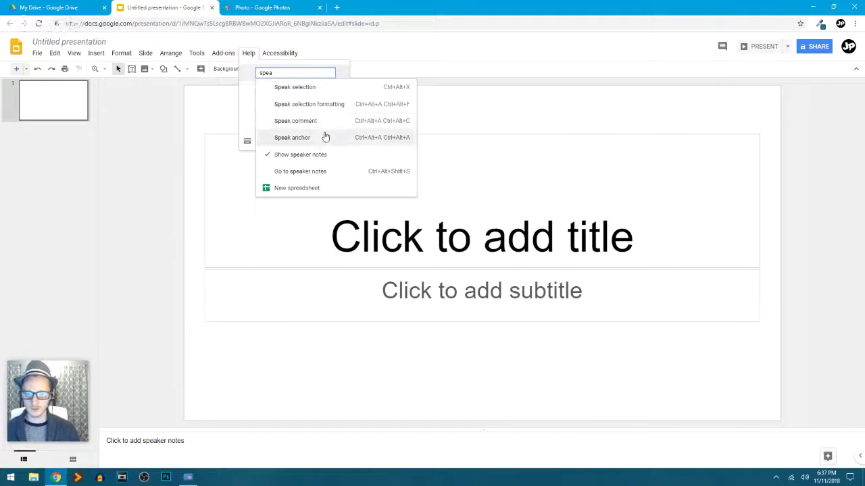
left_click(295, 156)
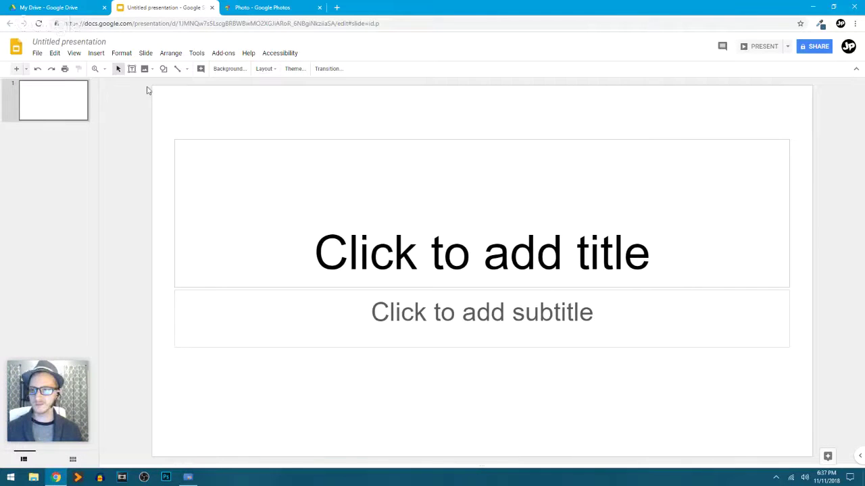
left_click(74, 53)
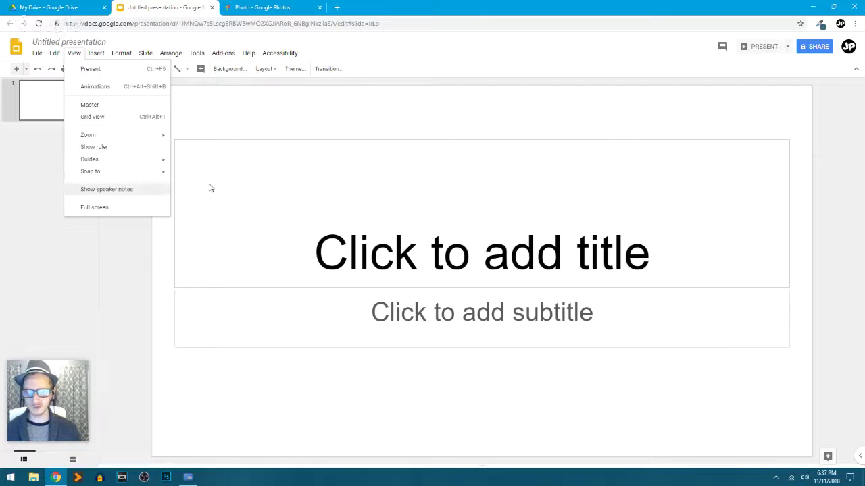
left_click(816, 140)
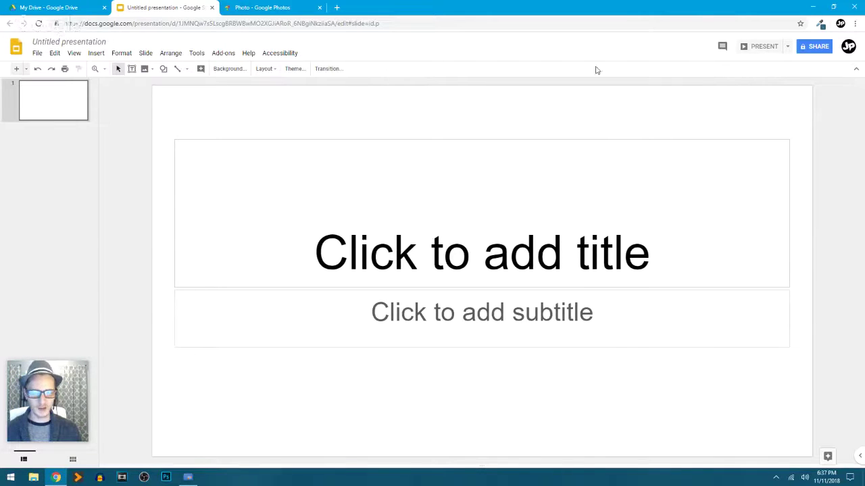
Step: Hide the presentation's title and menu bar to enlarge the slide workspace
left_click(855, 72)
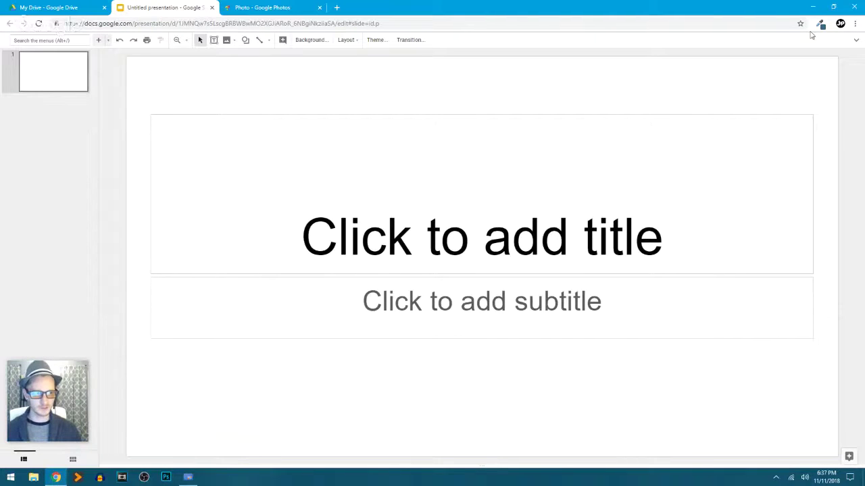
left_click(856, 40)
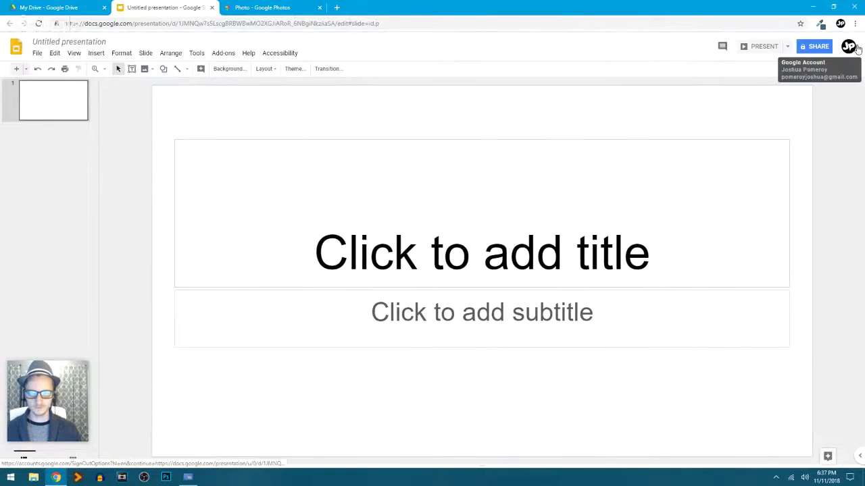
left_click(855, 72)
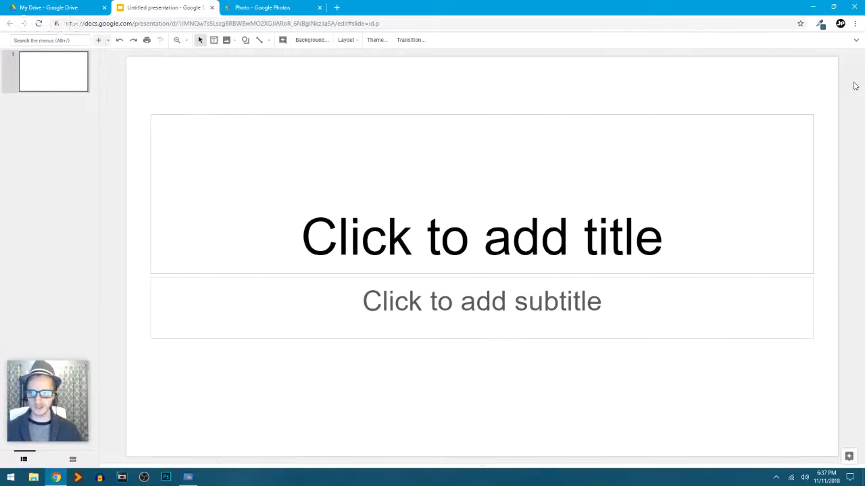
key("alt+slash")
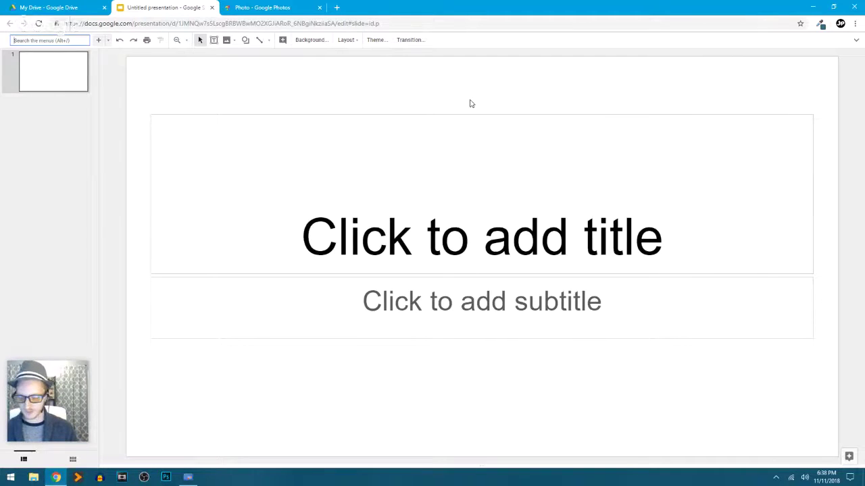
type("hor")
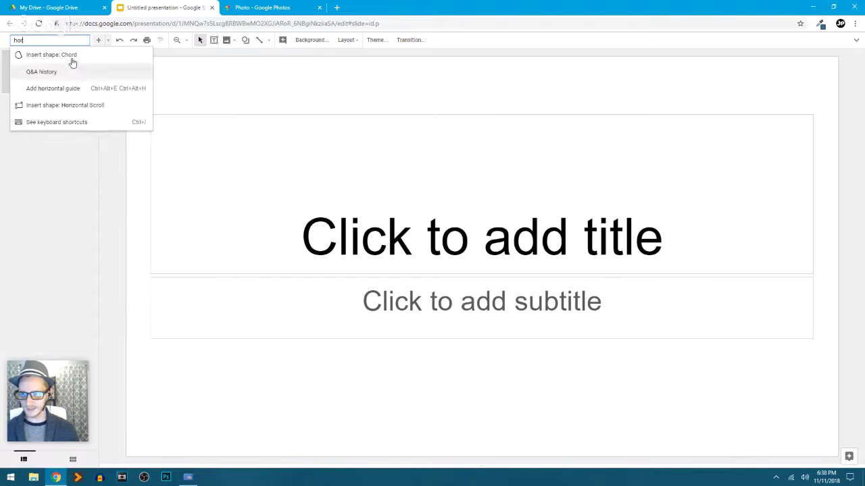
left_click(111, 162)
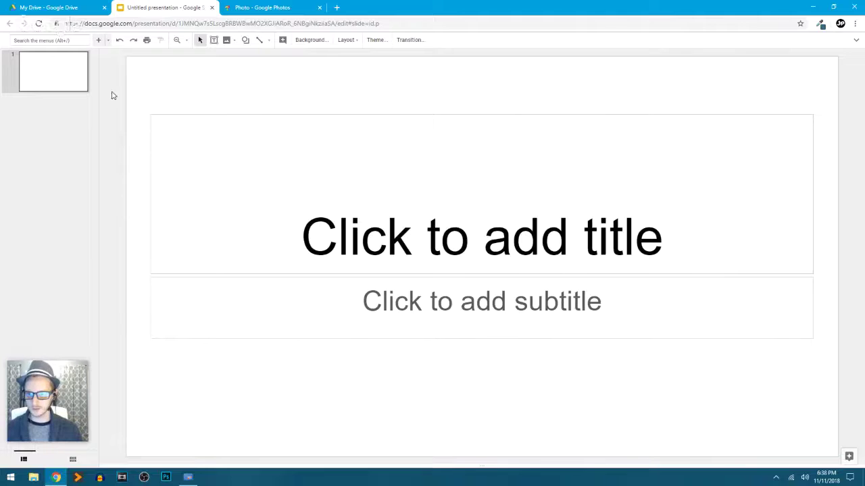
Step: Delete the title and subtitle placeholders from the first slide
left_click_drag(112, 94, 480, 321)
key("Delete")
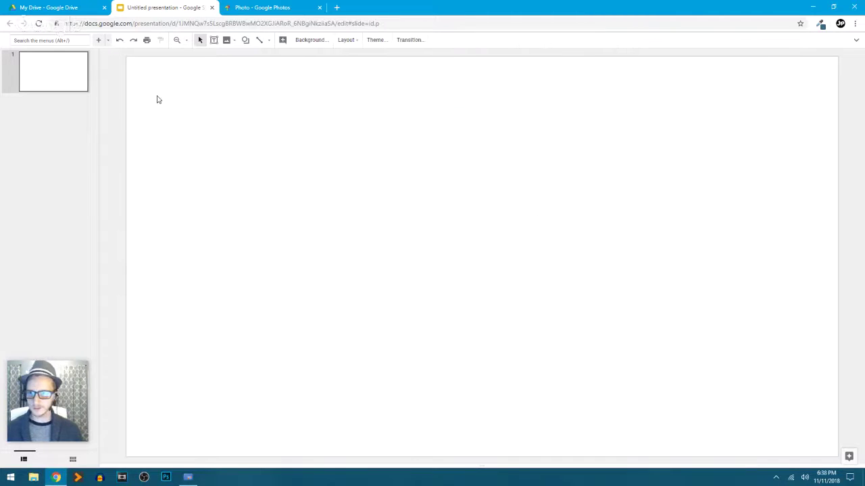
Step: Open the Simple Light master for editing and delete every layout except the Title slide layout
key("alt+slash")
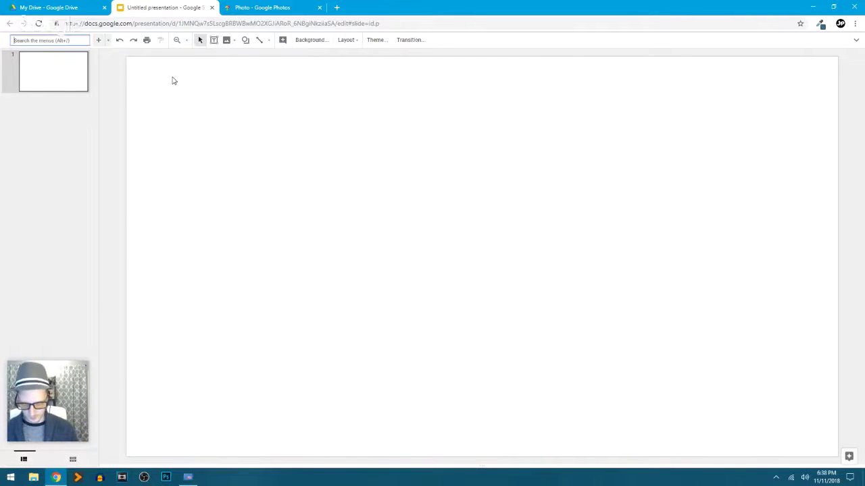
type("mast")
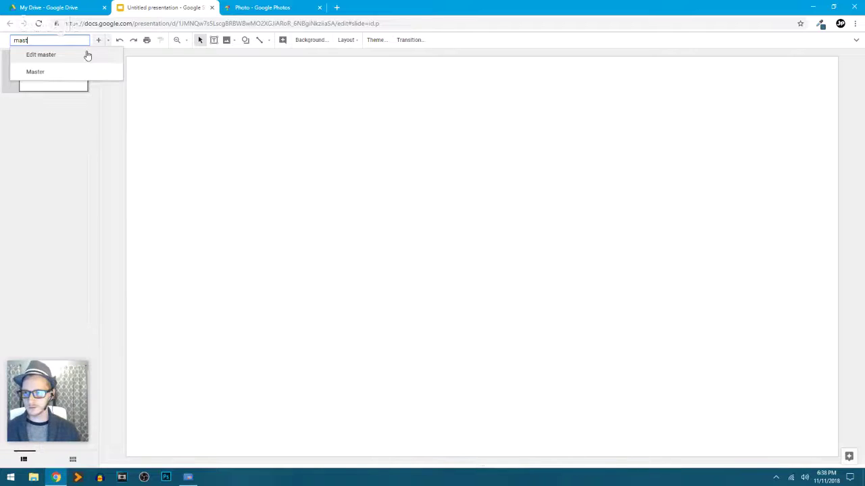
left_click(83, 55)
left_click(131, 446)
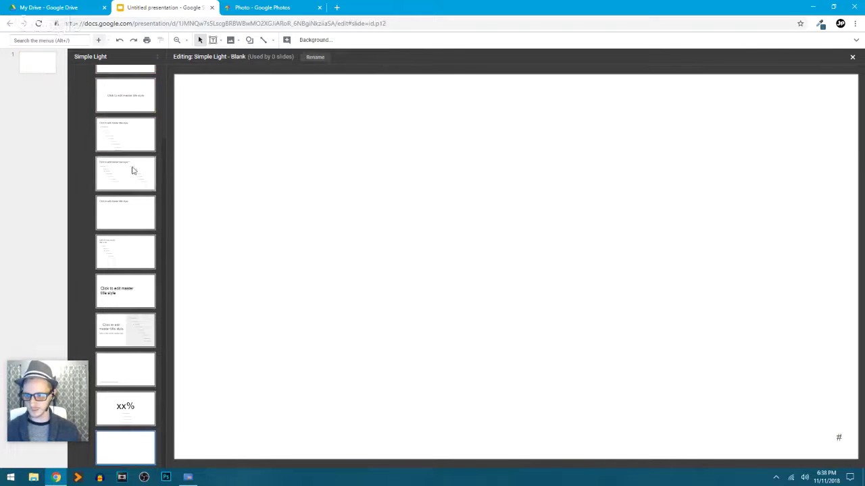
scroll(132, 149, "up", 2)
left_click(126, 221)
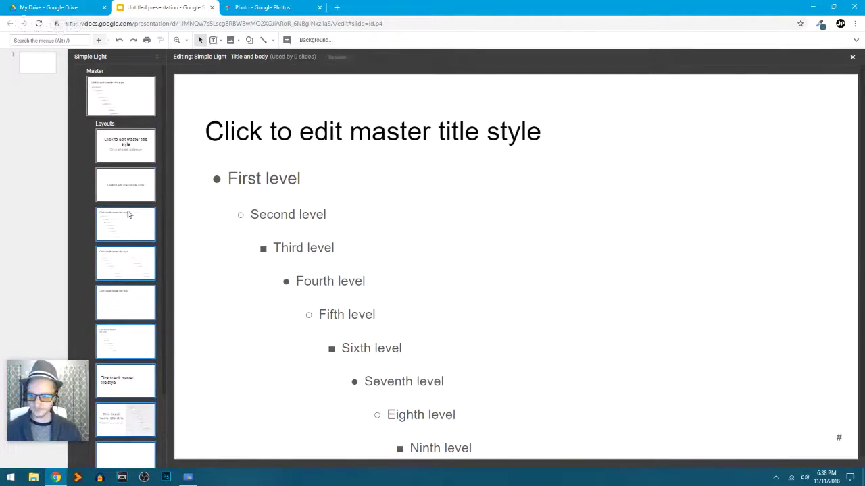
key("Delete")
key("Delete")
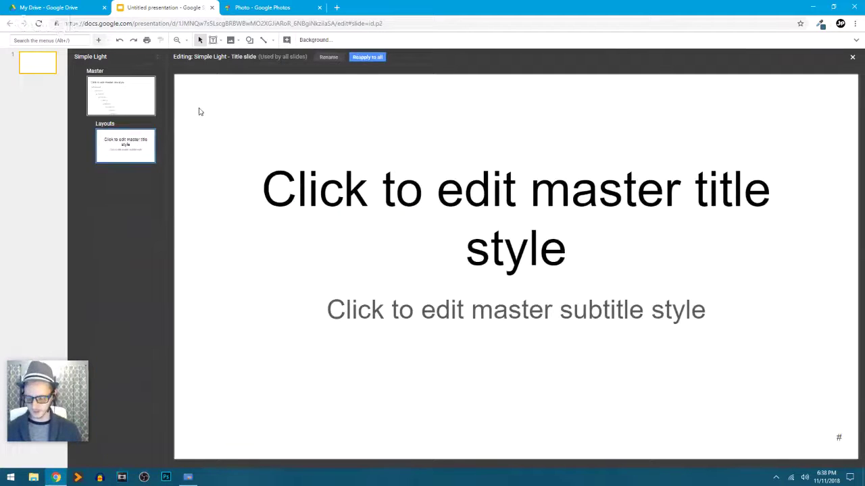
Step: Clear all placeholders from the Title slide layout and the master, and return to normal slide editing
key("ctrl+a")
key("Delete")
left_click(112, 100)
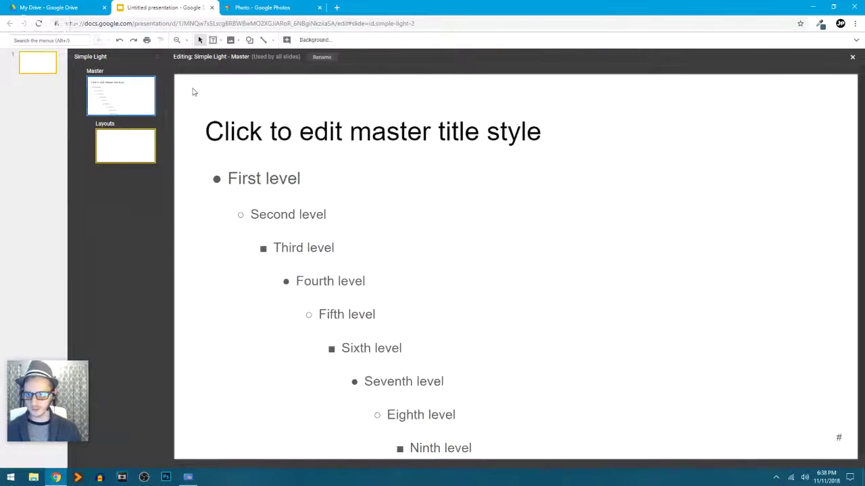
key("ctrl+a")
key("Delete")
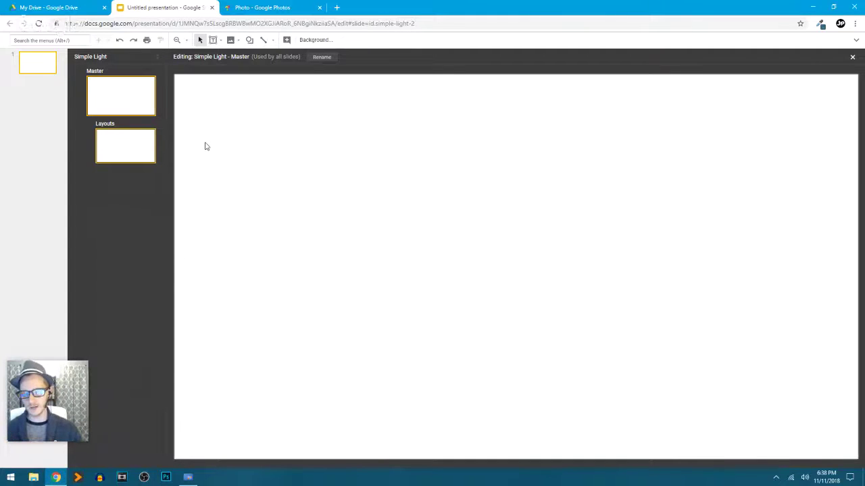
left_click(30, 60)
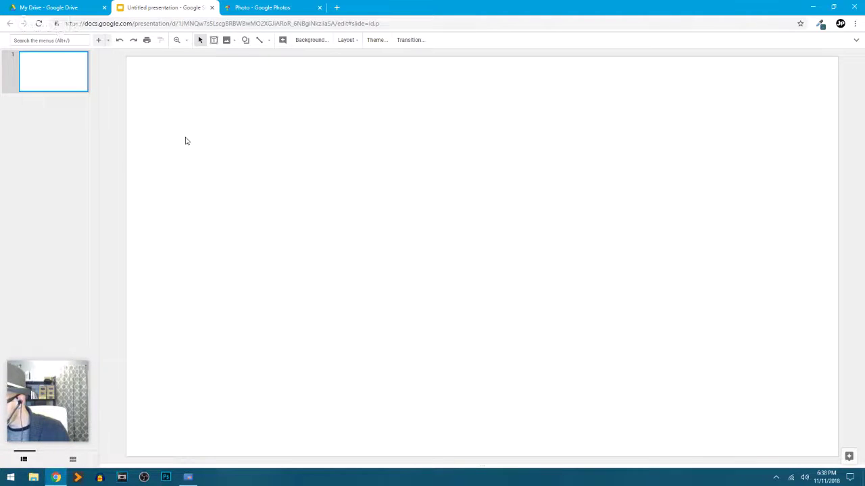
Step: Switch to the Google Photos sketch and copy the hand-drawn tree image to the clipboard
left_click(284, 8)
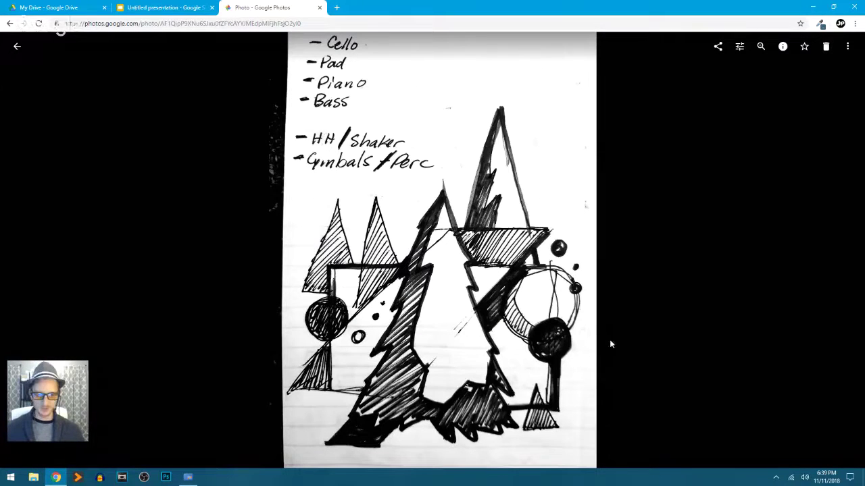
right_click(434, 309)
left_click(485, 256)
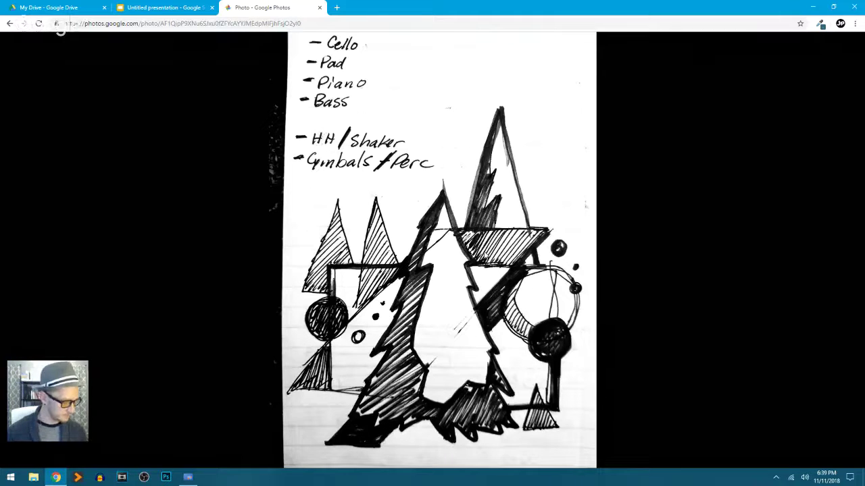
mouse_move(353, 275)
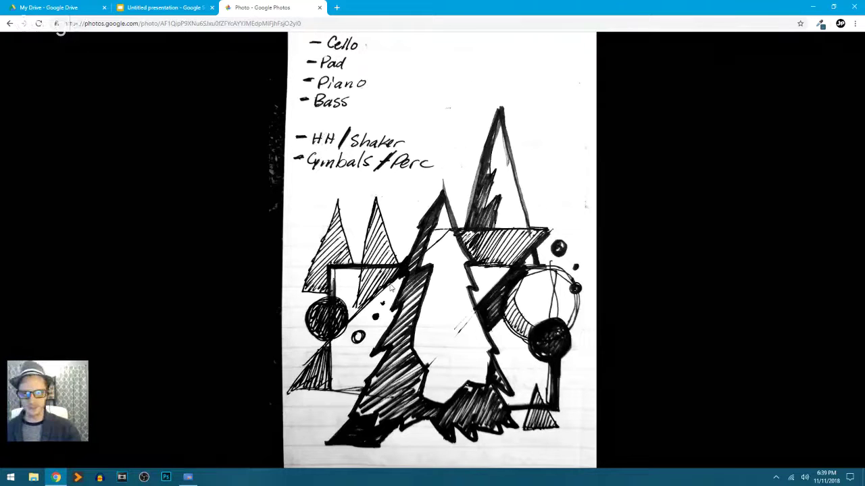
right_click(449, 245)
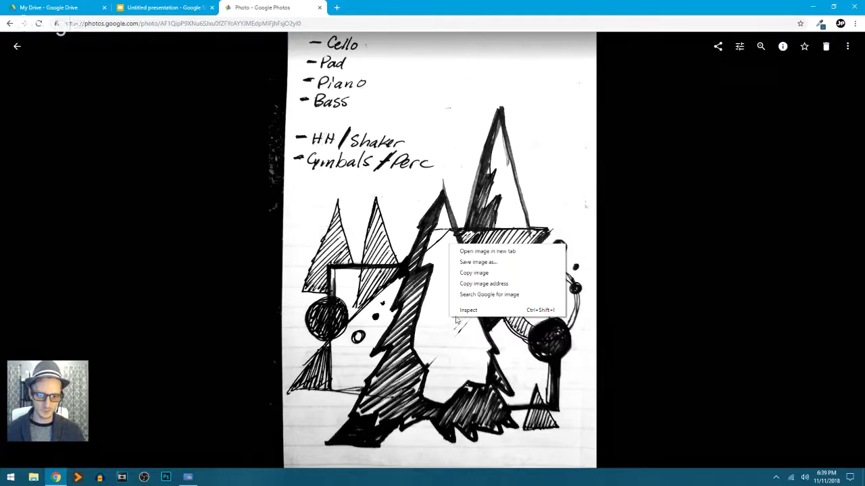
left_click(500, 273)
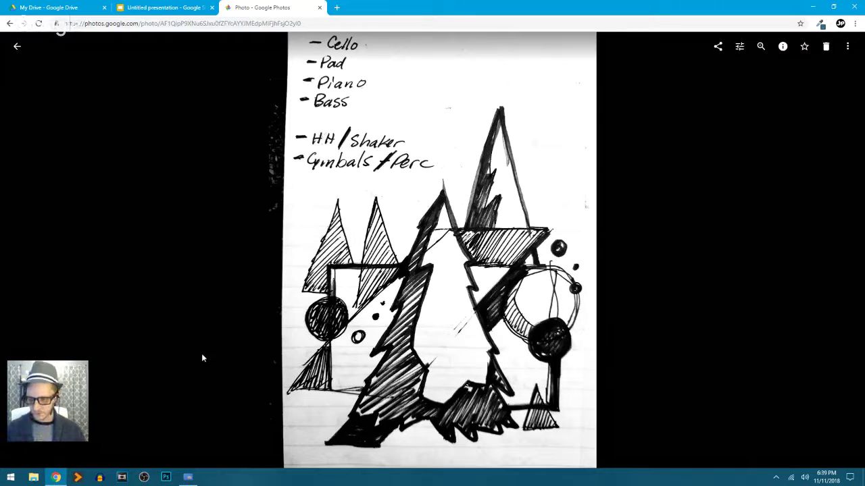
Step: Open paint.net and create a new blank image 727 pixels wide and 969 pixels high
key("super")
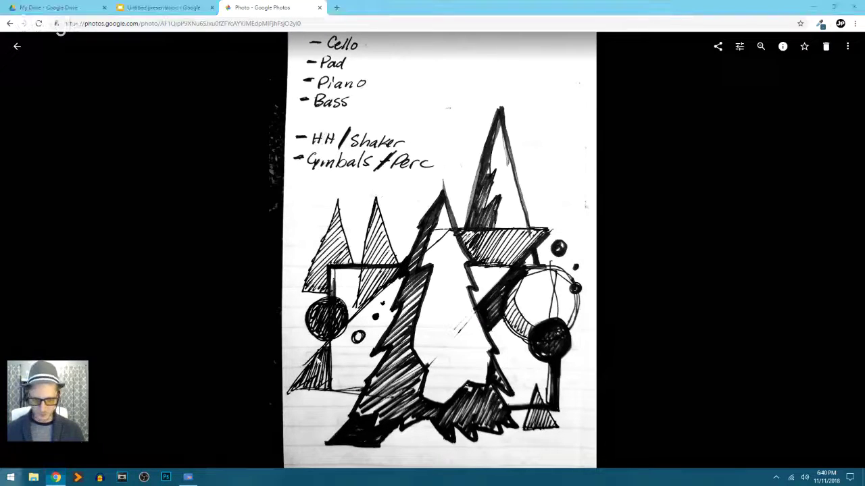
left_click(380, 282)
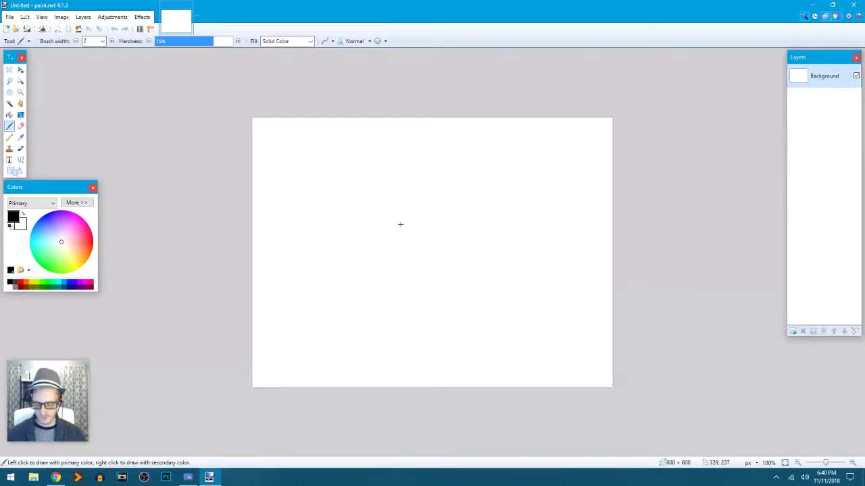
key("ctrl+n")
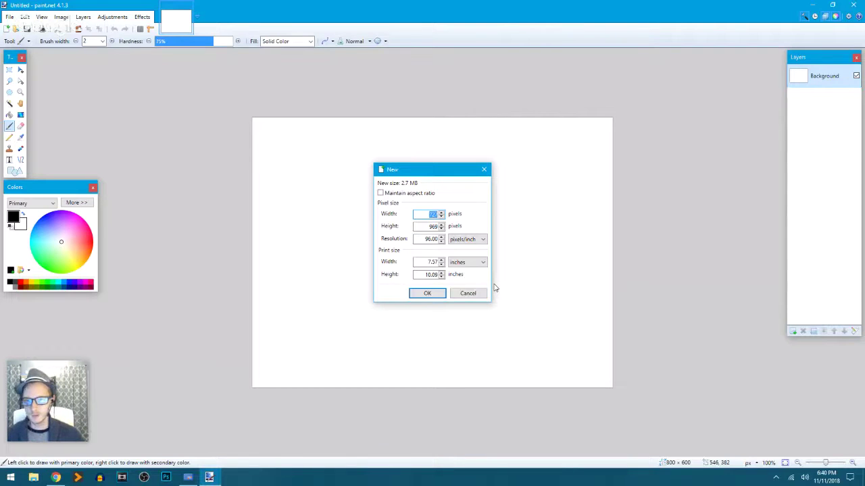
left_click(435, 295)
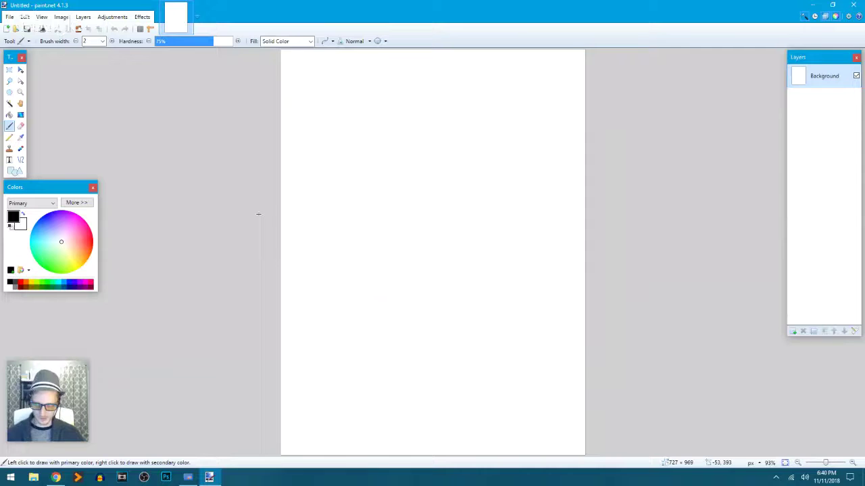
key("ctrl+n")
left_click(469, 295)
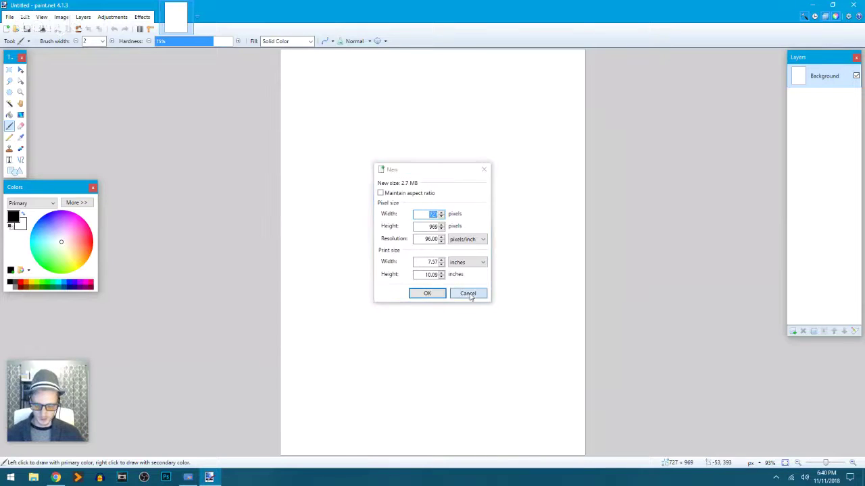
Step: Paste the copied sketch onto the blank canvas and deselect it
key("ctrl+v")
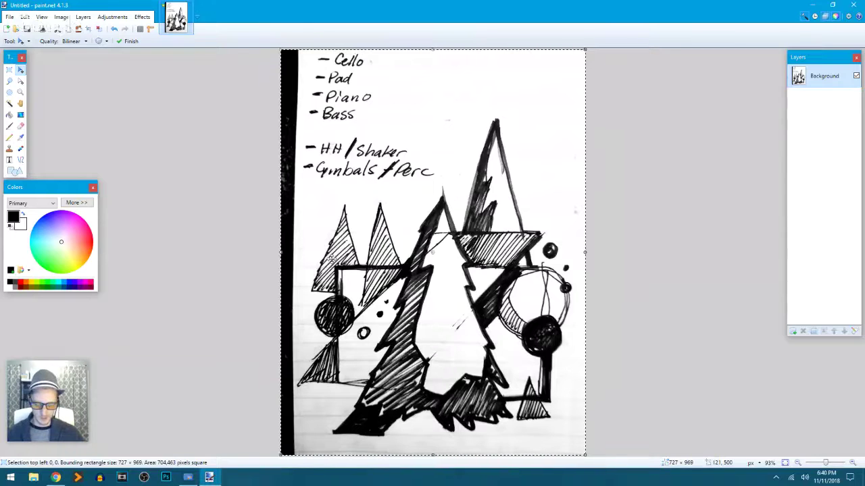
key("ctrl+d")
scroll(331, 258, "down", 1)
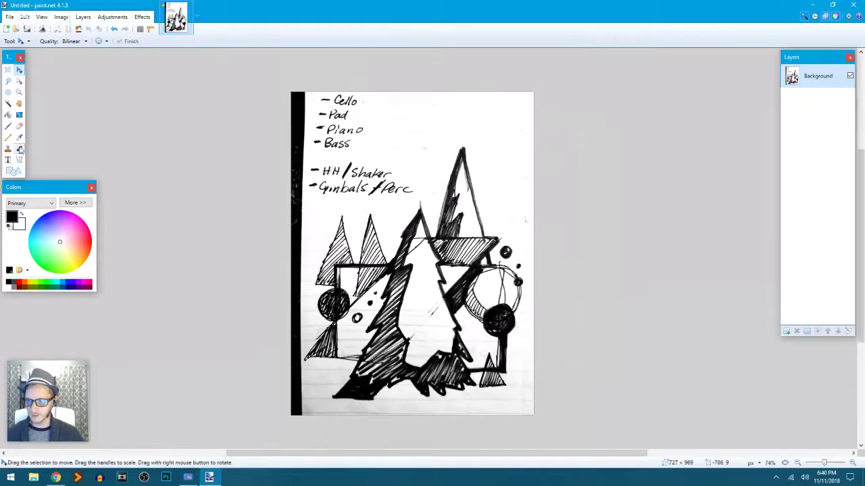
Step: Lasso-select the whole tree drawing, leaving out the handwritten list and the dark page edge
left_click(8, 80)
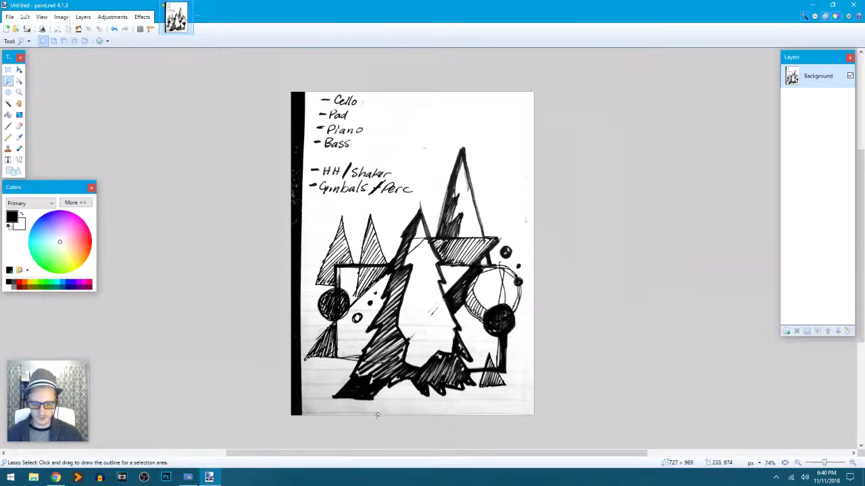
mouse_move(378, 416)
left_mouse_down()
mouse_move(402, 409)
mouse_move(314, 399)
mouse_move(317, 382)
mouse_move(296, 362)
mouse_move(314, 240)
mouse_move(369, 200)
mouse_move(412, 195)
mouse_move(449, 149)
mouse_move(480, 138)
mouse_move(518, 235)
mouse_move(525, 365)
mouse_move(502, 398)
mouse_move(433, 410)
left_mouse_up()
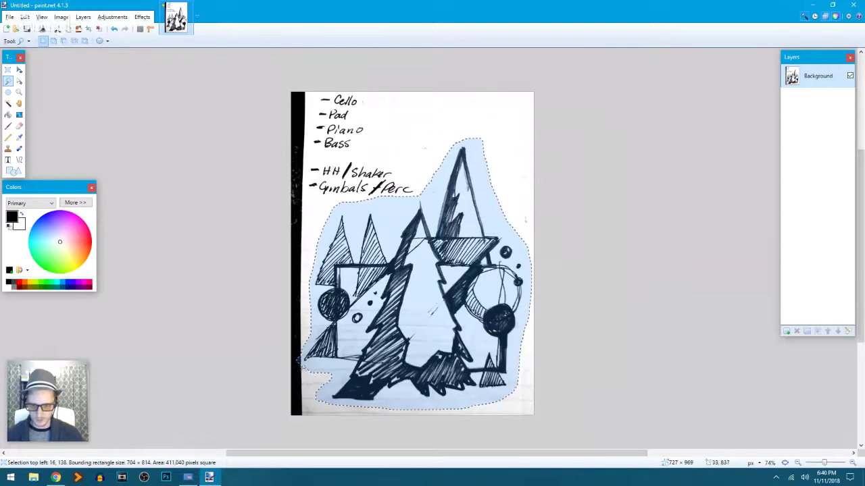
mouse_move(301, 366)
left_mouse_down()
mouse_move(305, 373)
mouse_move(296, 353)
mouse_move(289, 382)
left_mouse_up()
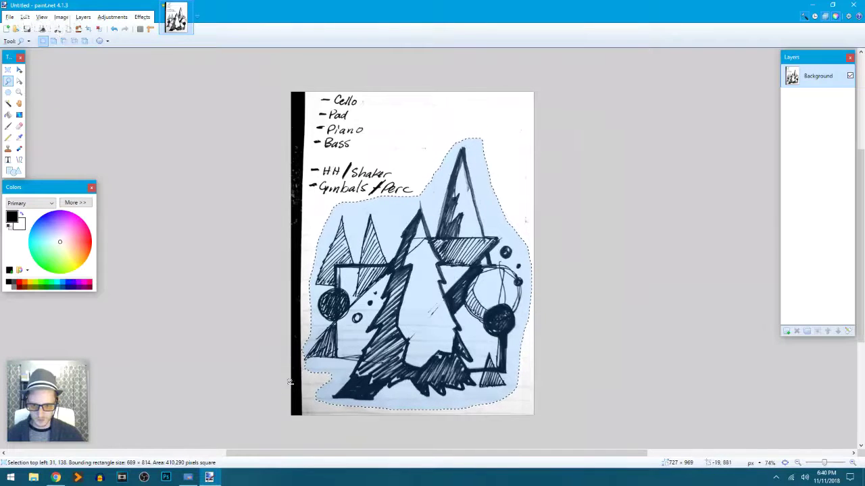
Step: Extend the selection outline so it includes the outer tip of the lower-left hatched triangle
scroll(297, 373, "up", 2, "ctrl")
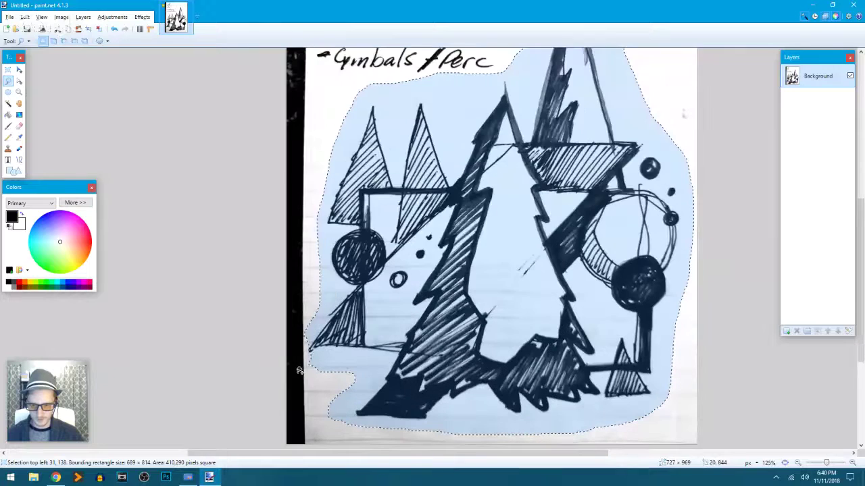
scroll(299, 371, "up", 3, "ctrl")
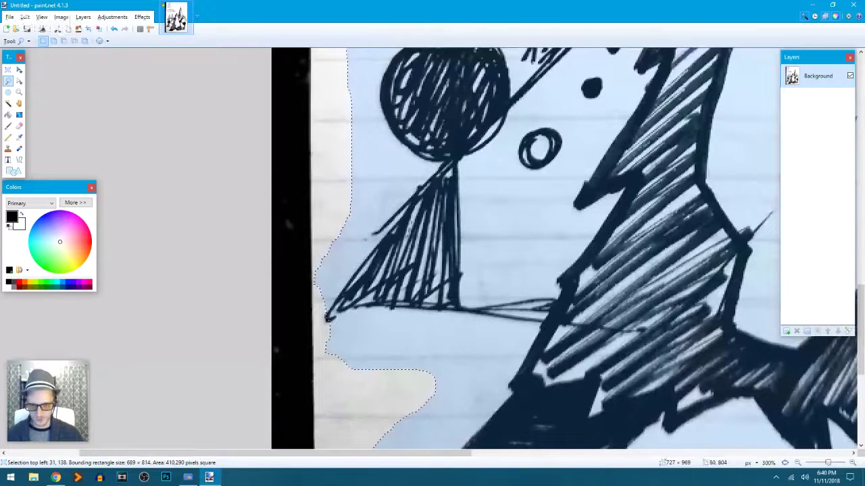
left_click_drag(330, 329, 352, 270)
Step: Check the selection's lower outline around the tree base and crop the image to the selection
scroll(418, 283, "down", 5)
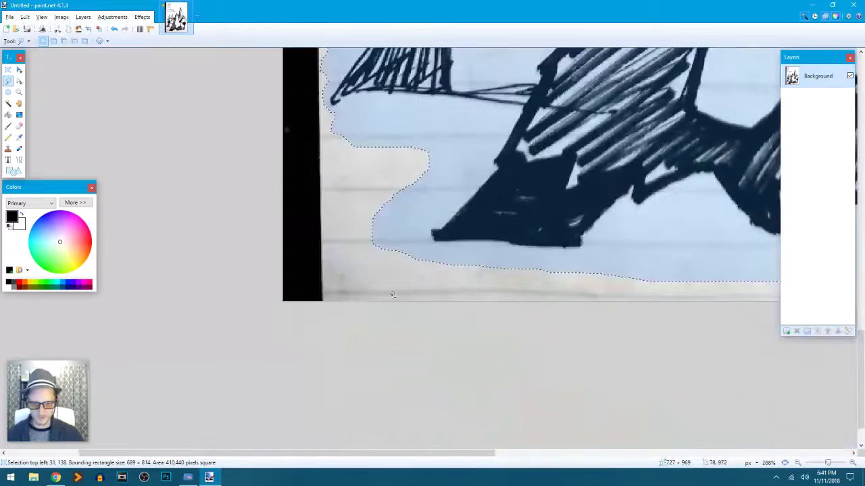
scroll(449, 281, "down", 1, "ctrl")
scroll(448, 281, "down", 5, "ctrl")
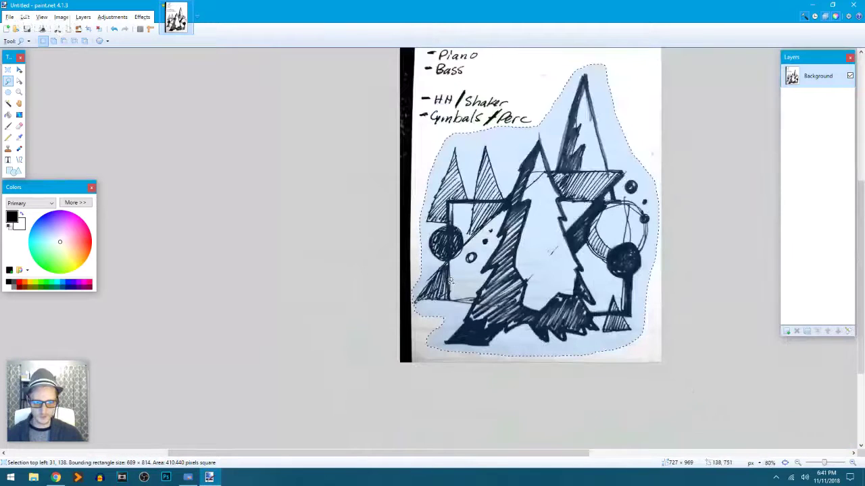
mouse_move(506, 241)
left_mouse_down()
mouse_move(354, 271)
mouse_move(409, 290)
mouse_move(353, 282)
left_mouse_up()
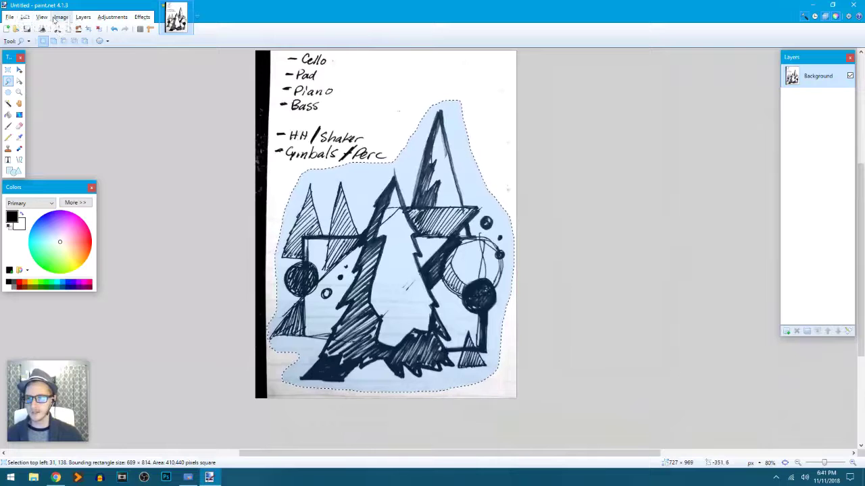
left_click(24, 17)
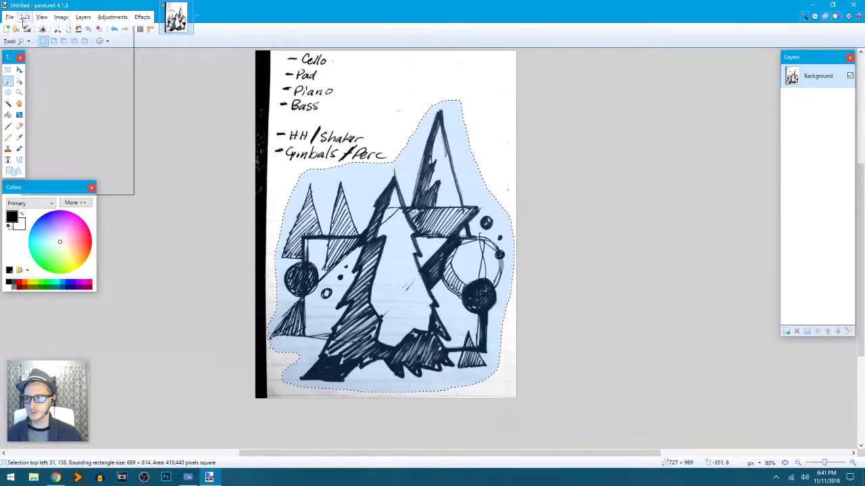
left_click(24, 16)
left_click(60, 17)
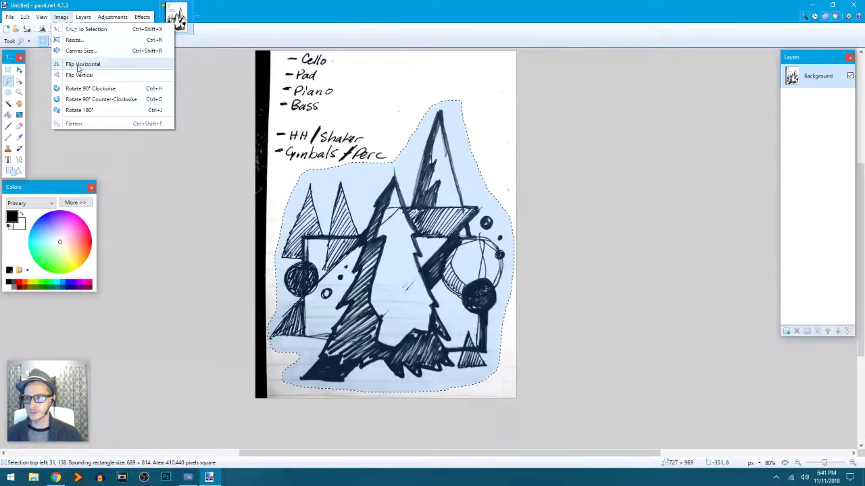
left_click(95, 30)
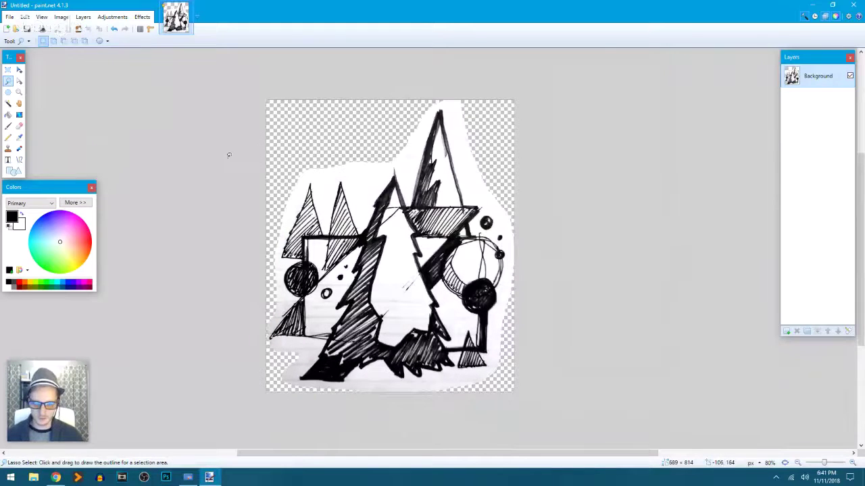
Step: Convert the cropped sketch to black and white
left_click(81, 18)
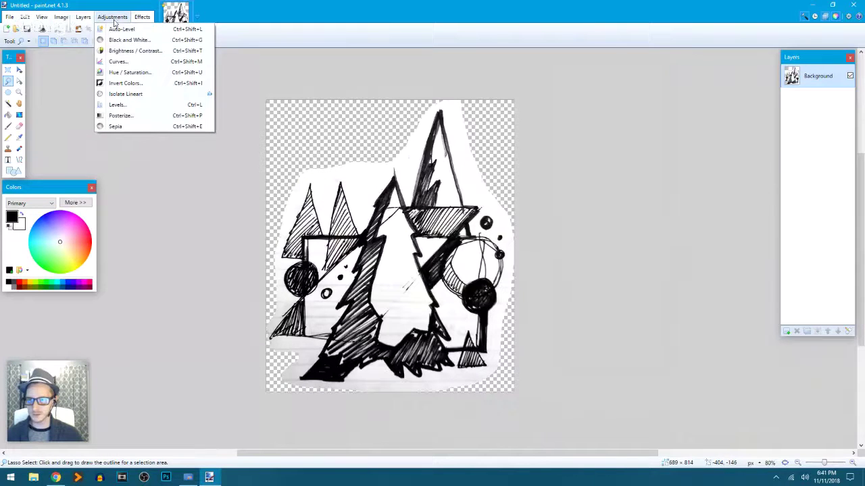
left_click(120, 43)
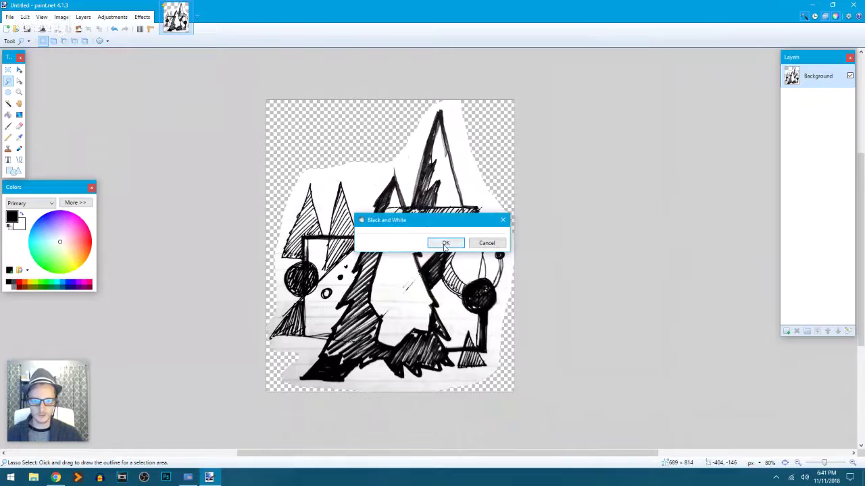
left_click(443, 242)
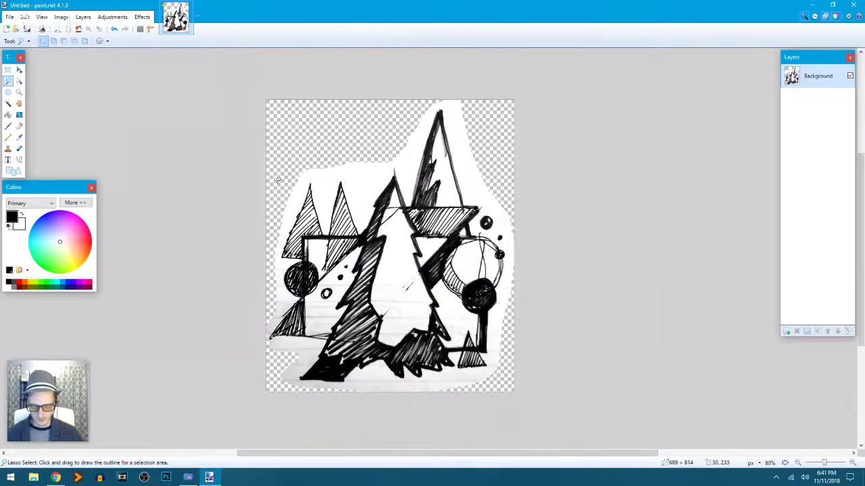
Step: Apply a Levels adjustment with the input white point at 184 and the input black point at 98
key("ctrl+l")
mouse_move(426, 171)
left_mouse_down()
mouse_move(632, 156)
mouse_move(636, 203)
mouse_move(634, 143)
mouse_move(635, 199)
left_mouse_up()
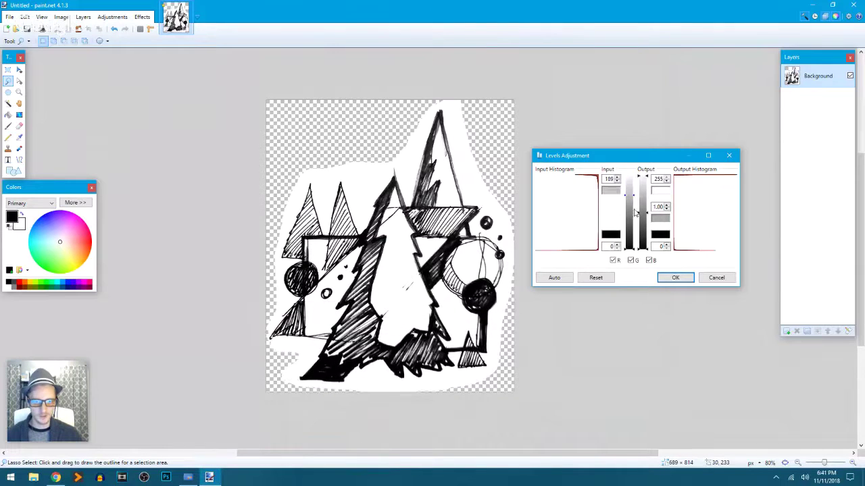
left_click_drag(634, 238, 634, 199)
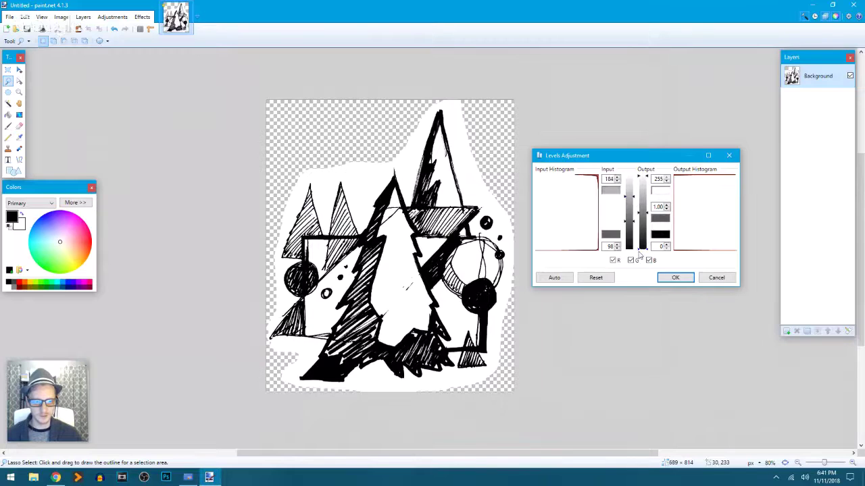
left_click(675, 277)
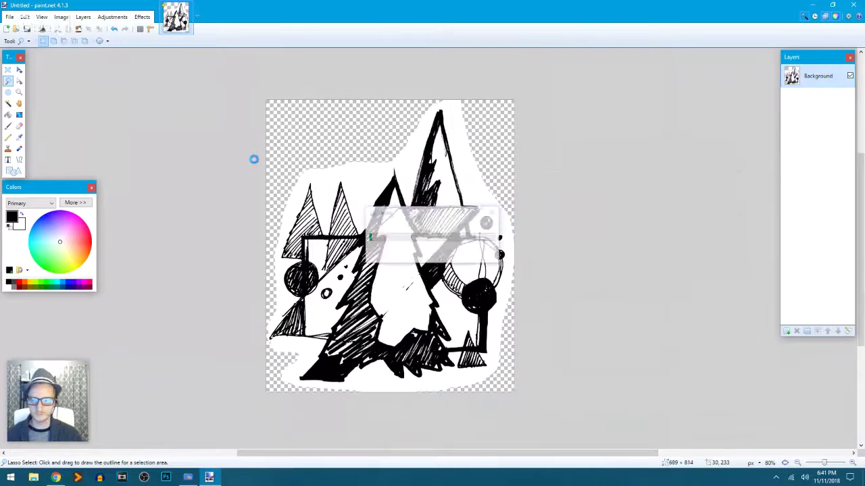
Step: Save the cleaned-up sketch to the Desktop as a JPEG named Trees Illustration with quality 80
left_click(19, 70)
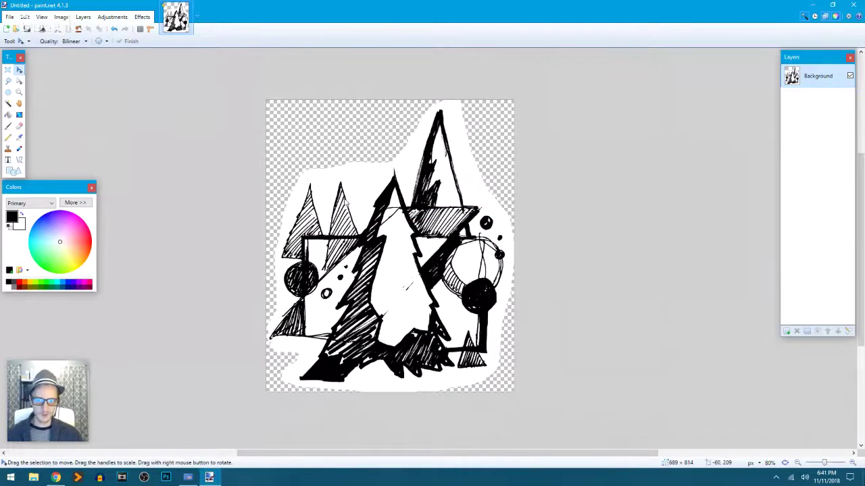
key("ctrl+s")
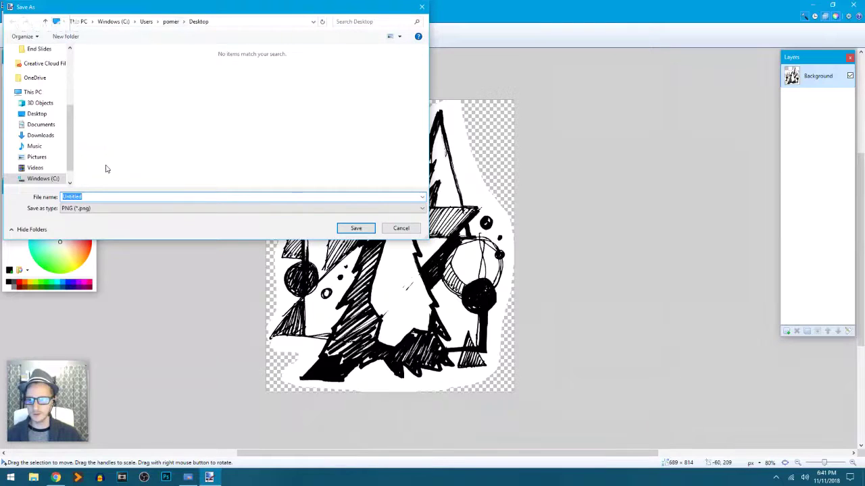
left_click(106, 209)
left_click(97, 239)
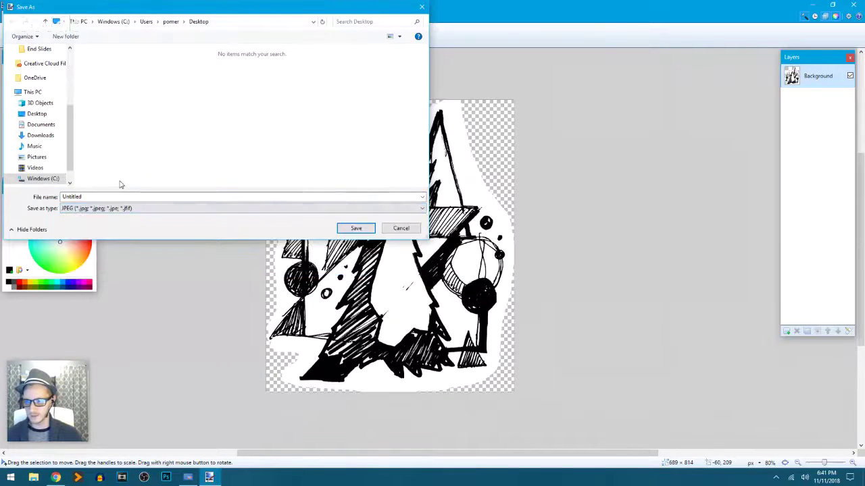
left_click_drag(133, 12, 536, 91)
left_click(505, 276)
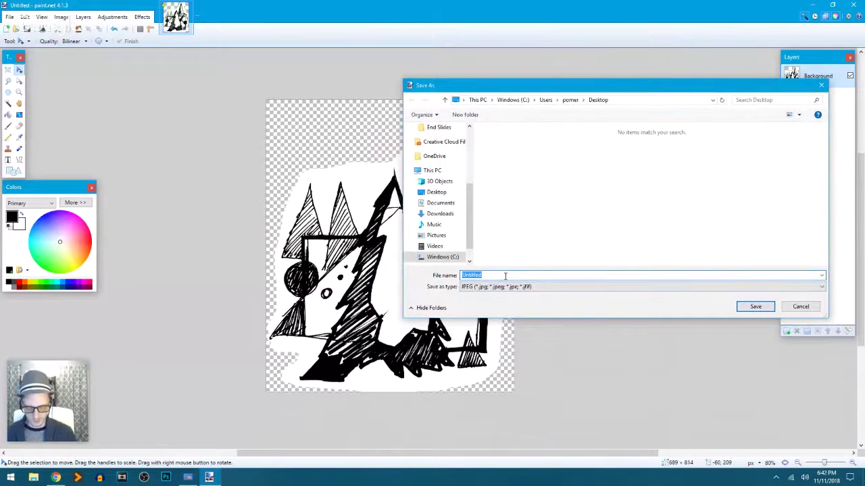
type("Trees ")
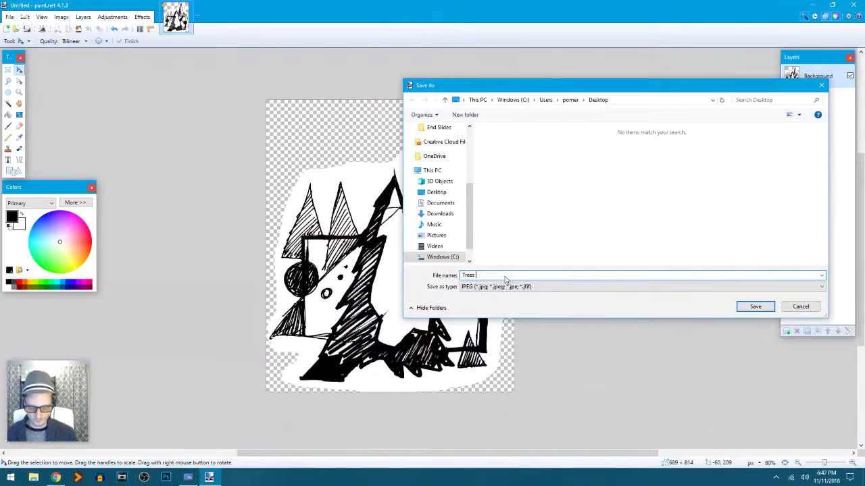
type("Illustration")
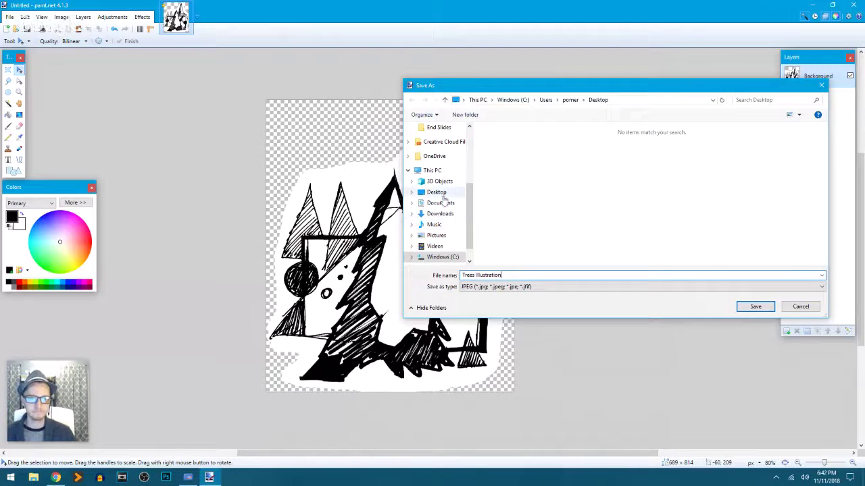
left_click(754, 307)
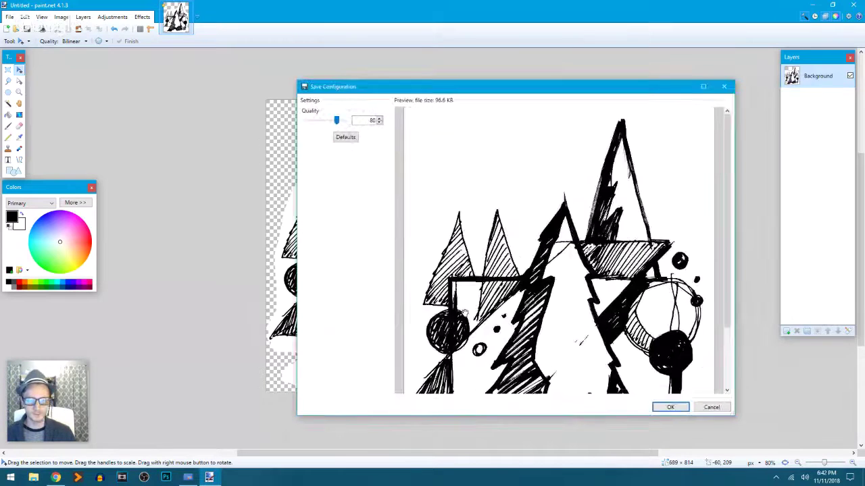
scroll(574, 304, "down", 3)
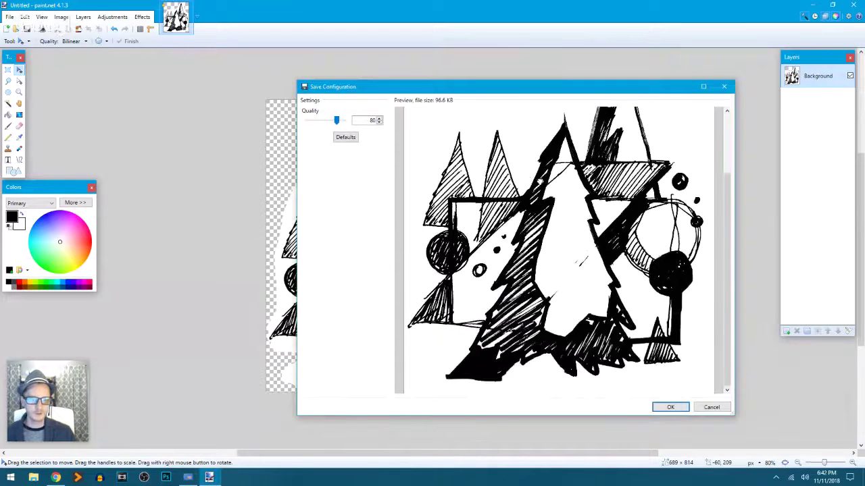
left_click(671, 406)
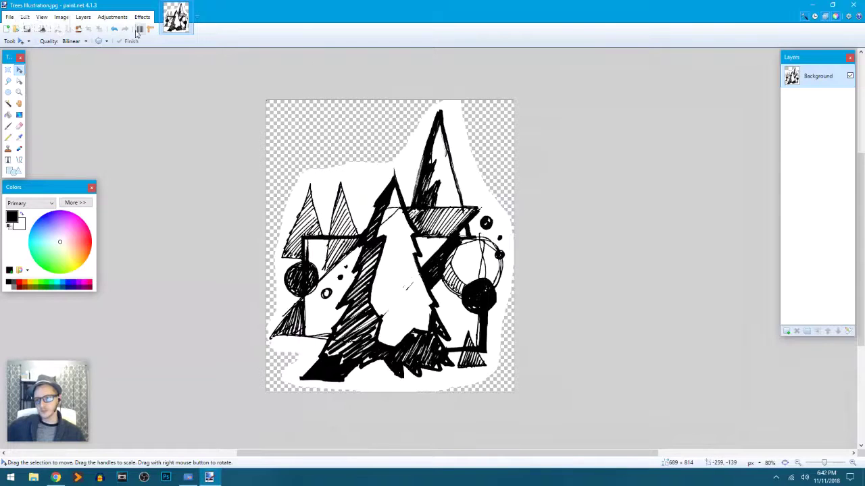
left_click(109, 16)
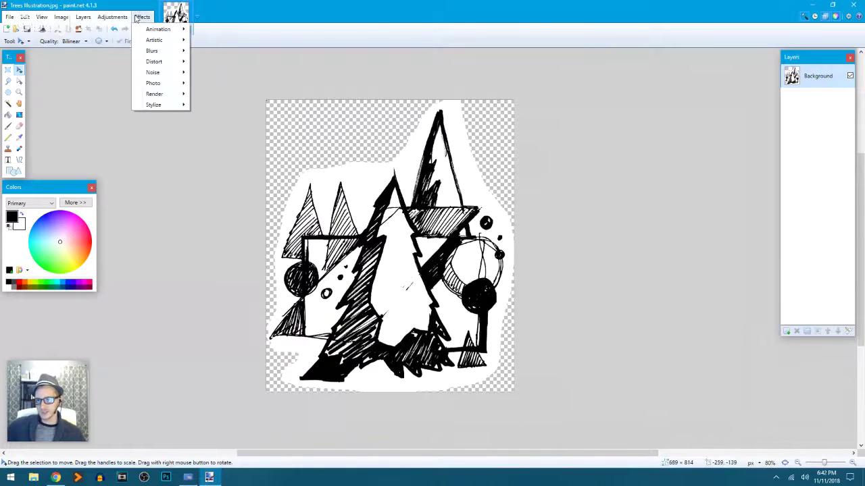
left_click(119, 17)
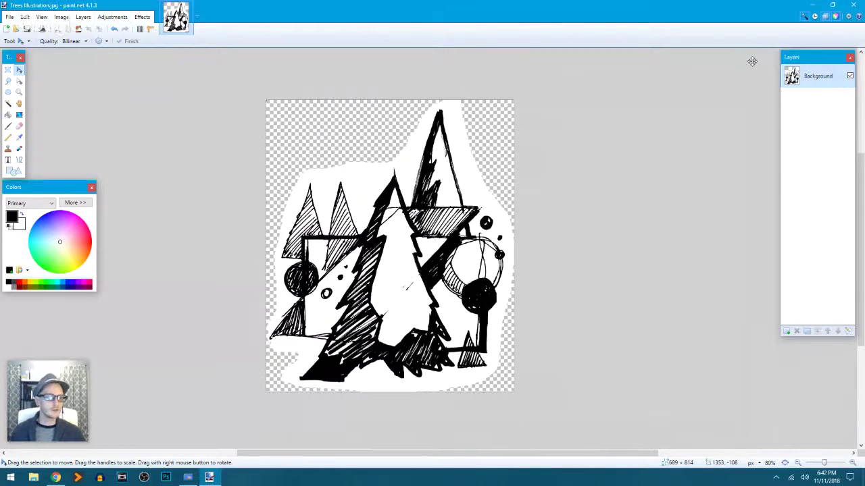
Step: Close paint.net and the Google Photos page to return to the blank Google Slides presentation
left_click(854, 5)
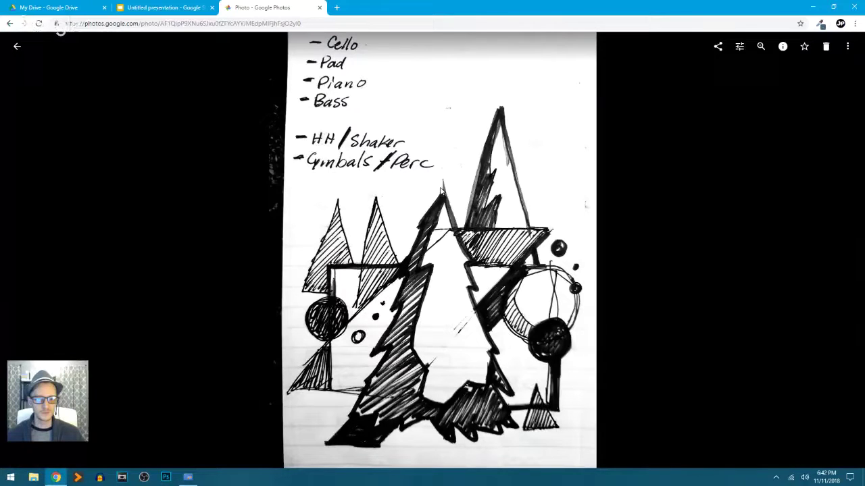
left_click(319, 7)
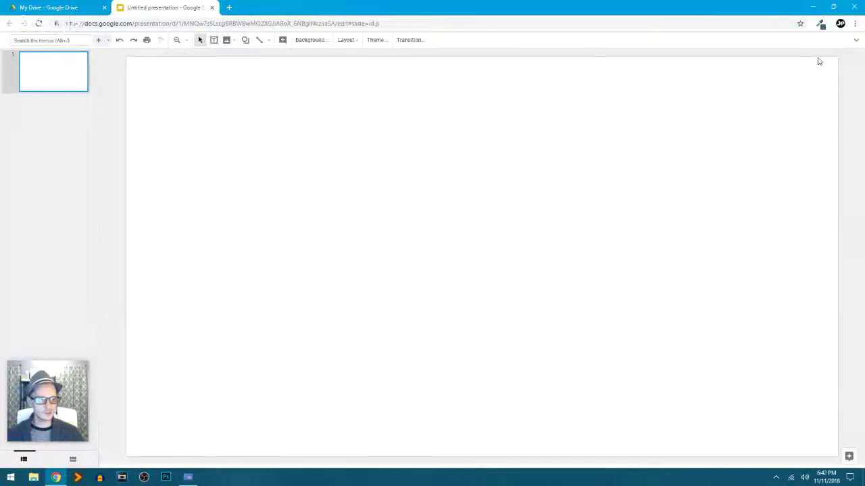
Step: Rename the untitled presentation as Trees Illustration
left_click(856, 41)
left_click(57, 42)
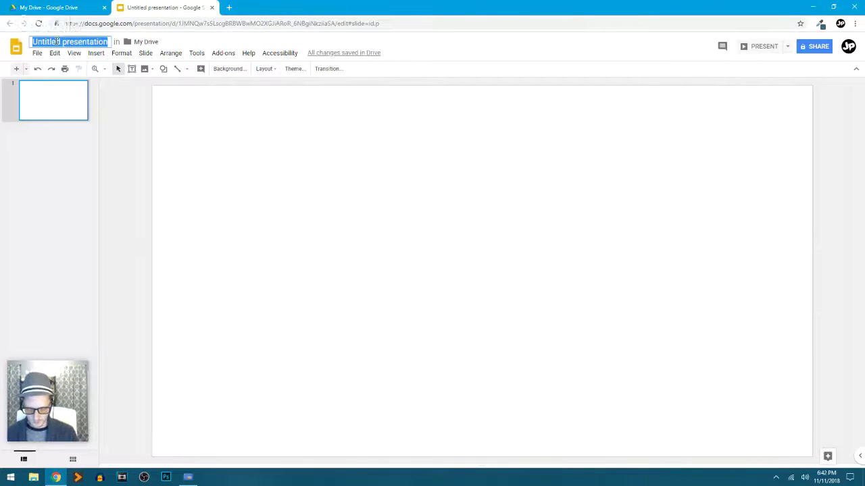
type("Trees ")
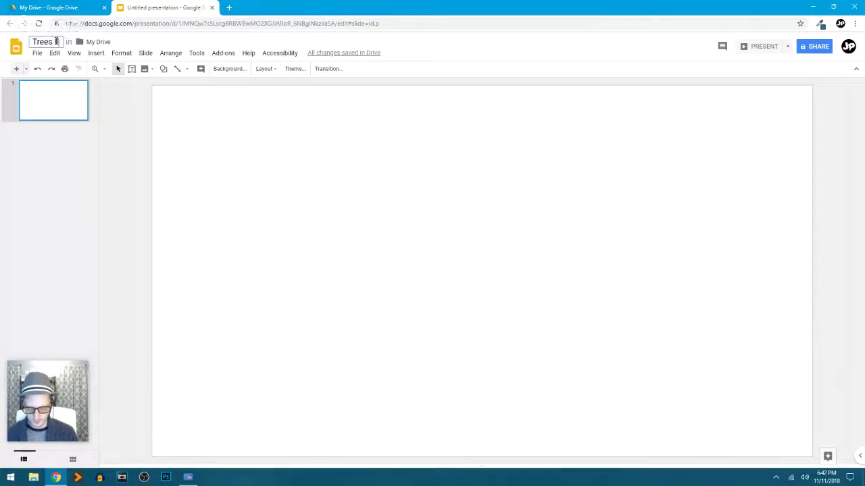
type("Illustration")
key("Return")
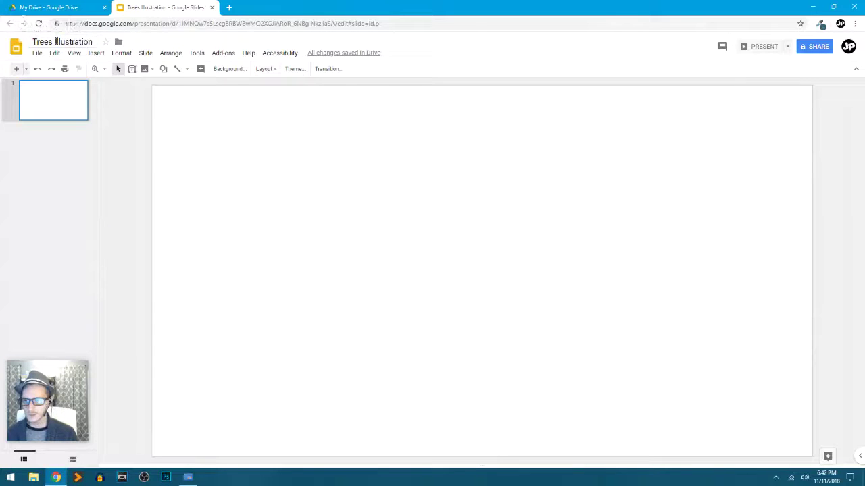
Step: Insert the Trees Illustration image from the desktop onto the slide and shift it slightly to the right
key("super+d")
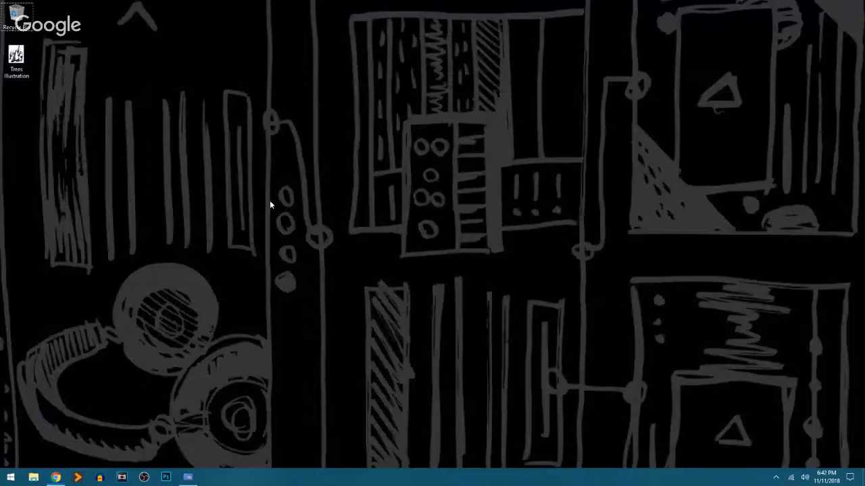
left_click_drag(16, 58, 507, 261)
key("alt+Tab")
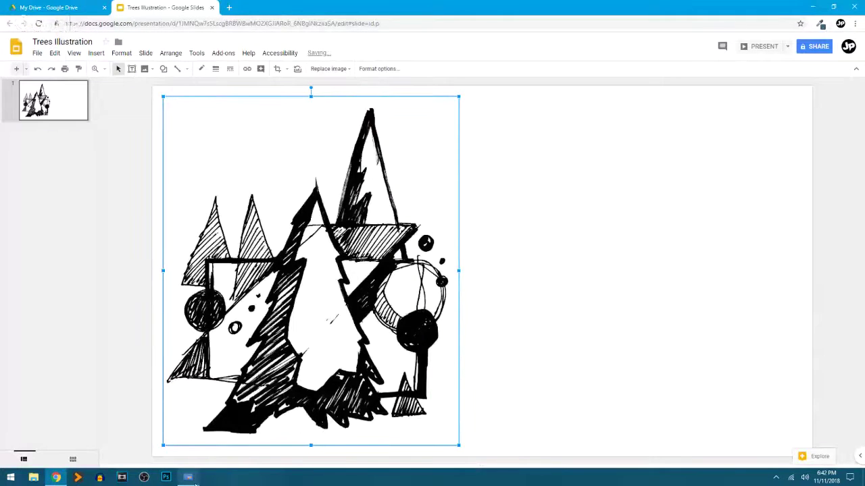
left_click_drag(403, 286, 437, 270)
Step: Crop the empty margins off the top, bottom and right edges of the tree sketch
scroll(522, 286, "down", 1)
left_click(575, 290)
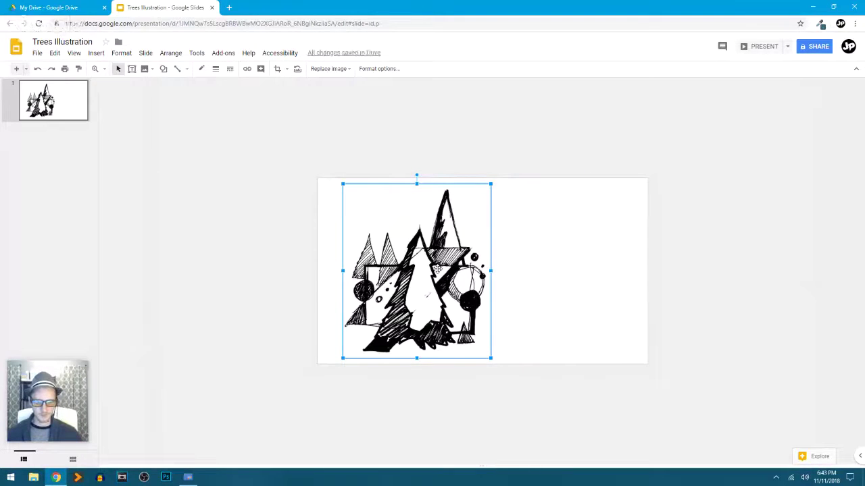
left_click(304, 253)
scroll(304, 253, "up", 2)
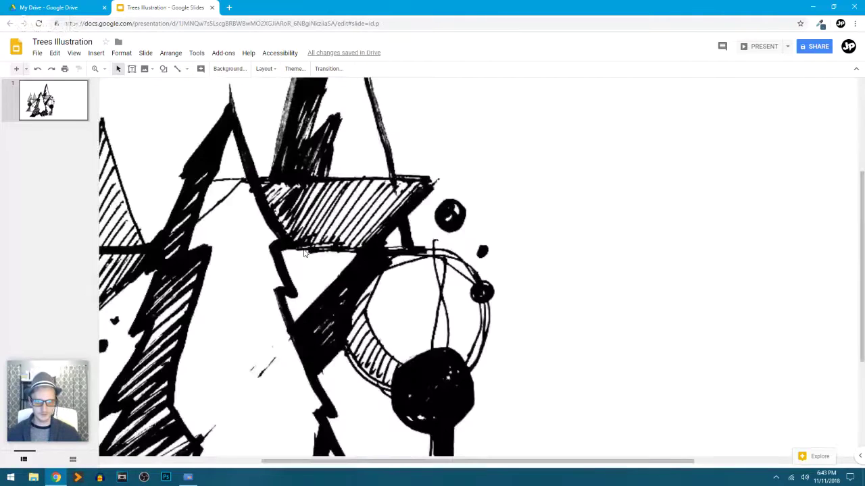
scroll(304, 254, "down", 1)
double_click(386, 305)
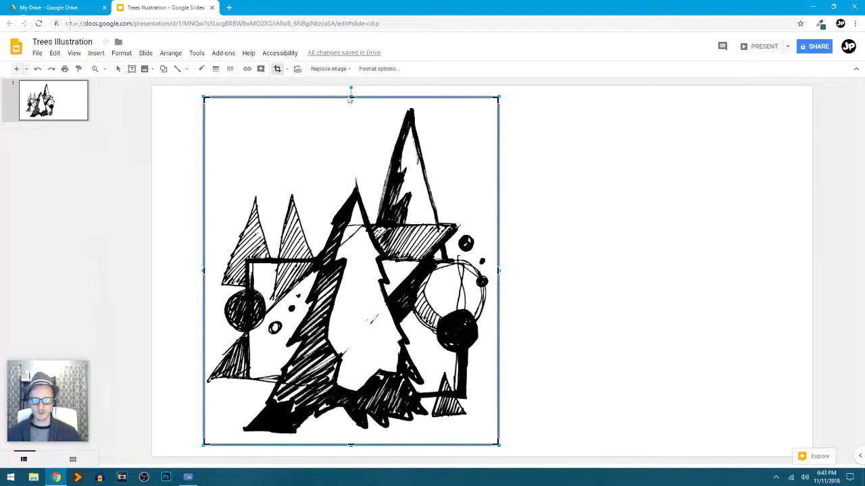
left_click_drag(352, 95, 352, 108)
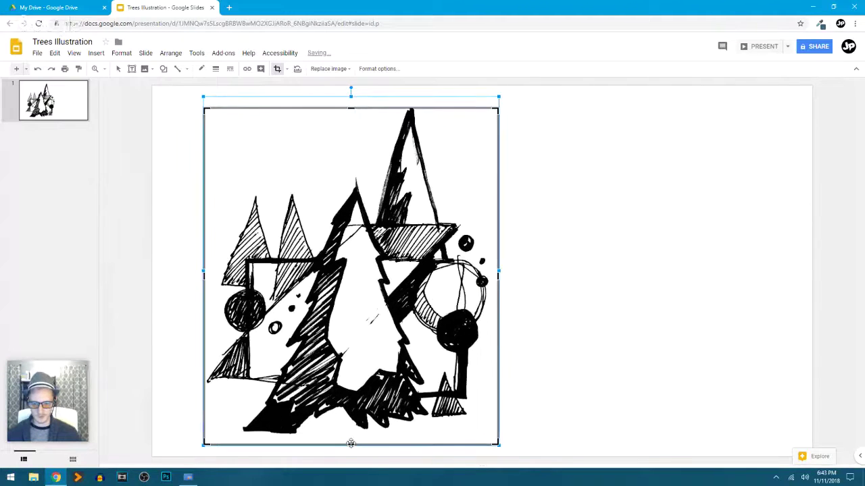
left_click_drag(351, 444, 351, 433)
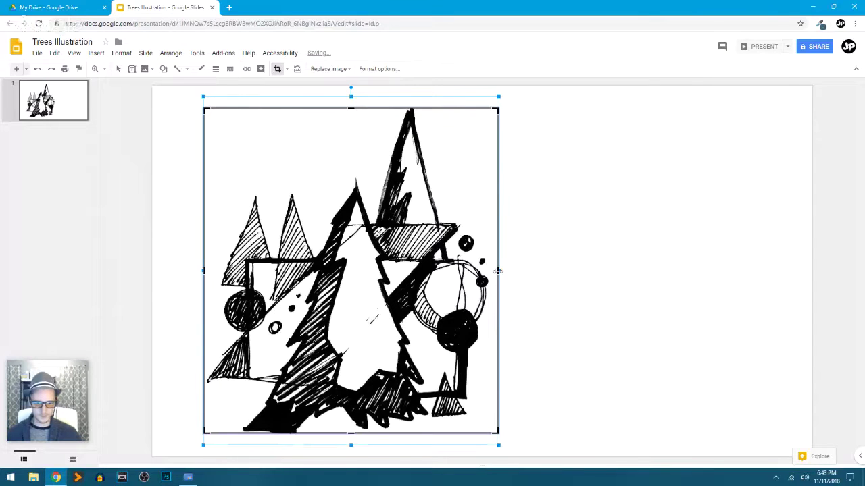
left_click_drag(498, 271, 488, 271)
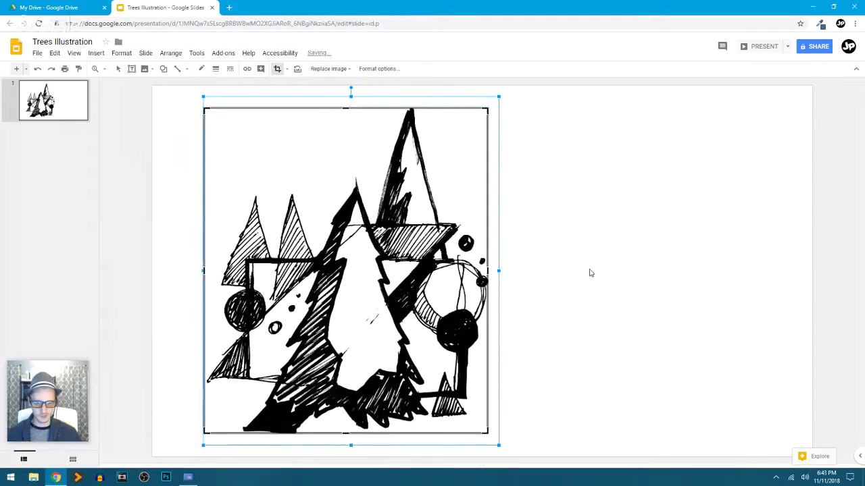
left_click(617, 270)
Step: Move the cropped sketch slightly left on the slide and deselect it
left_click_drag(414, 282, 388, 282)
left_click(545, 281)
left_click(405, 283)
left_click(520, 279)
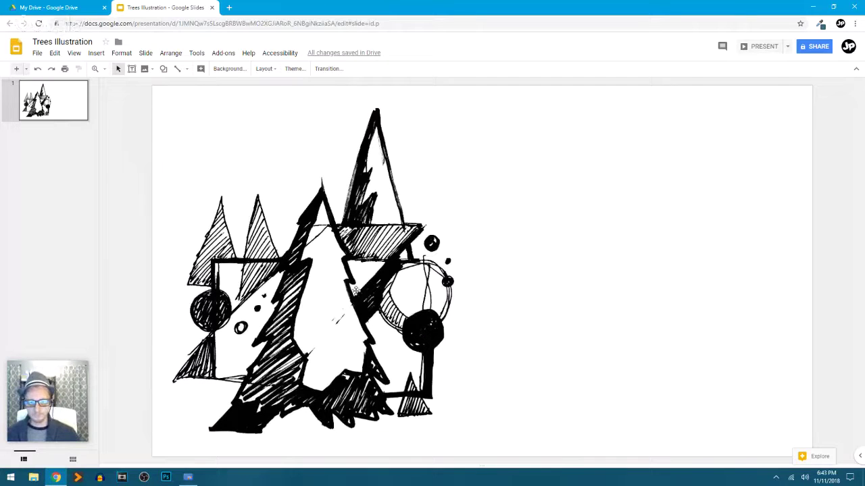
left_click(356, 290)
left_click(517, 280)
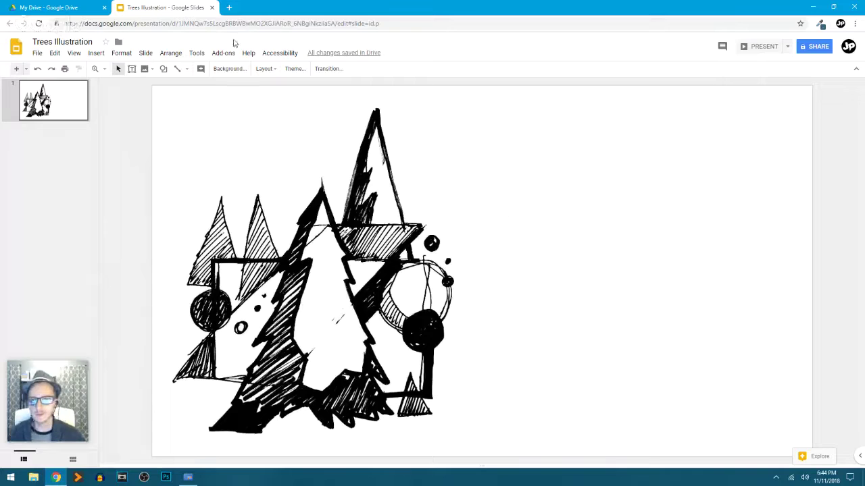
left_click(365, 240)
left_click(547, 285)
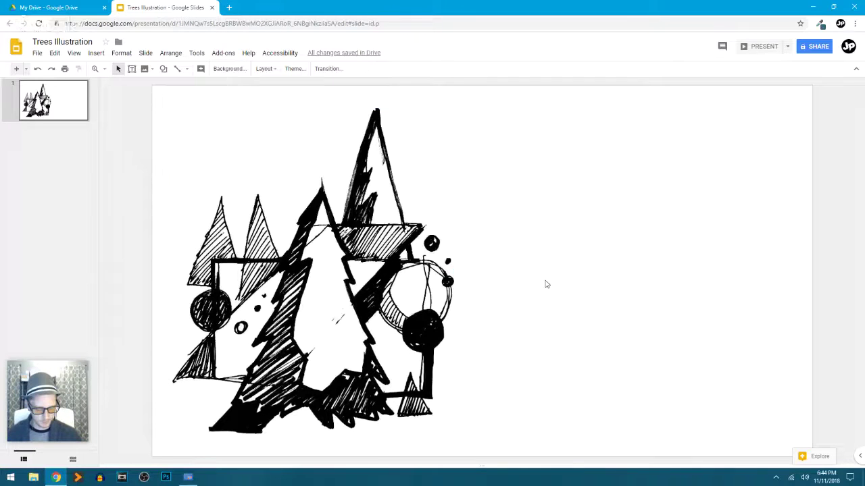
Step: Examine the sketch's line work around the central tree, the diagonal band and the circles at several zoom levels
scroll(546, 285, "up", 2)
scroll(599, 283, "left", 4)
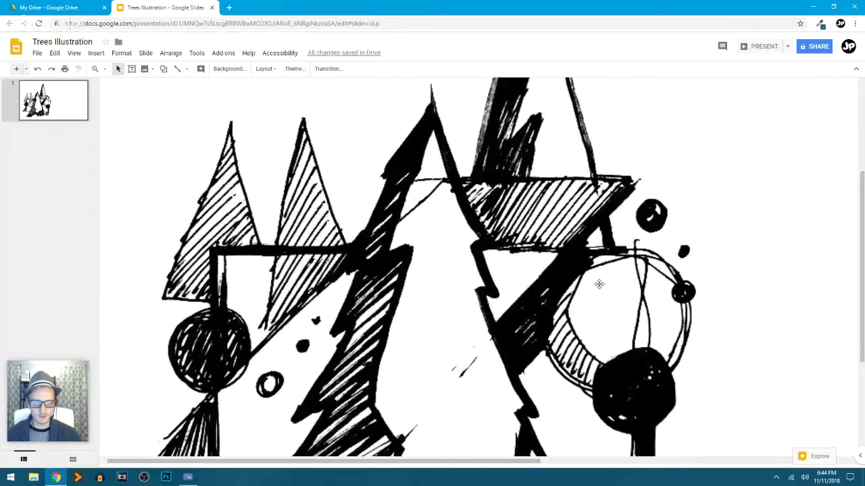
scroll(600, 284, "down", 2)
scroll(599, 284, "up", 2)
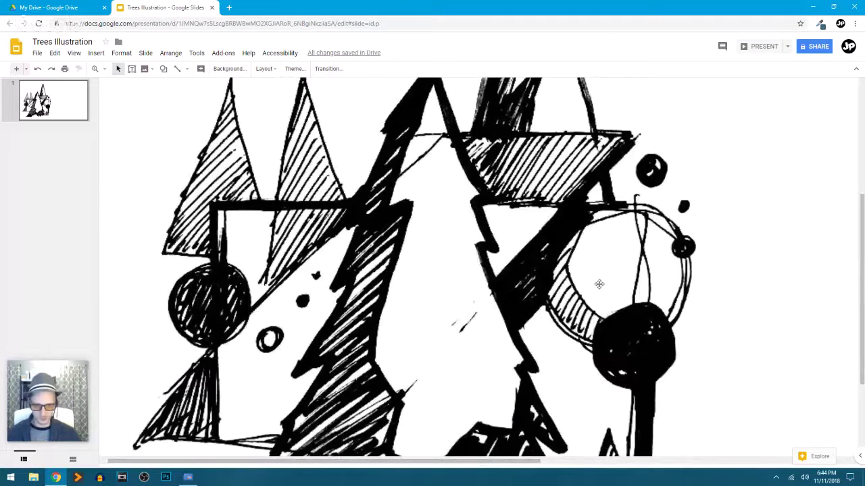
scroll(599, 284, "down", 2)
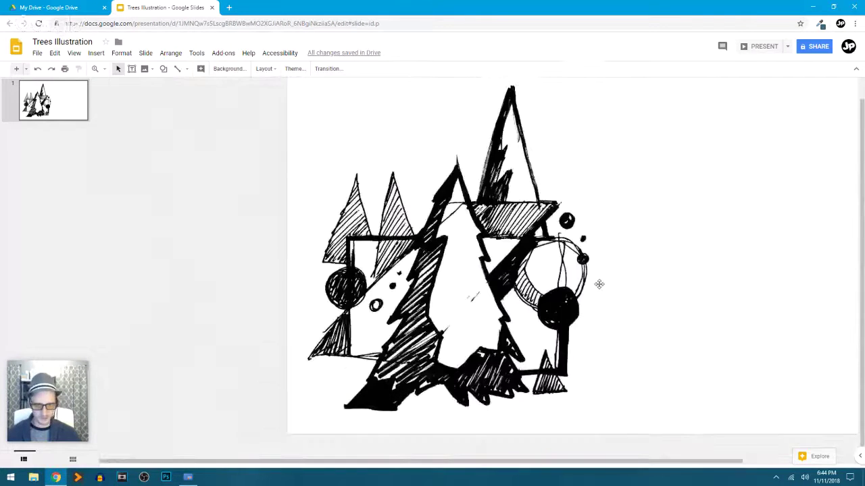
scroll(600, 284, "up", 2)
scroll(599, 285, "down", 2)
scroll(599, 285, "up", 3)
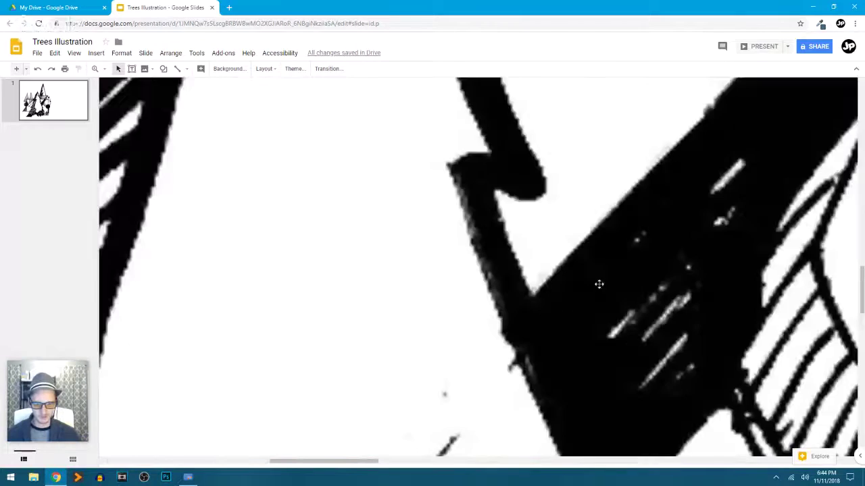
scroll(599, 284, "down", 4)
scroll(600, 284, "up", 3)
scroll(600, 285, "up", 2)
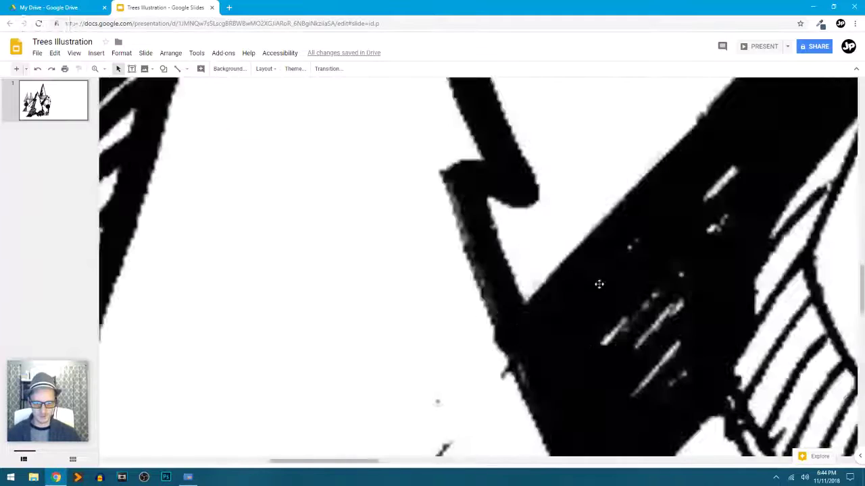
scroll(599, 285, "down", 4)
scroll(599, 285, "up", 3)
scroll(599, 284, "up", 2)
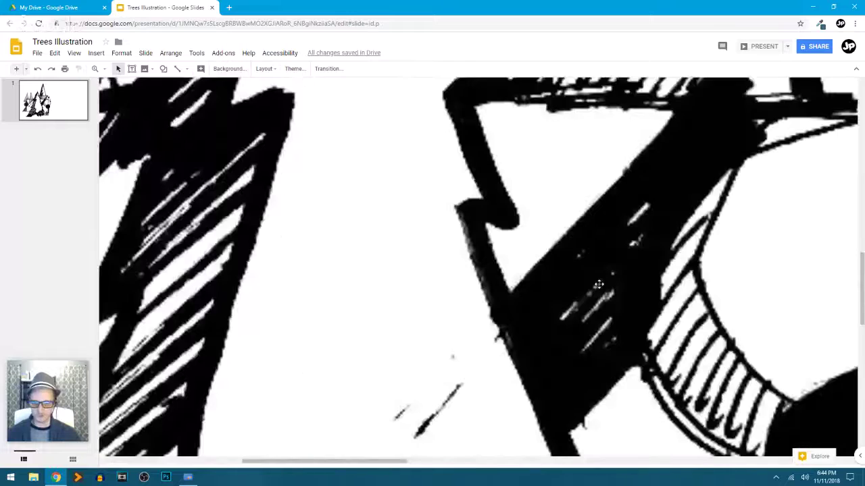
scroll(600, 284, "down", 4)
scroll(599, 284, "up", 4)
scroll(599, 284, "down", 3)
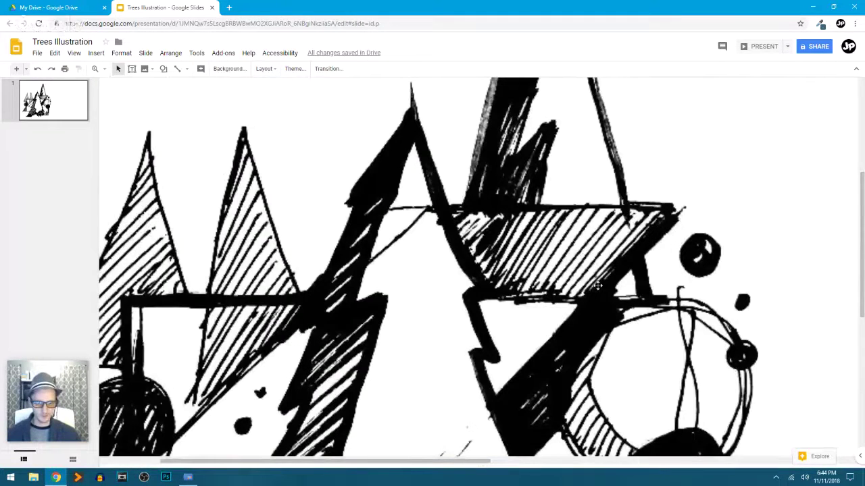
scroll(598, 285, "down", 2)
scroll(598, 285, "up", 1)
scroll(598, 285, "down", 1)
scroll(404, 206, "up", 1)
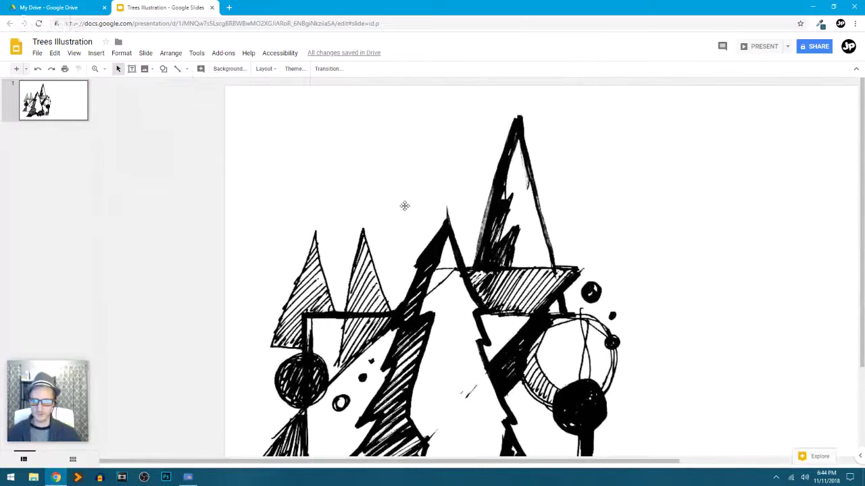
Step: Start a polyline along the base of the leftmost hatched tree, extending it across to the neighbouring tree
scroll(406, 255, "down", 1)
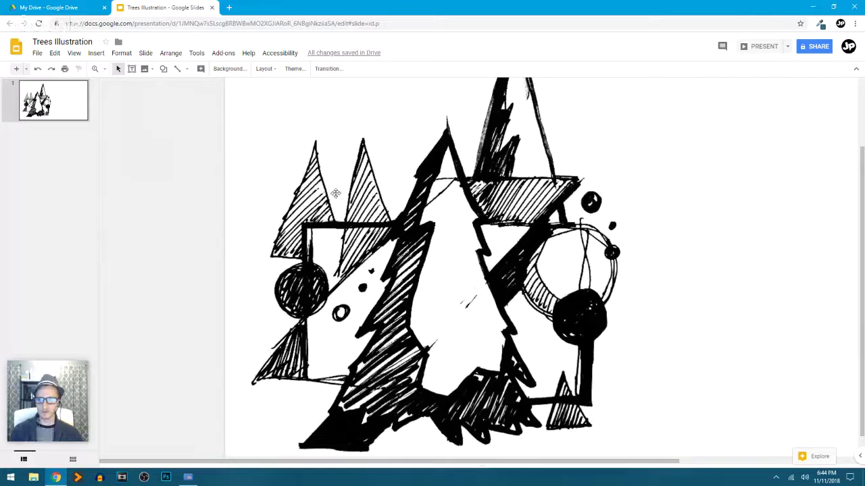
left_click(186, 69)
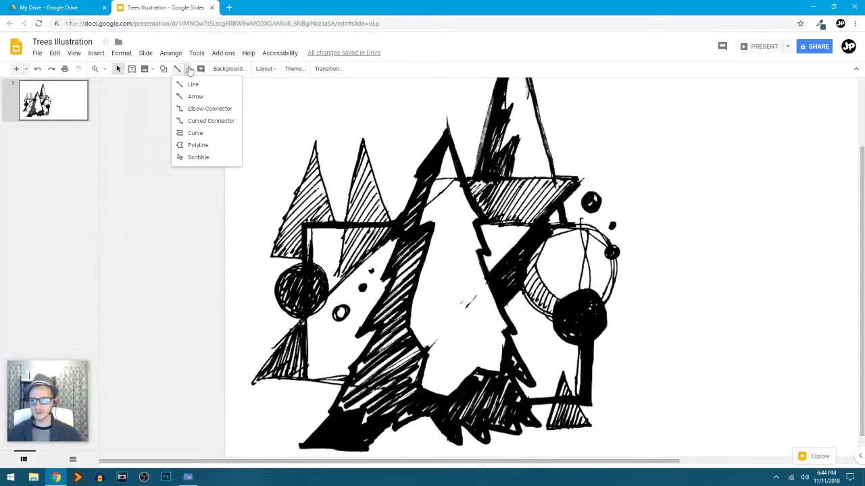
left_click(203, 146)
scroll(405, 292, "up", 3)
scroll(405, 292, "down", 3)
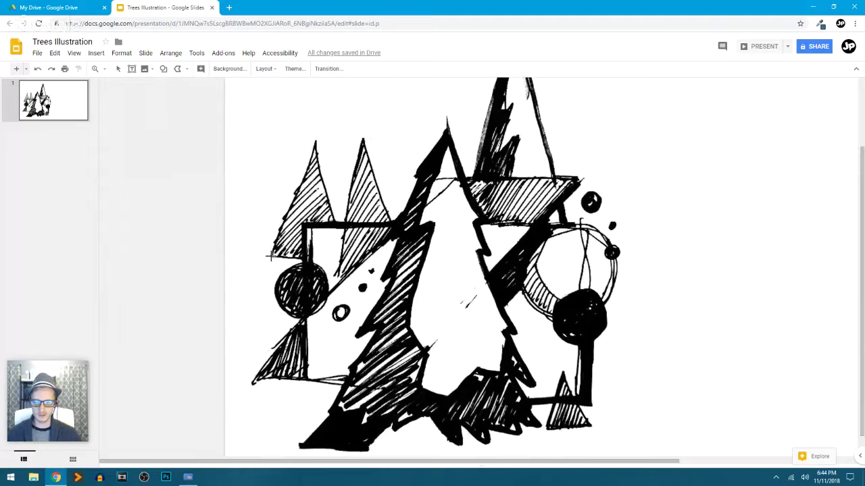
left_click_drag(270, 256, 342, 261)
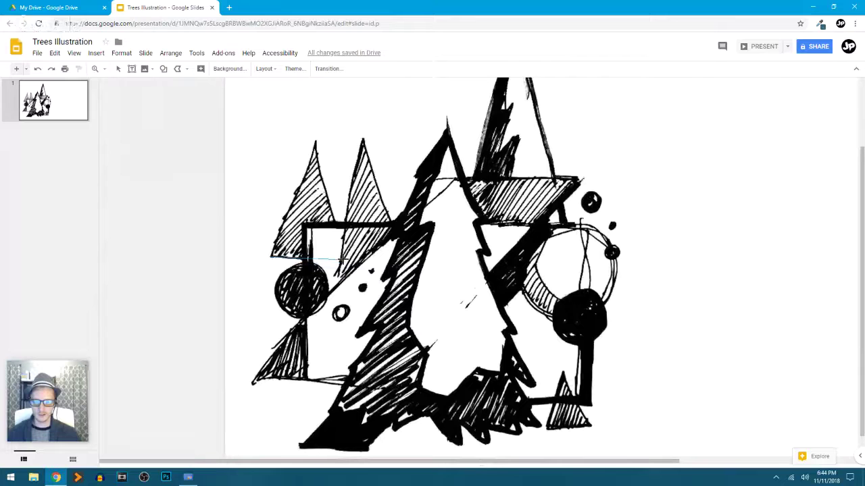
left_click(342, 260)
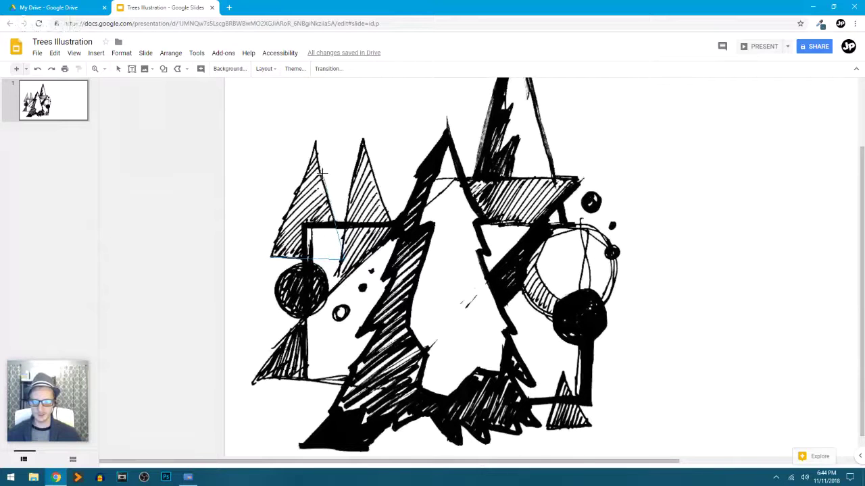
Step: Trace the leftmost tree's right side up to its tip and down its left side, closing the polyline
key("ctrl+alt+equal")
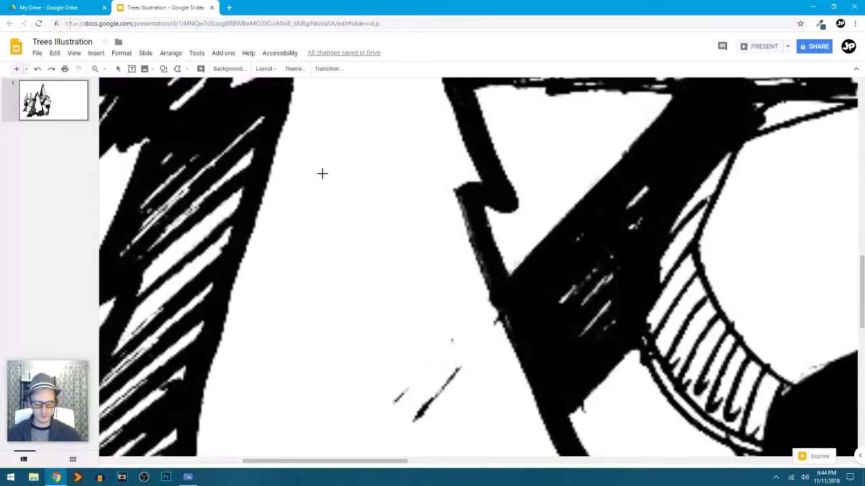
key("ctrl+alt+minus")
scroll(317, 192, "left", 3)
scroll(315, 197, "up", 4)
scroll(314, 223, "down", 1)
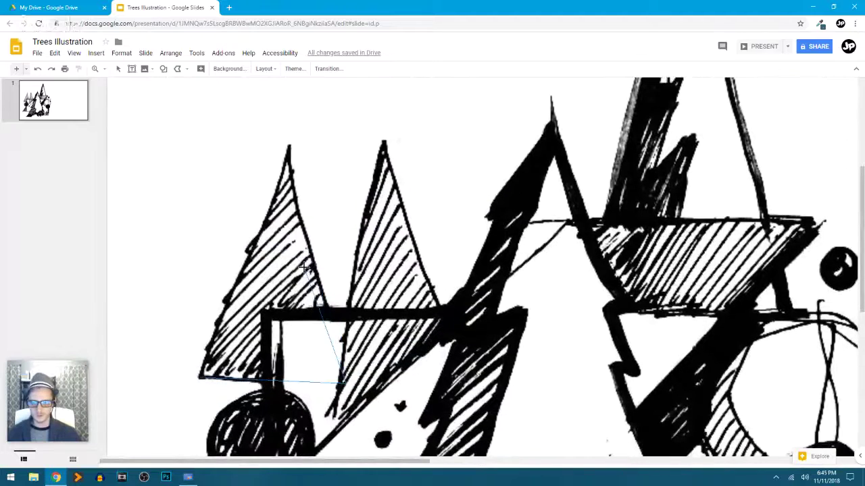
left_click(289, 147)
left_click(275, 202)
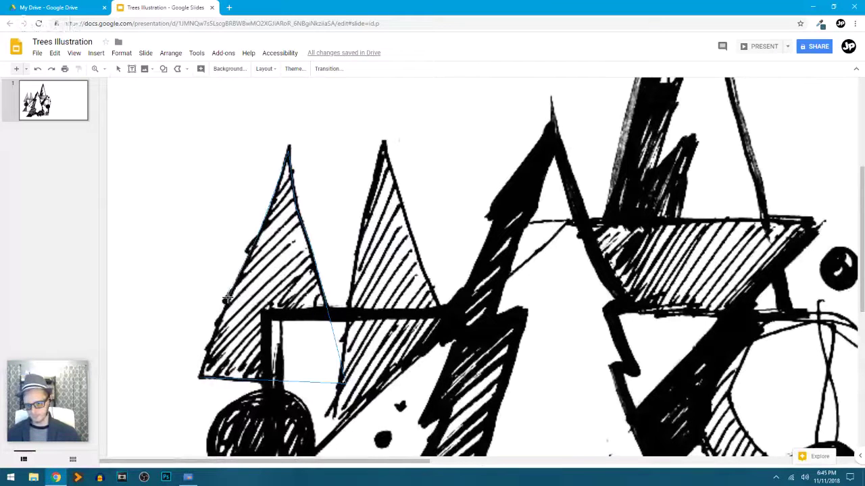
left_click(200, 377)
Step: Make the traced tree's outline transparent and fill the shape with dark teal
left_click(216, 69)
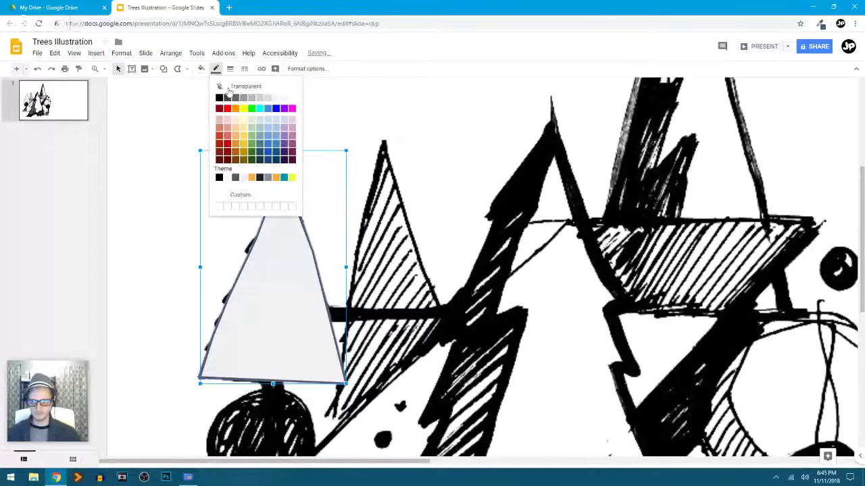
left_click(229, 86)
left_click(201, 69)
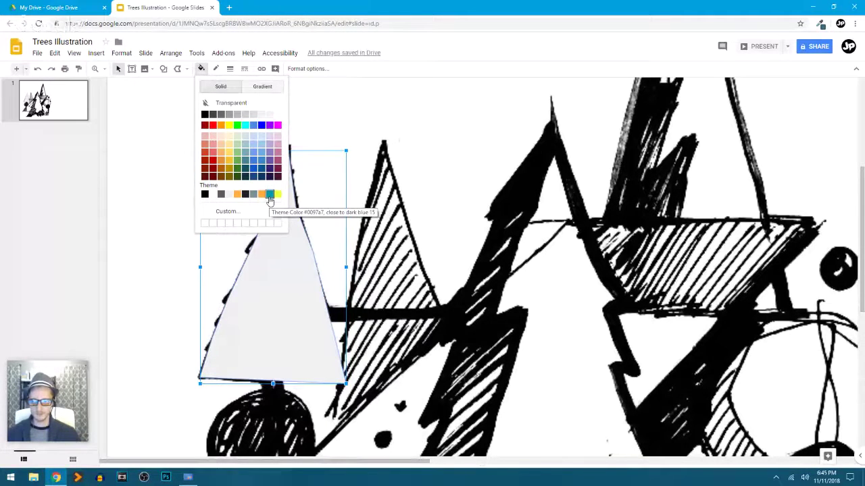
left_click(245, 168)
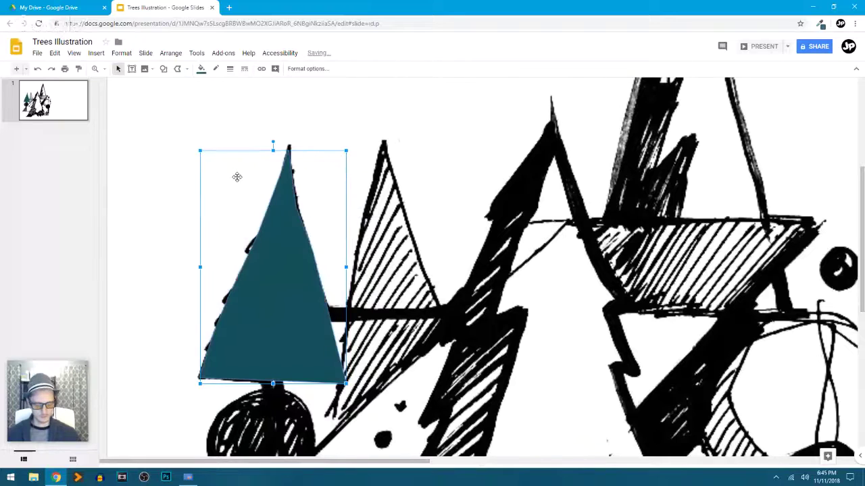
Step: Move the teal tree to the empty area of the slide right of the sketch and deselect it
key("ctrl+alt+minus")
key("ctrl+alt+minus")
left_click_drag(426, 278, 661, 301)
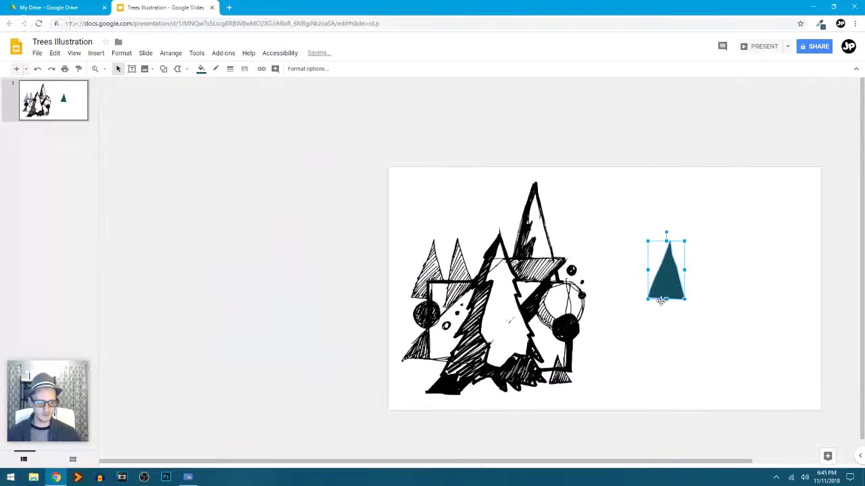
key("ctrl+alt+plus")
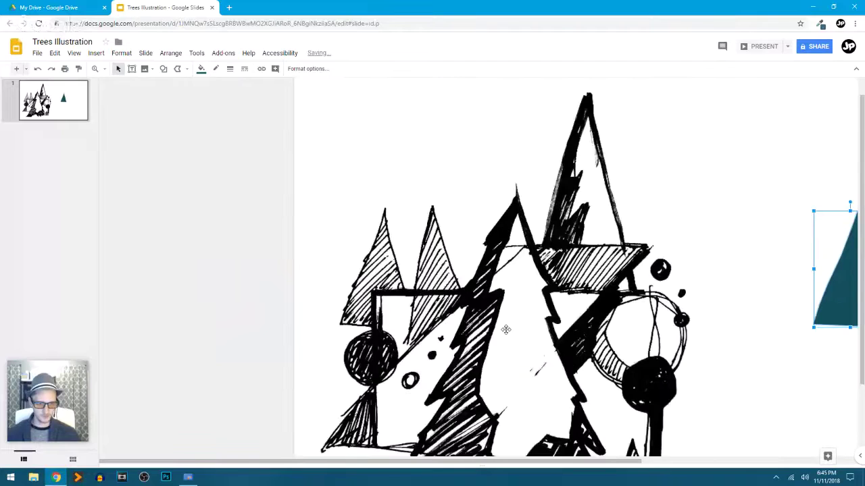
scroll(506, 328, "right", 5)
left_click_drag(682, 308, 592, 309)
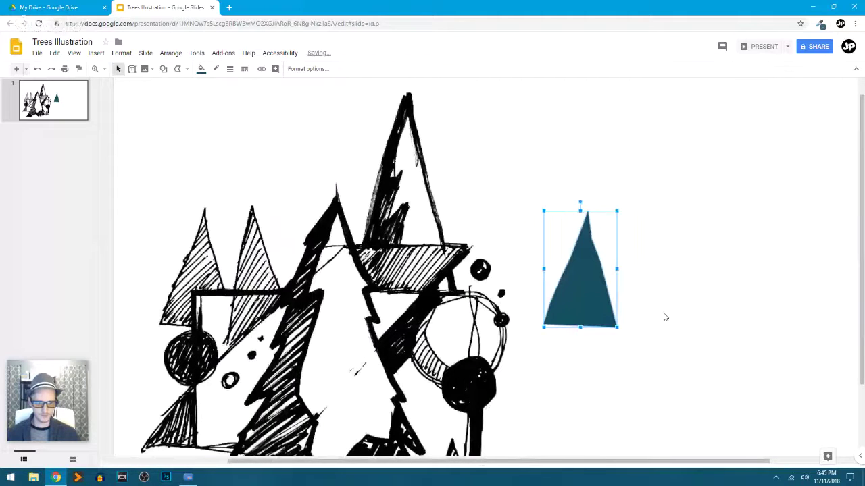
left_click(664, 315)
Step: Trace the sketch's large rectangular frame behind the central tree as a closed four-sided polyline
key("ctrl+alt+plus")
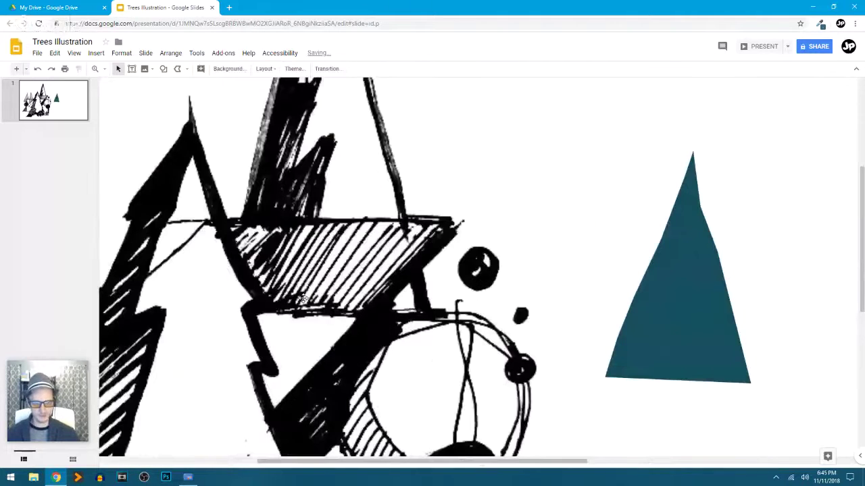
scroll(302, 299, "left", 5)
left_click(178, 69)
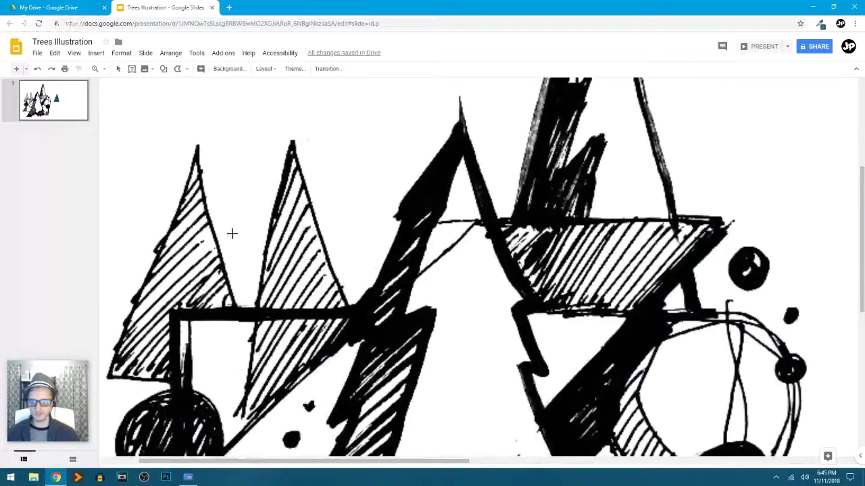
scroll(247, 267, "down", 3)
key("ctrl+alt+minus")
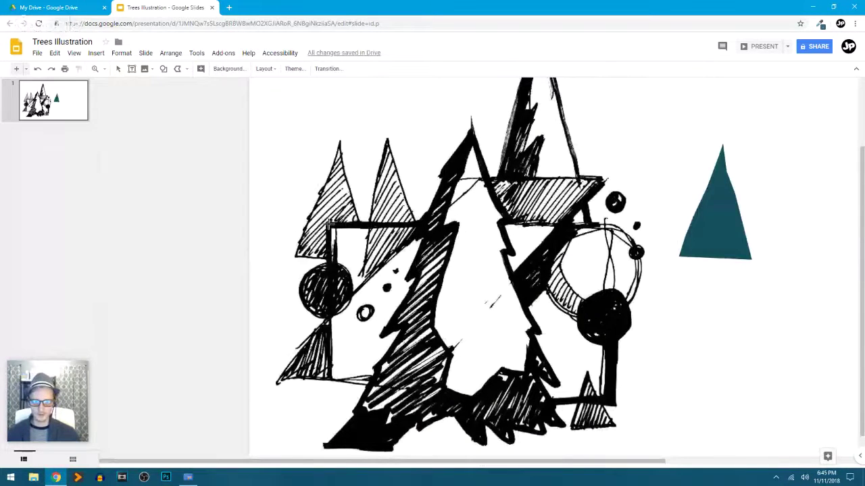
left_click_drag(329, 224, 603, 223)
left_click(605, 223)
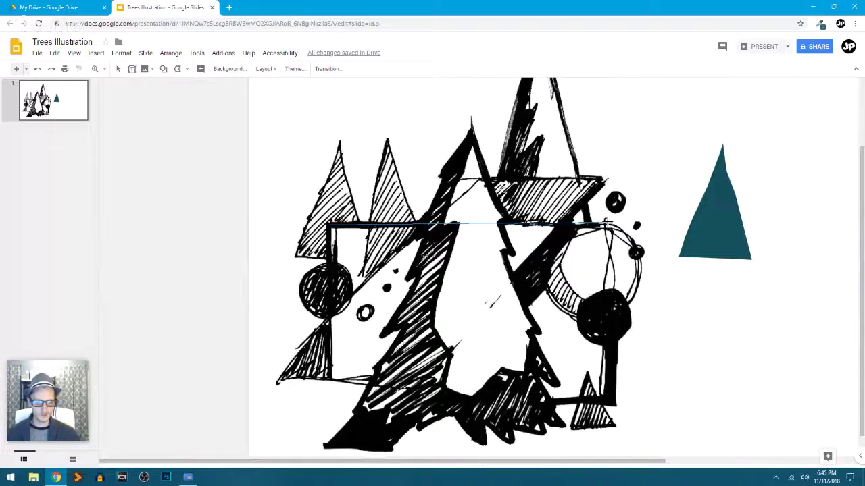
left_click(605, 402)
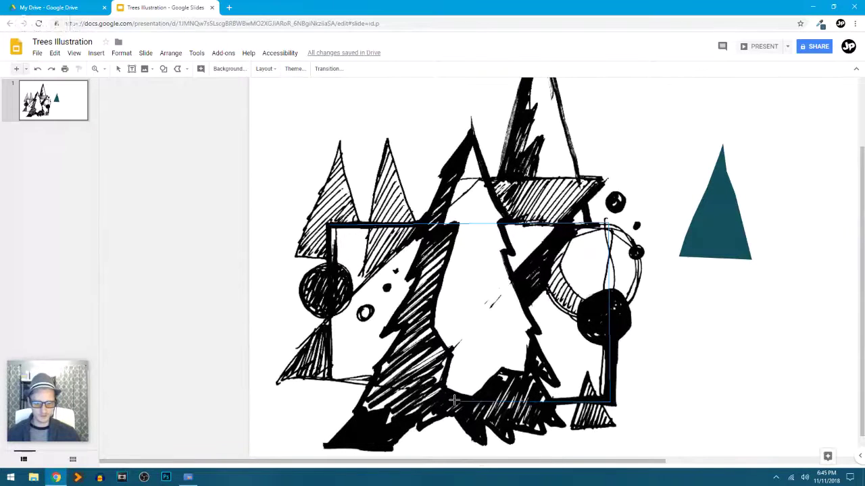
left_click(329, 393)
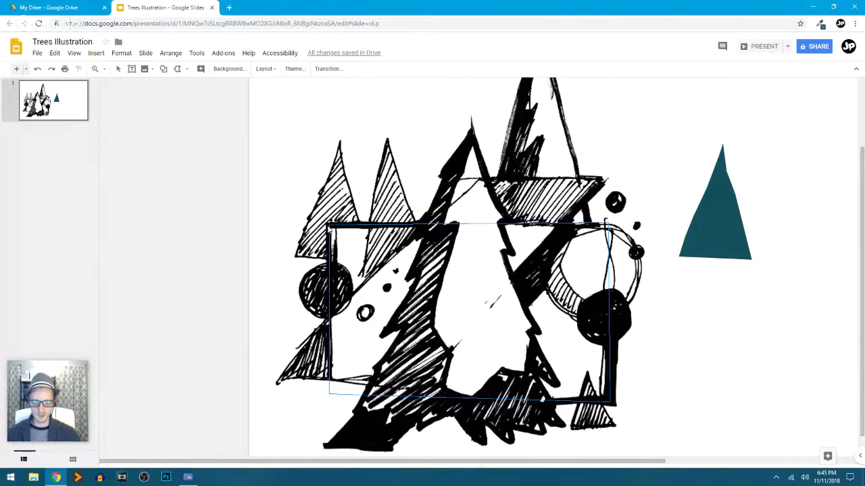
left_click(329, 225)
Step: Remove the traced frame's outline and fill the shape with dark green
left_click(215, 69)
left_click(211, 71)
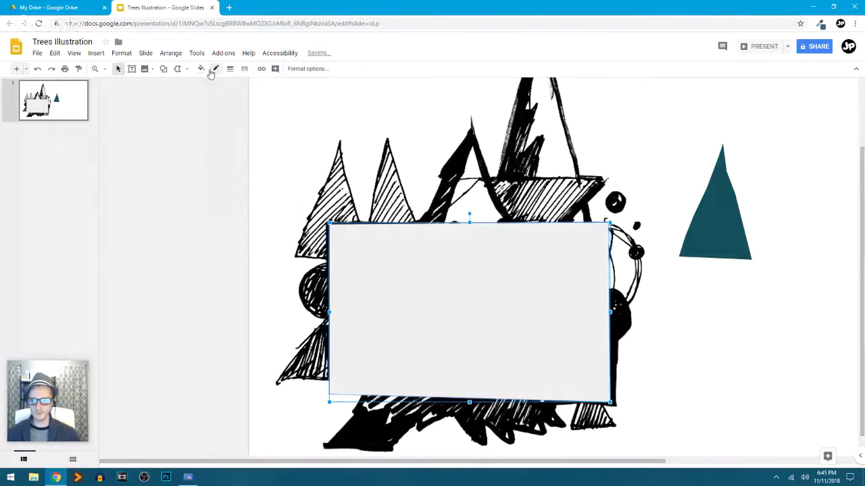
left_click(201, 69)
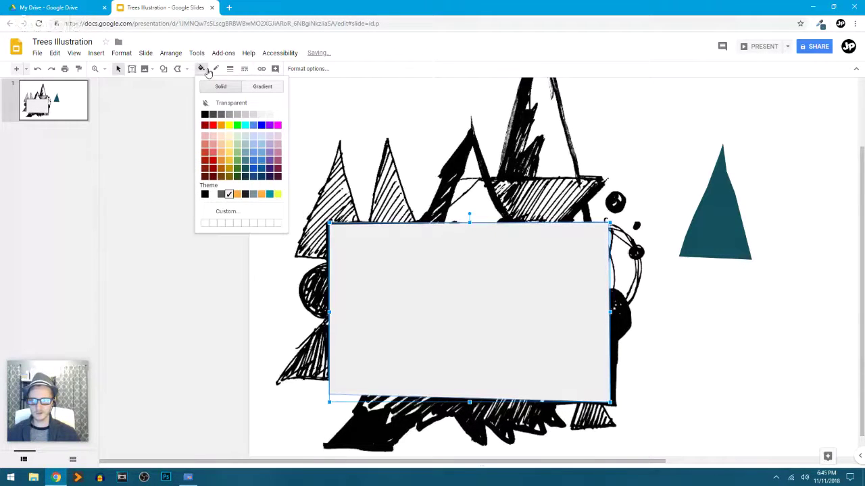
left_click(236, 171)
Step: Move the green frame shape off the sketch to the blank area on the right, overlapping the teal tree's lower corner
left_click_drag(388, 268, 703, 281)
scroll(436, 251, "right", 3)
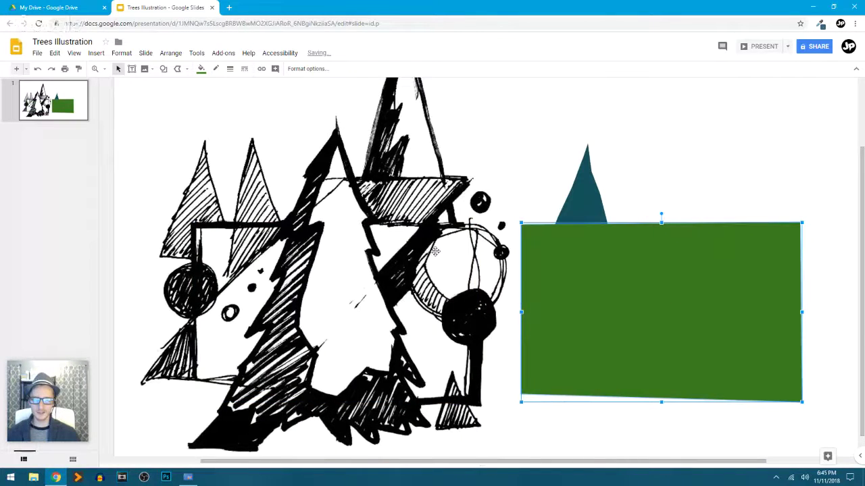
left_click_drag(572, 292, 651, 301)
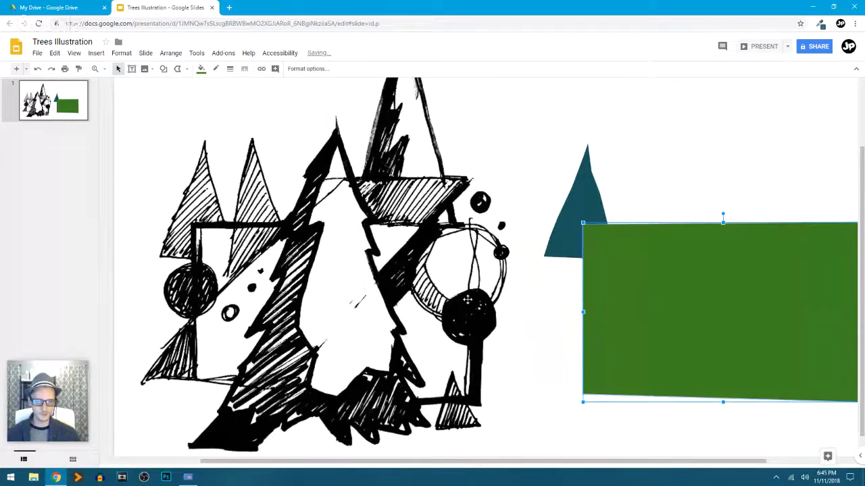
Step: Trace the tall background tree as a closed polyline, extending its base down behind the hatched band
scroll(467, 300, "right", 1)
scroll(415, 303, "left", 2)
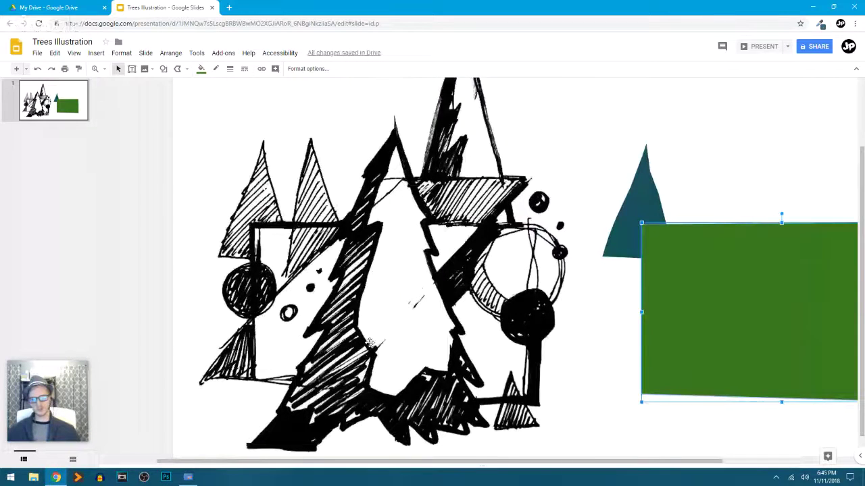
scroll(370, 343, "up", 2)
scroll(370, 343, "down", 3)
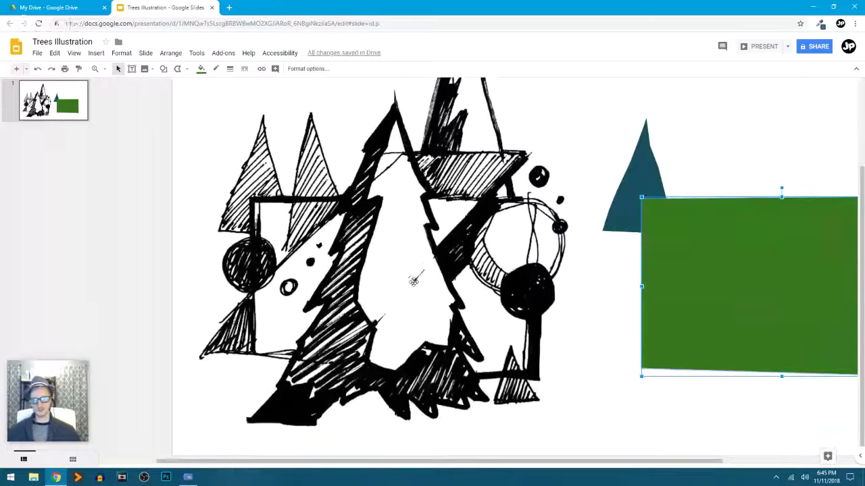
left_click(177, 68)
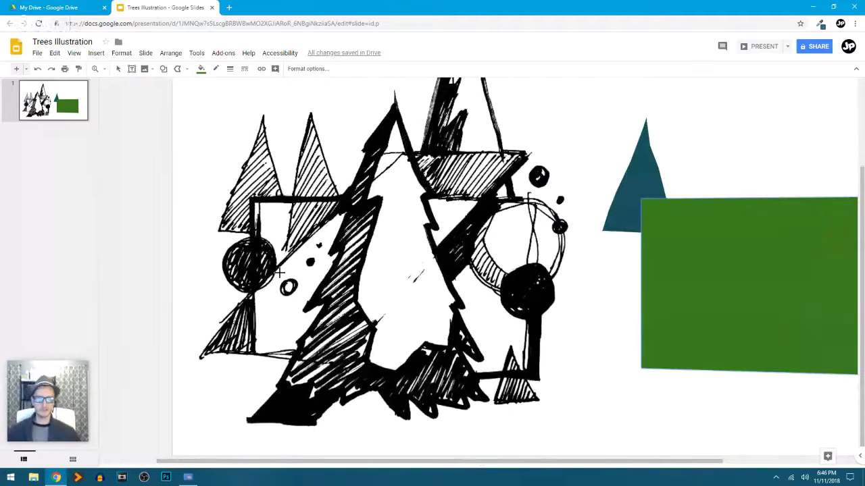
scroll(345, 302, "up", 3)
scroll(345, 303, "down", 3)
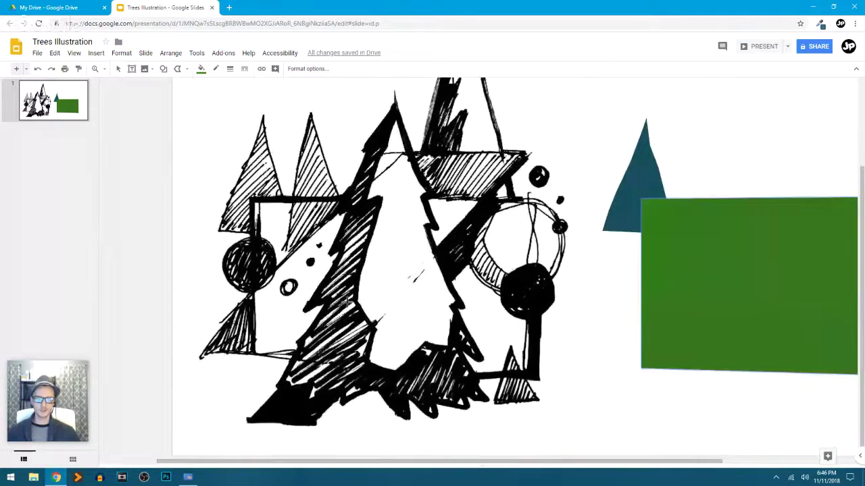
scroll(346, 303, "up", 3)
scroll(345, 303, "right", 4)
scroll(347, 302, "down", 2)
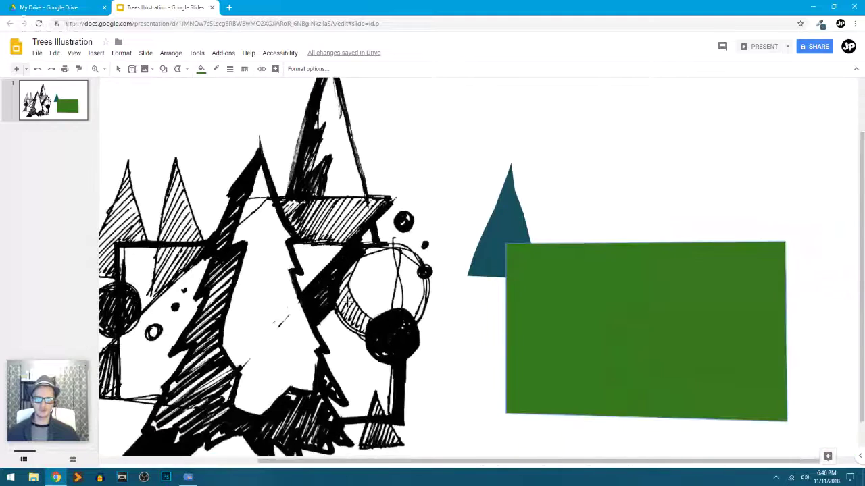
scroll(348, 298, "up", 2)
scroll(351, 283, "down", 1)
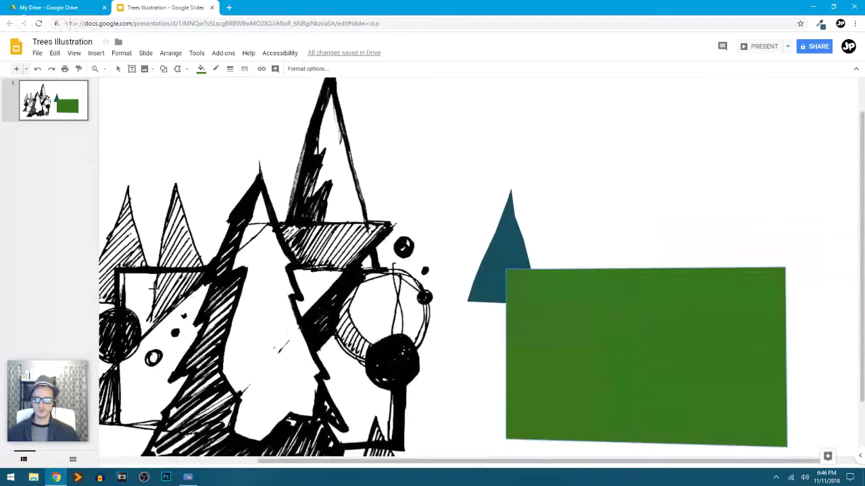
scroll(376, 299, "up", 2)
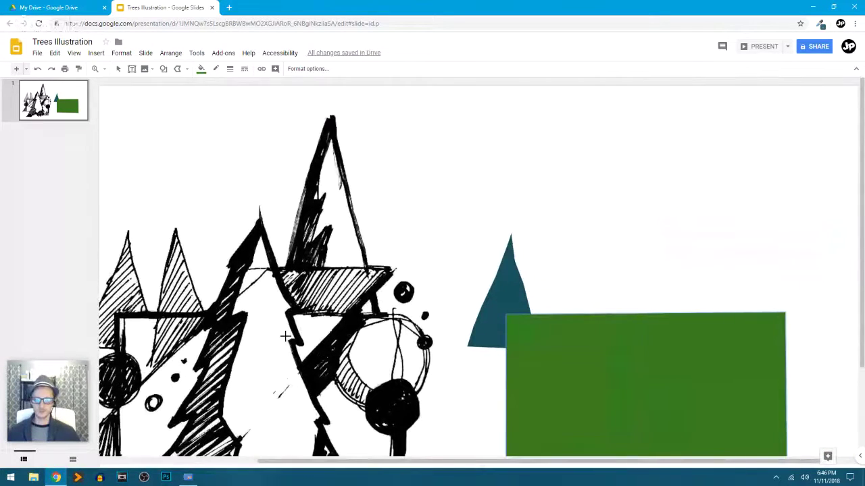
left_click(277, 331)
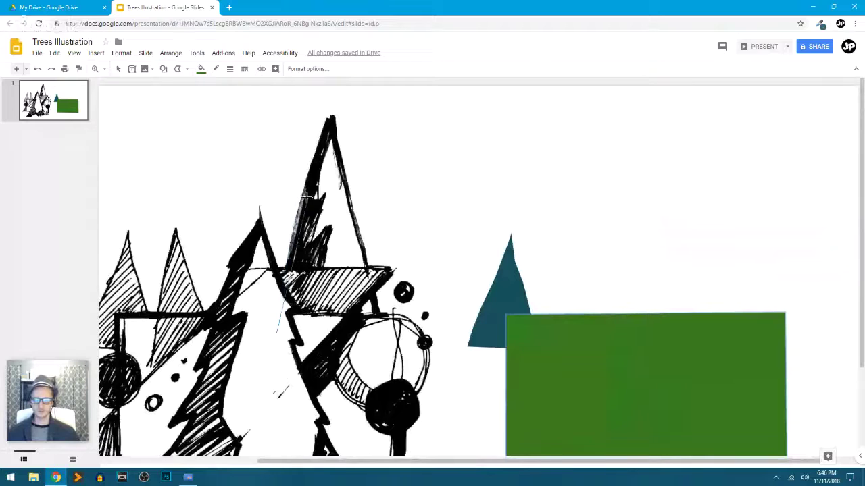
left_click(331, 116)
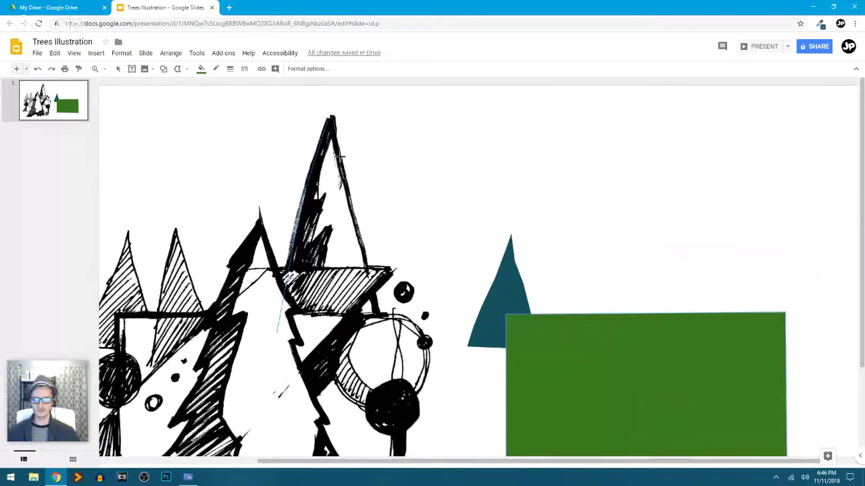
left_click(383, 333)
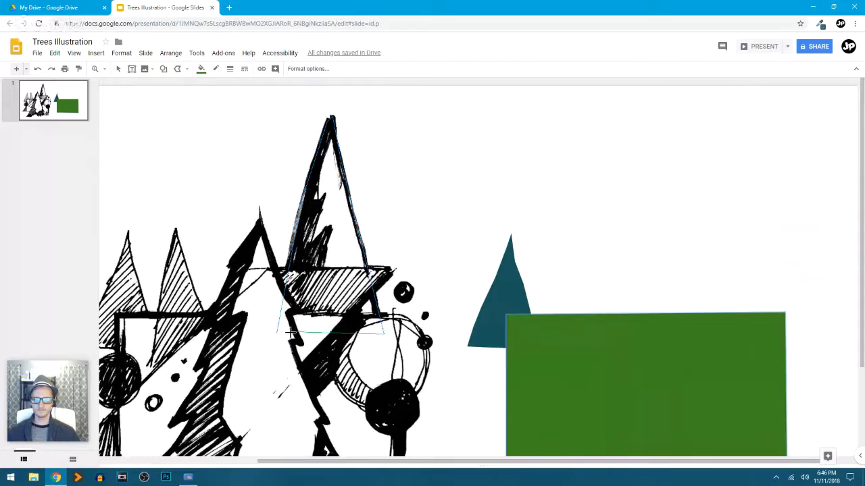
left_click(278, 332)
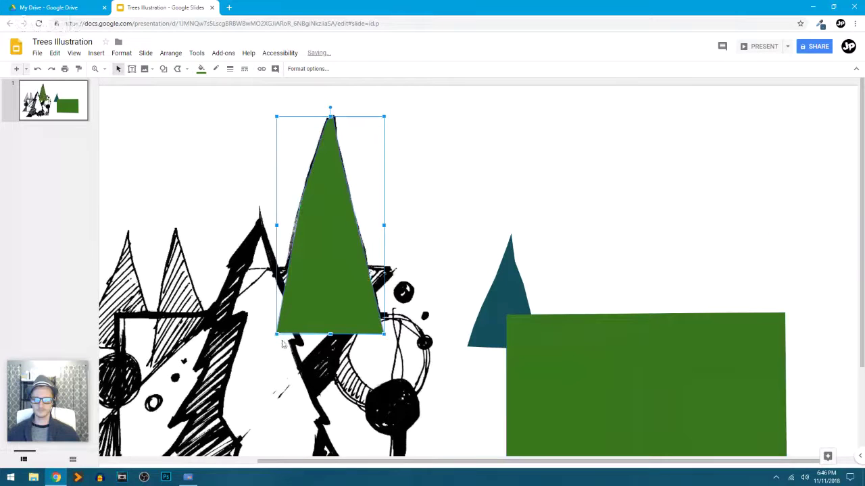
Step: Fill the traced tall background tree with a medium teal, lighter than the small teal tree
left_click(200, 70)
left_click(245, 173)
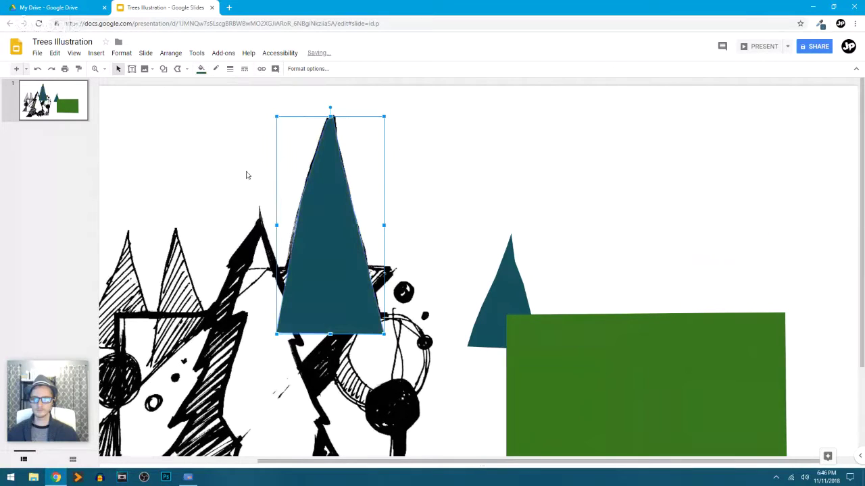
left_click(201, 70)
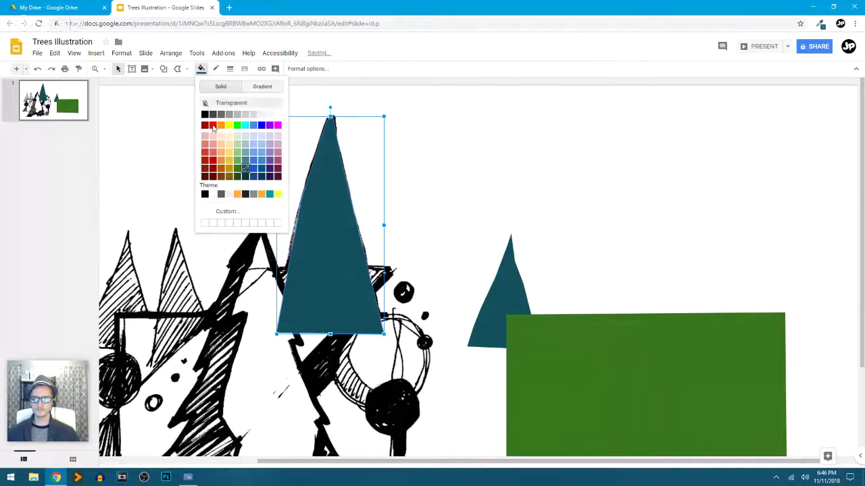
left_click(246, 163)
Step: Move the tall teal tree off the sketch to the green rectangle's upper right corner and send it behind the rectangle
left_click_drag(288, 250, 722, 336)
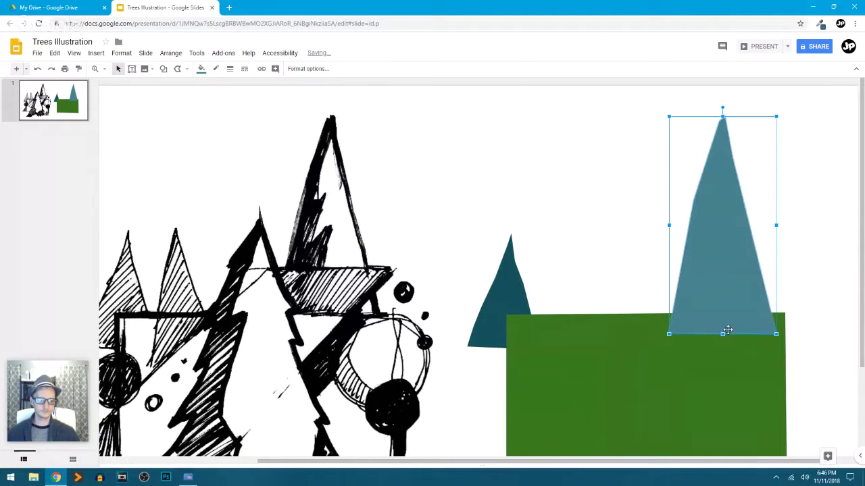
key("ctrl+Down")
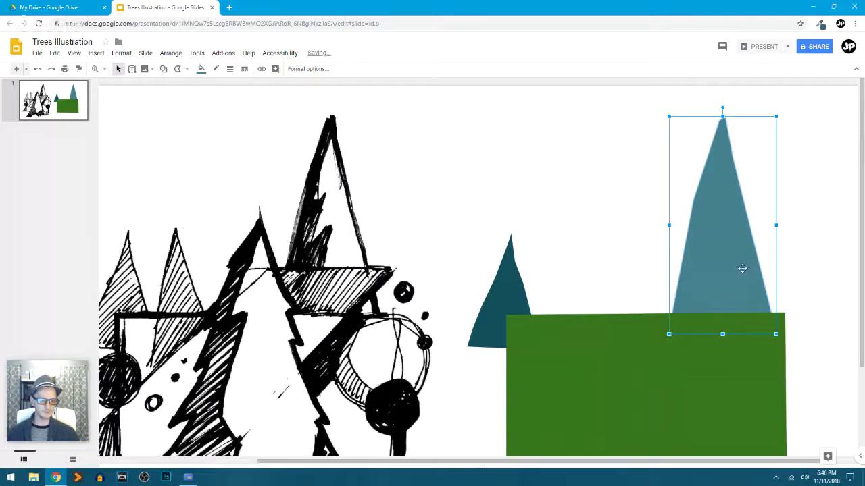
left_click_drag(741, 268, 735, 269)
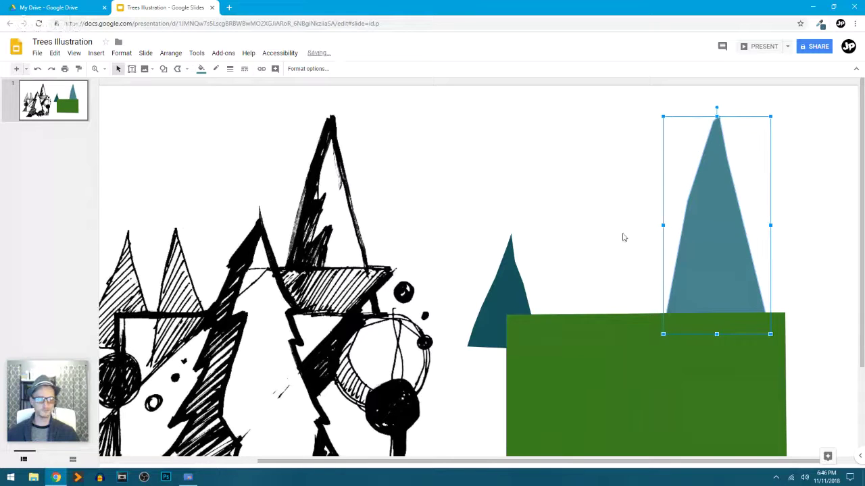
Step: Trace the sketch's second small hatched tree as a closed triangular polyline, extending its base behind the central tree
scroll(620, 234, "down", 1)
scroll(616, 231, "up", 1)
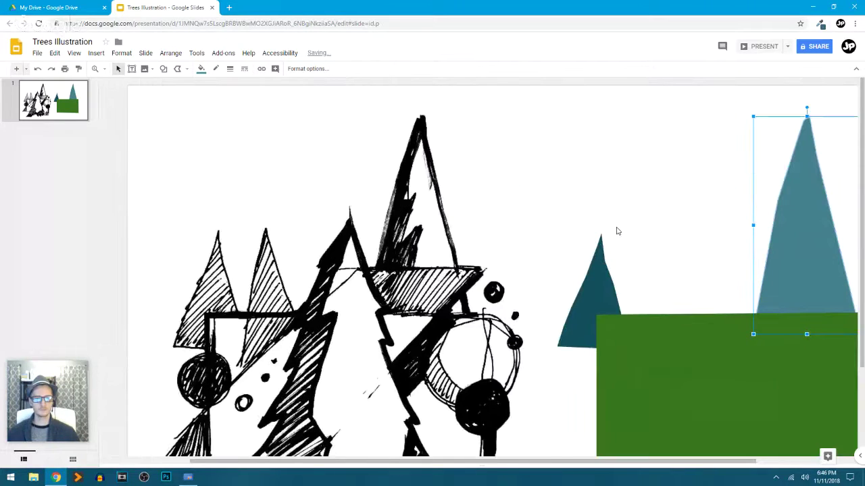
left_click(177, 70)
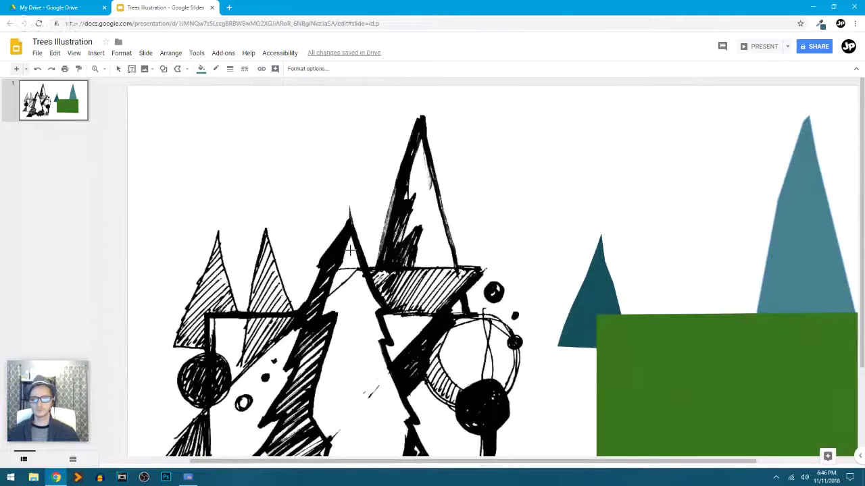
scroll(383, 231, "down", 2)
scroll(383, 231, "up", 1)
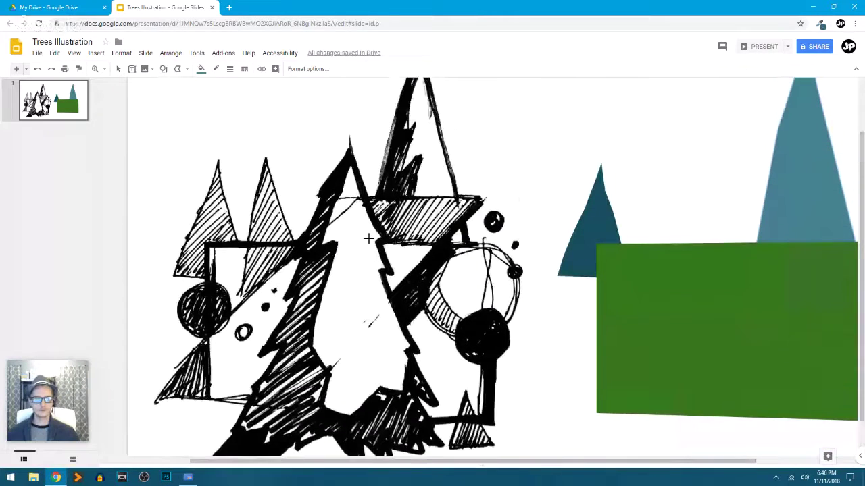
left_click(239, 294)
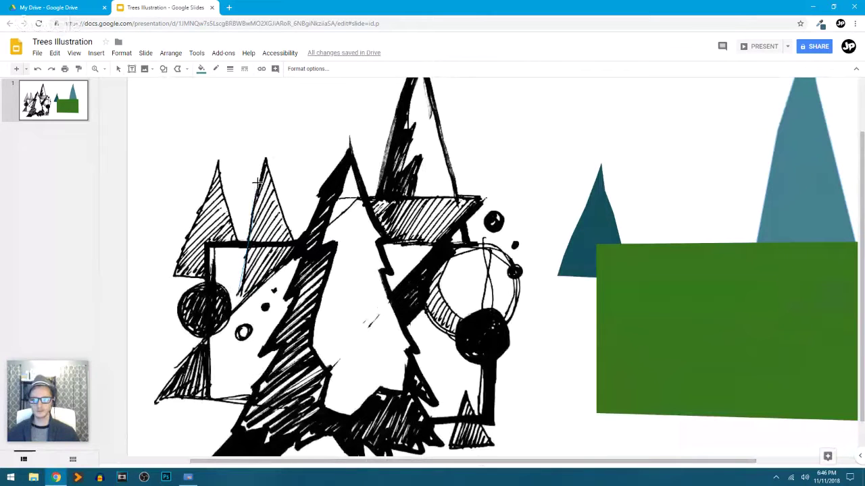
left_click(265, 158)
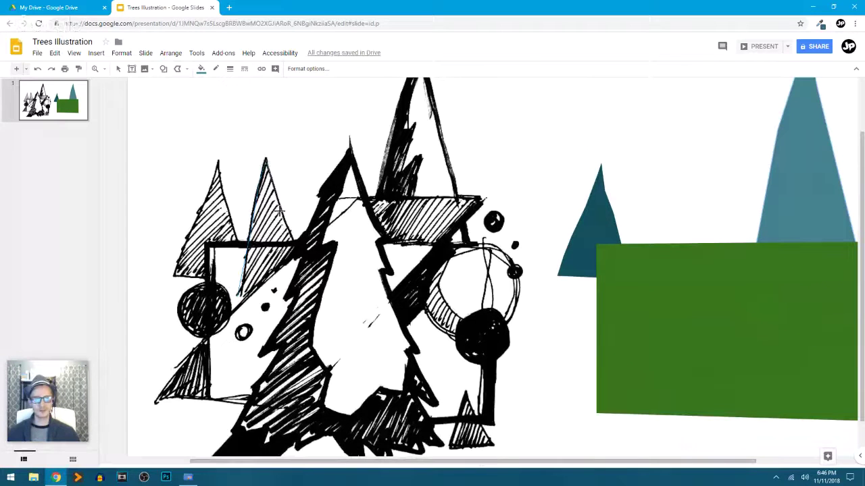
left_click(311, 296)
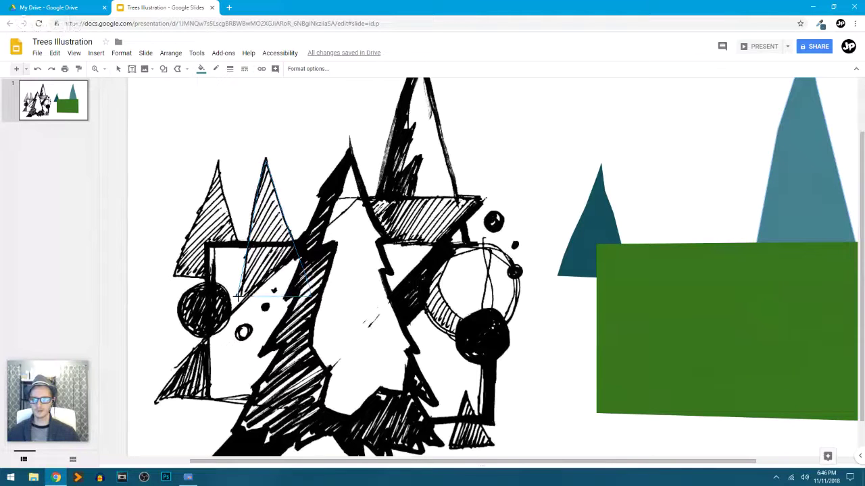
left_click(239, 297)
Step: Fill the traced small tree with light green and move it over the upper left part of the green rectangle
left_click(201, 70)
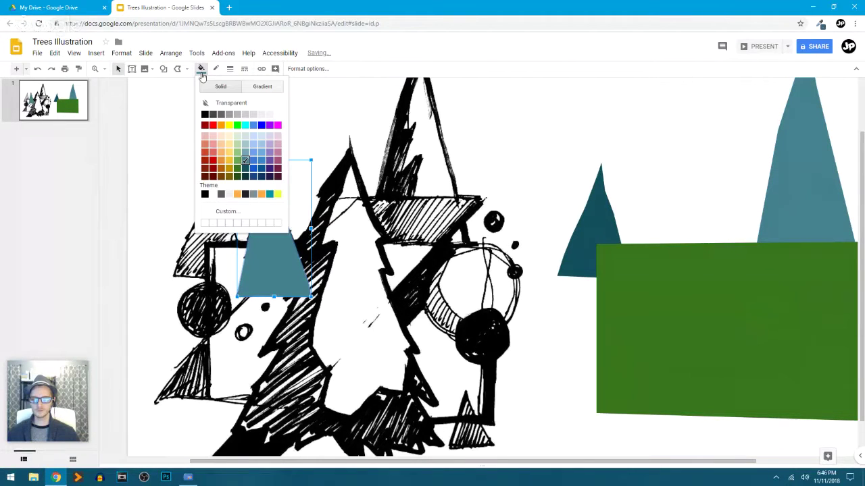
left_click(237, 160)
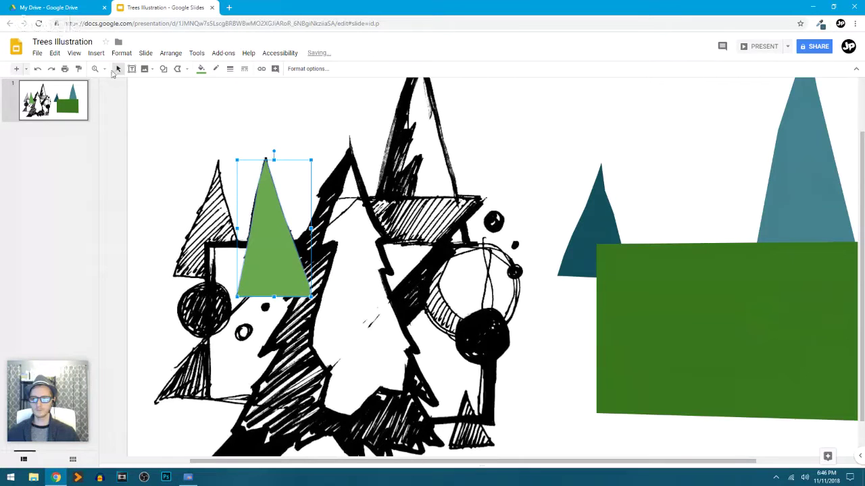
left_click_drag(272, 230, 665, 260)
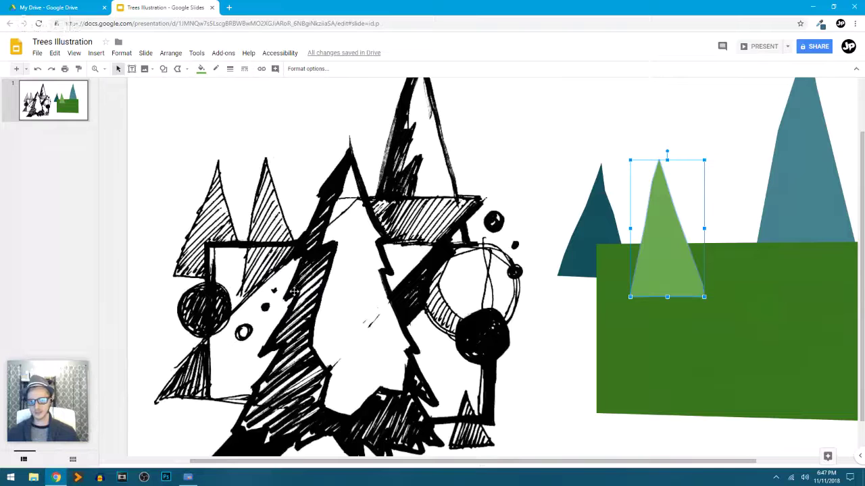
Step: Trace the sketch's wide diagonal band behind the central tree as a closed four-sided polyline
scroll(363, 262, "up", 1)
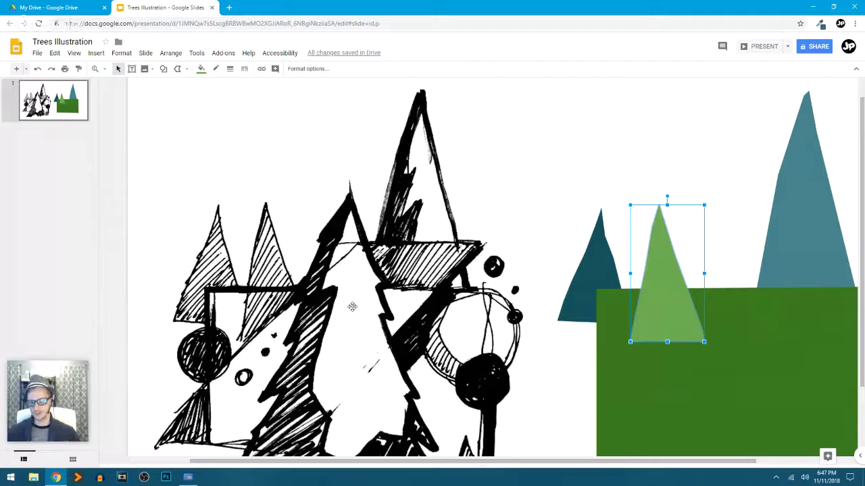
scroll(430, 215, "down", 2)
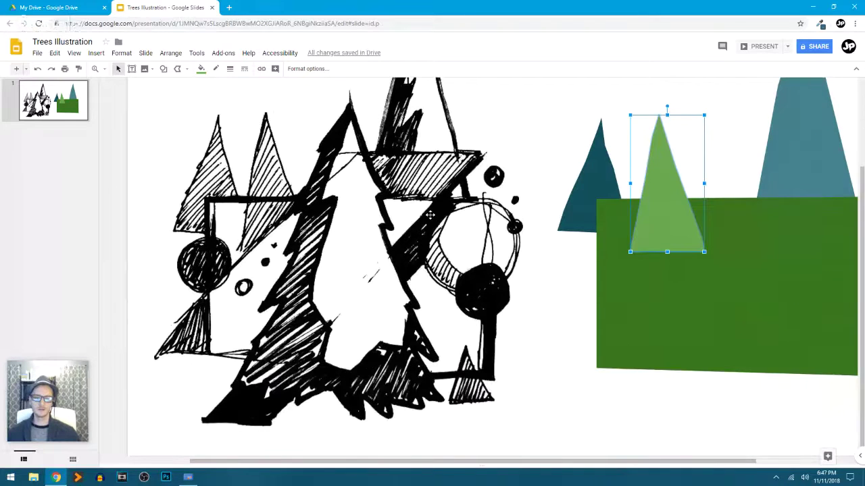
scroll(430, 215, "up", 1)
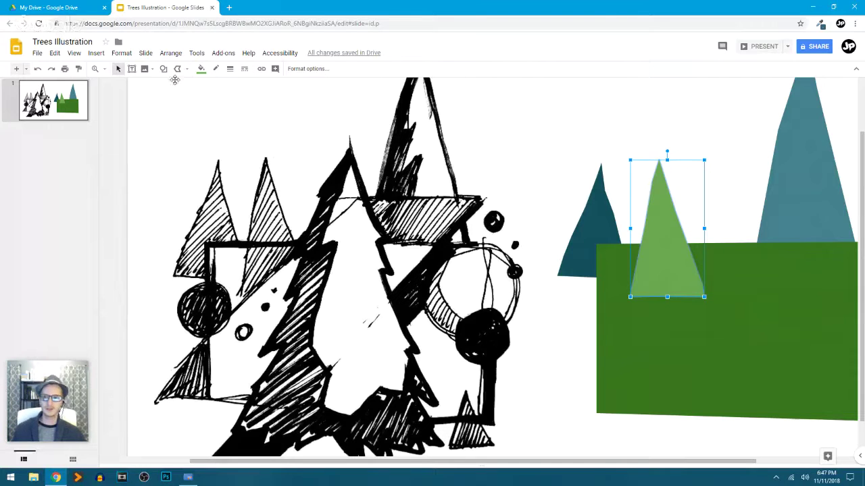
left_click(177, 70)
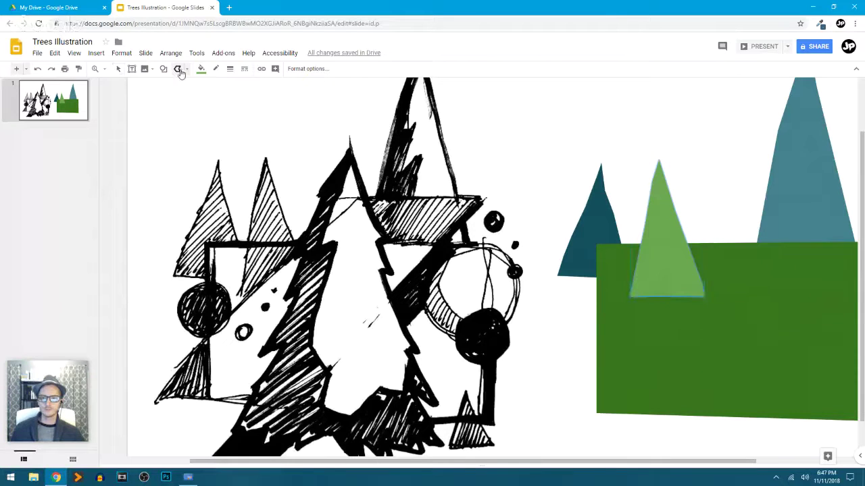
left_click(328, 200)
left_click(483, 200)
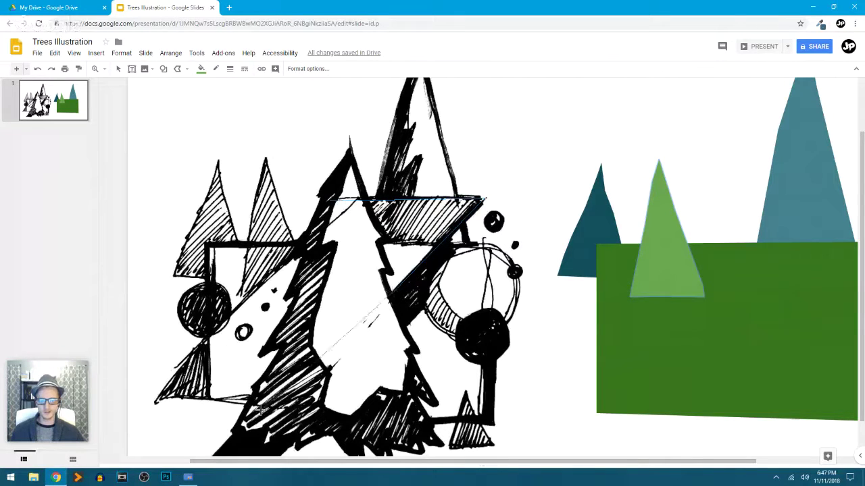
left_click(282, 408)
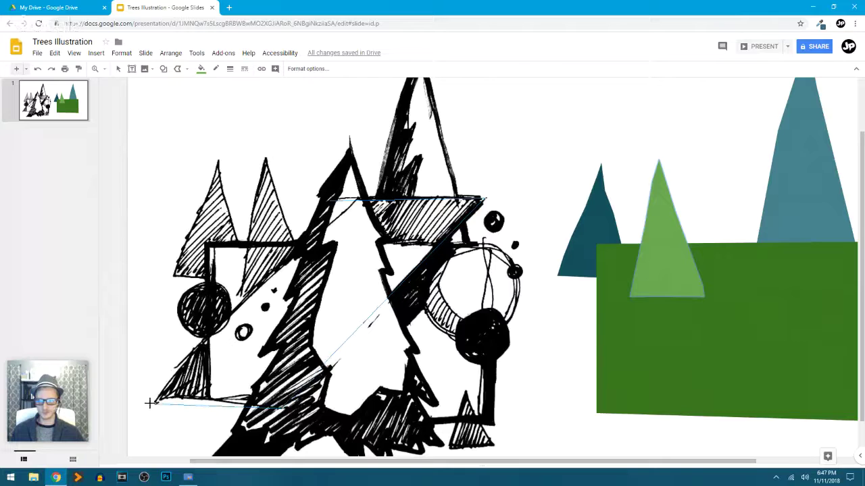
left_click(152, 403)
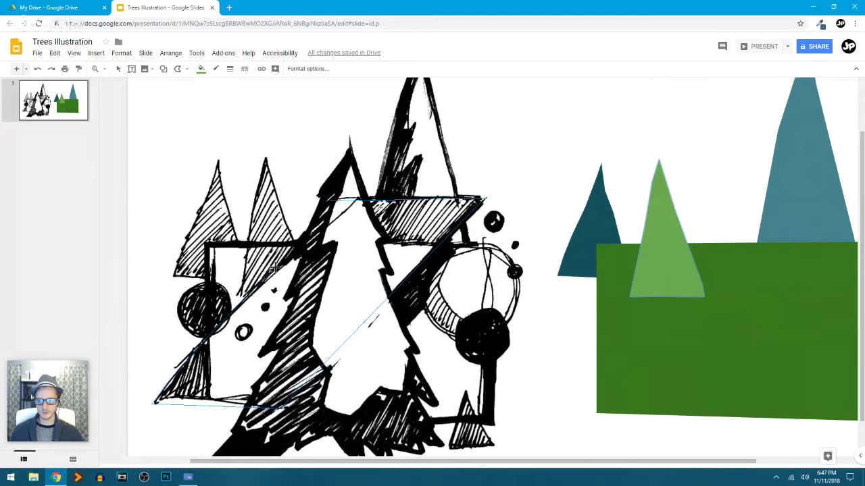
left_click(329, 201)
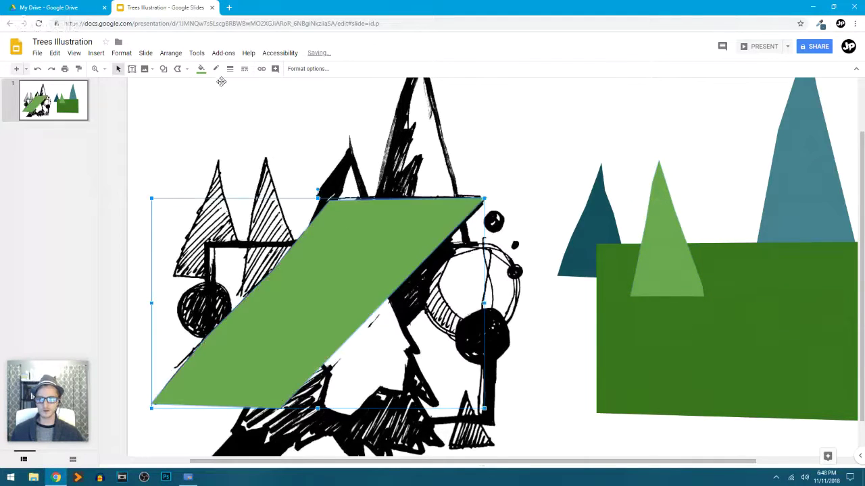
Step: Fill the diagonal band with dark blue and move it over the green rectangle, aligning its upper right corner with the rectangle's right edge
left_click(201, 69)
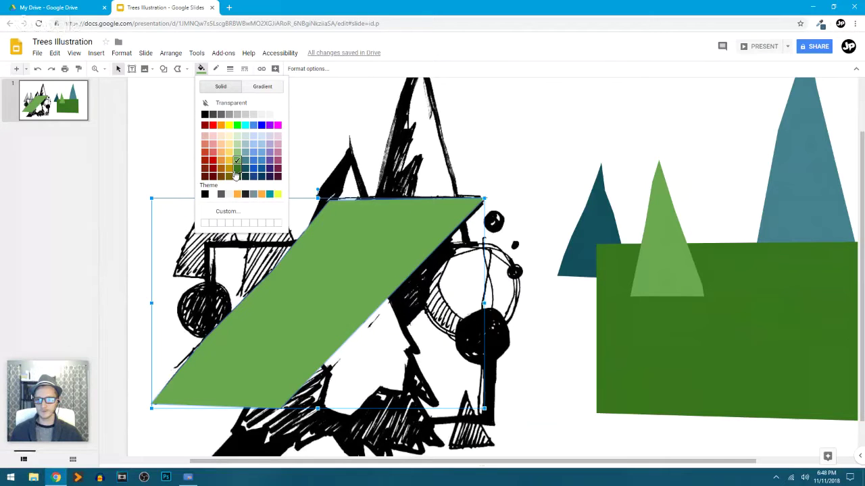
left_click(261, 168)
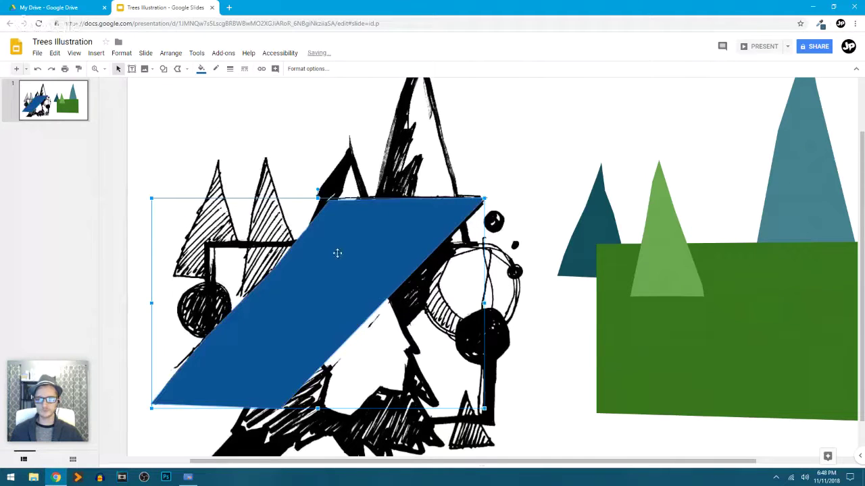
mouse_move(337, 252)
left_mouse_down()
mouse_move(743, 291)
mouse_move(733, 296)
left_mouse_up()
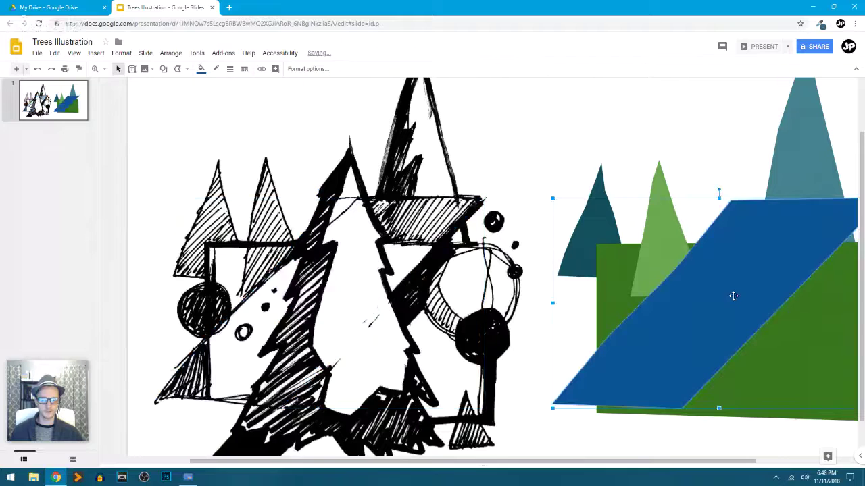
scroll(733, 295, "right", 3)
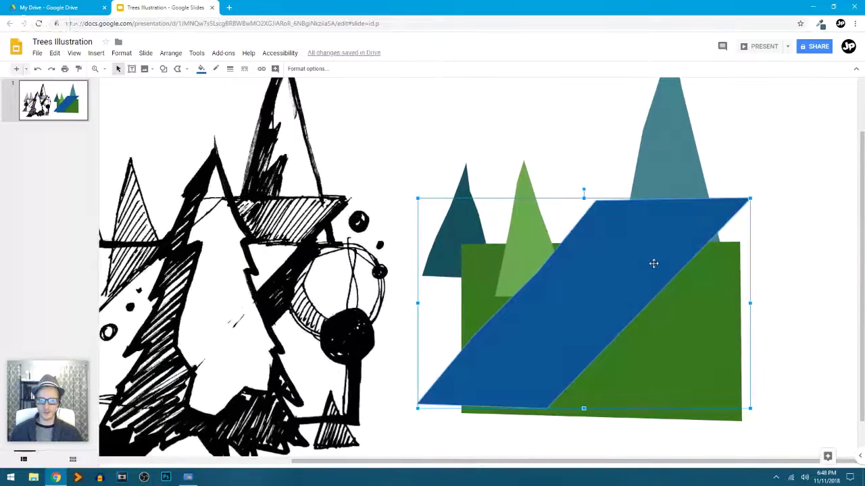
scroll(654, 263, "left", 1)
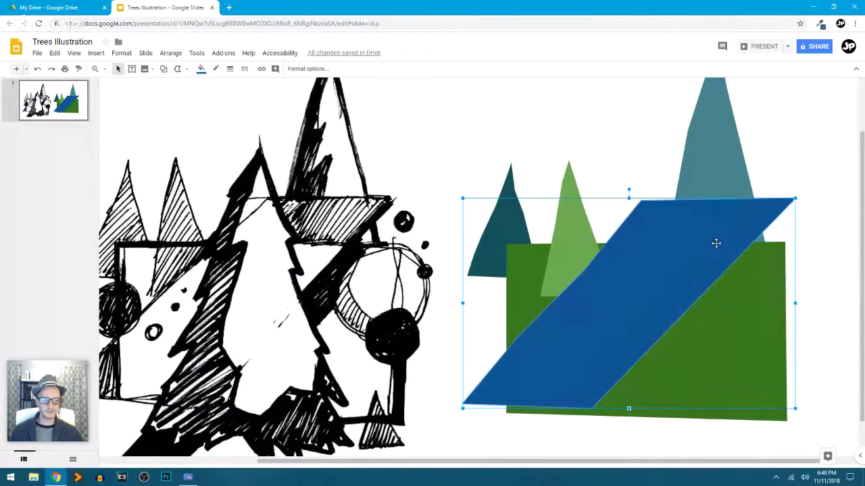
left_click_drag(716, 243, 708, 245)
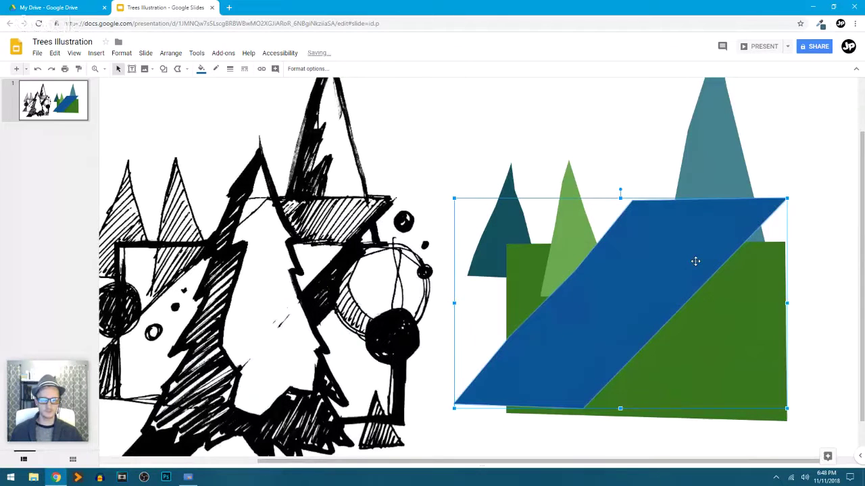
Step: Trace the sketch's narrower black diagonal band, from the hatched band's underside to the central tree's lower left base, as a closed four-sided polyline
scroll(696, 261, "right", 2)
scroll(695, 261, "left", 4)
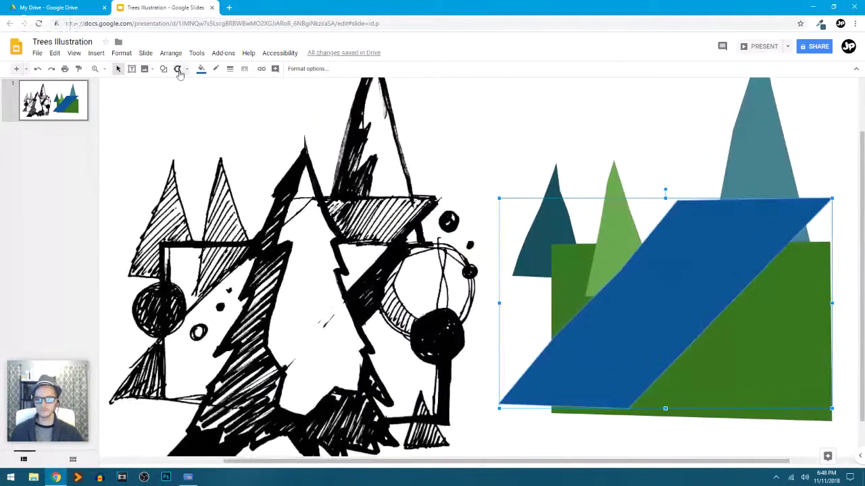
left_click(178, 69)
scroll(427, 302, "left", 4)
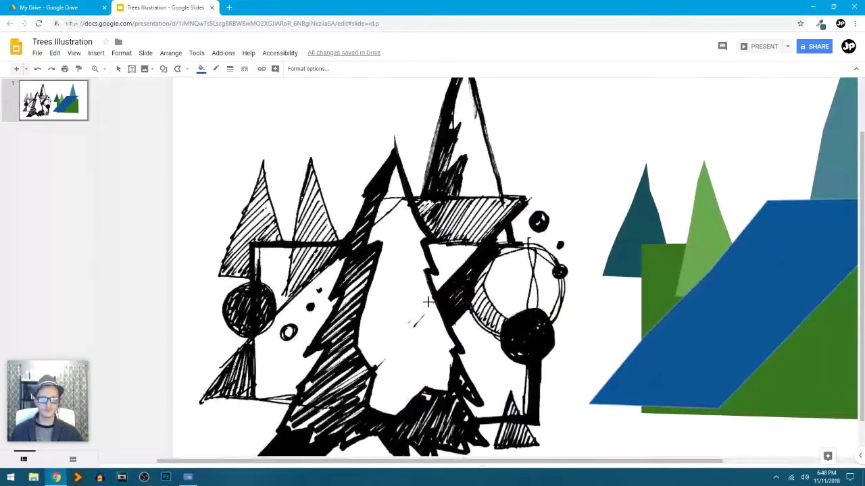
scroll(428, 302, "down", 2)
scroll(428, 299, "up", 2)
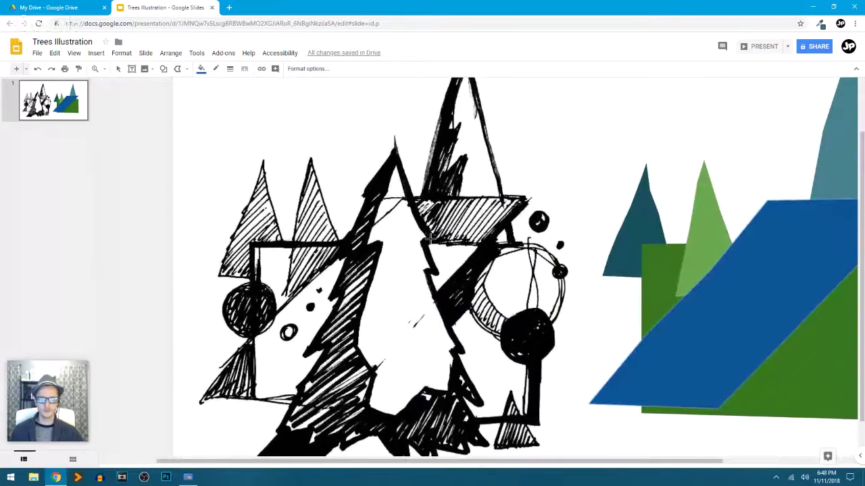
scroll(428, 299, "down", 2)
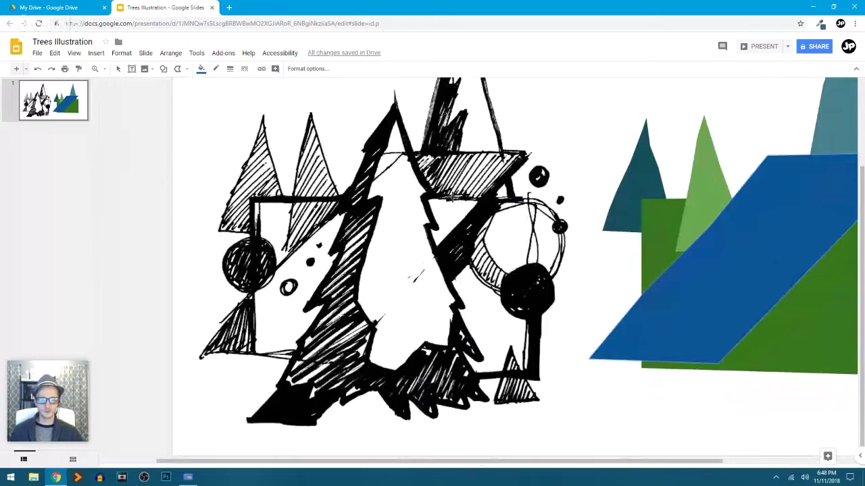
left_click(450, 199)
left_click(511, 200)
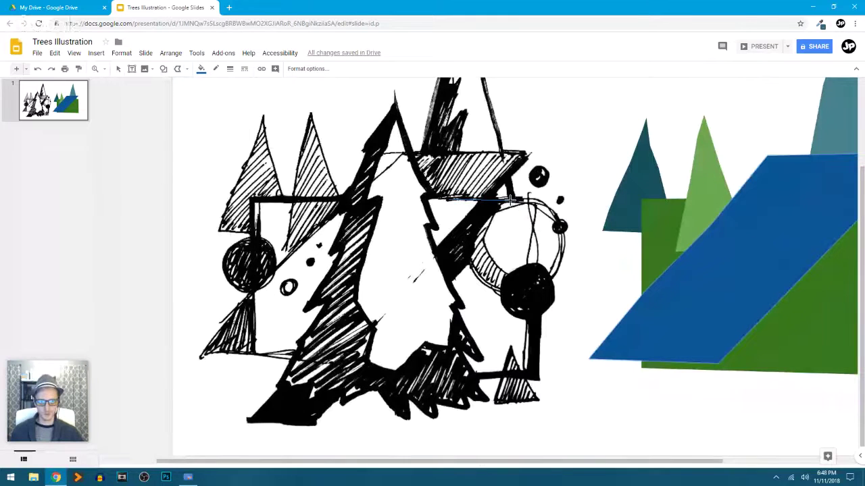
left_click(313, 425)
left_click(244, 422)
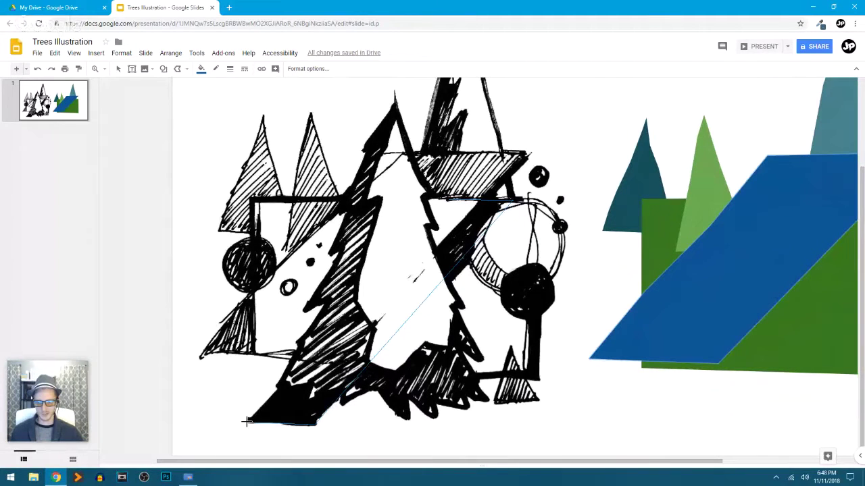
left_click(449, 199)
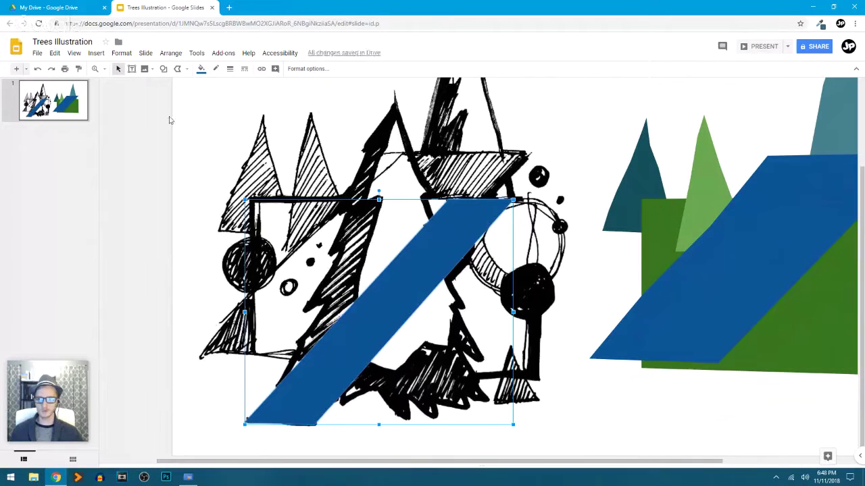
Step: Move the narrow blue band over the green rectangle, placing its upper right corner near the rectangle's upper right corner
left_click_drag(422, 276, 622, 275)
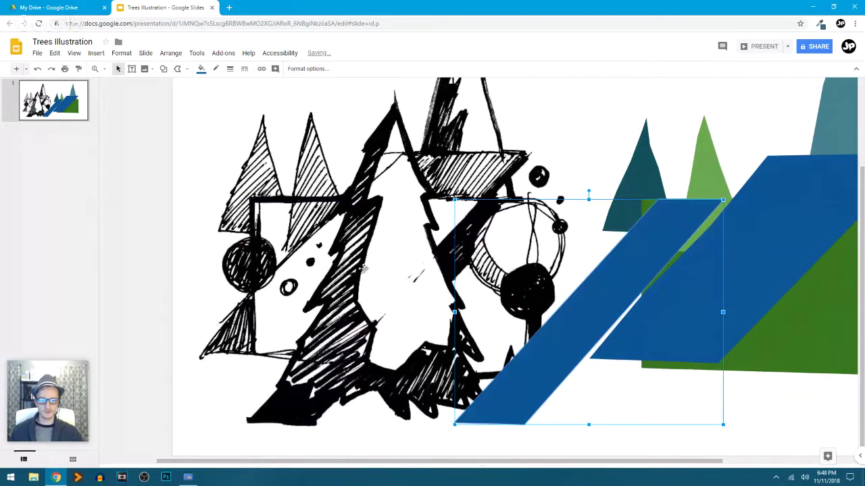
left_click_drag(575, 334, 714, 330)
scroll(700, 309, "right", 5)
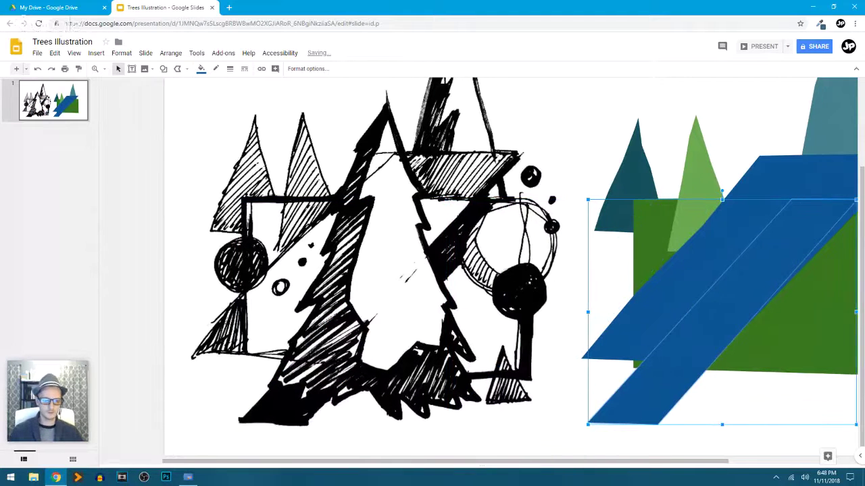
left_click_drag(625, 218, 671, 231)
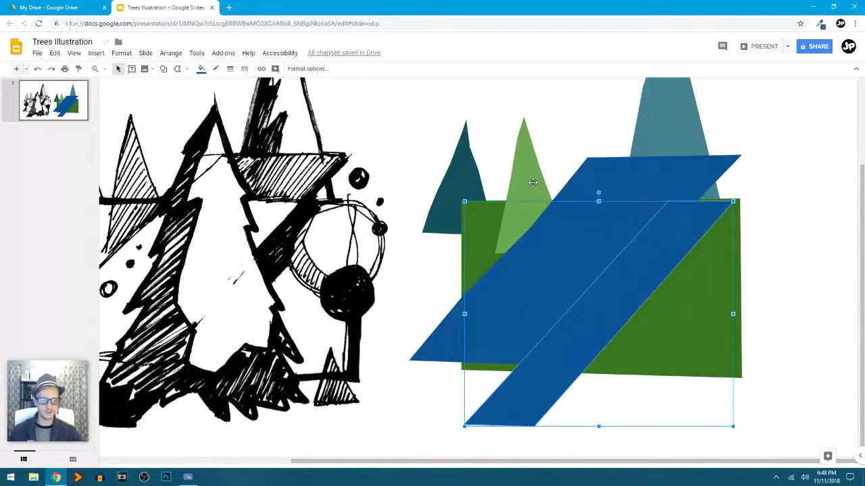
Step: Fill the narrow band with the darkest blue shade and layer it behind the wide blue band but in front of the green rectangle
left_click(201, 68)
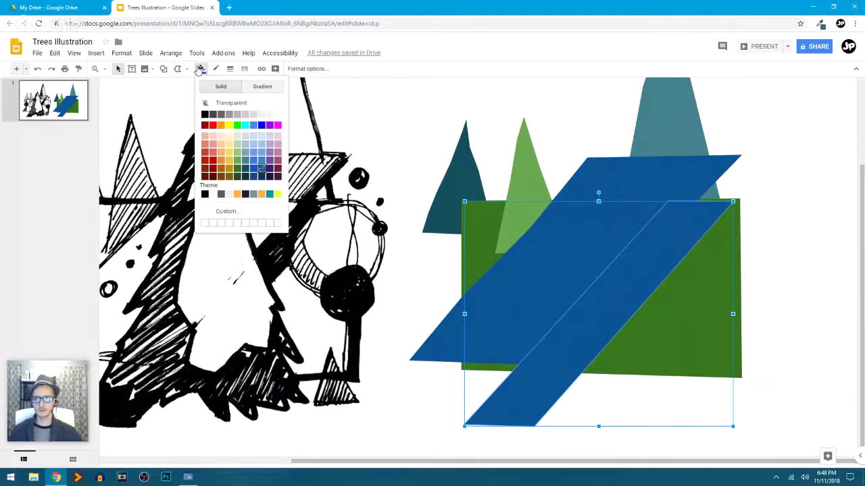
left_click(261, 176)
key("ctrl+shift+Down")
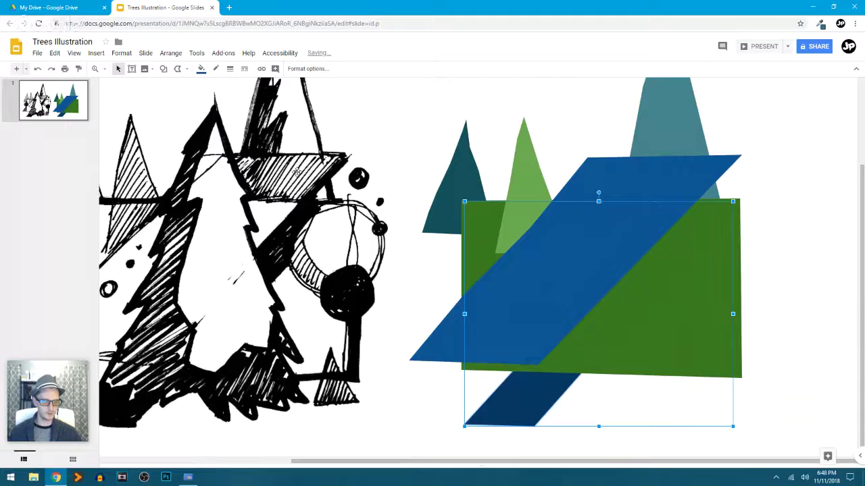
key("ctrl+Up")
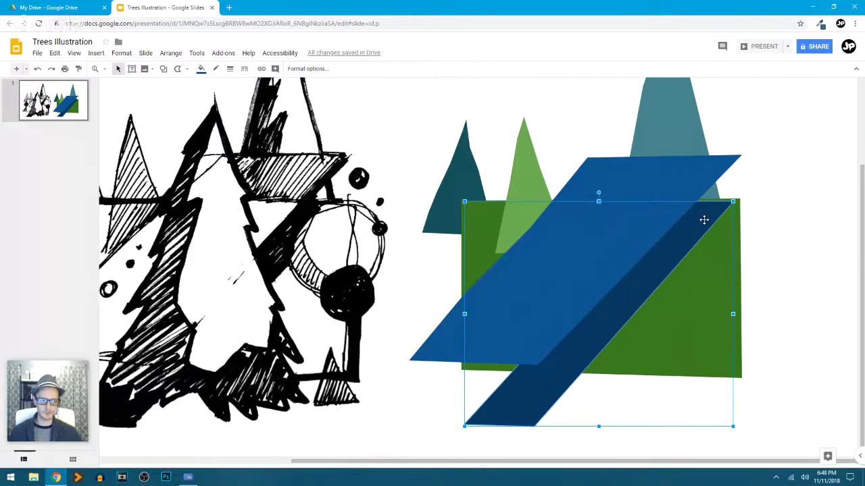
Step: Raise the narrow band's two upper corner points slightly above the green rectangle's top edge
double_click(733, 215)
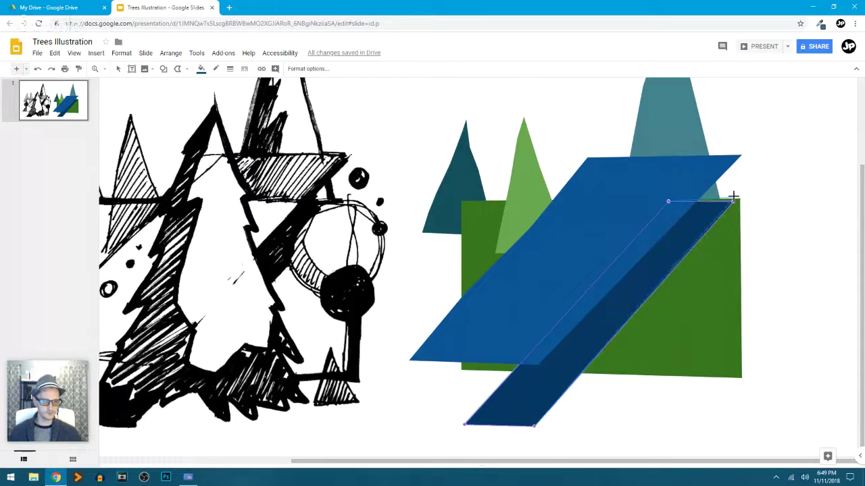
left_click_drag(734, 196, 735, 193)
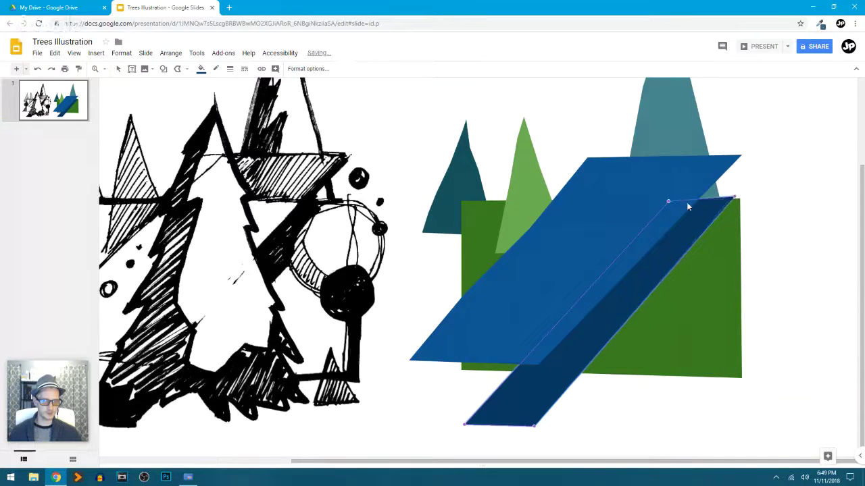
left_click_drag(667, 200, 669, 196)
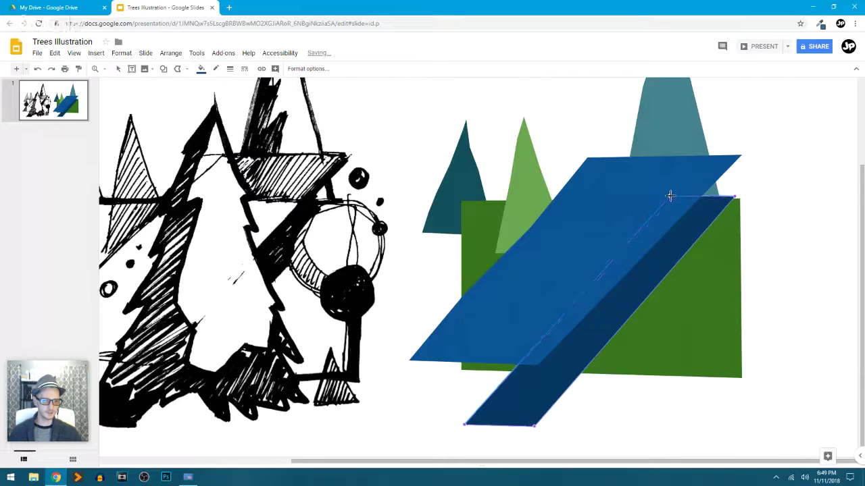
left_click(769, 221)
left_click(774, 242)
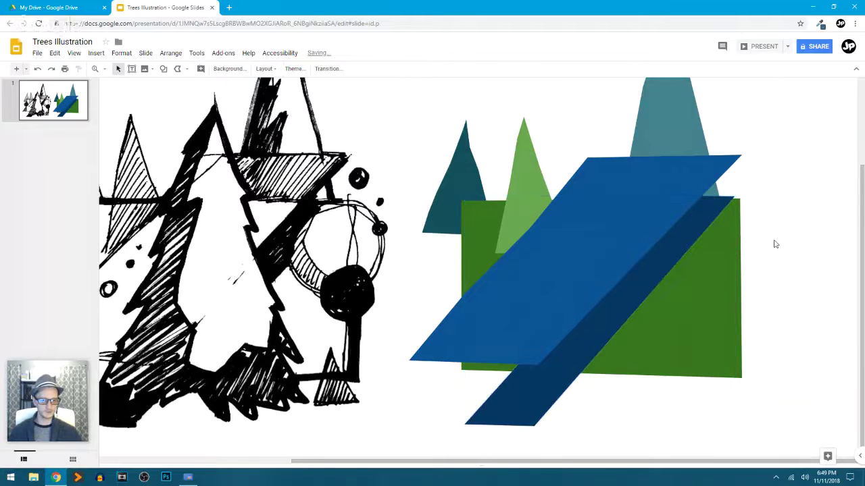
Step: Trace the sketch's large central tree as a closed polyline, following its jagged branches on both sides and along the base
scroll(768, 289, "up", 3)
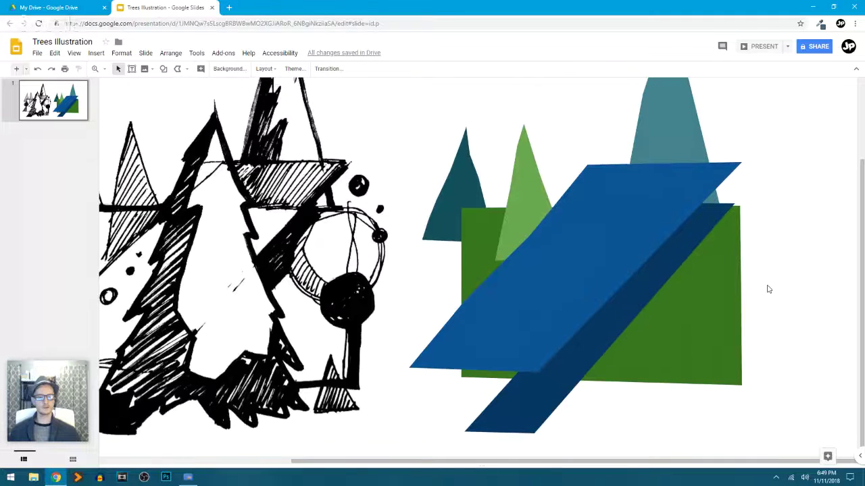
scroll(767, 289, "down", 2)
scroll(768, 289, "left", 6)
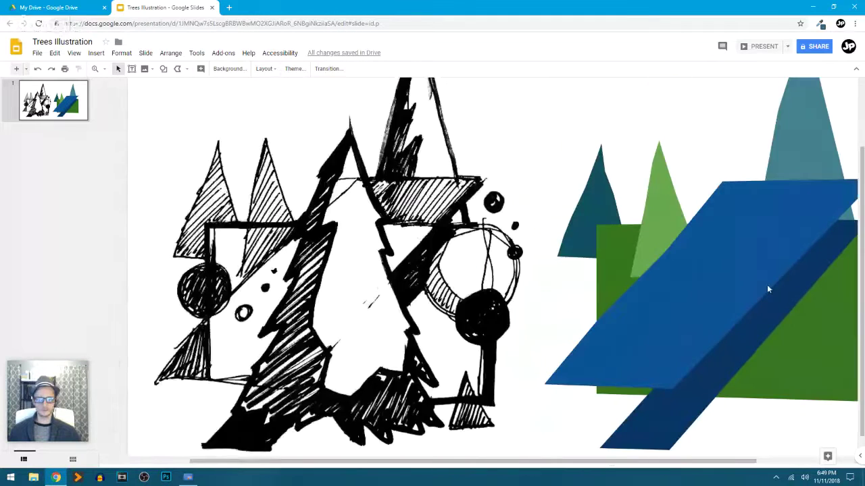
left_click(178, 69)
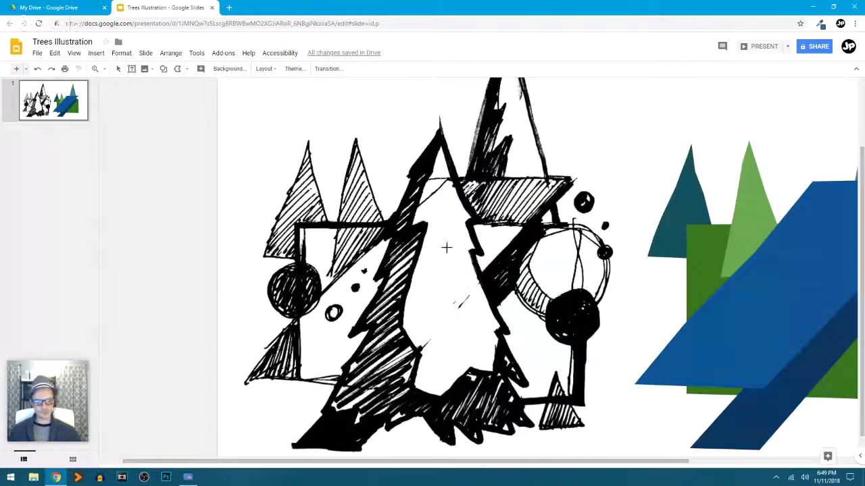
scroll(411, 248, "right", 3)
scroll(411, 247, "right", 3)
scroll(411, 248, "left", 4)
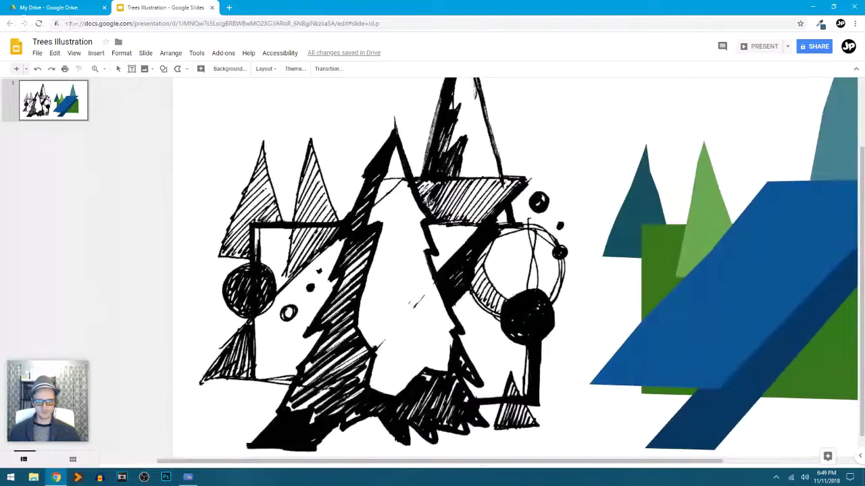
left_click(409, 181)
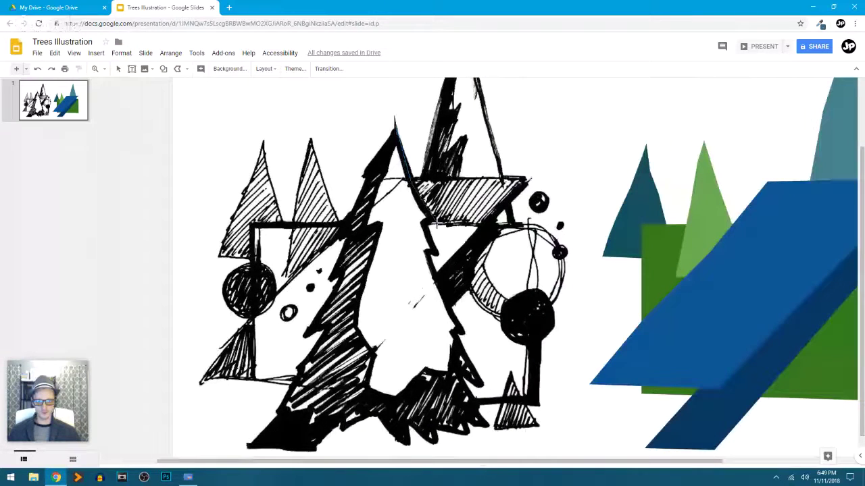
left_click(435, 224)
left_click(426, 252)
left_click(438, 255)
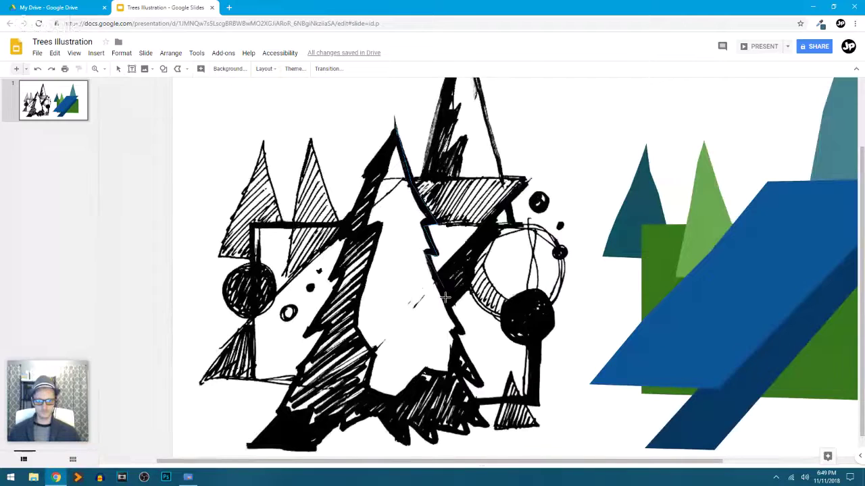
left_click(463, 334)
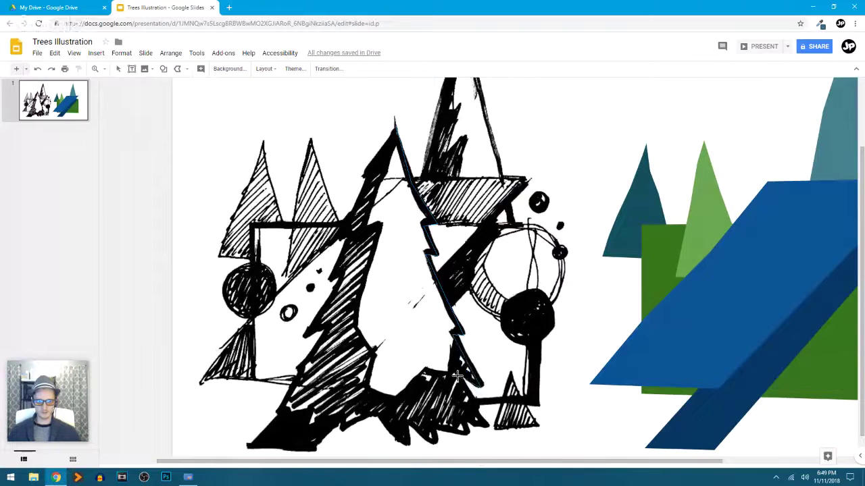
left_click(457, 375)
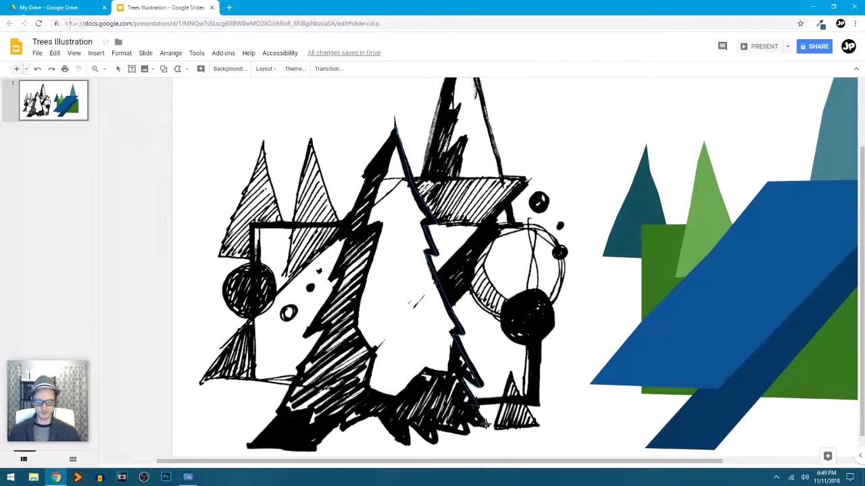
left_click(486, 425)
left_click(473, 436)
left_click(434, 446)
left_click(404, 444)
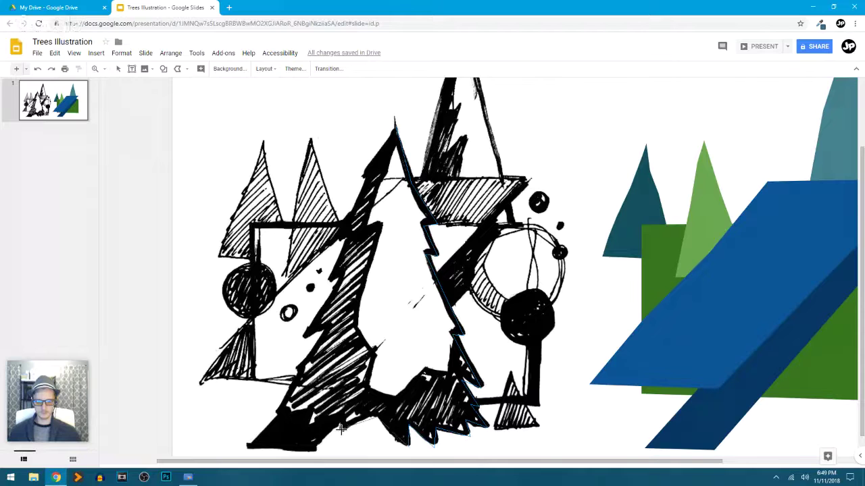
left_click(341, 419)
left_click(296, 434)
left_click(310, 409)
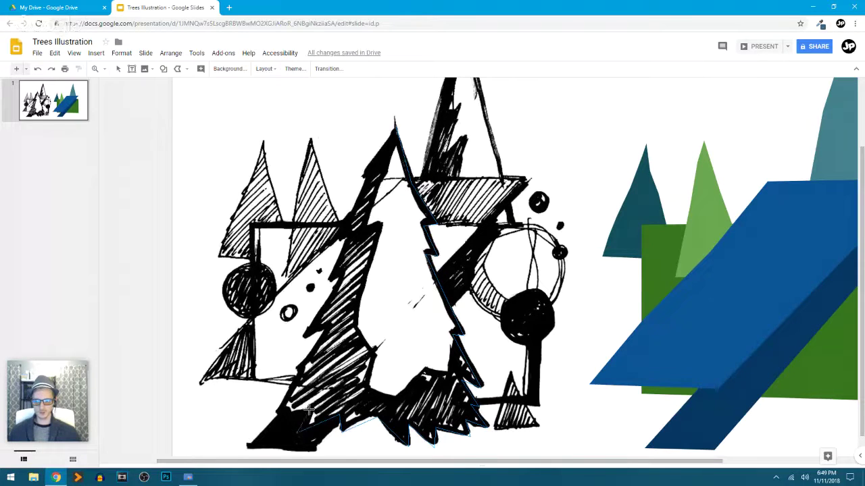
left_click(273, 418)
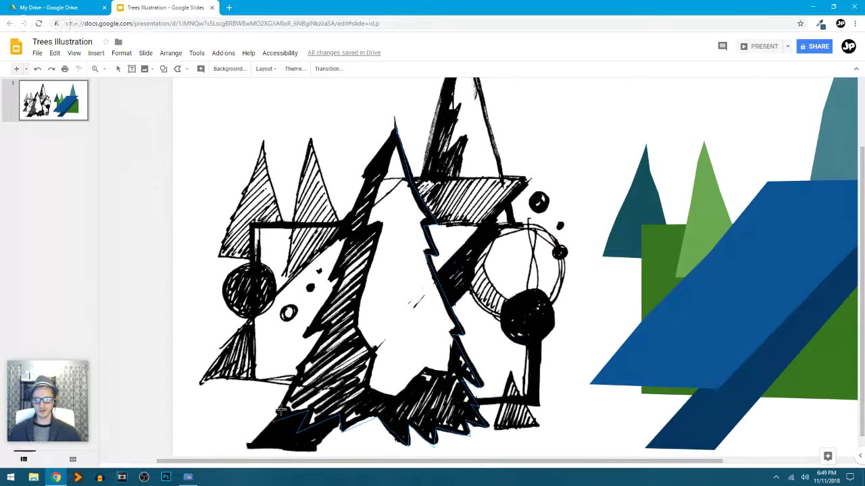
left_click(291, 373)
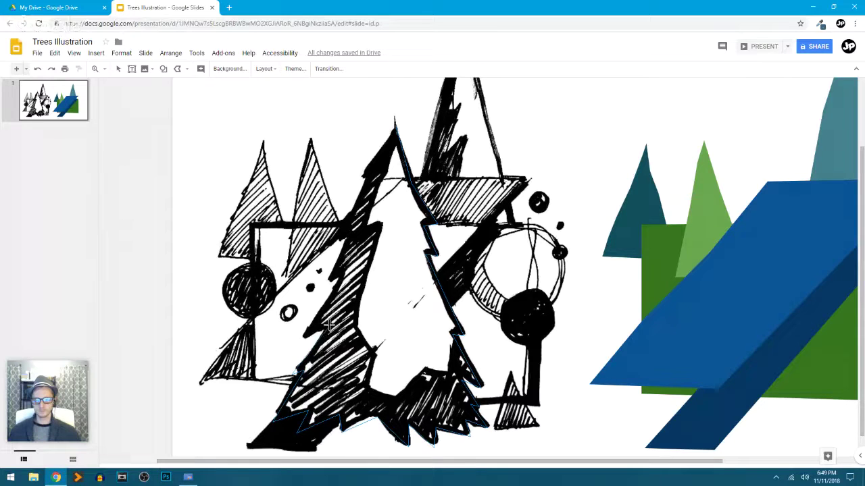
left_click(303, 337)
left_click(341, 275)
left_click(330, 279)
left_click(353, 234)
left_click(338, 238)
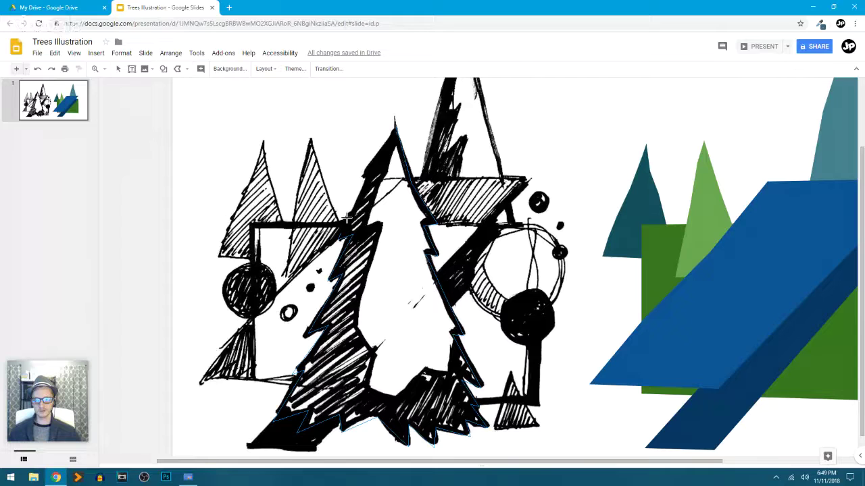
left_click(363, 177)
left_click(395, 124)
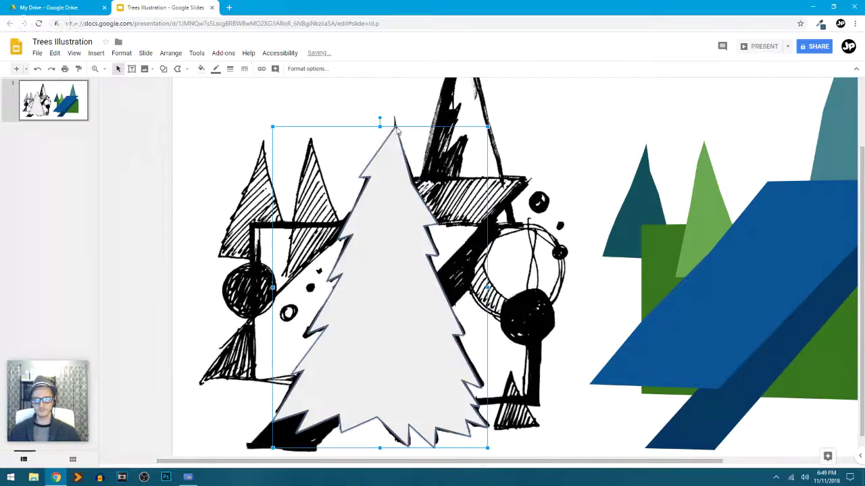
Step: Make the traced central tree's outline transparent and fill the shape with dark green 2
left_click(216, 69)
left_click(229, 87)
left_click(201, 68)
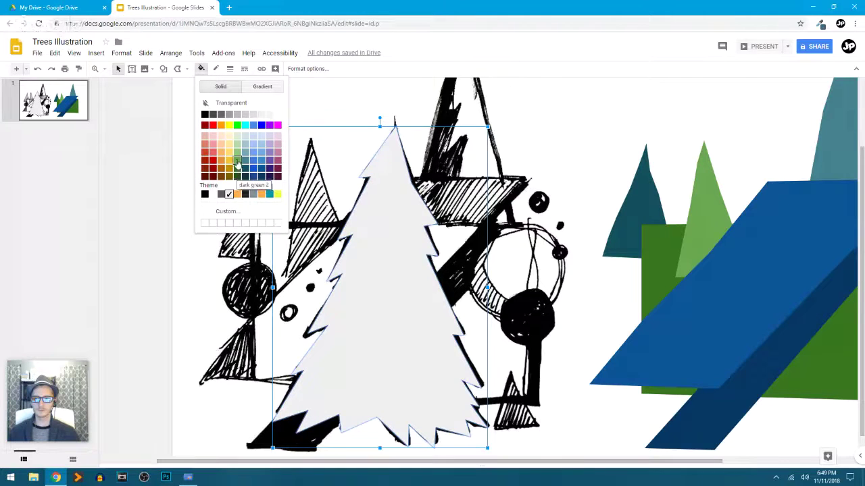
left_click(237, 161)
left_click(200, 68)
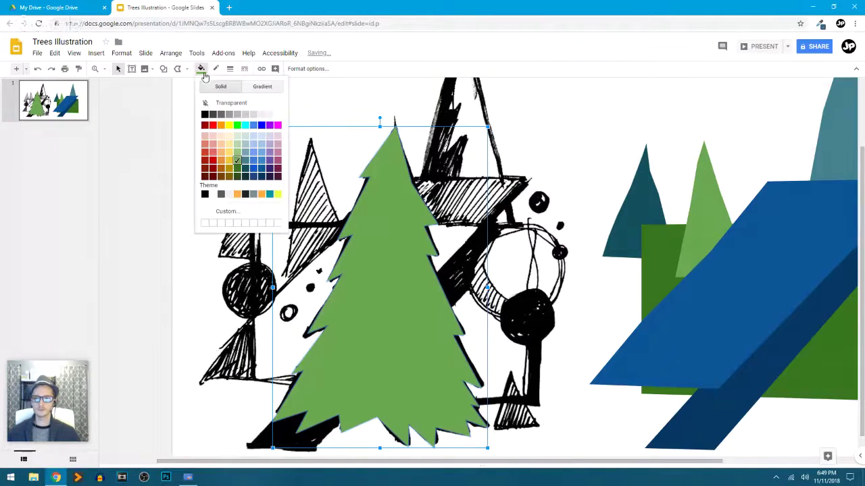
left_click(238, 170)
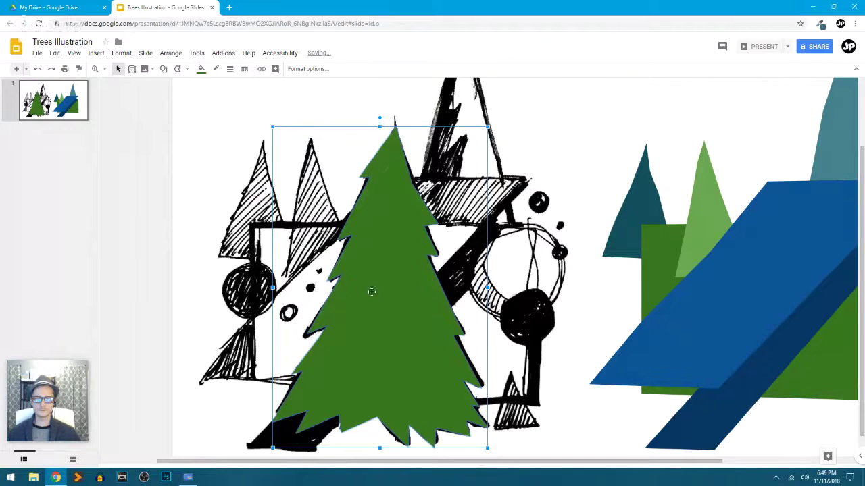
Step: Move the central tree in front of the diagonal bands, centred over the coloured shapes
left_click_drag(372, 292, 707, 291)
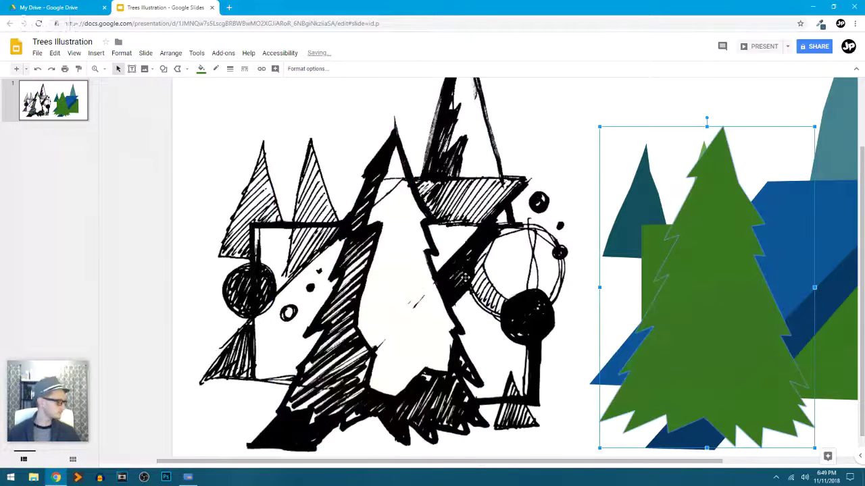
scroll(466, 277, "right", 5)
left_click_drag(541, 294, 591, 300)
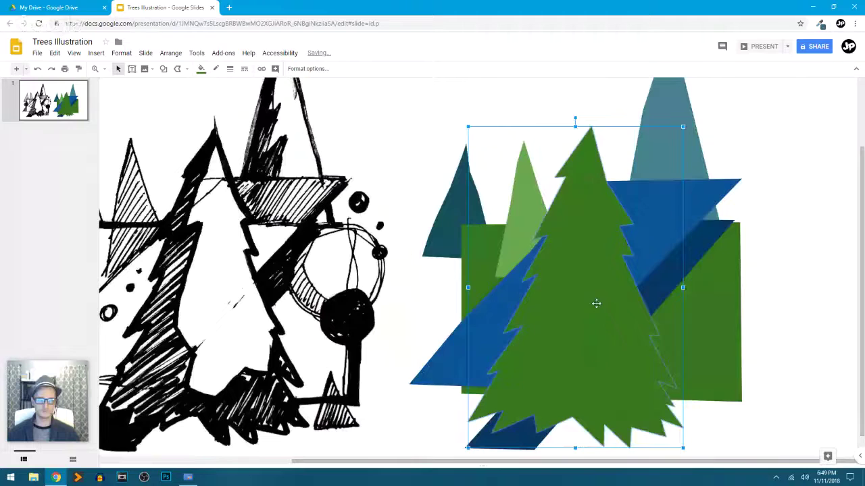
Step: Refill the central tree with the darkest cyan shade after trying a lighter green
left_click(201, 69)
left_click(250, 159)
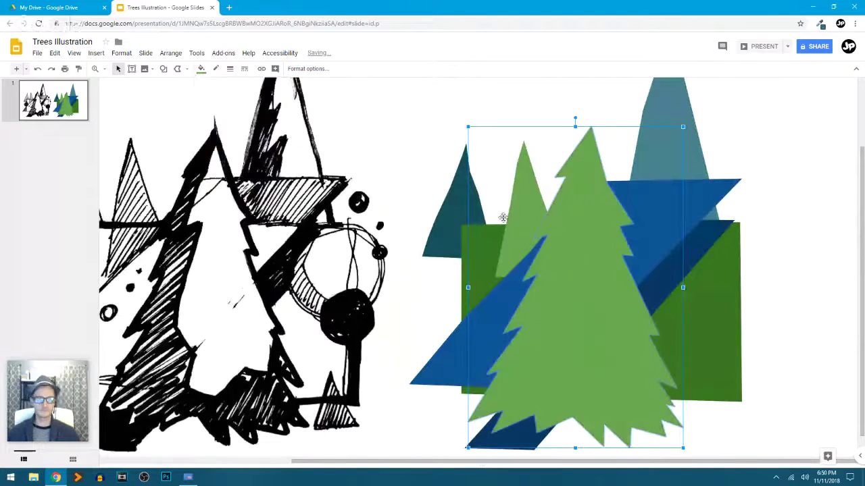
left_click(201, 69)
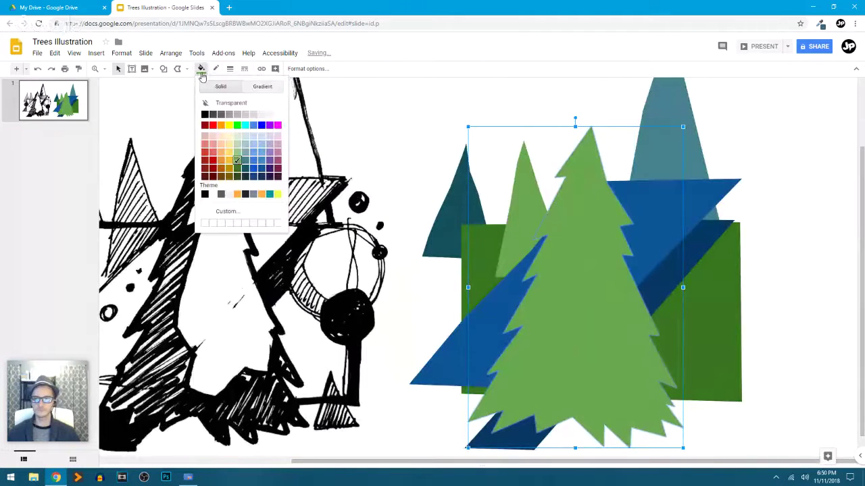
left_click(246, 177)
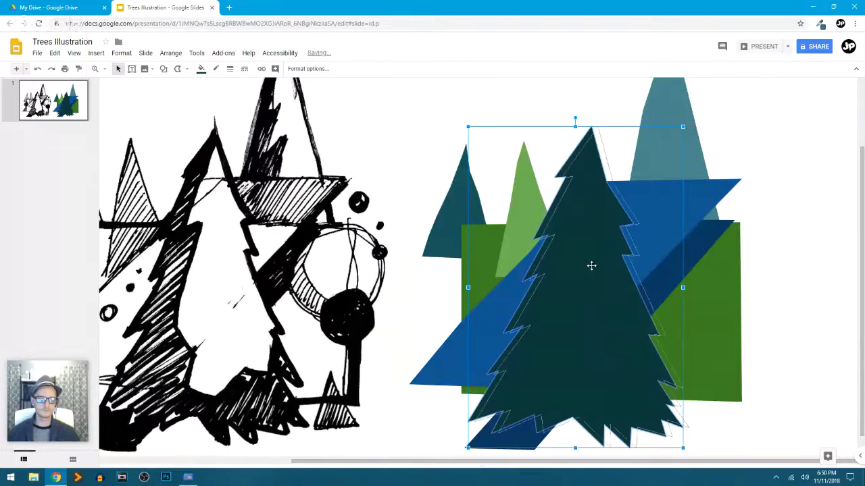
left_click_drag(592, 266, 579, 266)
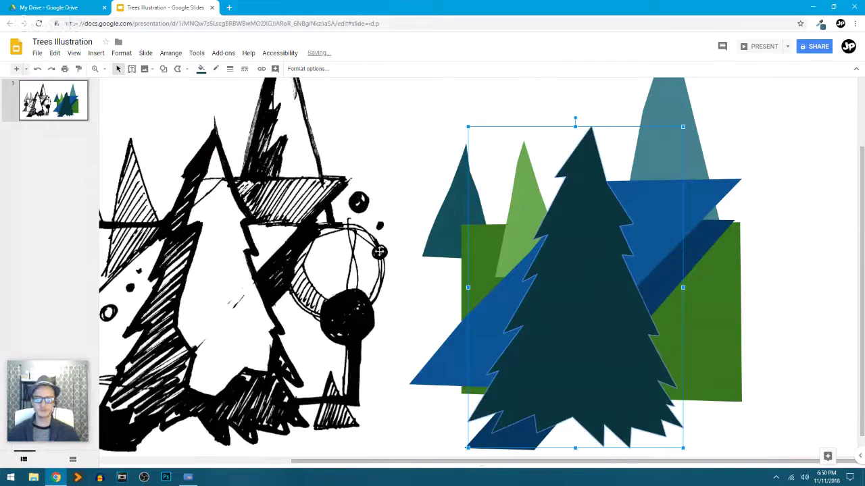
left_click(408, 191)
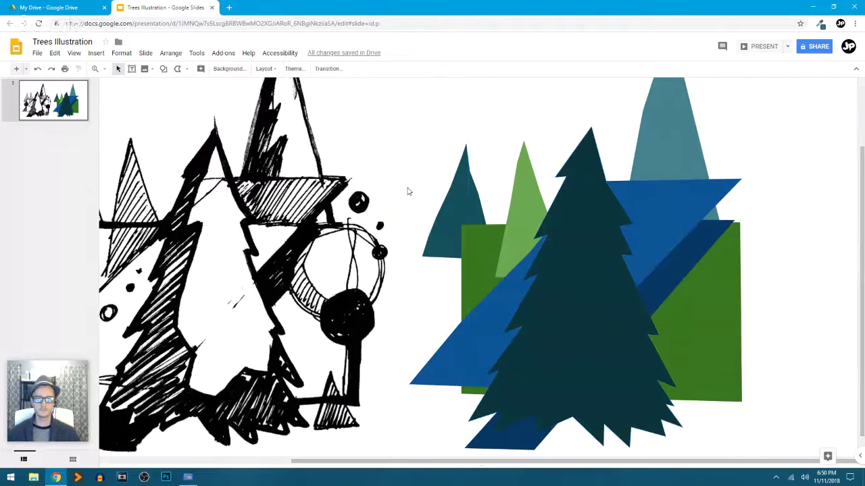
Step: Reshape the central tree's top by moving its outline points to remove the notch beneath the peak and narrow the tip
double_click(588, 182)
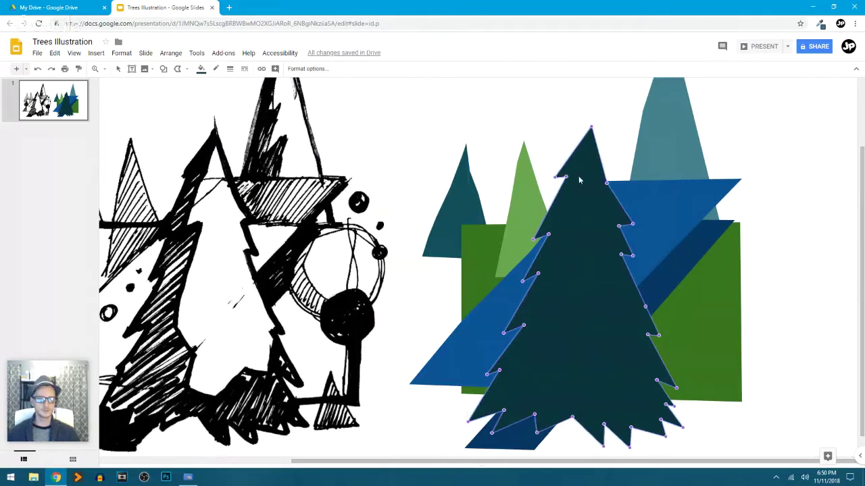
mouse_move(607, 183)
left_mouse_down()
mouse_move(615, 175)
mouse_move(607, 174)
left_mouse_up()
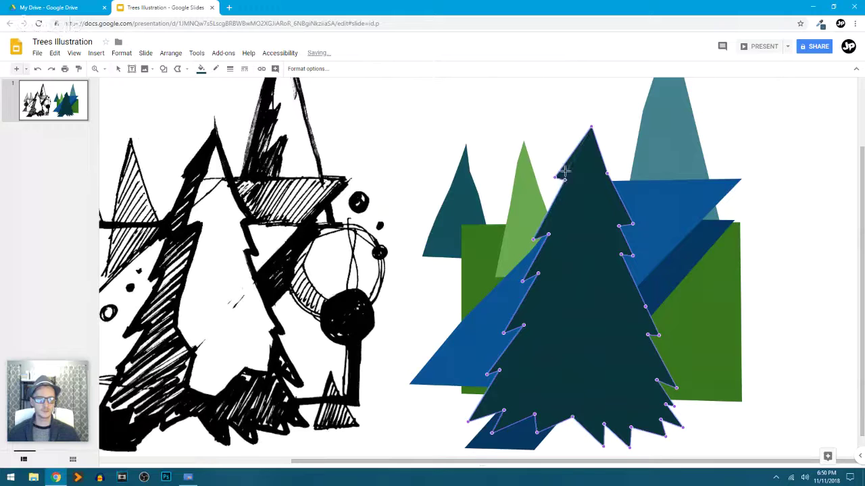
left_click_drag(565, 171, 609, 170)
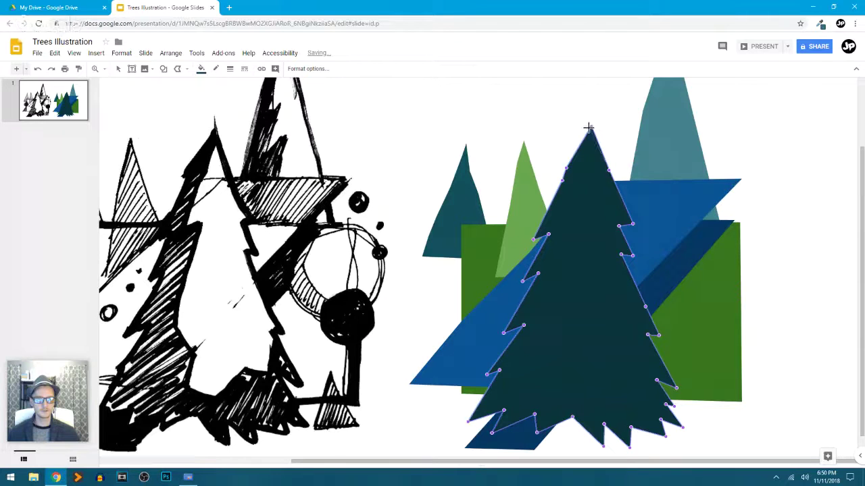
left_click(775, 190)
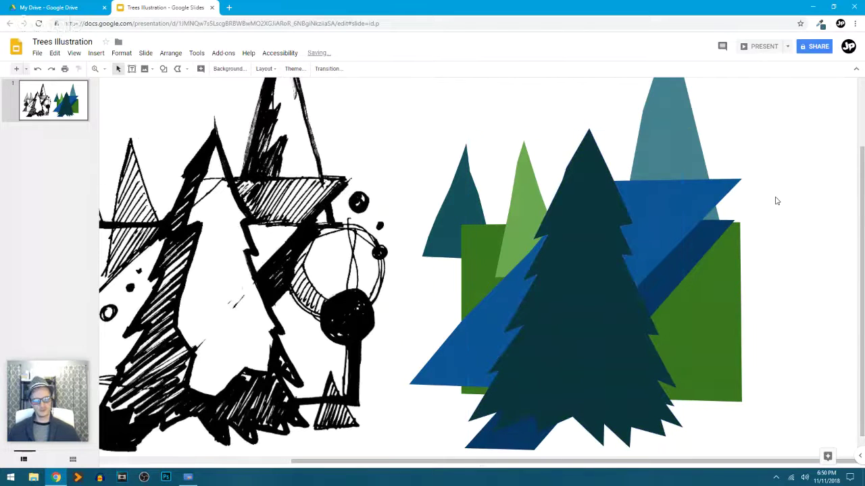
Step: Refill the central tree with a light green shade
key("ctrl+alt+minus")
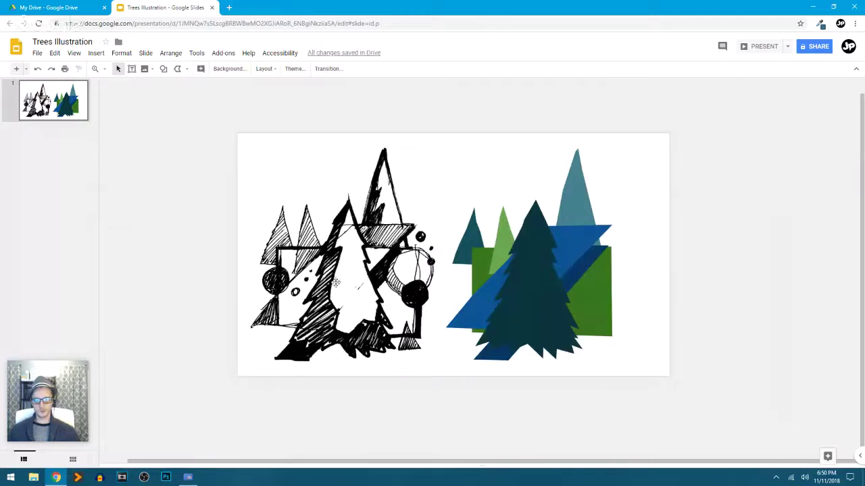
key("ctrl+alt+plus")
left_click(579, 240)
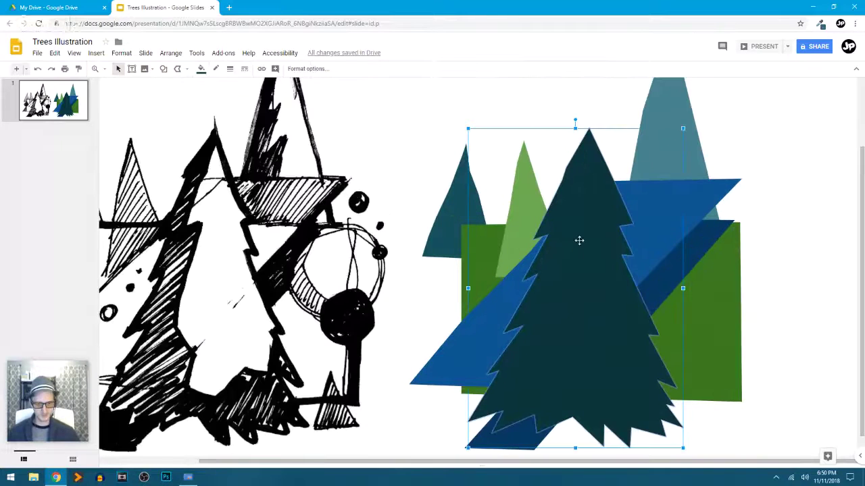
left_click(201, 69)
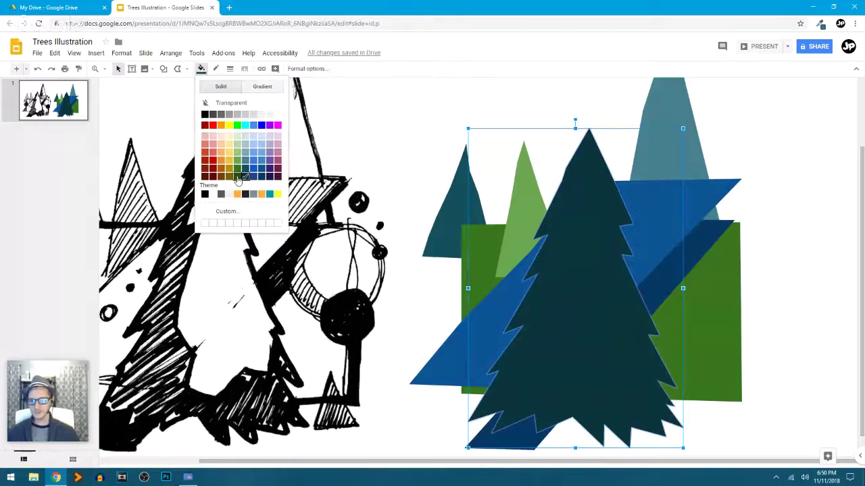
left_click(238, 152)
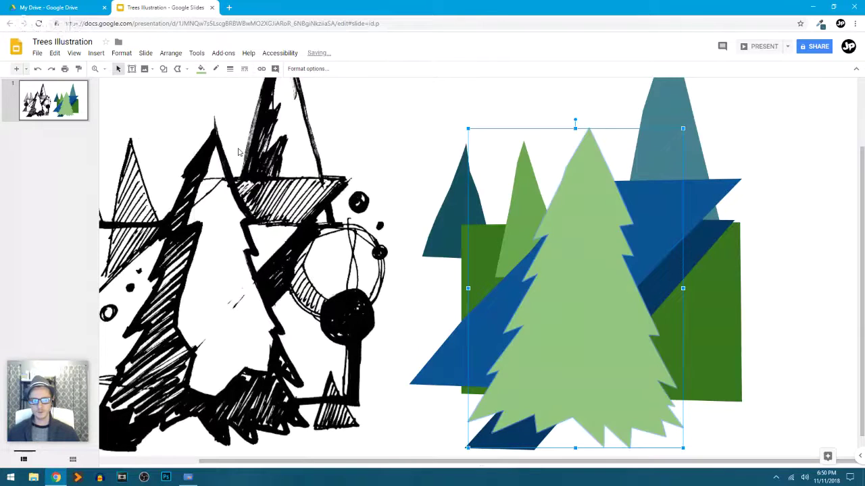
left_click(776, 205)
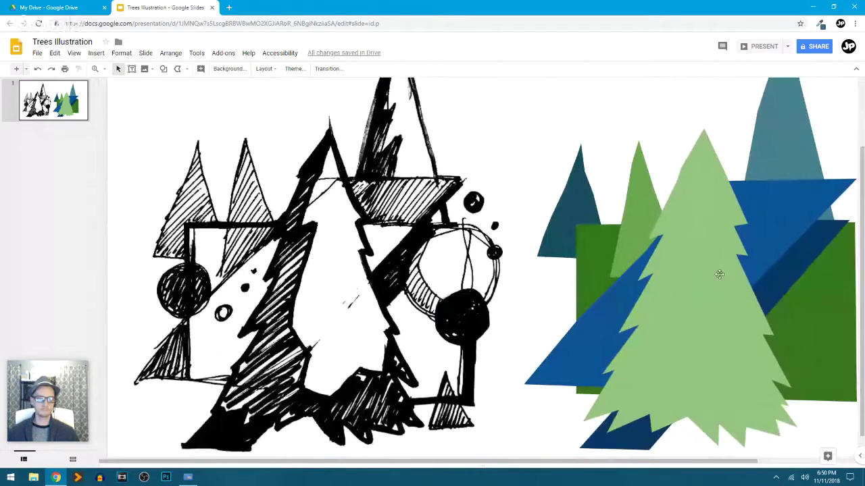
left_click(719, 274)
left_click(201, 70)
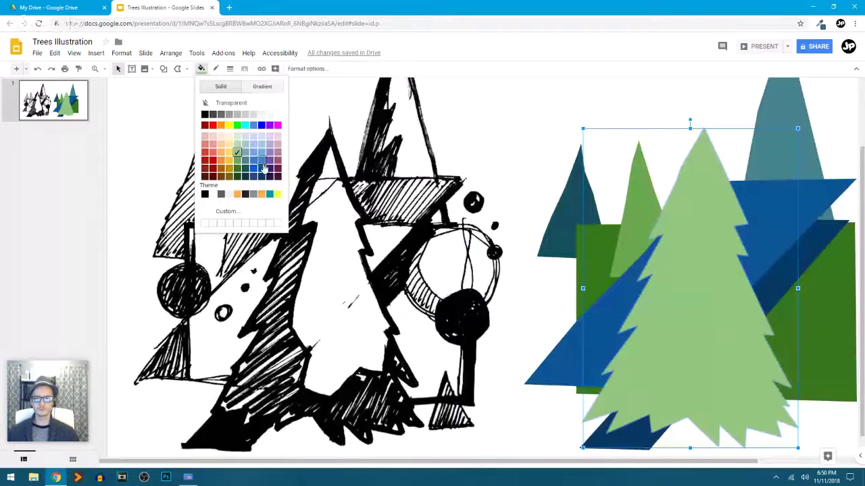
left_click(532, 121)
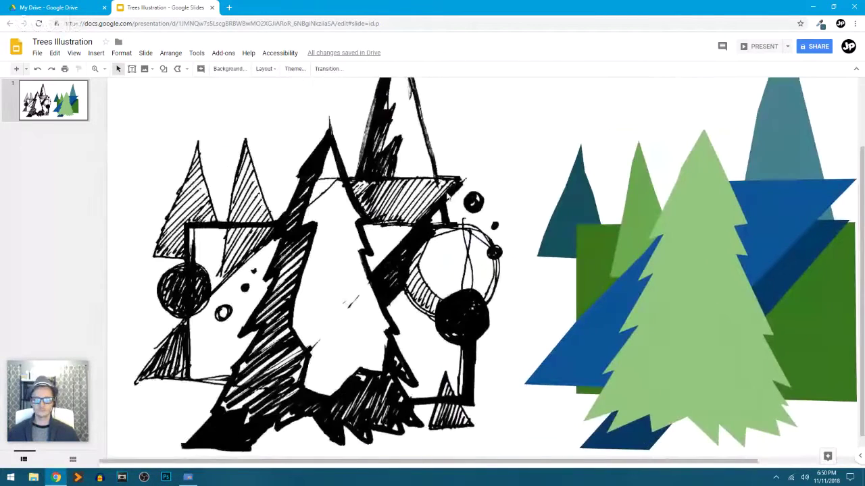
Step: Trace the sketch's small tree beside the lower-right end of the frame as a closed triangle
left_click(163, 70)
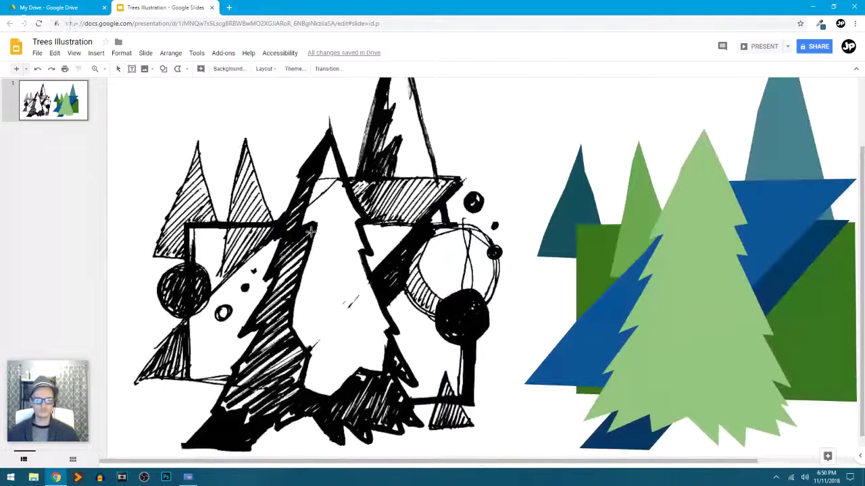
scroll(330, 250, "down", 1)
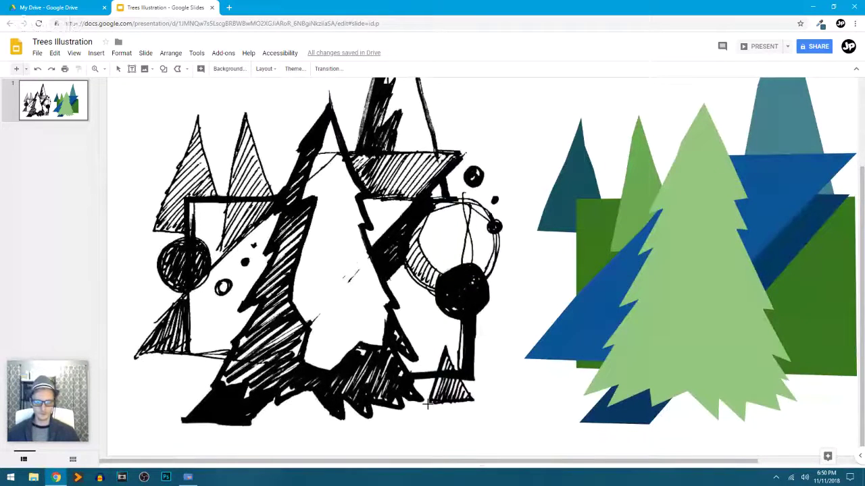
left_click_drag(428, 347, 474, 400)
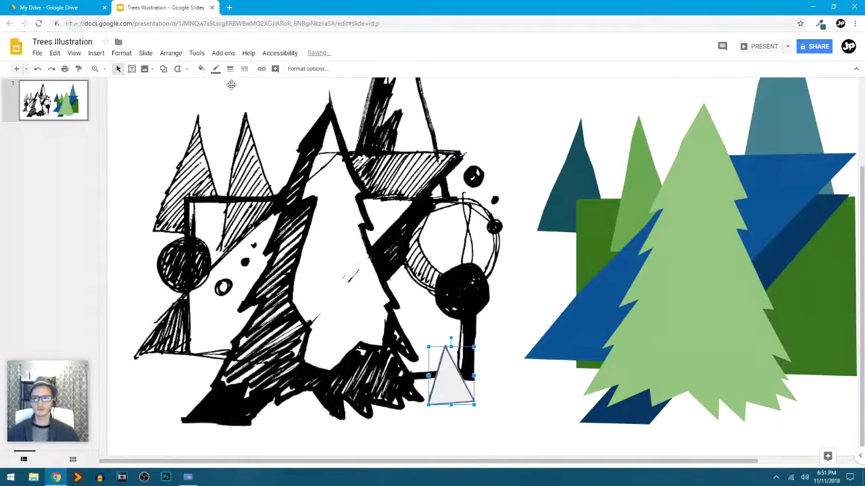
Step: Give the small traced triangle a transparent outline and dark blue fill, and place it over the green rectangle's lower-right corner
left_click(201, 69)
left_click(205, 75)
left_click(202, 69)
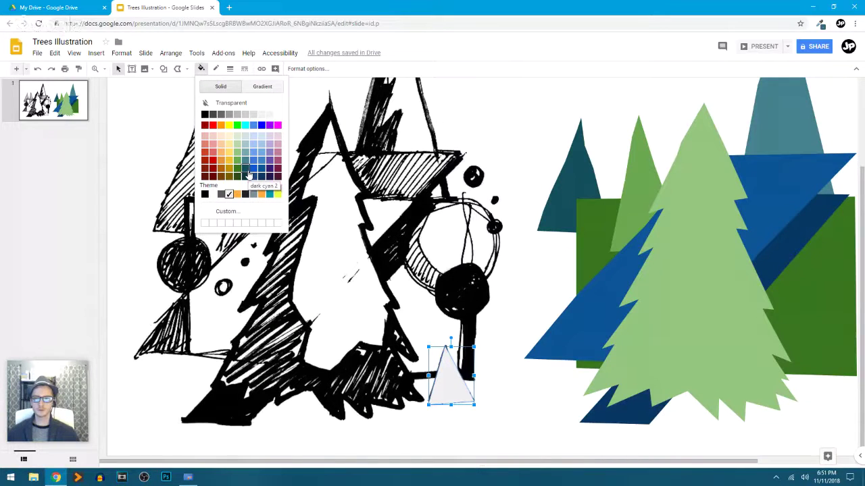
left_click(261, 169)
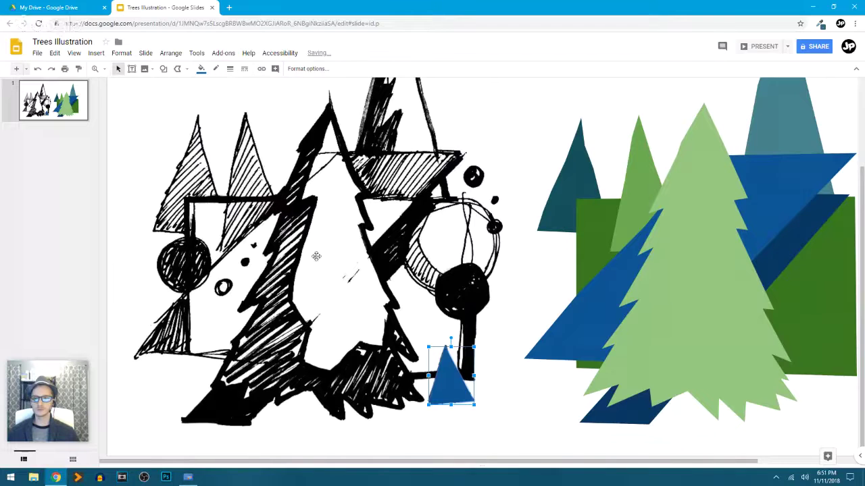
left_click_drag(448, 377, 822, 392)
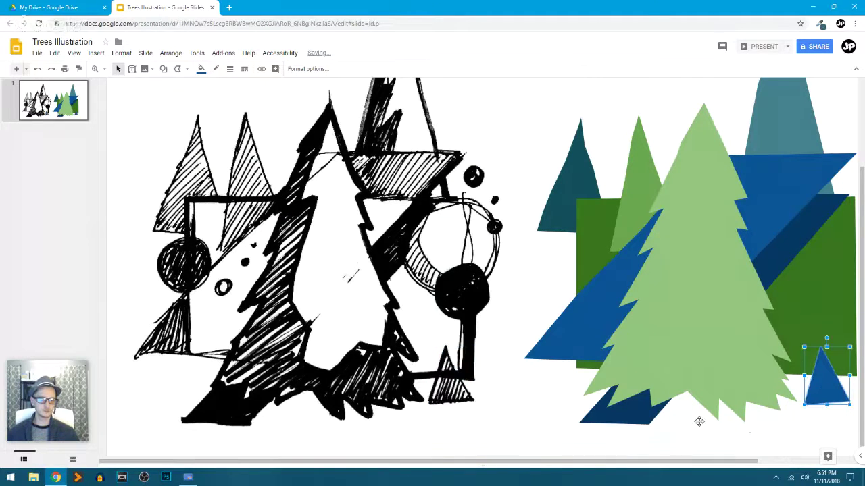
key("ctrl+alt+minus")
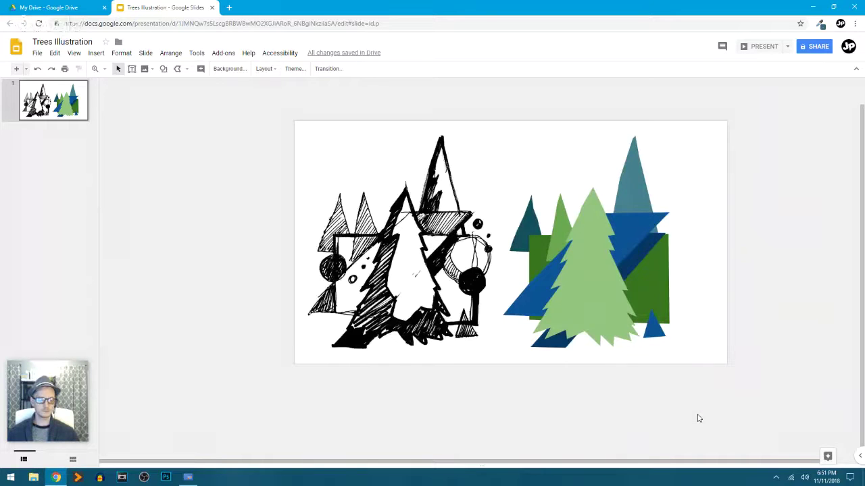
key("ctrl+alt+plus")
left_click_drag(528, 464, 605, 464)
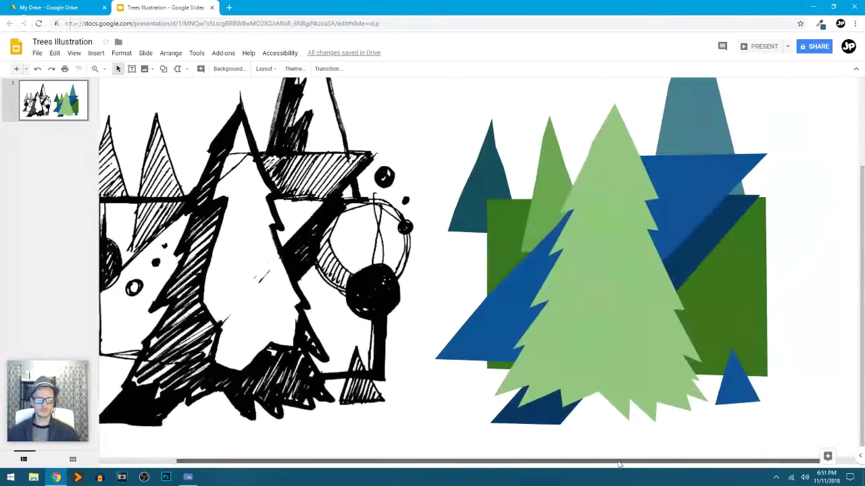
scroll(593, 366, "up", 2)
scroll(593, 366, "down", 1)
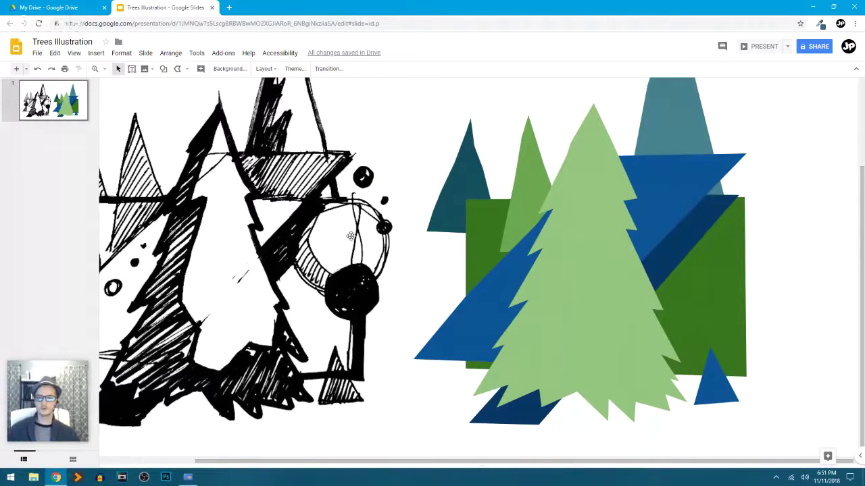
scroll(432, 323, "left", 3)
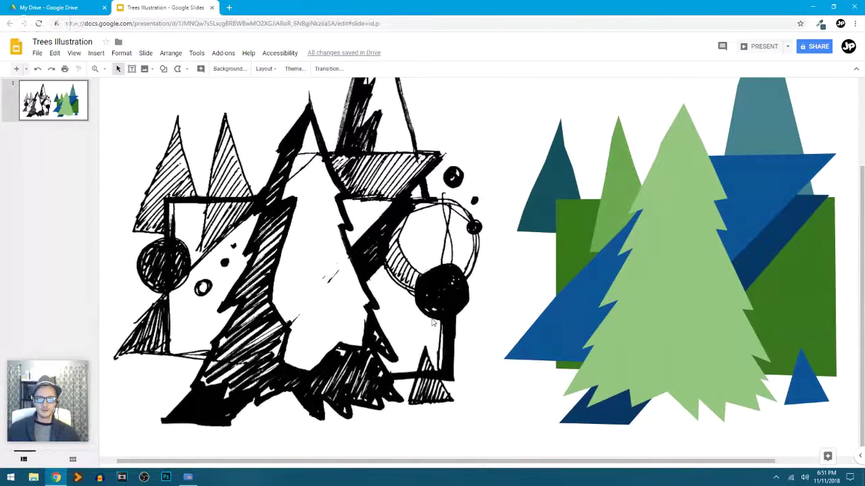
scroll(367, 313, "left", 2)
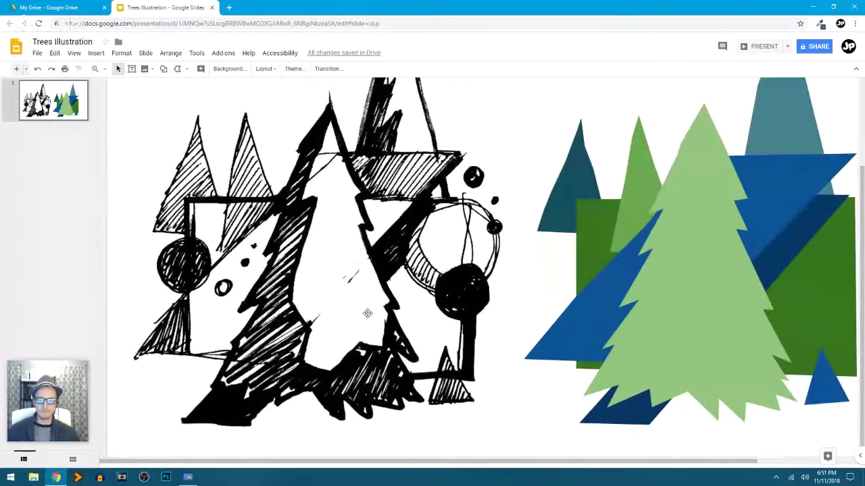
Step: Draw a circle with the oval shape over the sketch's large black circle left of the central tree
left_click(164, 70)
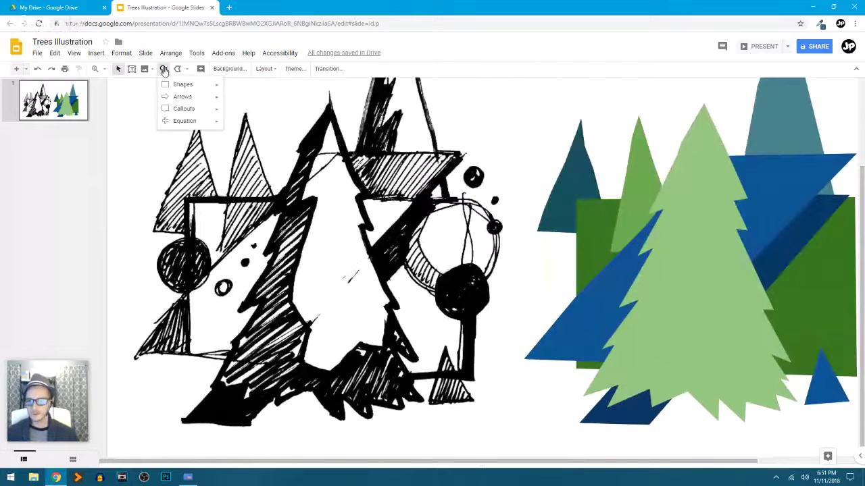
mouse_move(187, 85)
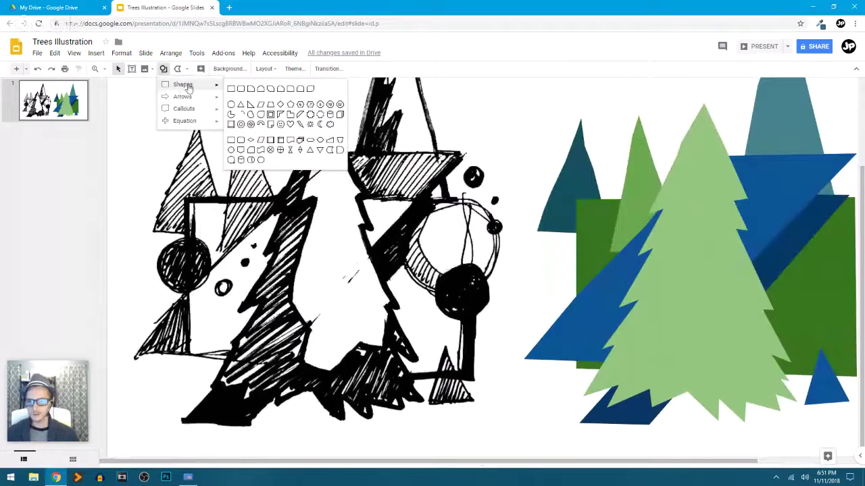
left_click(230, 114)
left_click_drag(150, 241, 212, 295)
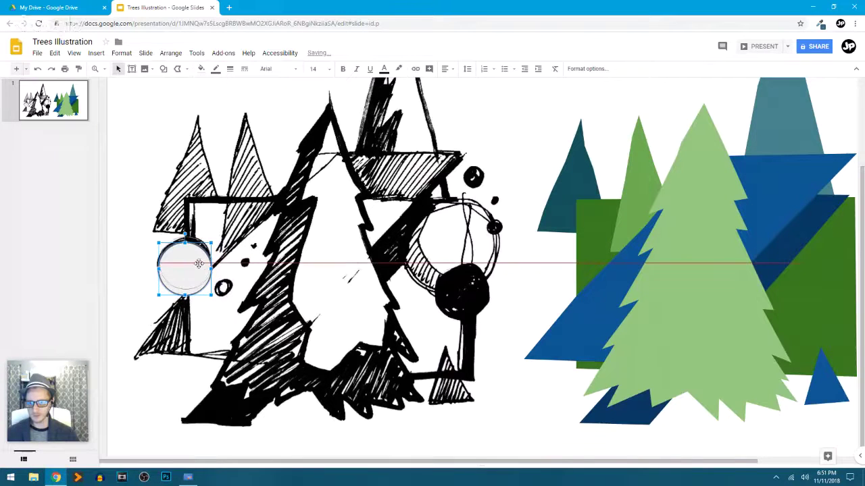
left_click_drag(198, 264, 199, 258)
Step: Give the circle a transparent outline and the darkest cyan fill, and place it slightly enlarged over the green rectangle's left edge
left_click(216, 68)
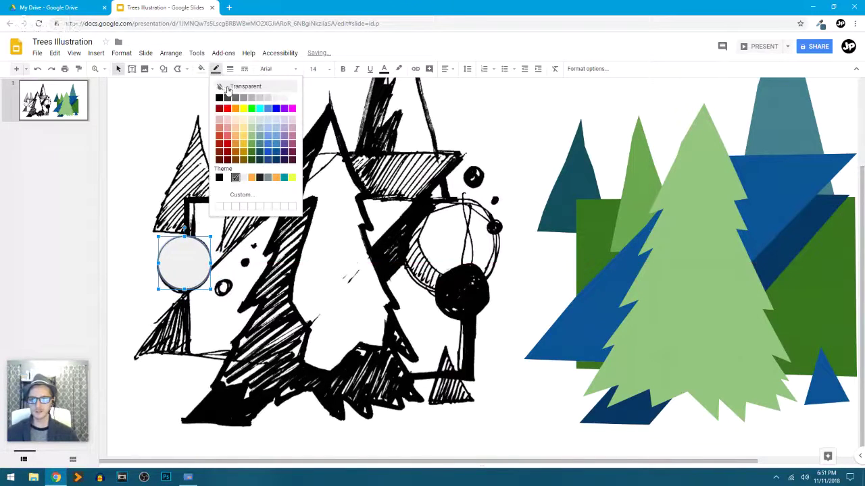
left_click(228, 89)
left_click(201, 71)
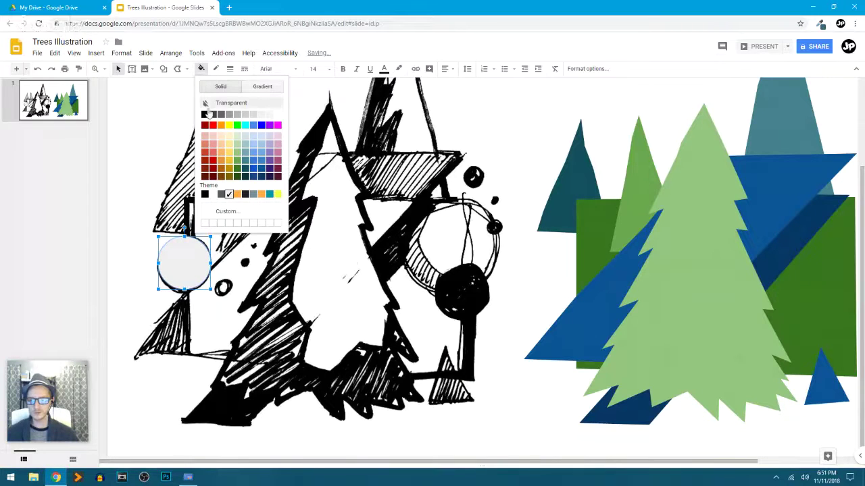
left_click(245, 176)
mouse_move(186, 274)
left_mouse_down()
mouse_move(582, 276)
mouse_move(551, 294)
left_mouse_up()
left_click_drag(582, 266, 576, 266)
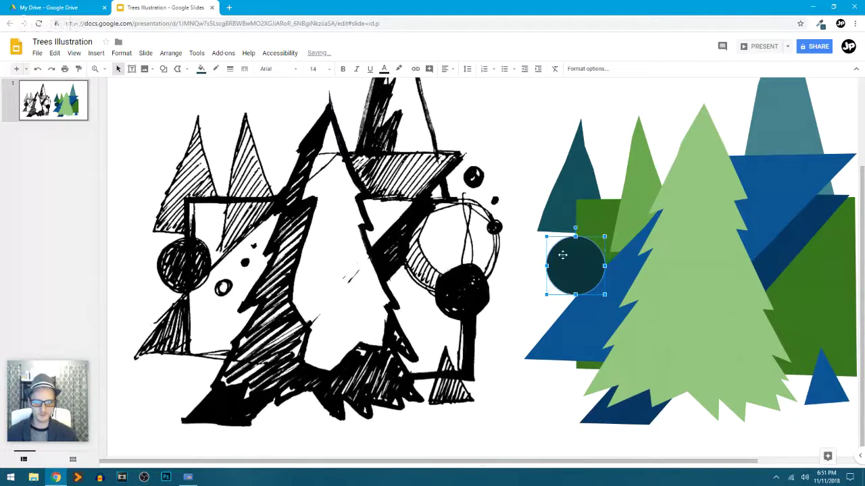
Step: Draw a small circle matching the sketch's small ring, place it on the blue band beside the dark circle, and fill it golden yellow
left_click(164, 69)
mouse_move(192, 90)
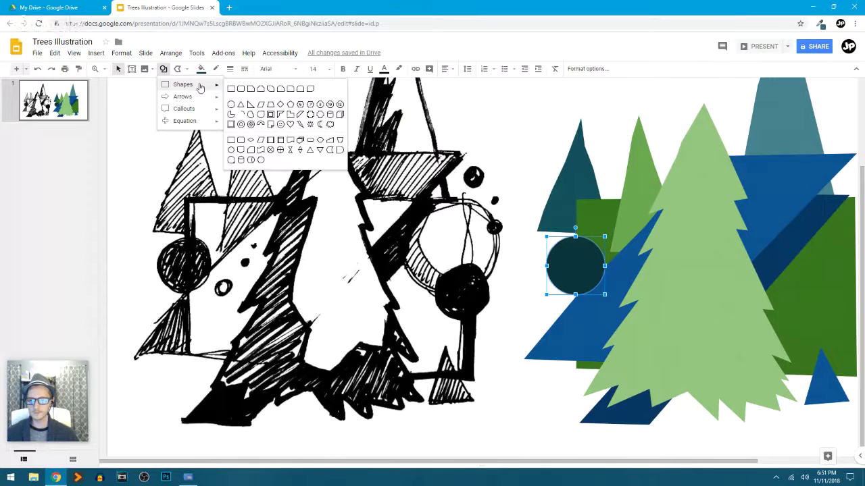
left_click(231, 109)
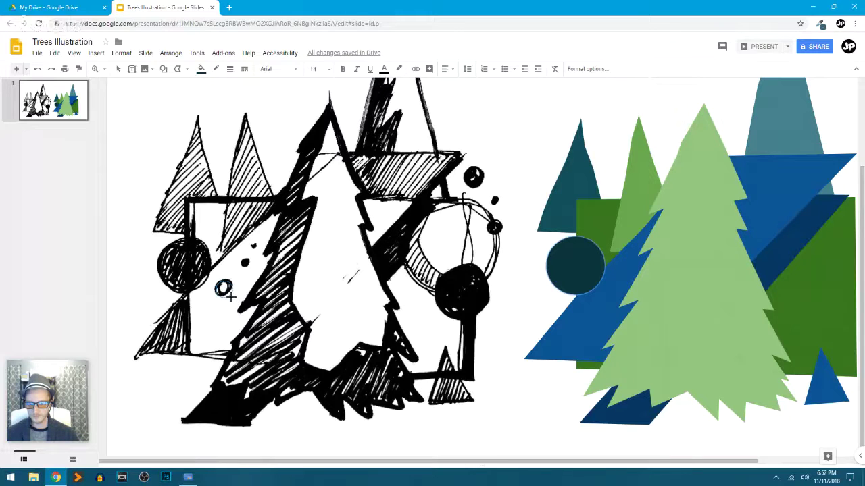
mouse_move(230, 295)
left_mouse_down()
mouse_move(215, 280)
mouse_move(616, 310)
left_mouse_up()
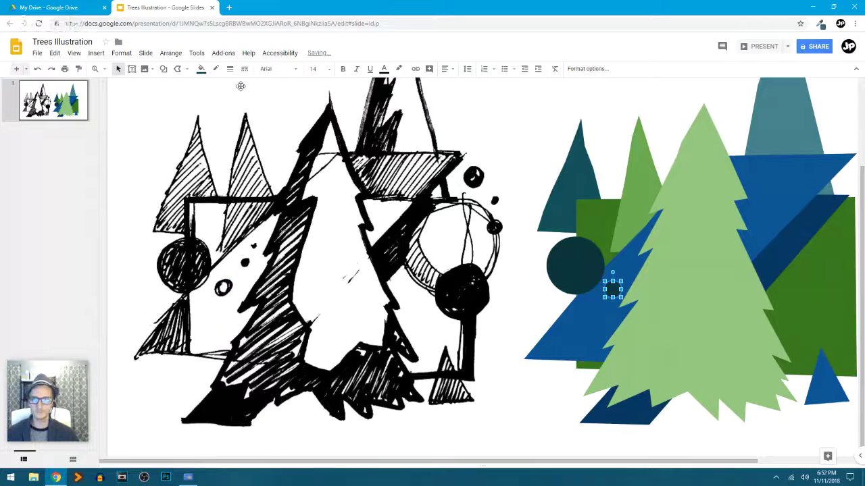
left_click(201, 69)
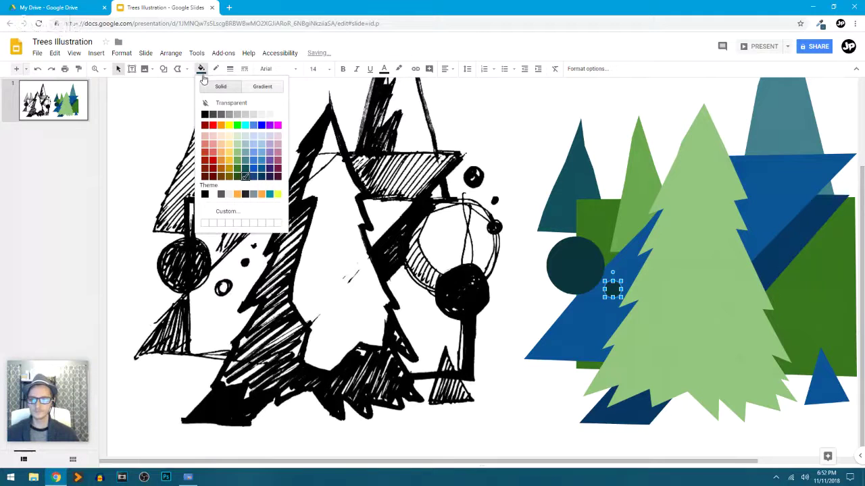
left_click(231, 166)
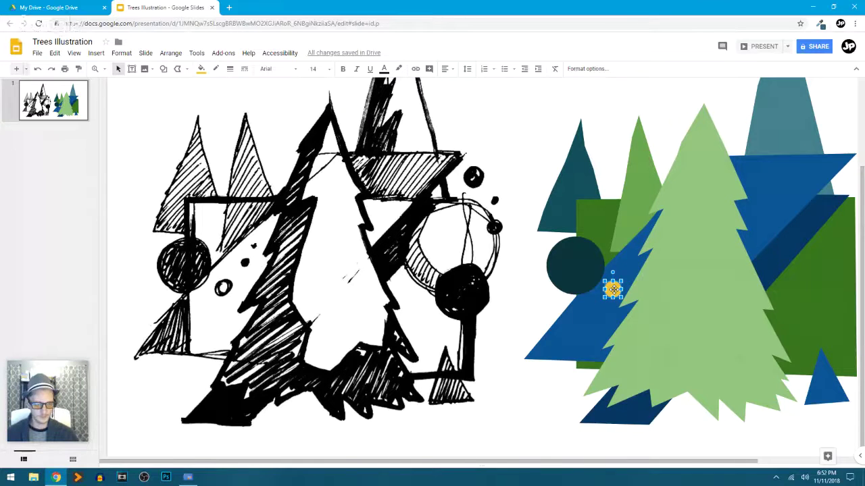
Step: Duplicate the golden yellow circle and shrink the copy to match the middle black dot above the sketch's small ring
key("ctrl+alt+plus")
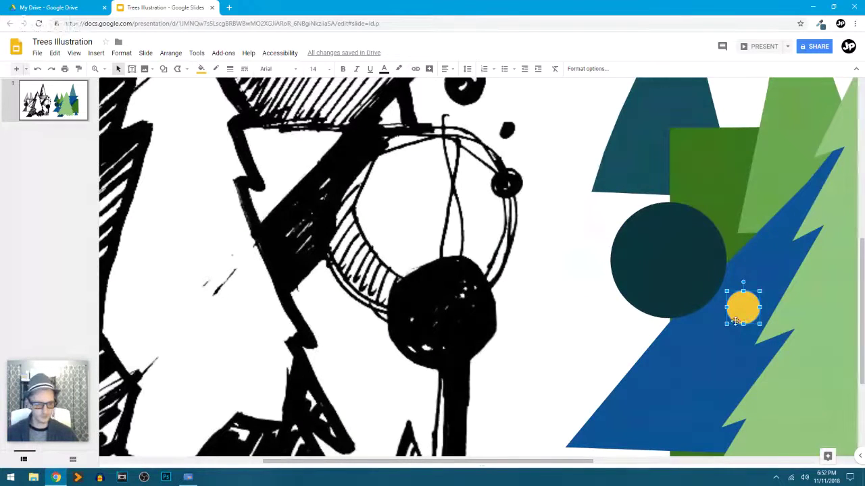
left_click_drag(743, 308, 544, 307)
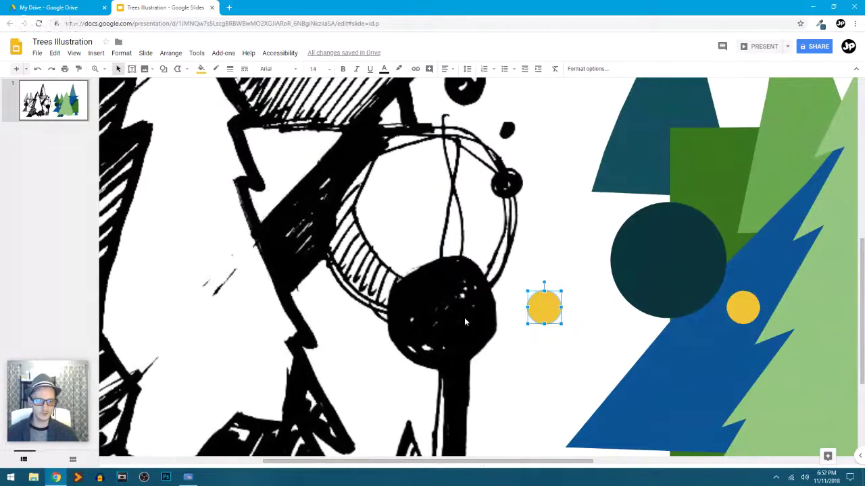
scroll(444, 328, "left", 5)
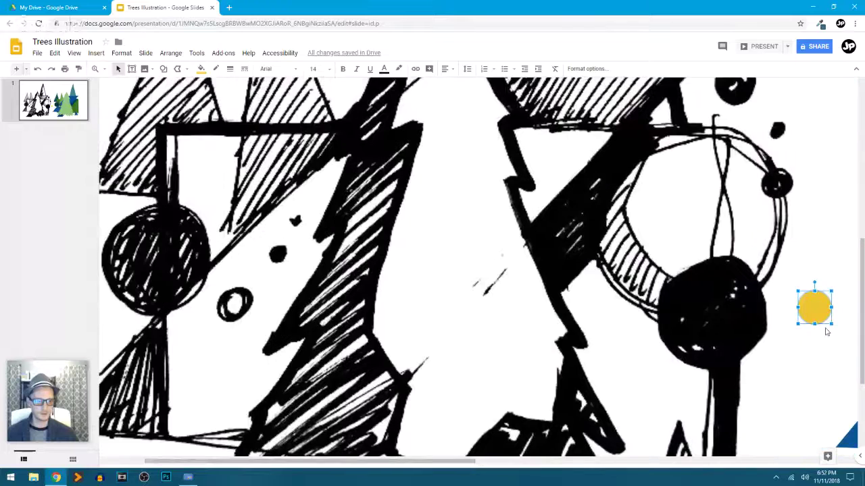
left_click_drag(483, 293, 278, 253)
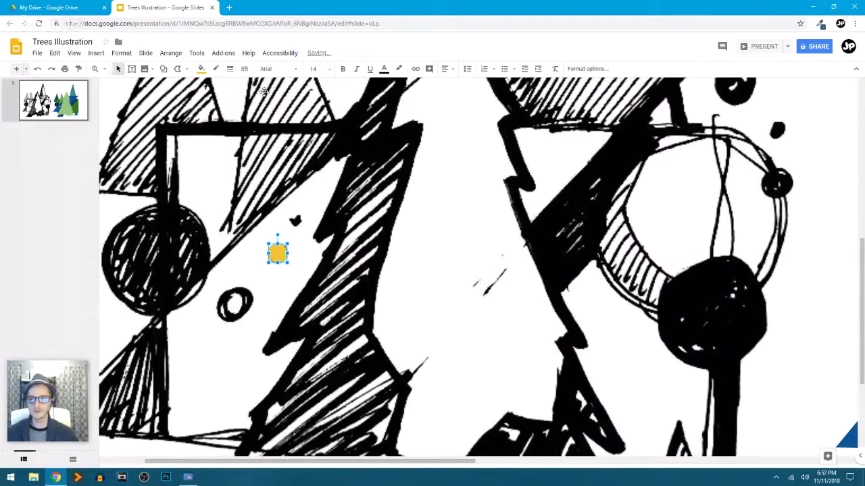
Step: Fill the shrunken circle copy dark yellow and place it on the blue band above the golden yellow circle
left_click(201, 69)
left_click(229, 168)
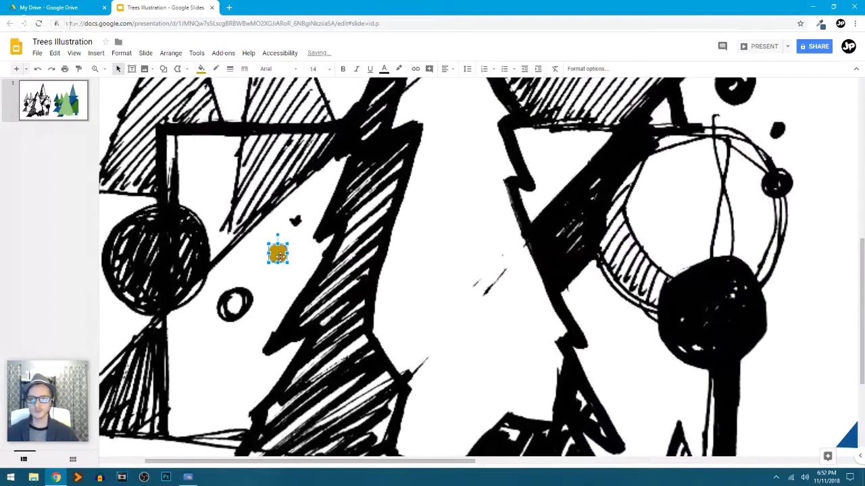
left_click_drag(278, 254, 686, 254)
scroll(469, 269, "right", 5)
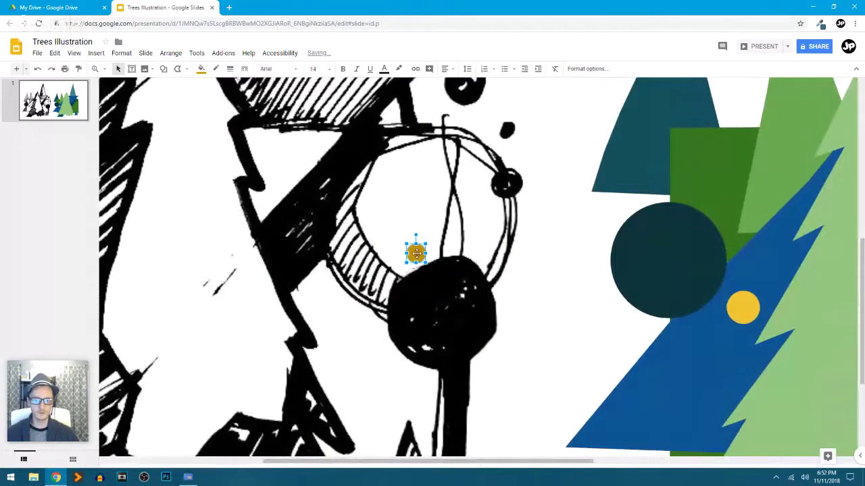
left_click_drag(762, 280, 771, 278)
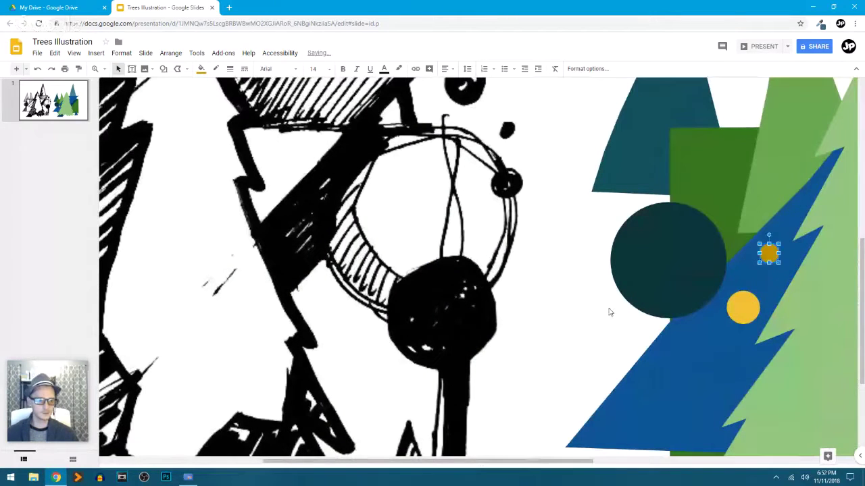
Step: Duplicate the dark yellow circle as a smaller one just above it and fill the copy light yellow
scroll(608, 310, "left", 4)
scroll(606, 311, "right", 7)
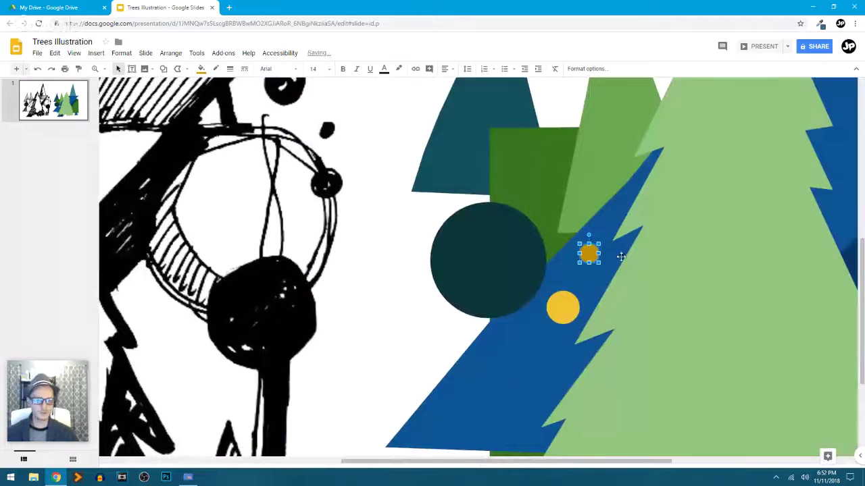
left_click_drag(593, 248, 579, 216)
left_click(201, 69)
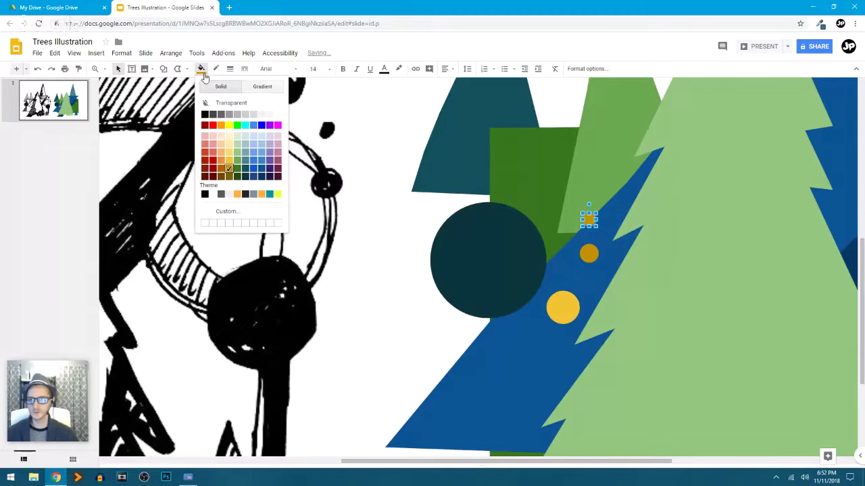
left_click(229, 152)
left_click(370, 264)
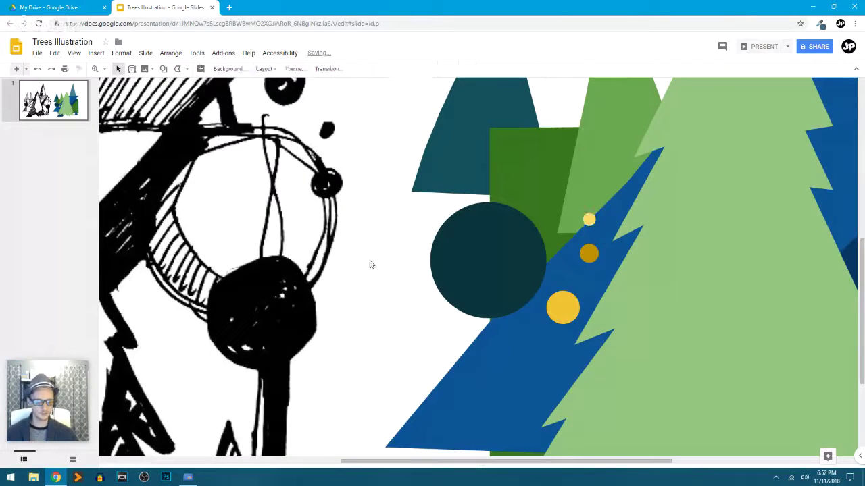
Step: Change the fill of the dark cyan circle on the green rectangle's left edge to the darkest blue
key("ctrl+alt+shift+j")
key("ctrl+alt+equal")
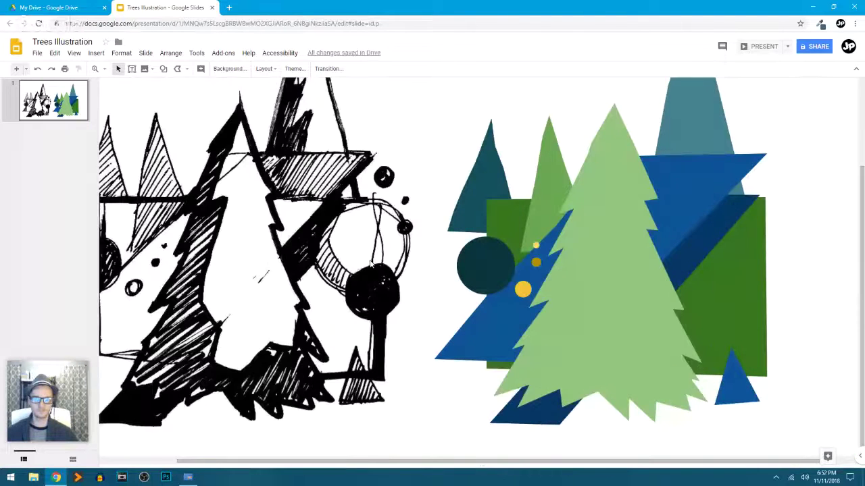
scroll(507, 250, "left", 3)
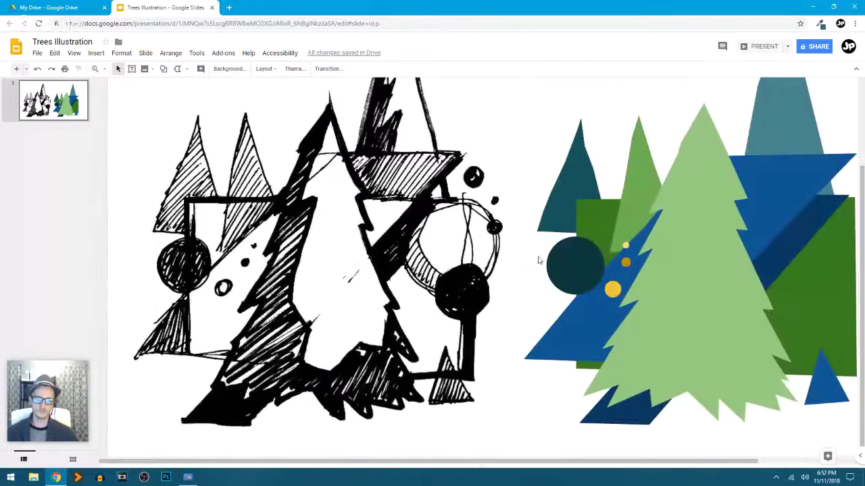
left_click(566, 259)
left_click(201, 68)
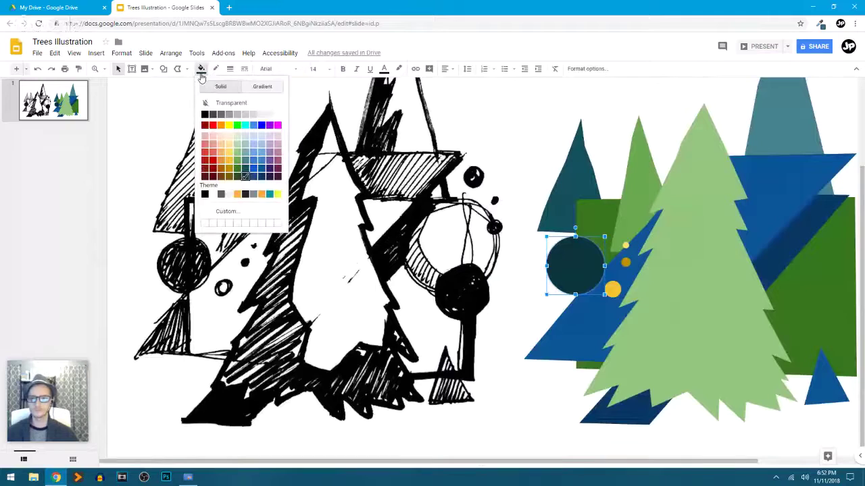
left_click(262, 177)
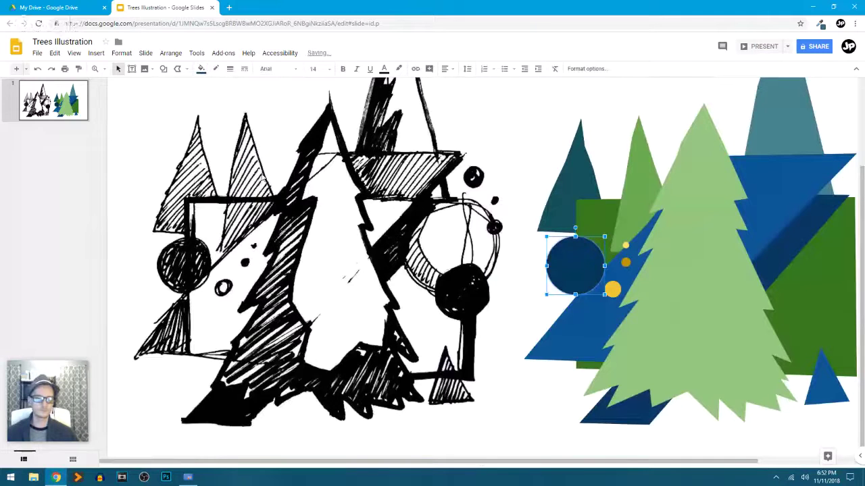
Step: Draw a large circle with the oval shape, sized to the sketch's big ring beside the central tree
left_click(163, 69)
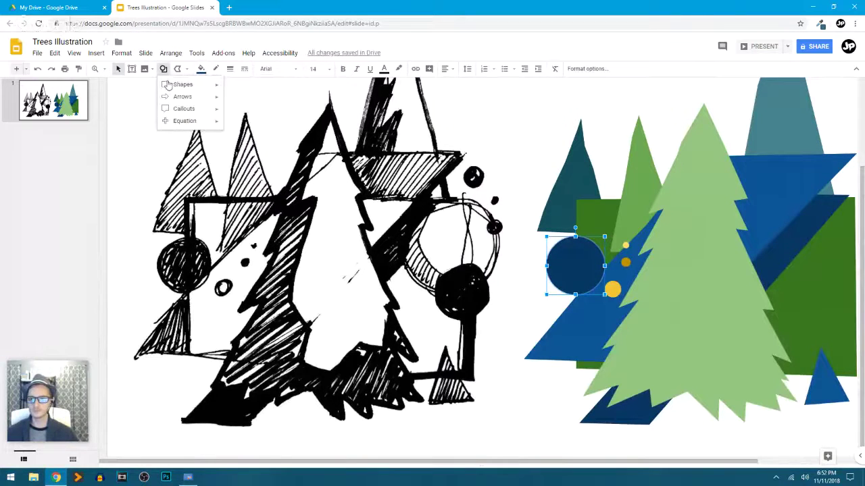
mouse_move(203, 84)
left_click(231, 105)
mouse_move(401, 200)
left_mouse_down()
mouse_move(506, 291)
mouse_move(498, 282)
left_mouse_up()
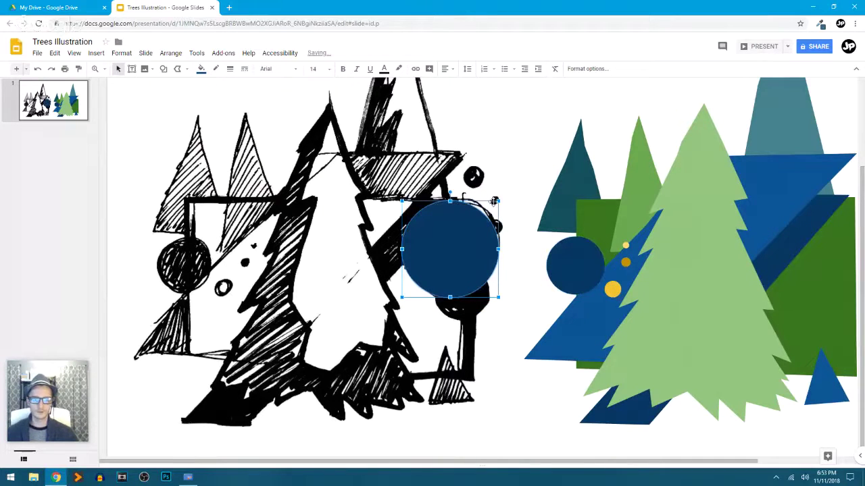
left_click_drag(495, 201, 500, 196)
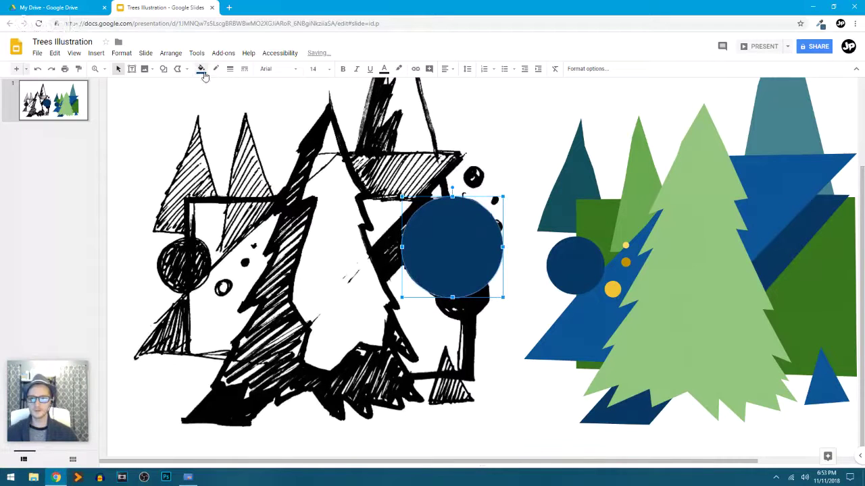
Step: Fill the large circle light cornflower blue and place it over the green rectangle's upper-right edge
left_click(200, 68)
left_click(254, 151)
scroll(250, 250, "right", 2)
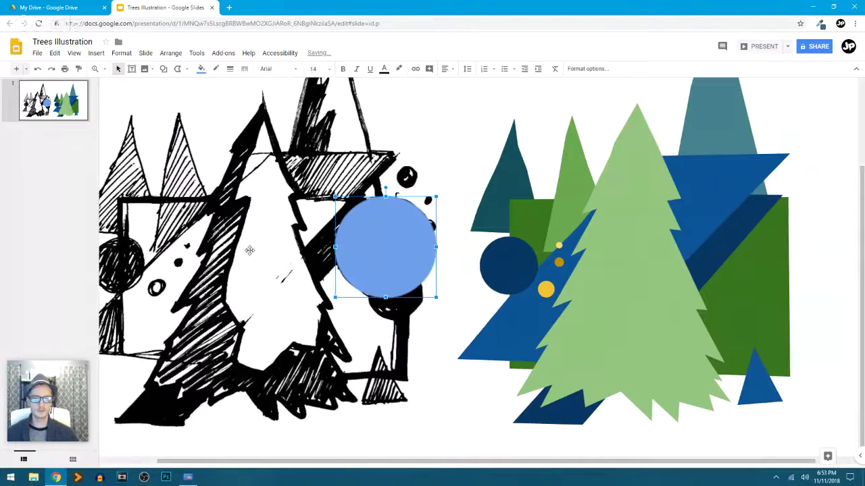
scroll(249, 251, "right", 1)
mouse_move(333, 252)
left_mouse_down()
mouse_move(739, 251)
mouse_move(742, 264)
left_mouse_up()
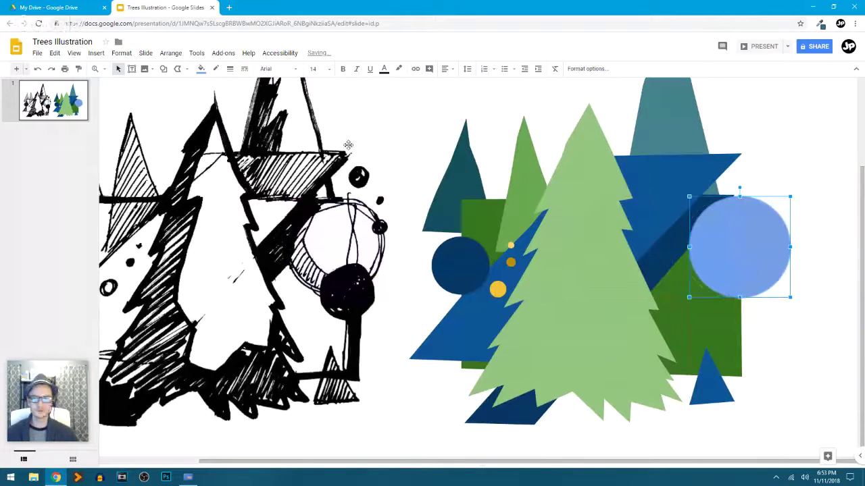
left_click(163, 70)
left_click_drag(321, 267, 383, 327)
key("ctrl+z")
Step: Draw a circle with the oval shape over the sketch's black circle at the bottom of the big ring
left_click(164, 70)
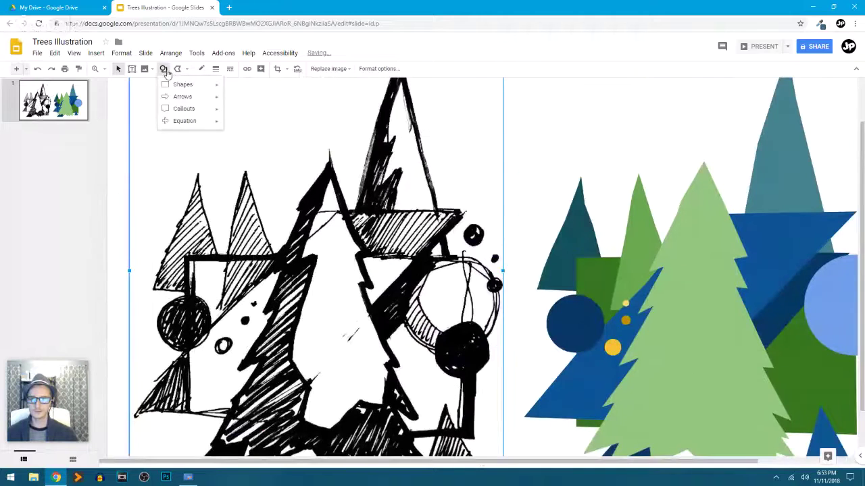
mouse_move(185, 84)
left_click(234, 104)
left_click_drag(436, 324, 493, 380)
scroll(376, 317, "down", 1)
scroll(369, 307, "down", 1)
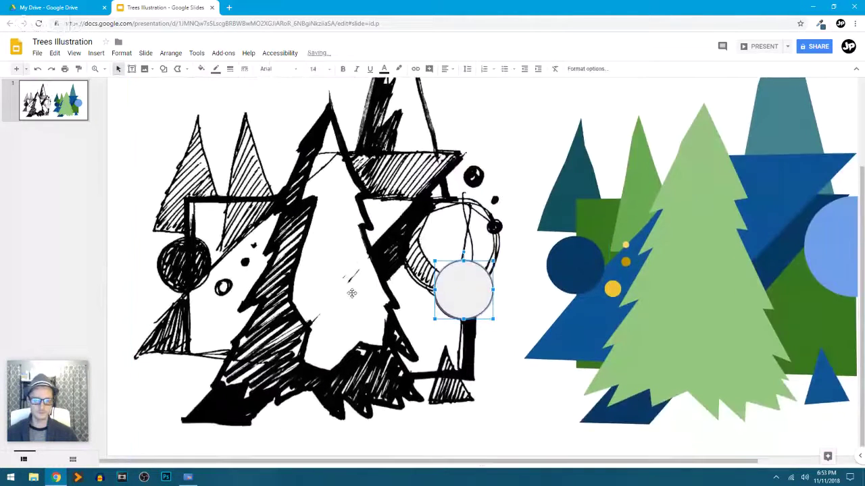
Step: Place the new circle over the light blue circle's lower-right edge, with a transparent outline and the darkest green fill
left_click_drag(464, 290, 789, 297)
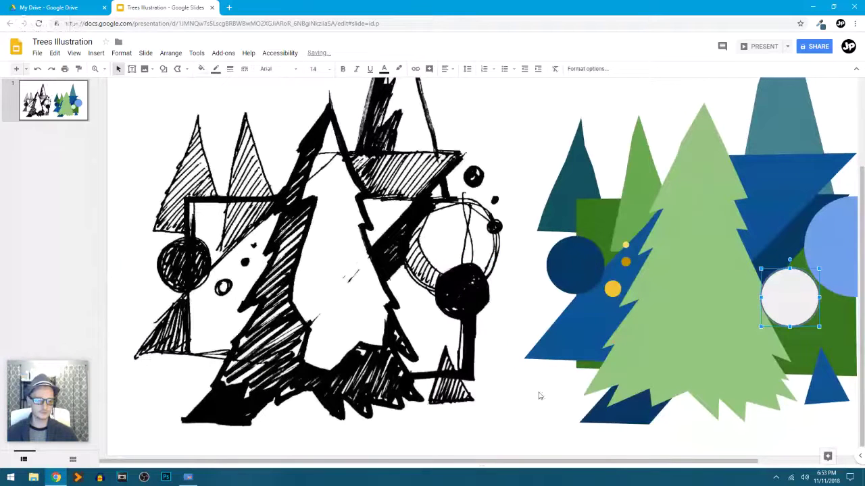
left_click_drag(565, 460, 667, 460)
left_click_drag(677, 305, 755, 304)
left_click(216, 69)
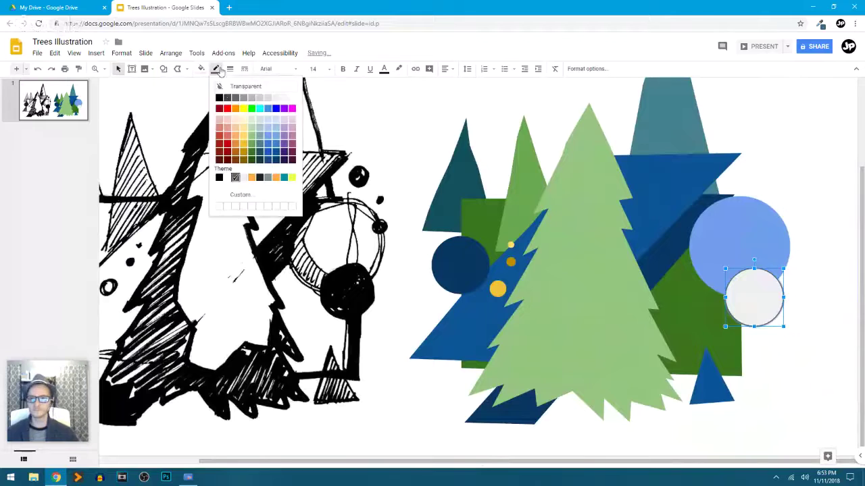
left_click(220, 87)
left_click(201, 69)
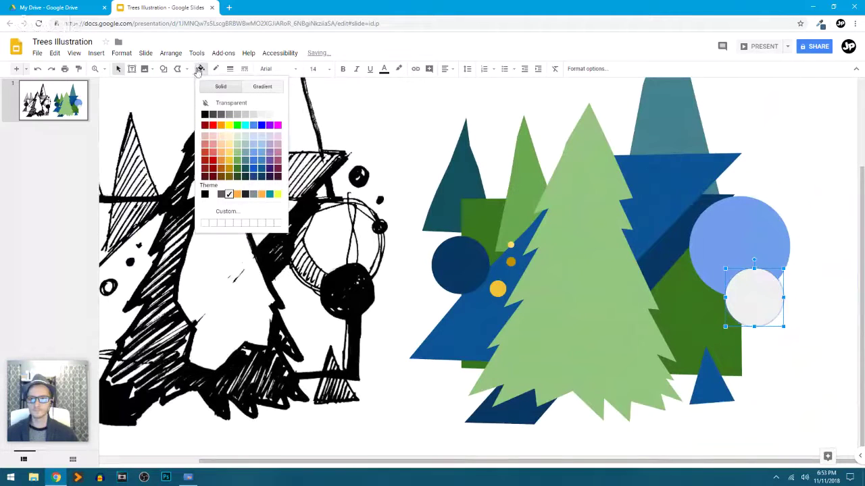
left_click(238, 178)
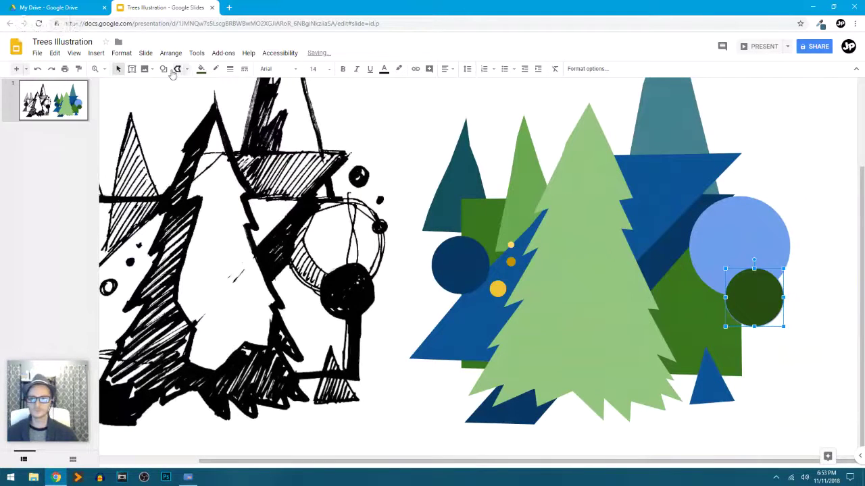
Step: Place an enlarged copy of the golden yellow circle above the light blue circle, and a dark yellow copy on that circle's upper-right edge
left_click(494, 290)
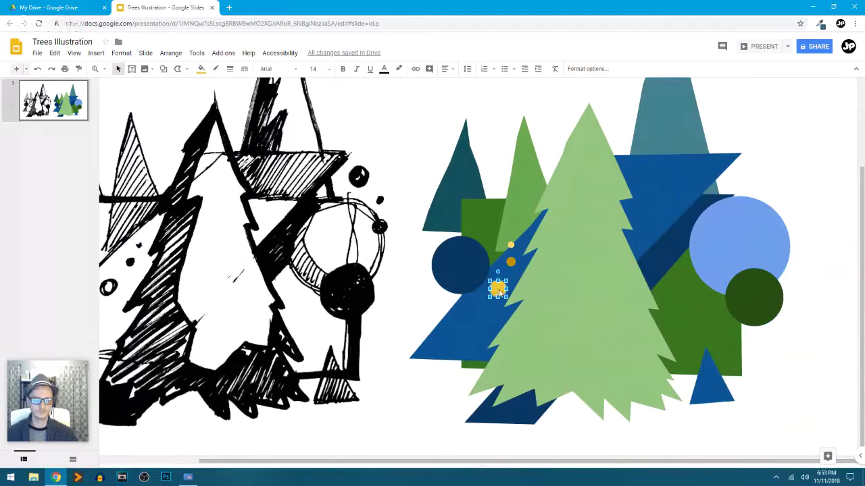
mouse_move(498, 292)
left_mouse_down()
mouse_move(363, 177)
mouse_move(764, 183)
mouse_move(755, 185)
left_mouse_up()
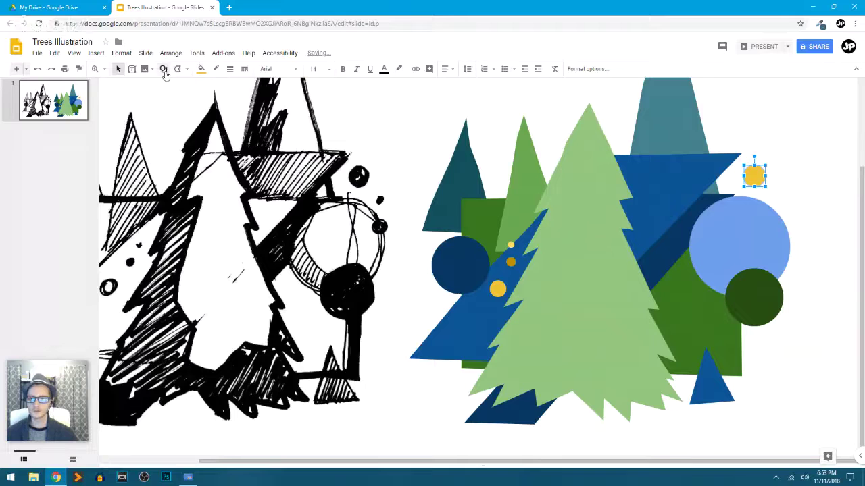
mouse_move(751, 175)
left_mouse_down()
mouse_move(411, 216)
mouse_move(378, 226)
mouse_move(395, 245)
mouse_move(388, 236)
left_mouse_up()
left_click(201, 69)
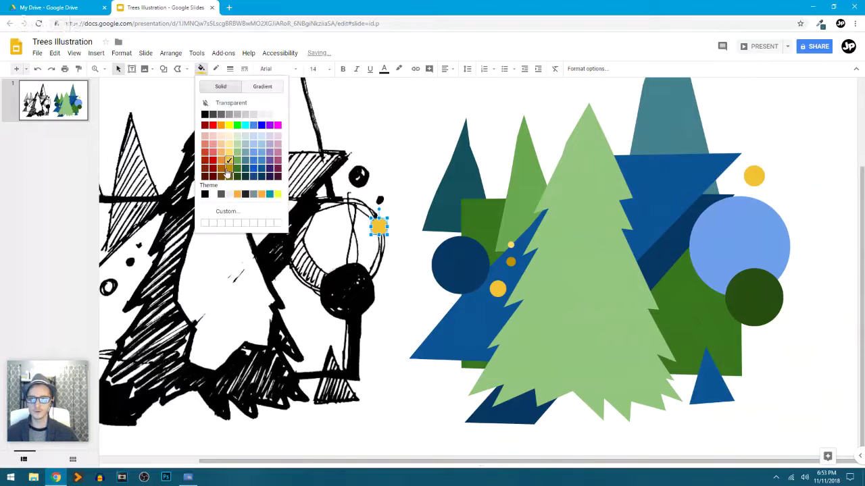
left_click(231, 170)
mouse_move(378, 227)
left_mouse_down()
mouse_move(734, 251)
mouse_move(795, 284)
mouse_move(787, 287)
left_mouse_up()
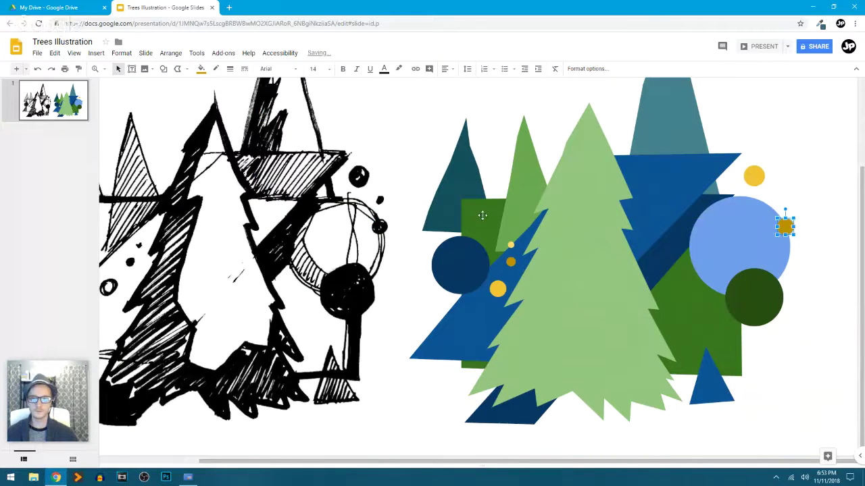
Step: Duplicate the small pale yellow dot and place the copy above the light blue circle, just below the larger yellow dot
left_click(512, 246)
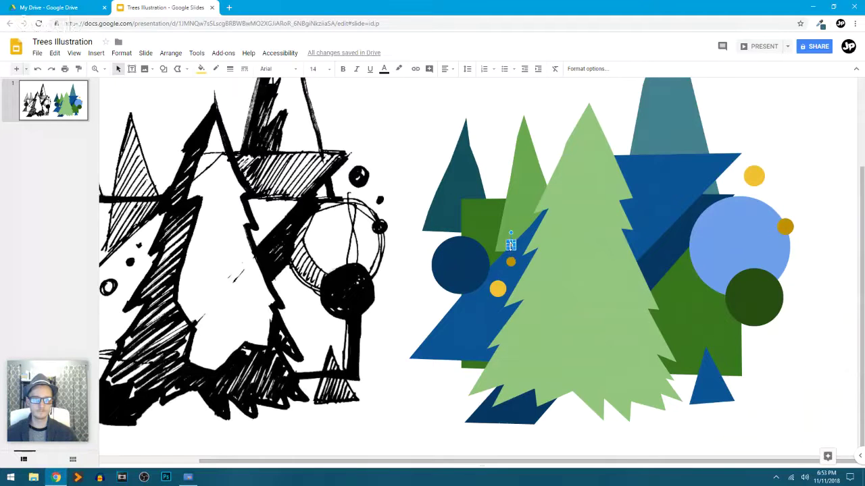
left_click_drag(511, 245, 777, 188)
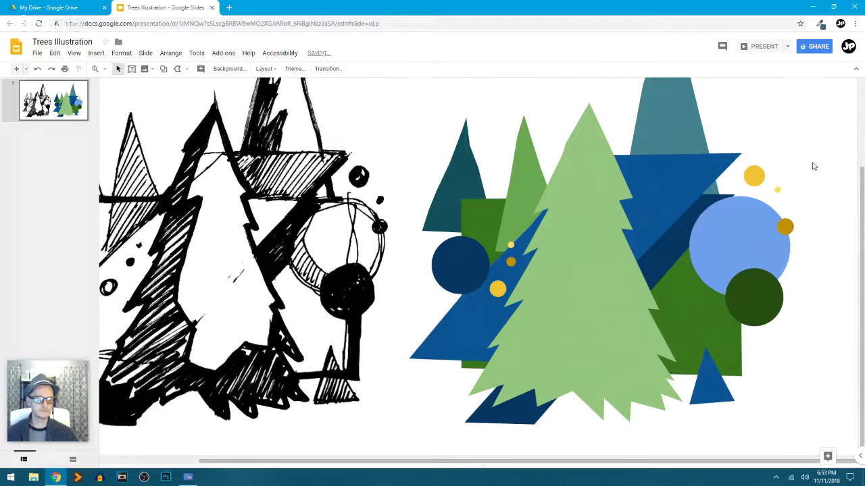
left_click(775, 198)
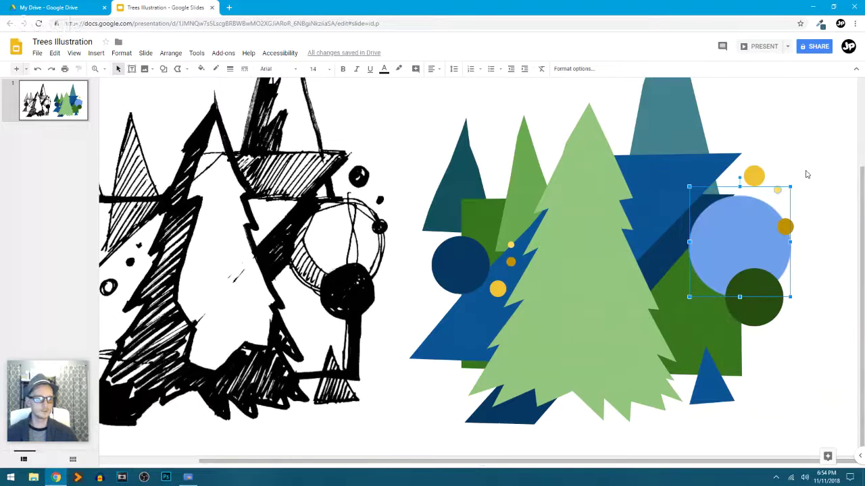
Step: Fill the copied dot above the light blue circle with a very dark teal
left_click(778, 190)
left_click(201, 69)
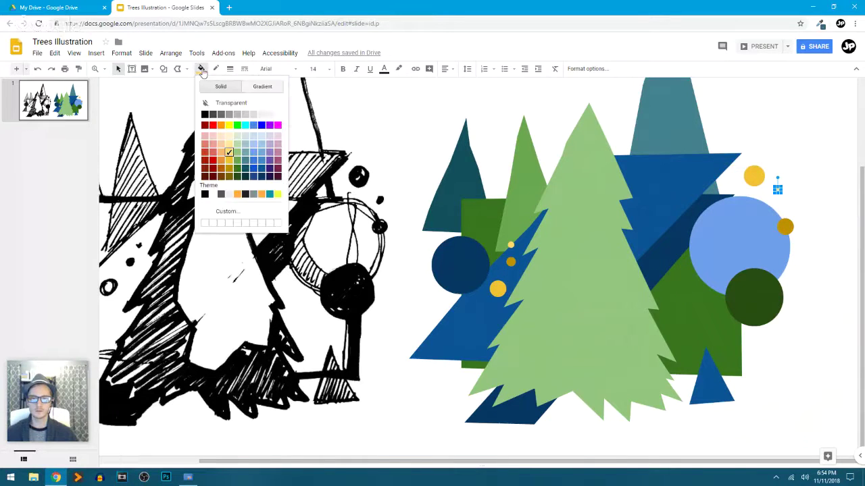
left_click(243, 180)
left_click(790, 148)
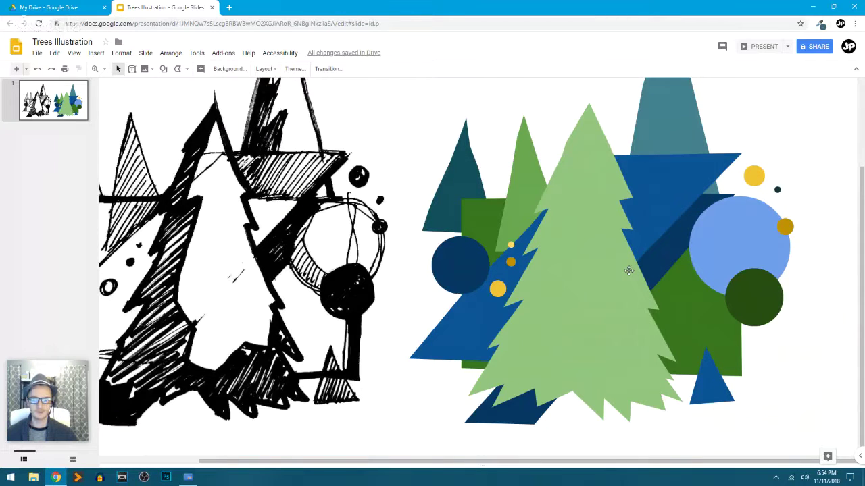
Step: Examine the line edges and hatching of the black-and-white sketch at high magnification
key("ctrl+alt+minus")
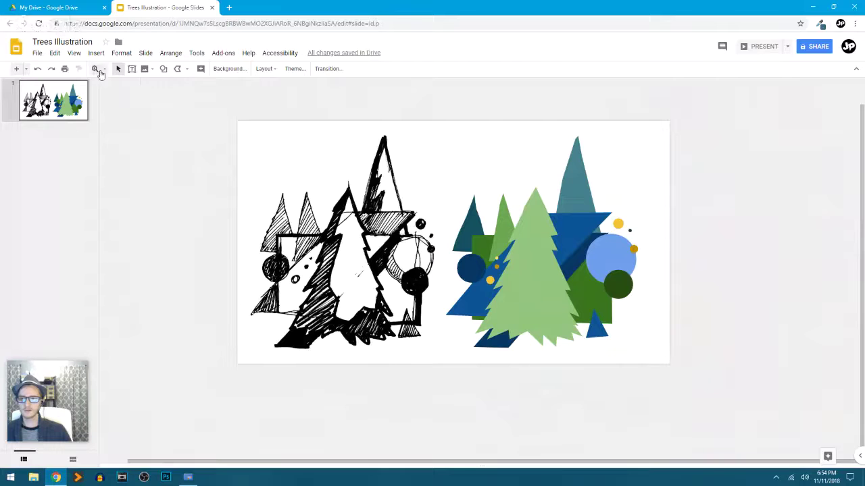
left_click(94, 71)
mouse_move(325, 209)
left_mouse_down()
mouse_move(368, 235)
mouse_move(405, 238)
left_mouse_up()
scroll(364, 235, "up", 10)
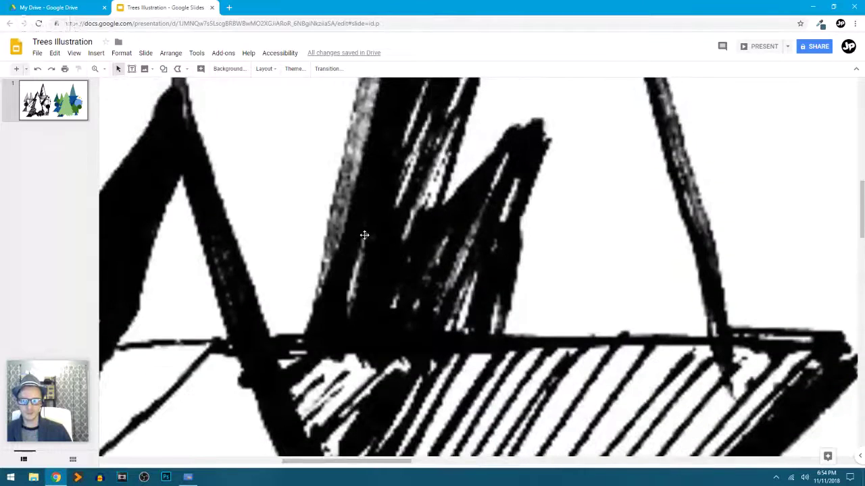
scroll(364, 235, "down", 10)
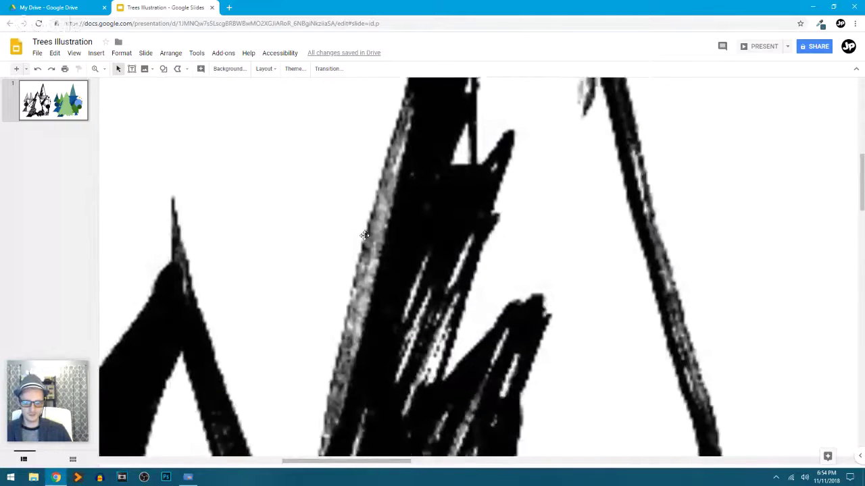
scroll(365, 235, "up", 2)
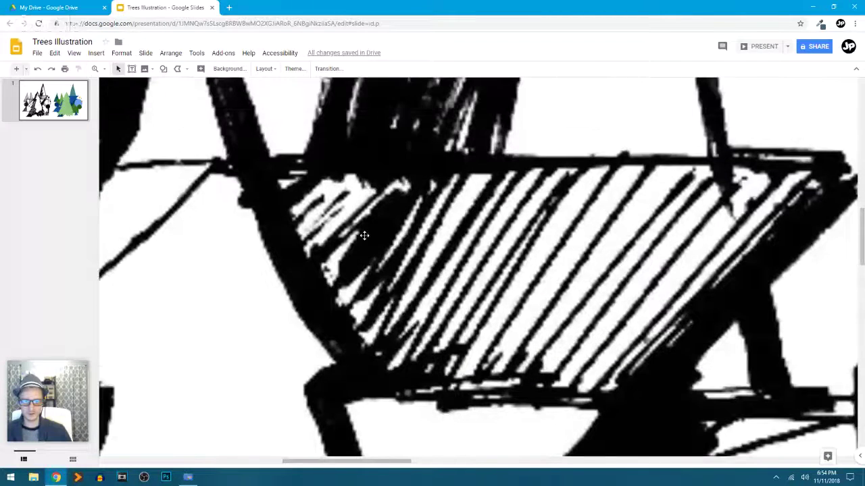
scroll(358, 307, "left", 6)
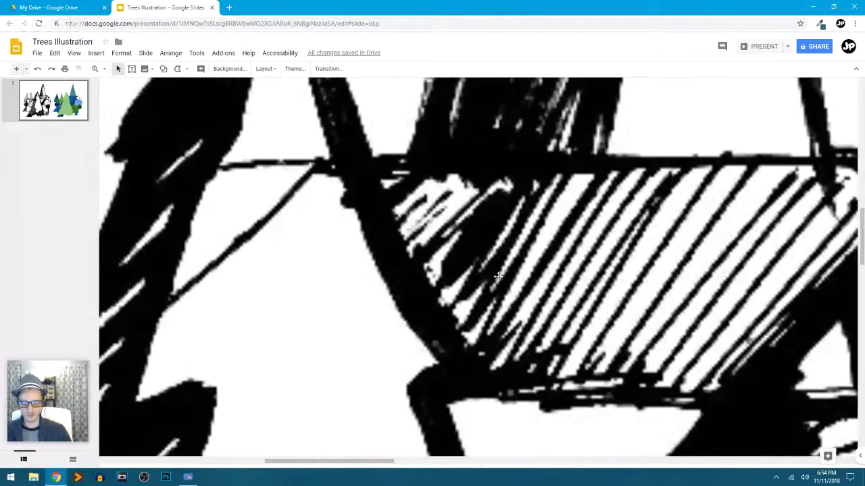
scroll(361, 261, "down", 2)
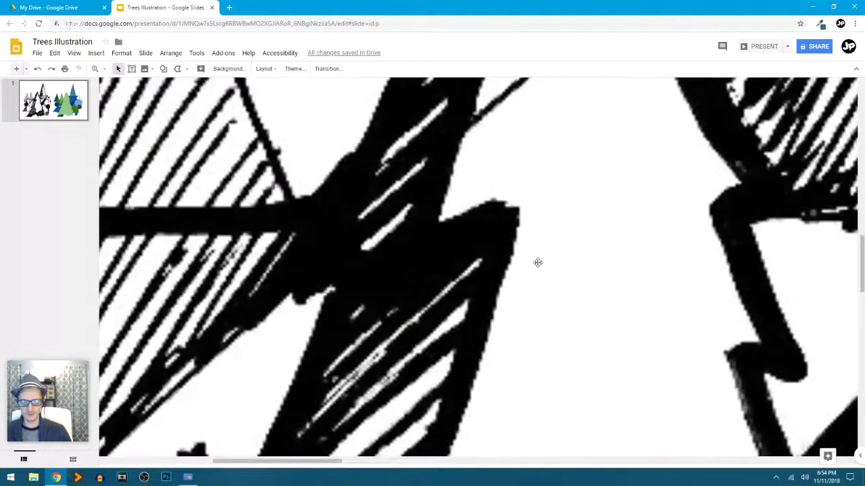
scroll(536, 261, "down", 5)
scroll(372, 280, "up", 5)
scroll(375, 261, "down", 5)
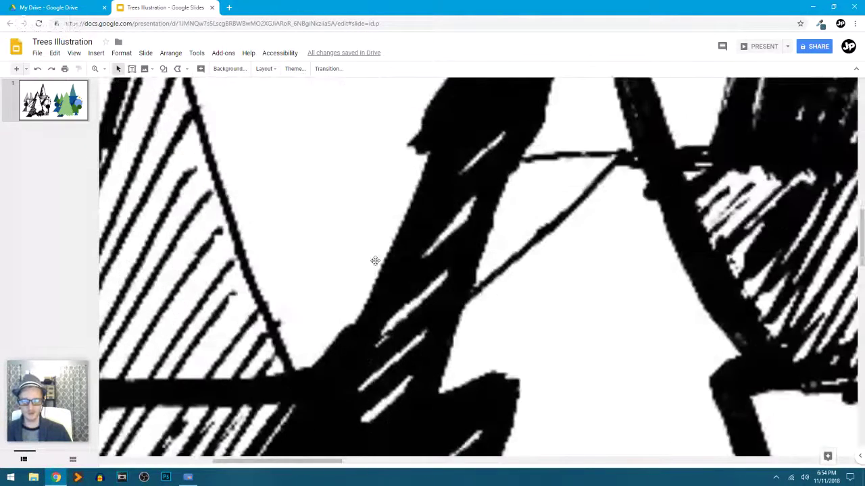
scroll(377, 266, "right", 10)
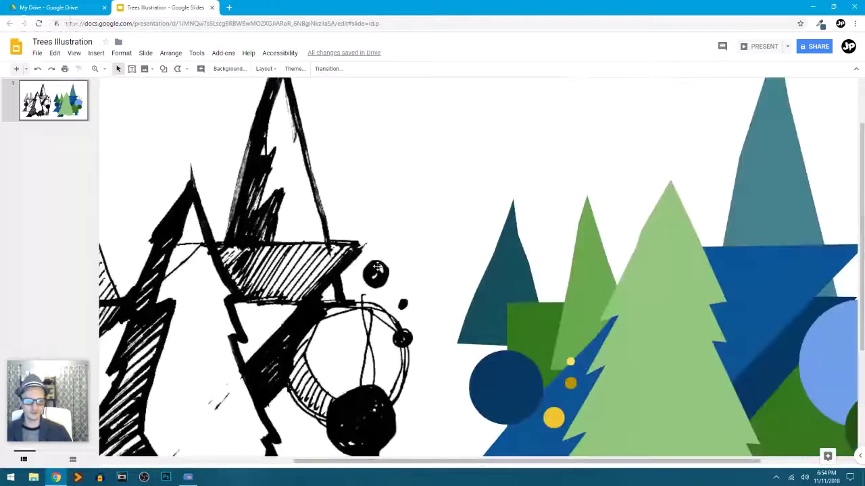
Step: Examine the edges of the coloured trees and dots at high magnification to compare them with the sketch
left_click(95, 69)
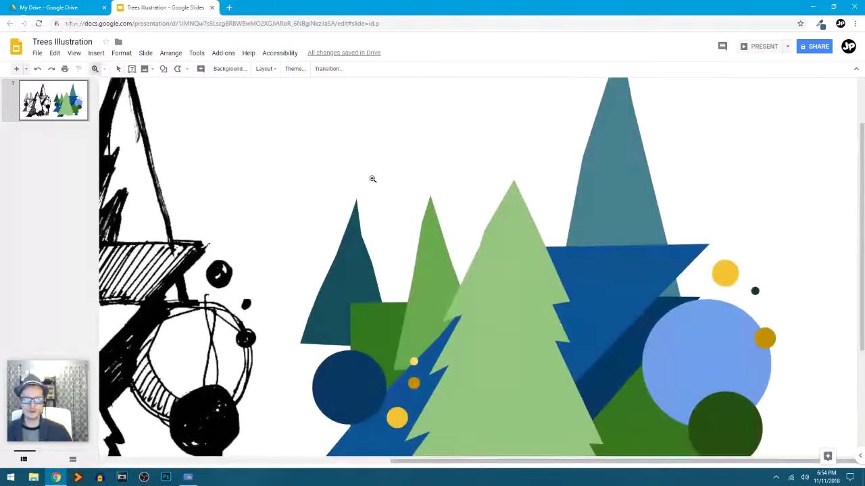
left_click(496, 247)
left_click(491, 280, "shift")
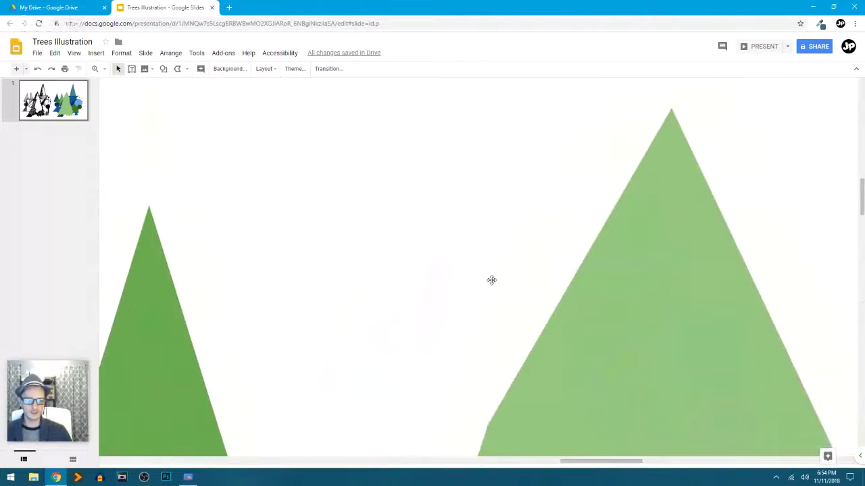
left_click(498, 273)
left_click(502, 270, "shift")
scroll(502, 271, "down", 10)
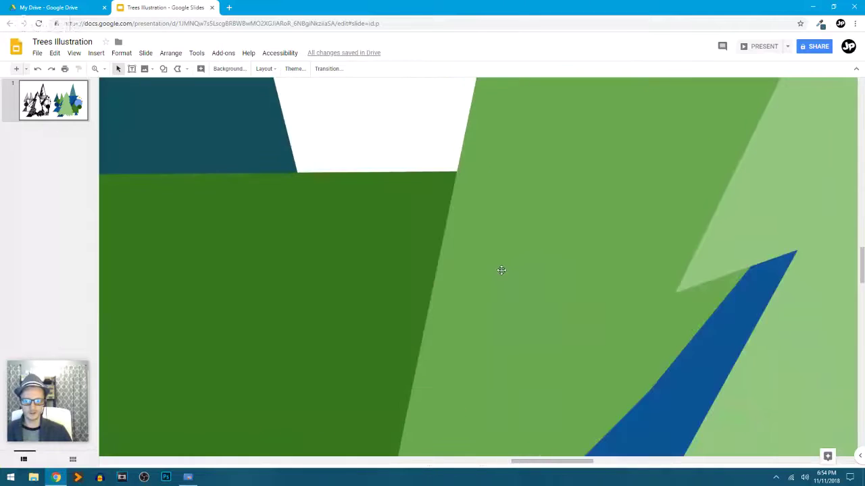
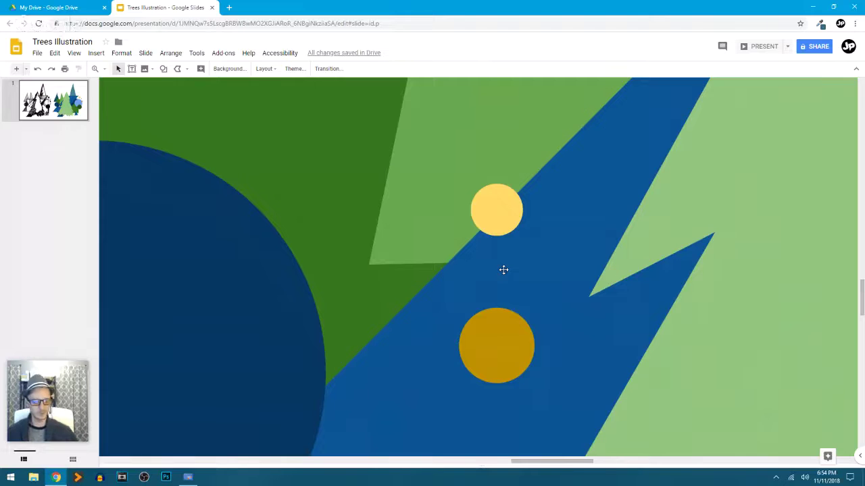
scroll(503, 270, "down", 2)
scroll(503, 269, "down", 3)
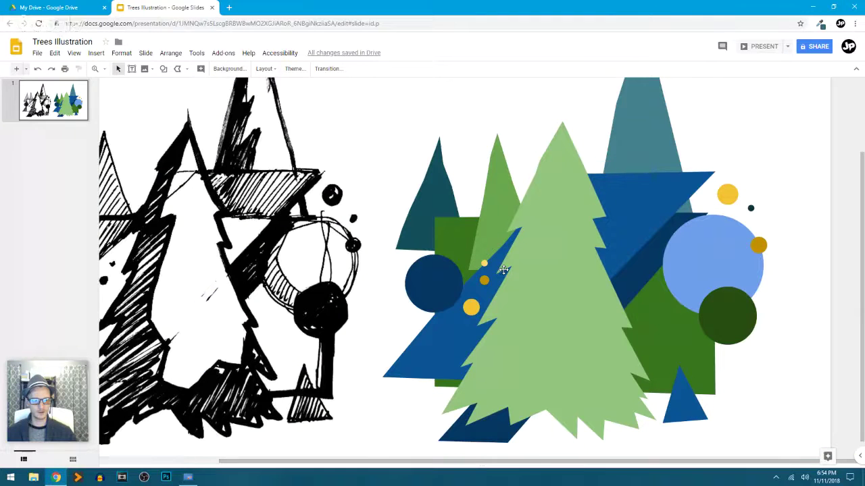
Step: Move the sketch image off the slide onto the empty area beside its left edge
left_click(726, 263)
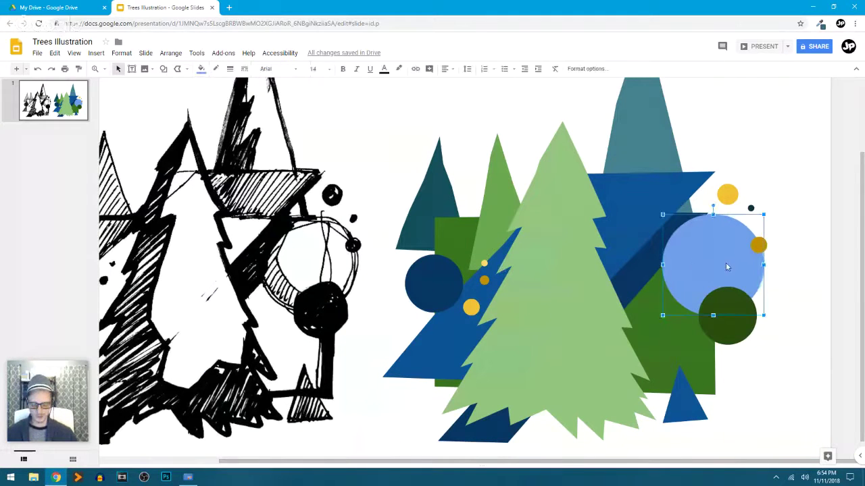
scroll(726, 263, "down", 5)
left_click(727, 240)
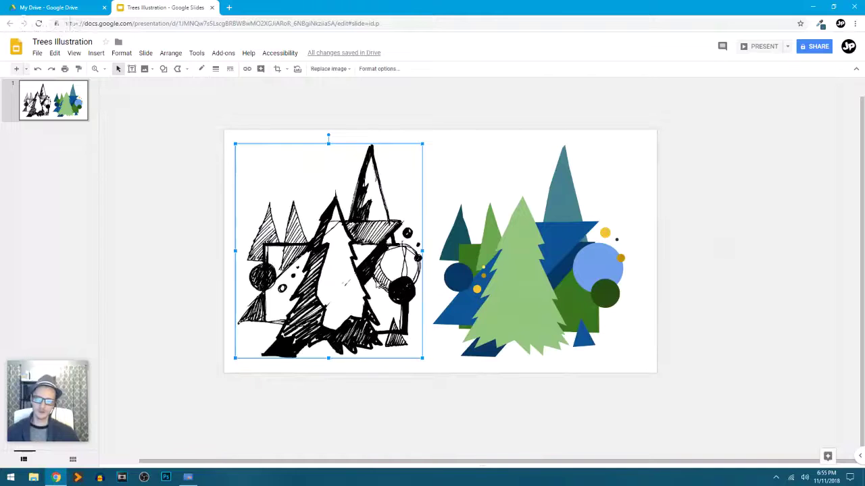
mouse_move(379, 284)
left_mouse_down()
mouse_move(182, 274)
mouse_move(180, 282)
left_mouse_up()
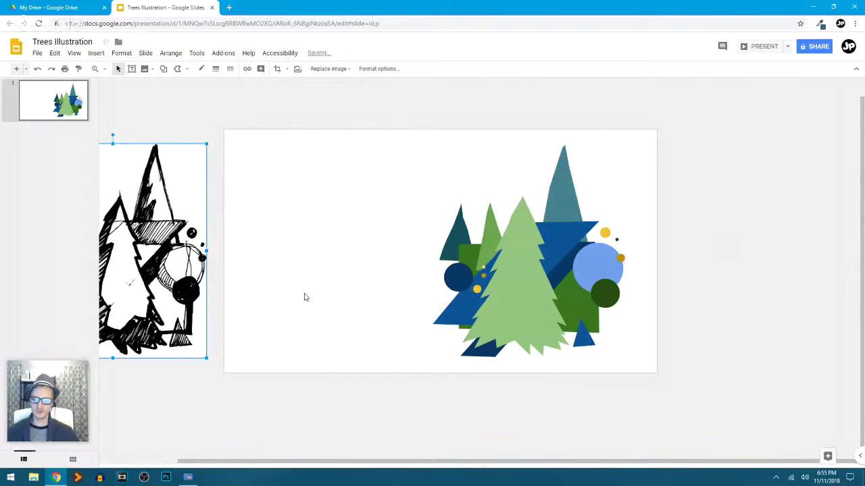
scroll(304, 297, "left", 2)
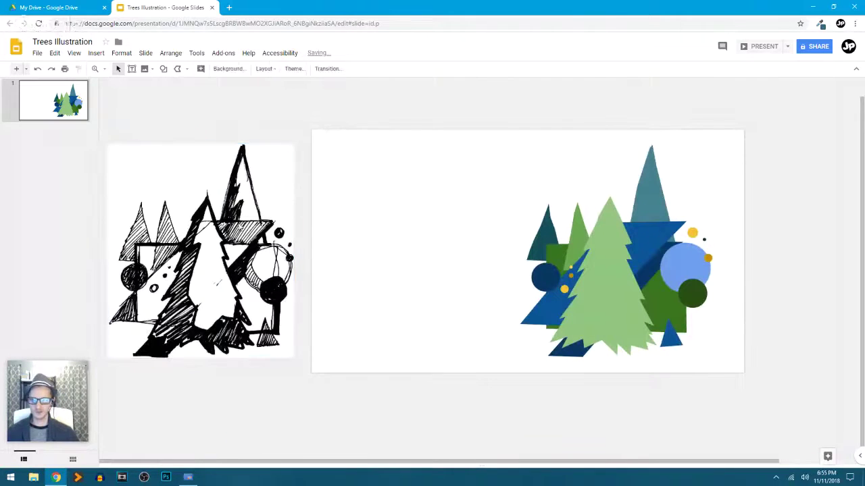
left_click(393, 270)
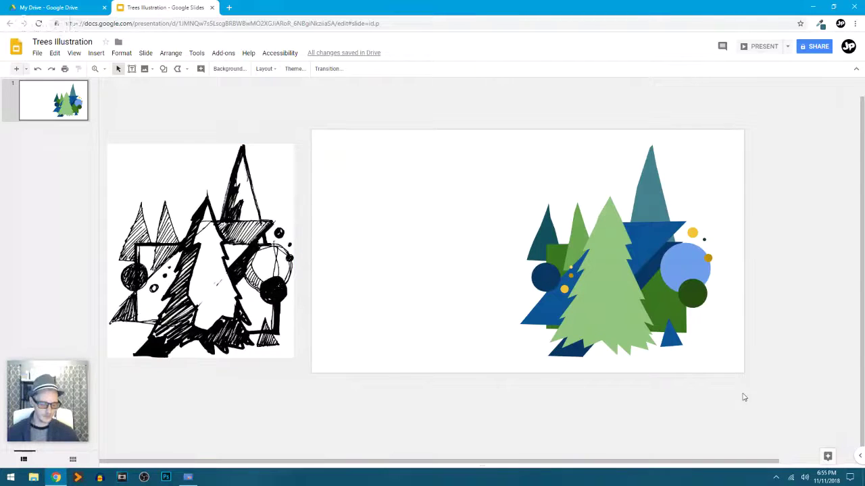
Step: Reshape the small blue triangle by moving its apex slightly right and lowering its right corner to level the base
scroll(744, 398, "up", 5)
scroll(518, 313, "right", 5)
scroll(573, 286, "down", 3)
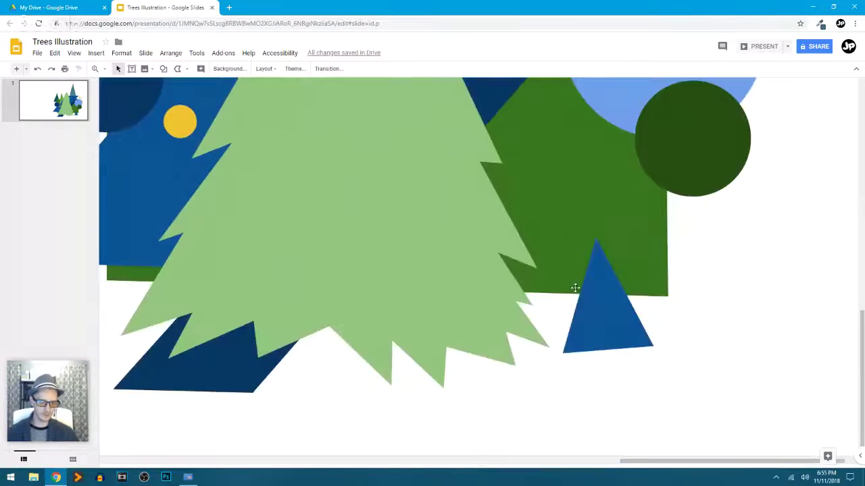
left_click(615, 335)
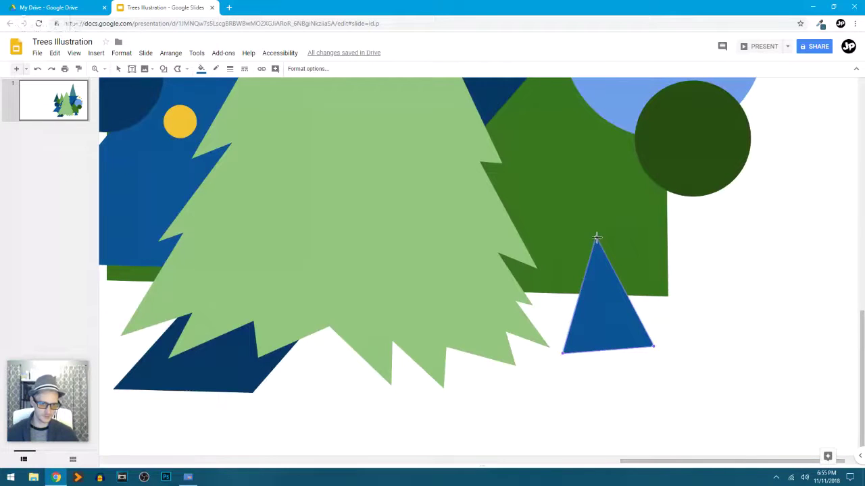
left_click_drag(596, 237, 607, 238)
left_click_drag(654, 348, 650, 354)
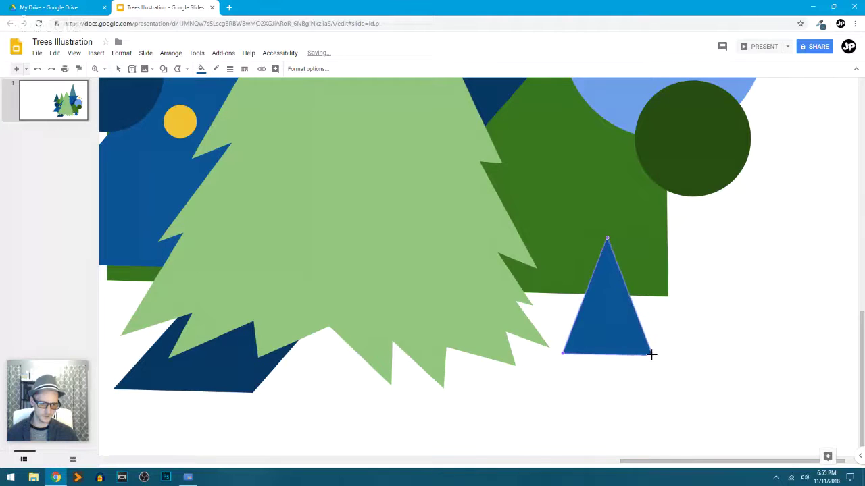
left_click(727, 340)
key("ctrl+alt+minus")
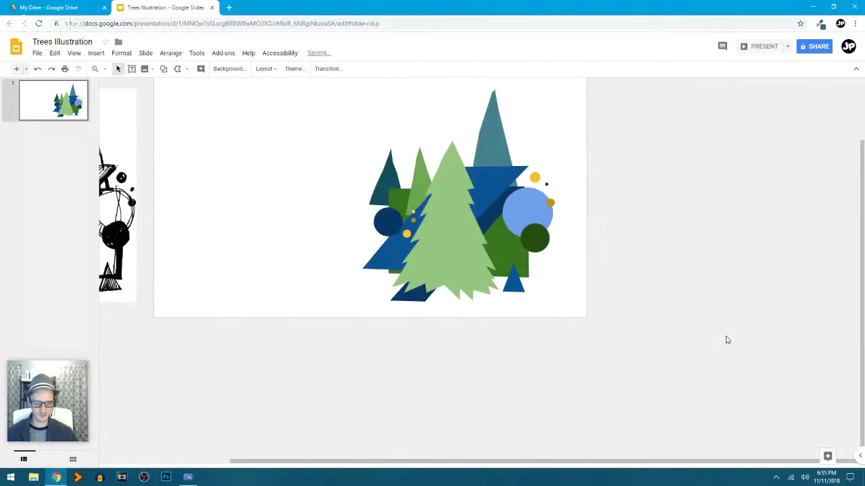
scroll(727, 339, "up", 2)
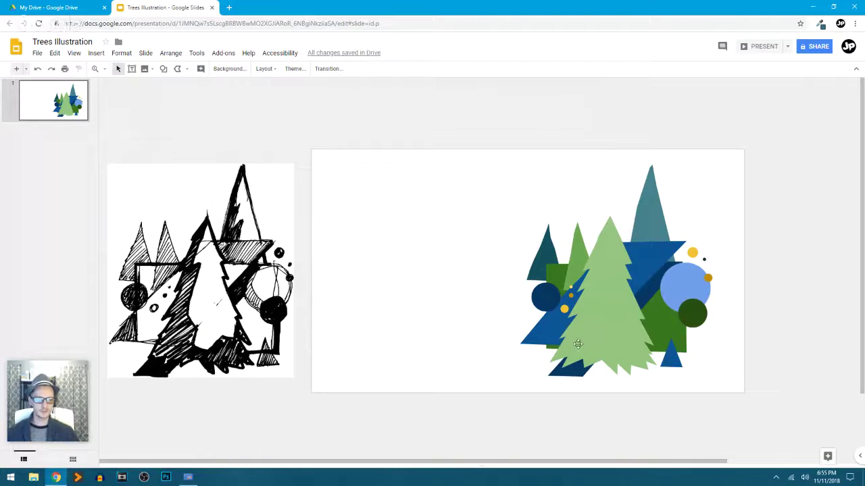
Step: Duplicate the large light blue circle over the navy circle at the artwork's left side and send the copy to the back
left_click(693, 284)
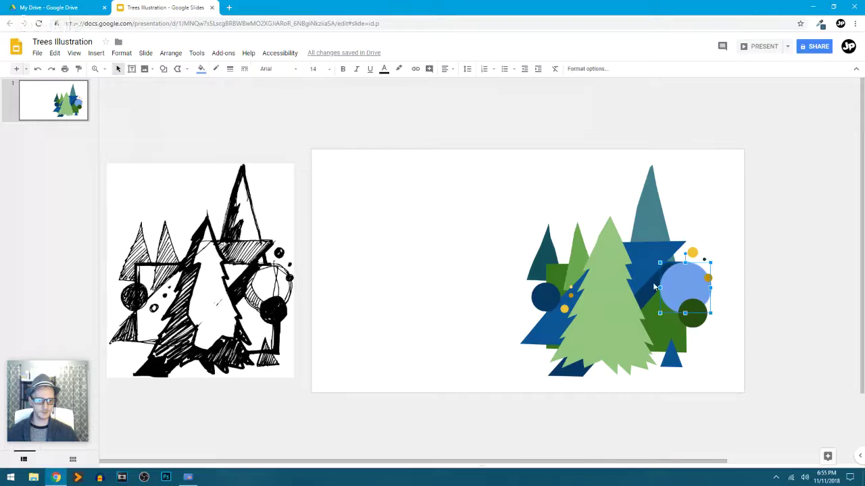
left_click_drag(694, 278, 550, 293)
key("ctrl+shift+Down")
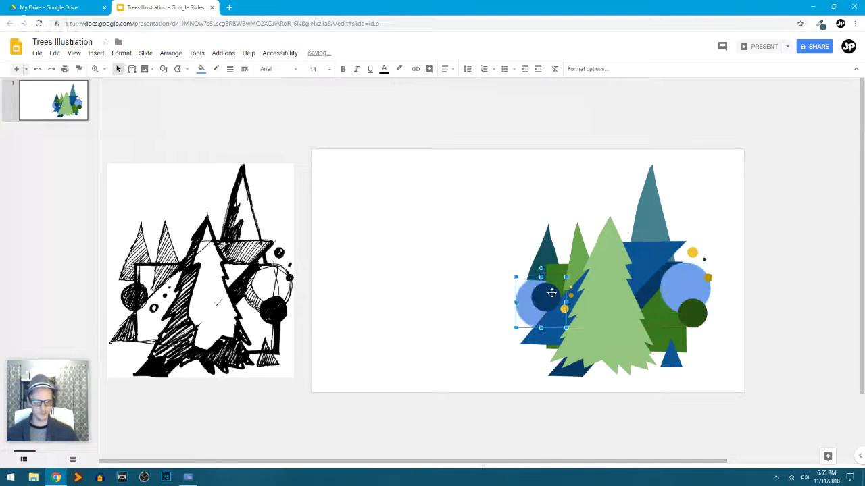
Step: Fill the copied circle behind the navy circle with dark gold
left_click(201, 69)
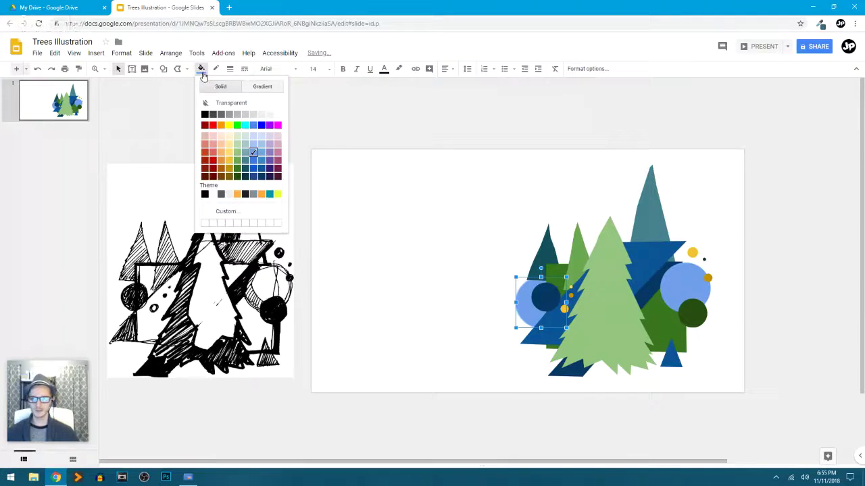
left_click(235, 177)
left_click(421, 265)
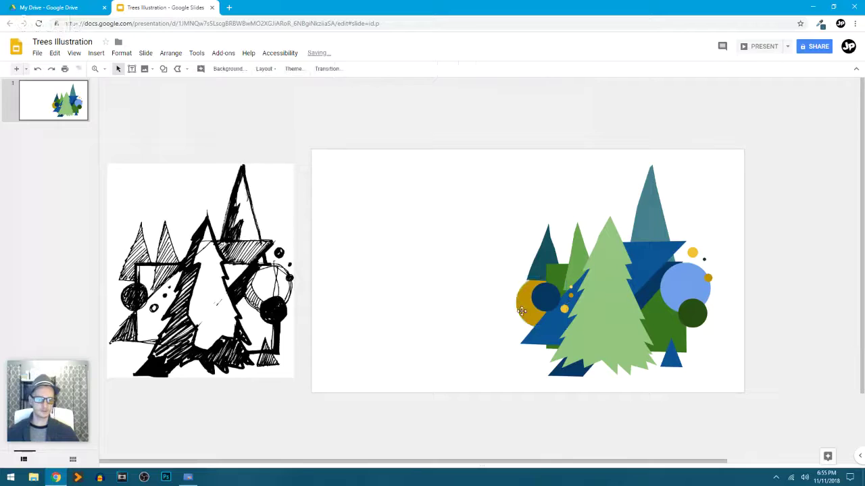
Step: Enlarge the gold circle and shift it slightly up and right behind the dark teal tree and navy circle
left_click(522, 311)
left_click_drag(514, 276, 498, 259)
left_click(438, 246)
left_click(517, 292)
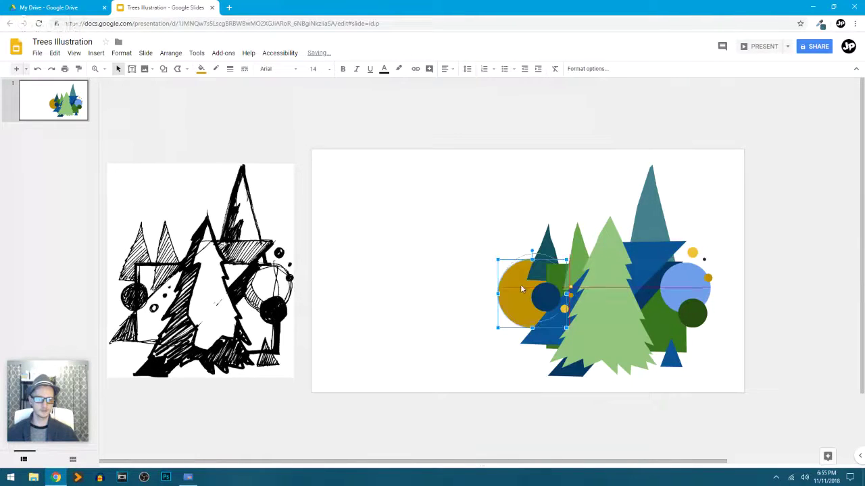
left_click(442, 273)
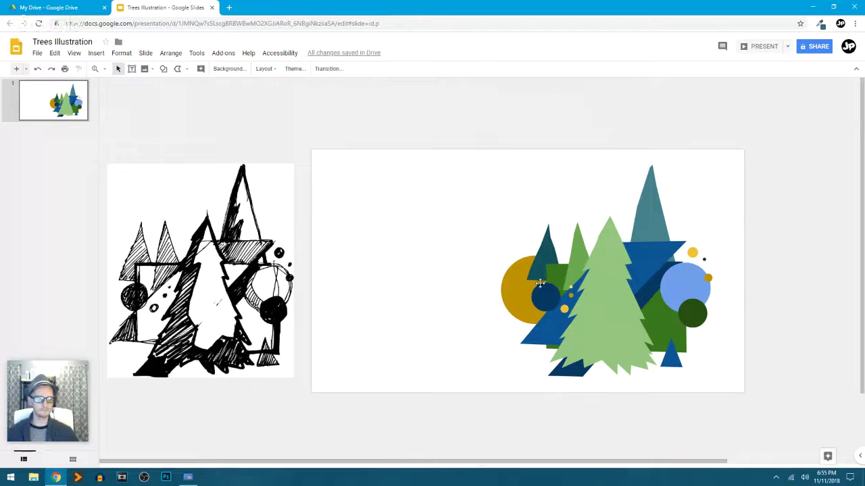
Step: Duplicate the dark green rectangle behind the trees, send the copy to the back, and extend it leftward and downward past the gold circle
left_click(654, 334)
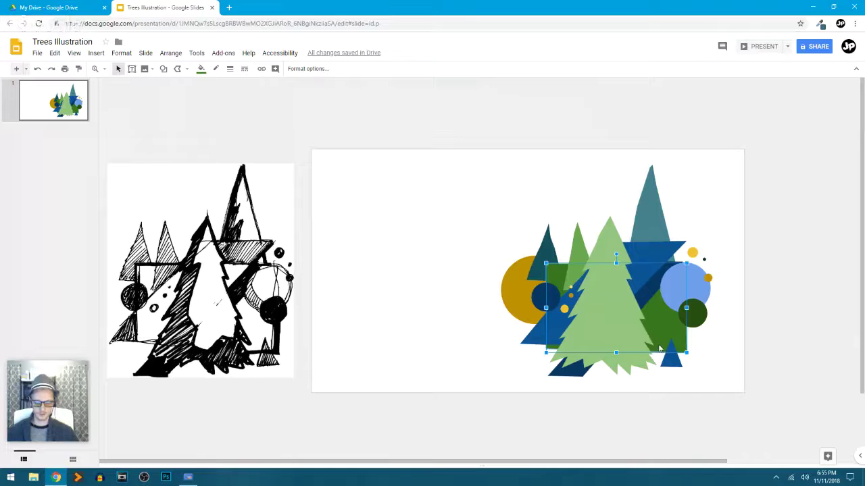
left_click_drag(659, 348, 666, 355)
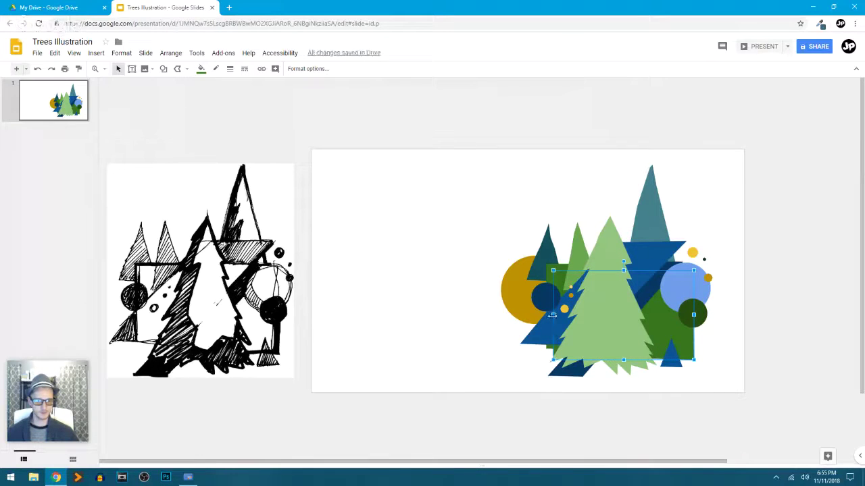
left_click_drag(553, 315, 507, 317)
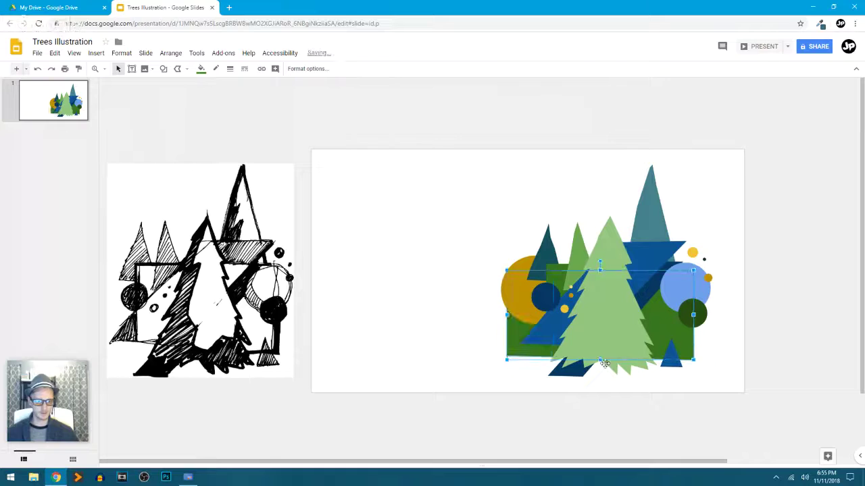
left_click_drag(600, 360, 601, 375)
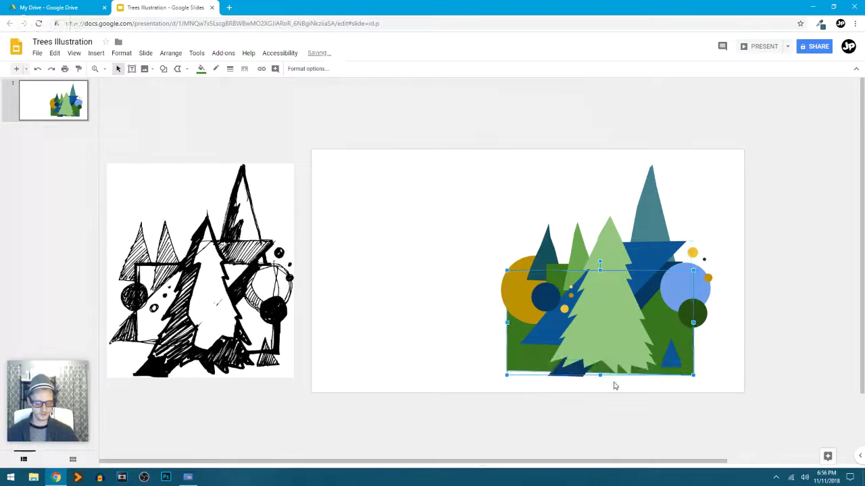
Step: Try yellow, dark blue and purple fills on the enlarged background rectangle
left_click(201, 70)
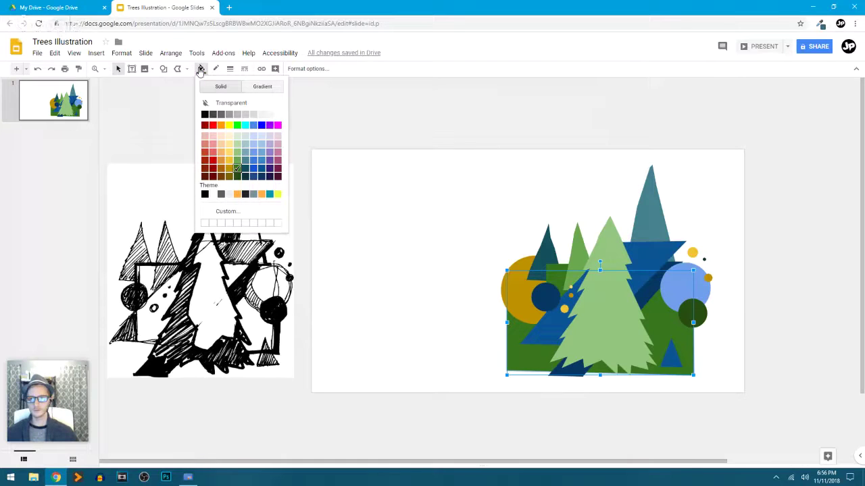
left_click(228, 152)
left_click(202, 70)
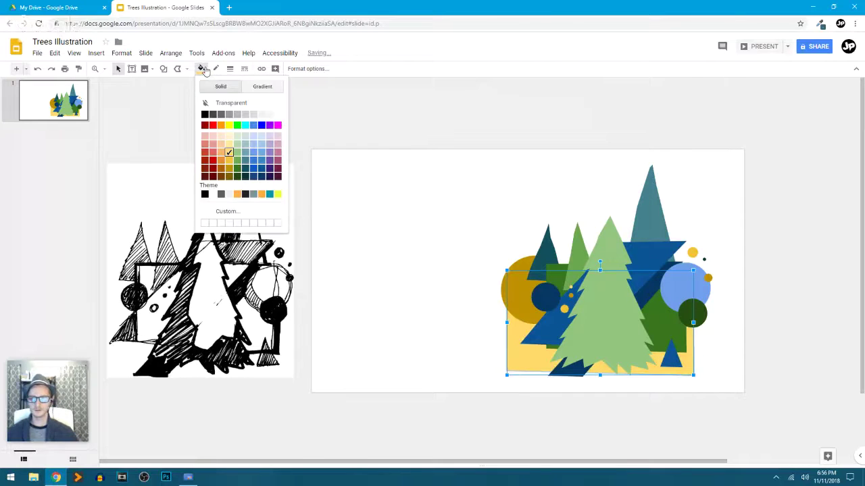
left_click(262, 169)
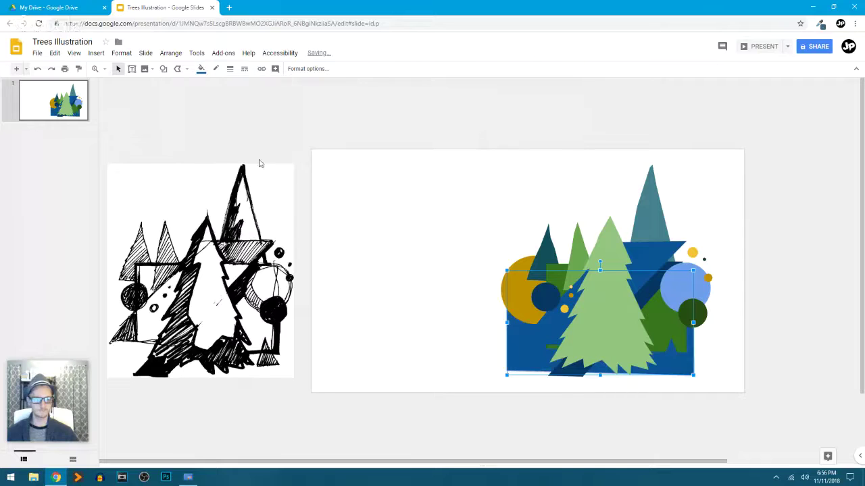
left_click(201, 70)
left_click(266, 167)
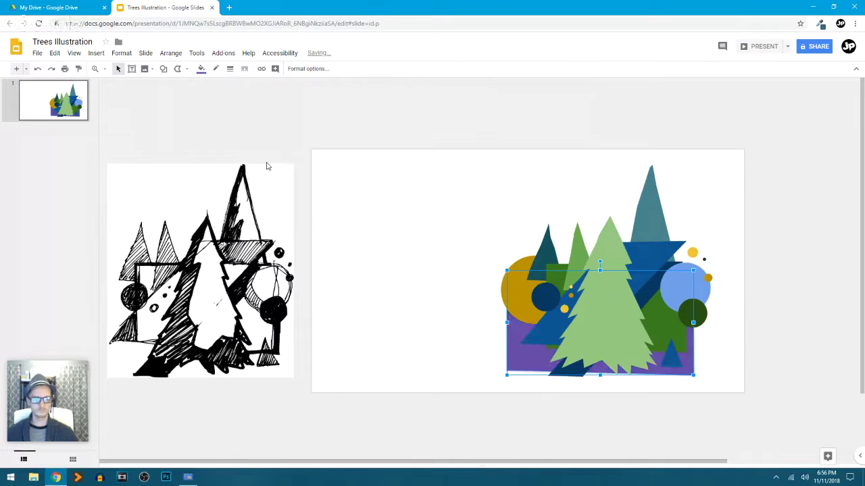
Step: Fill the enlarged background rectangle with very light grey
left_click(201, 69)
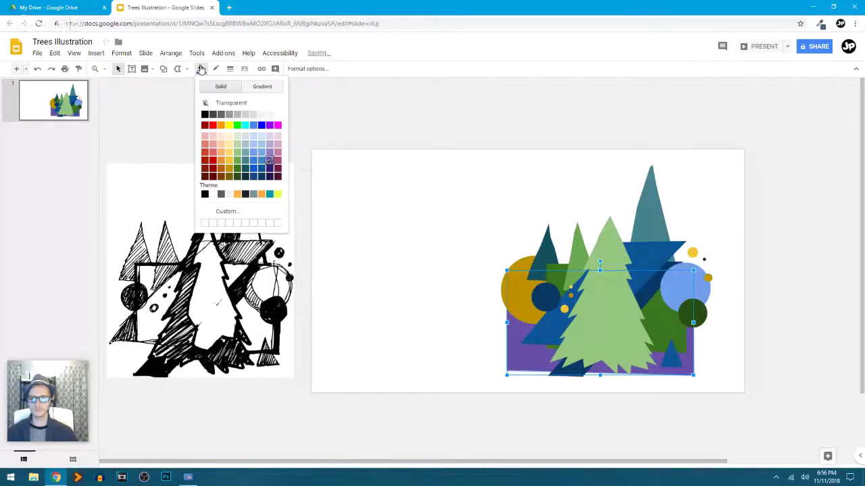
left_click(262, 115)
left_click(405, 234)
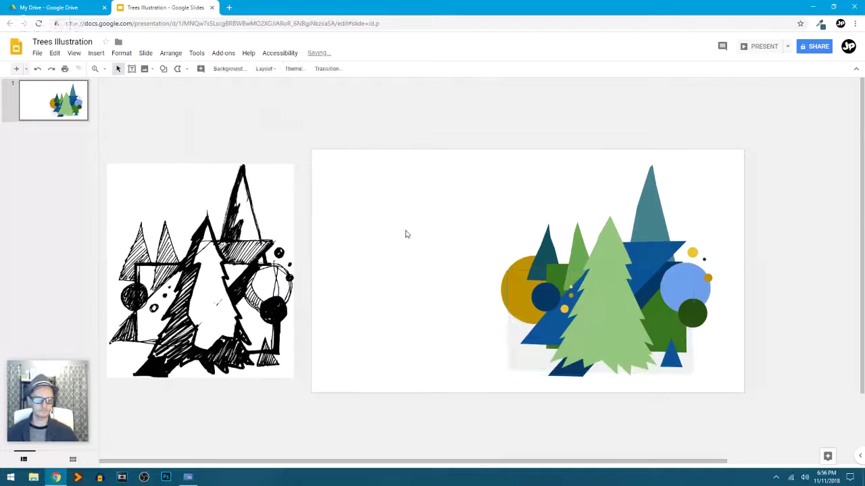
Step: Nudge the light grey background rectangle slightly up and extend its upper edge to just below the small trees' tips
left_click(512, 359)
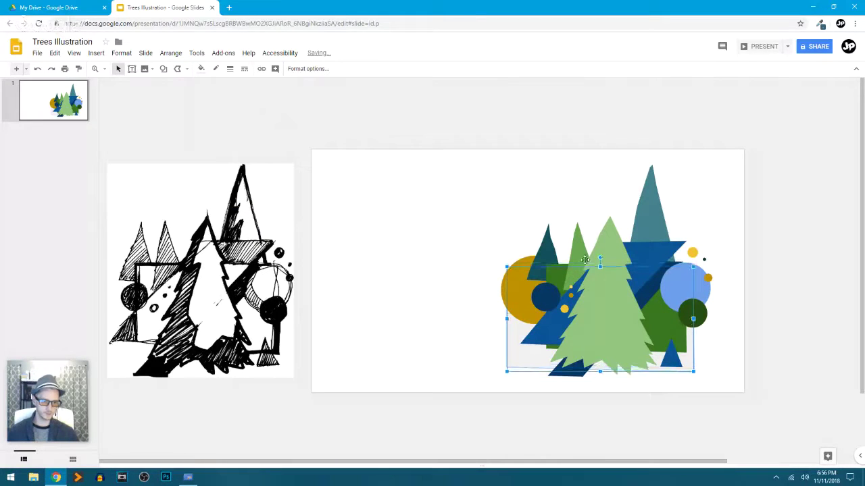
left_click_drag(600, 267, 600, 247)
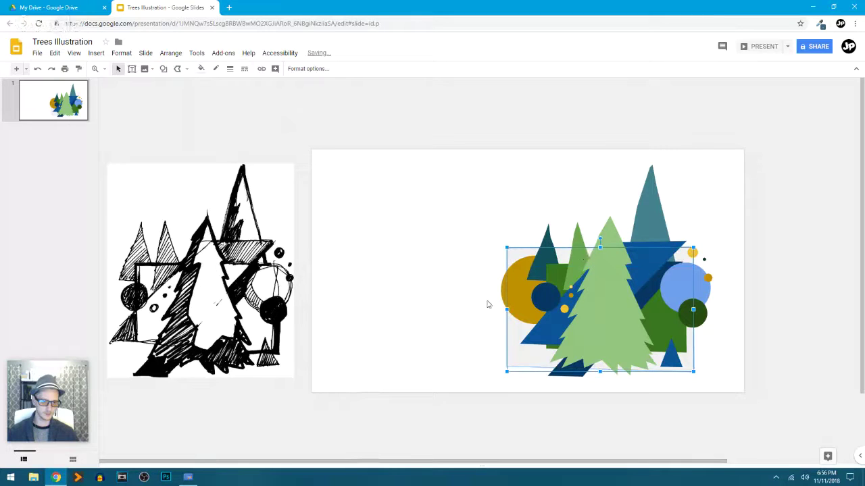
left_click(436, 320)
Step: Group all the shapes of the coloured illustration and shift the group slightly left
left_click_drag(458, 151, 773, 439)
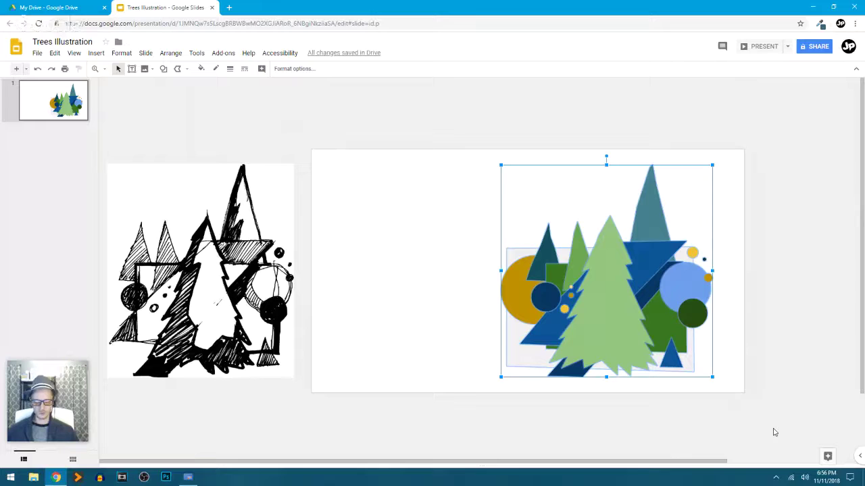
left_click(784, 379)
left_click_drag(659, 368, 491, 405)
left_click_drag(518, 337, 673, 308)
left_click(807, 372)
left_click_drag(605, 312, 603, 308)
Step: Try moving individual trees inside the group, including the small medium-green tree toward the dark teal one, and undo the changes
left_click(621, 304)
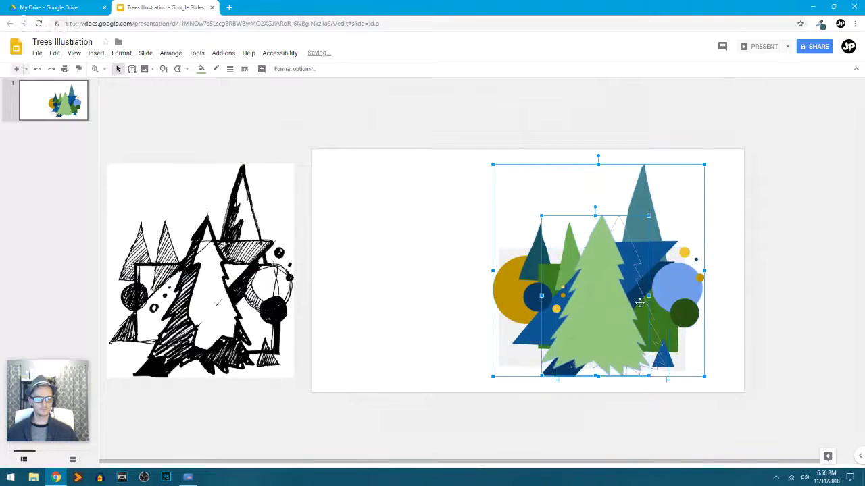
left_click(778, 309)
left_click(598, 304)
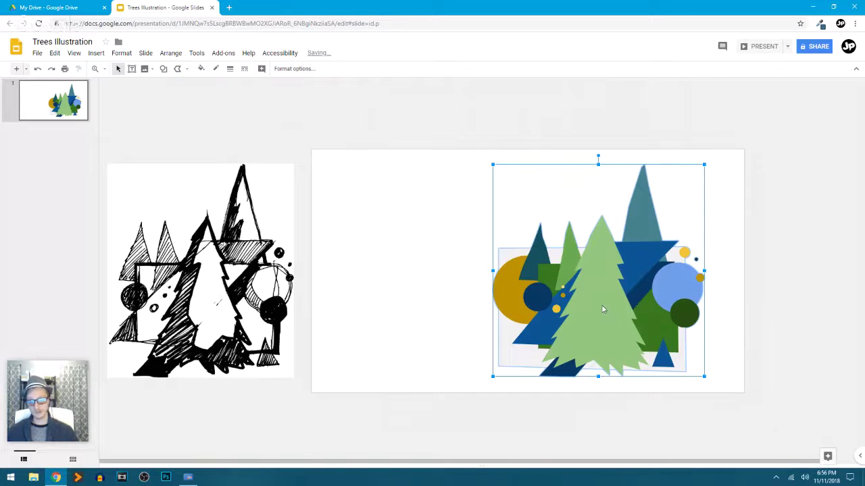
left_click(642, 215)
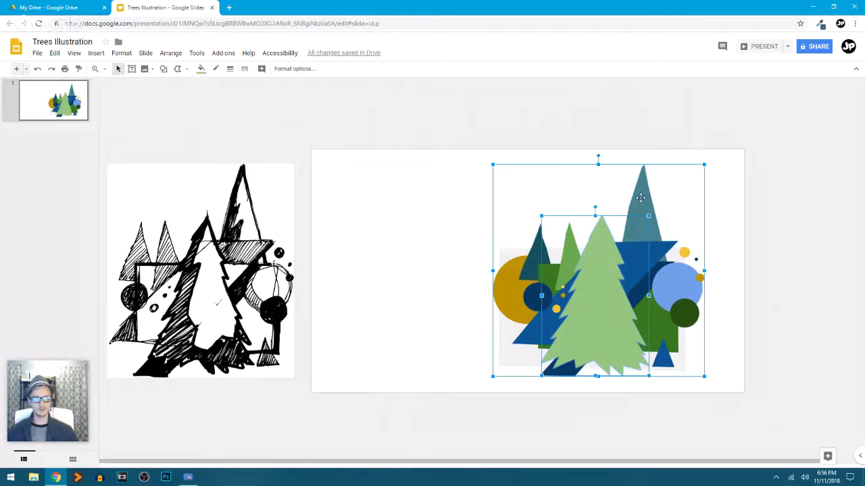
left_click(608, 260)
left_click(773, 250)
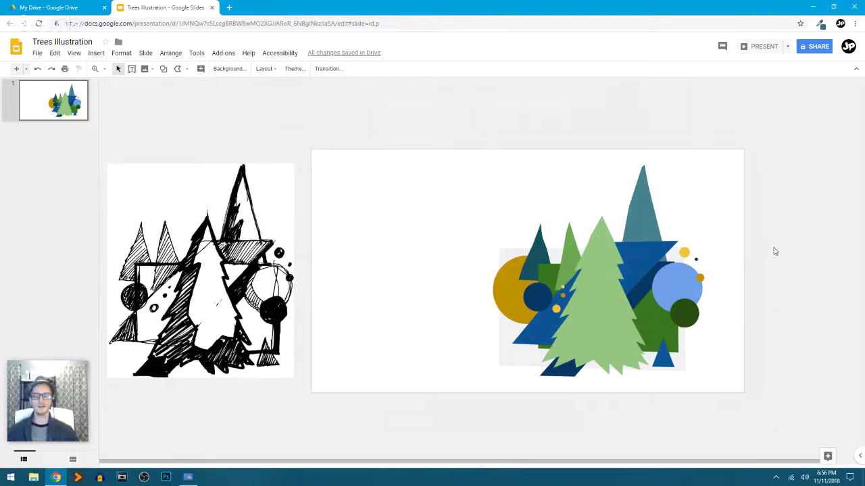
left_click(594, 304)
left_click(602, 307)
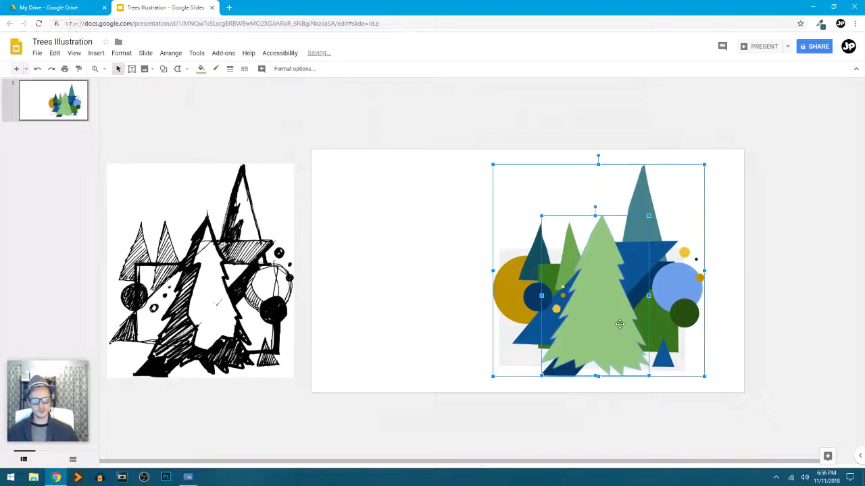
left_click(566, 246)
left_click_drag(570, 255, 551, 255)
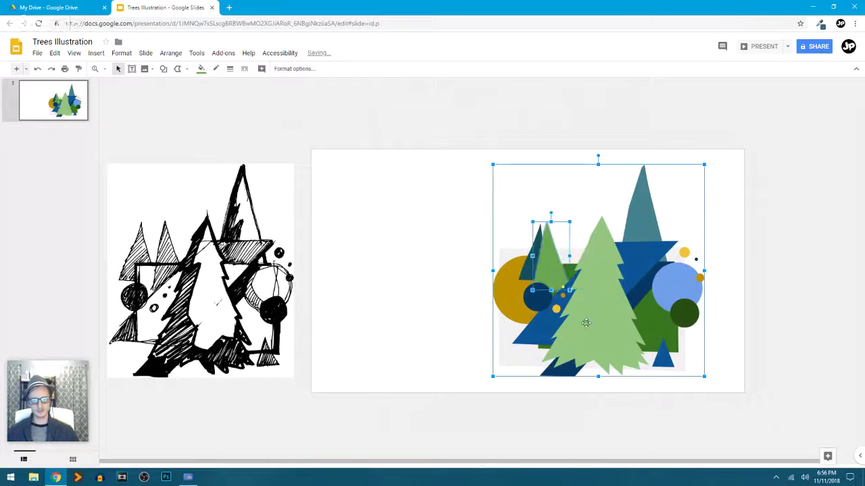
left_click(790, 263)
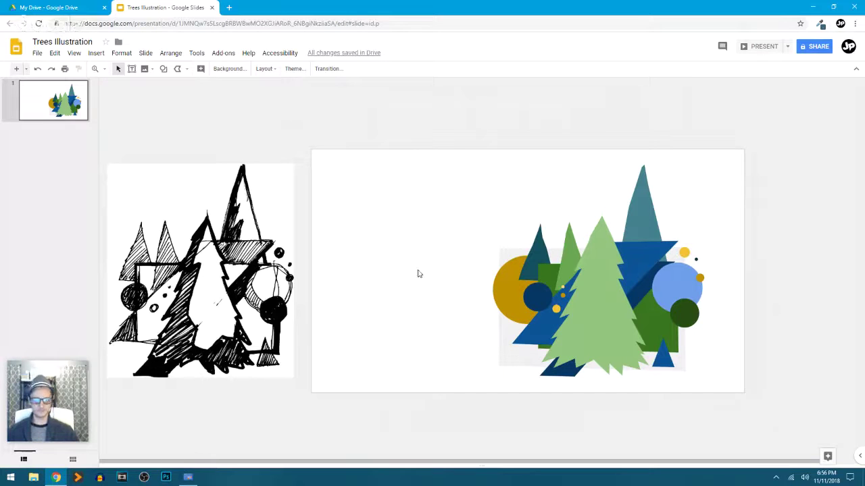
Step: Move the sketch onto the slide's left half and shift the illustration group right so they stand side by side
mouse_move(254, 262)
left_mouse_down()
mouse_move(504, 262)
mouse_move(462, 260)
mouse_move(474, 262)
left_mouse_up()
left_click(729, 286)
left_click_drag(676, 304, 709, 305)
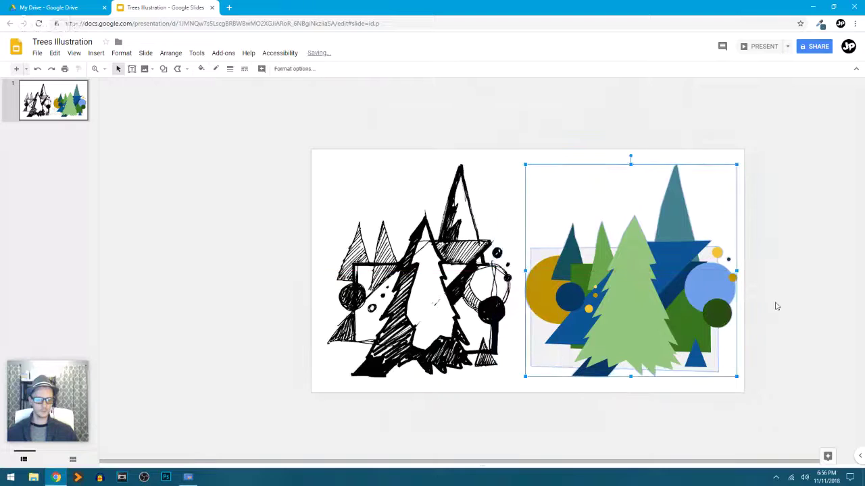
left_click(777, 306)
Step: Select both the sketch and the illustration group and nudge them slightly left to centre them on the slide
key("ctrl+a")
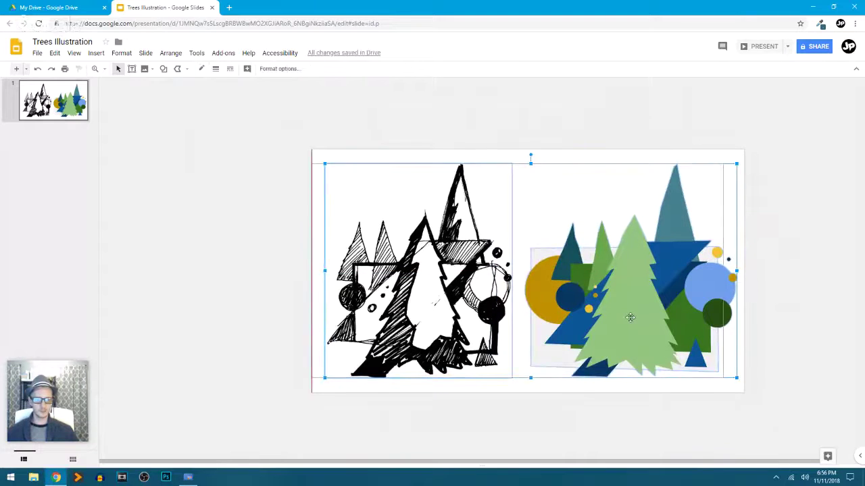
left_click_drag(629, 317, 627, 318)
left_click(786, 244)
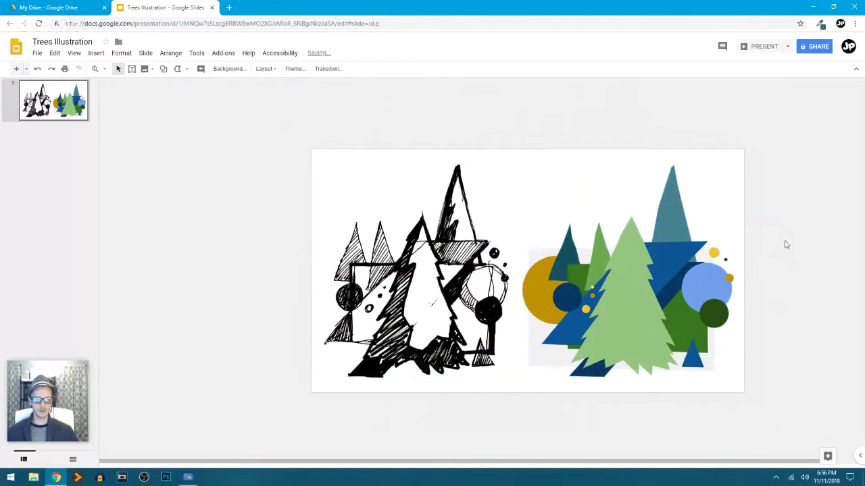
Step: Add a new blank slide after the first one
right_click(60, 154)
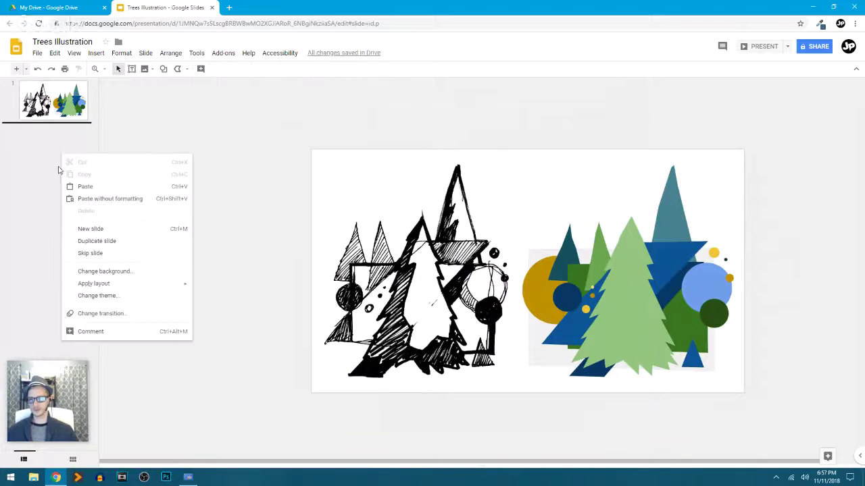
right_click(36, 155)
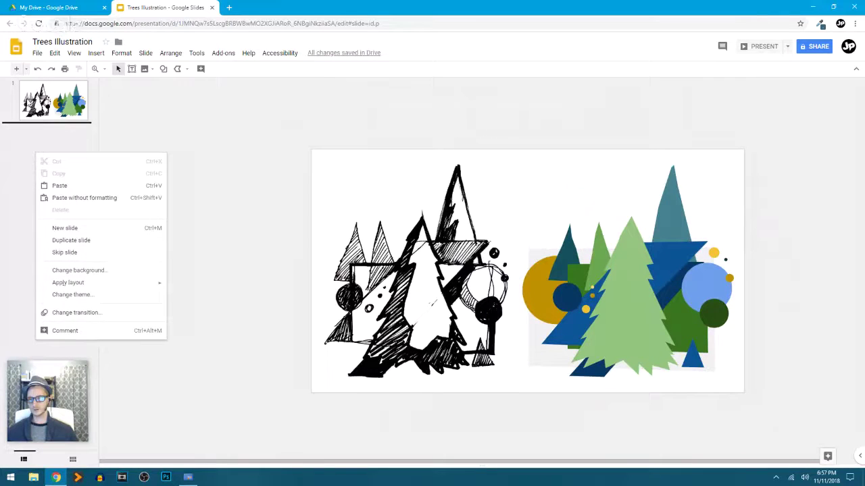
left_click(20, 166)
right_click(41, 160)
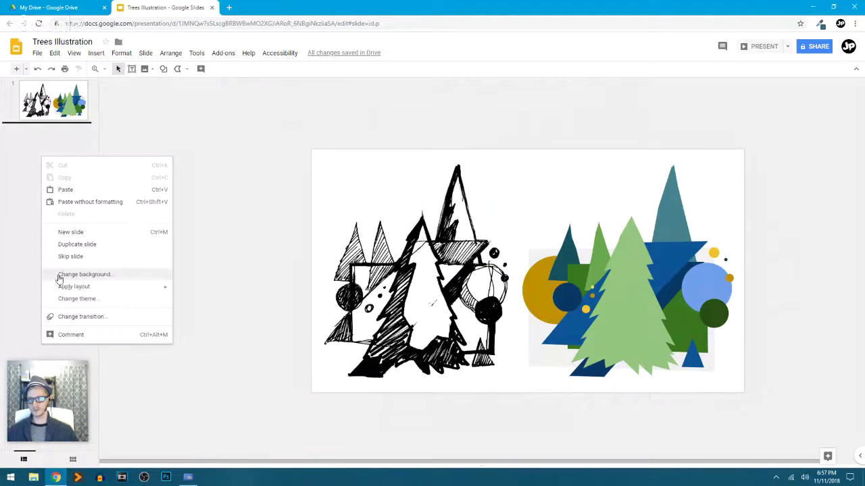
left_click(92, 234)
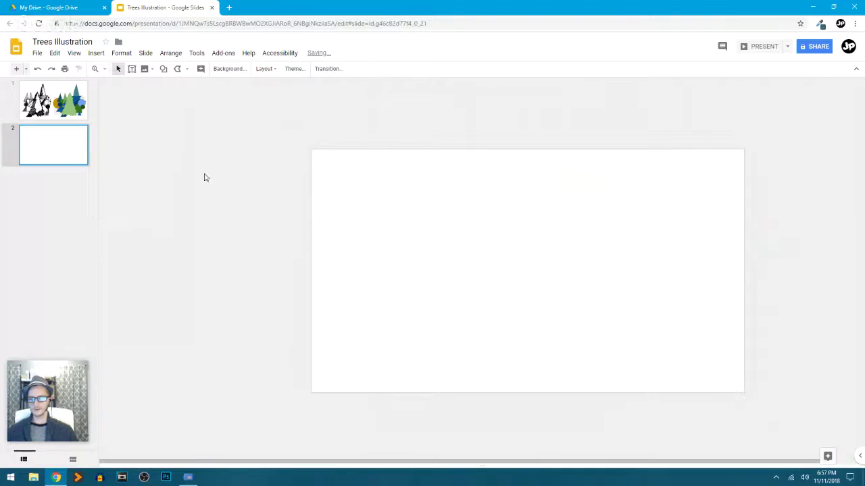
Step: Copy the illustration group from slide 1 and paste it onto slide 2
key("Up")
left_click(654, 247)
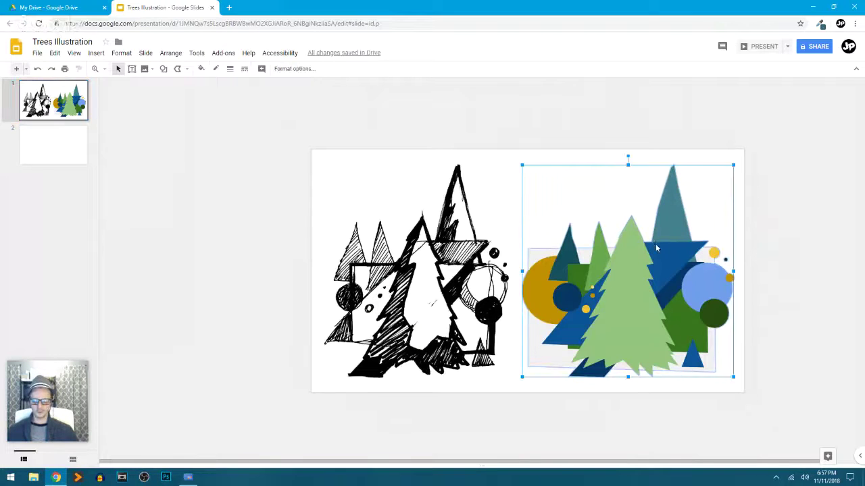
left_click(55, 154)
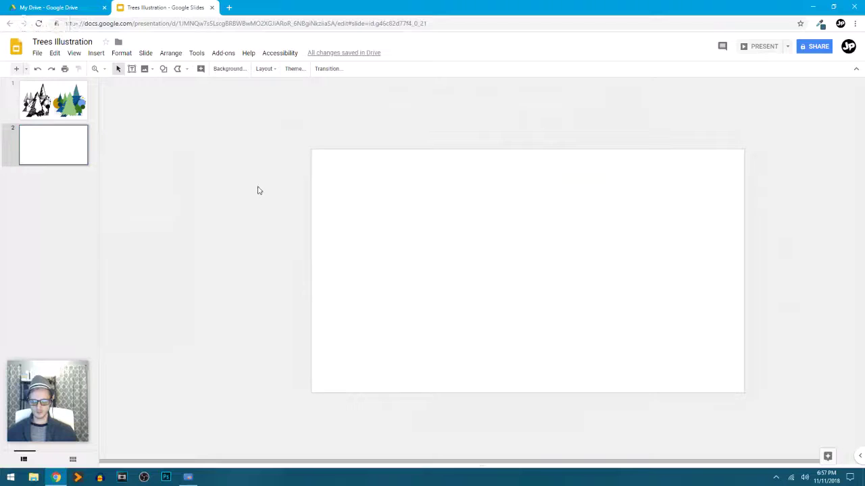
key("ctrl+v")
left_click(436, 248)
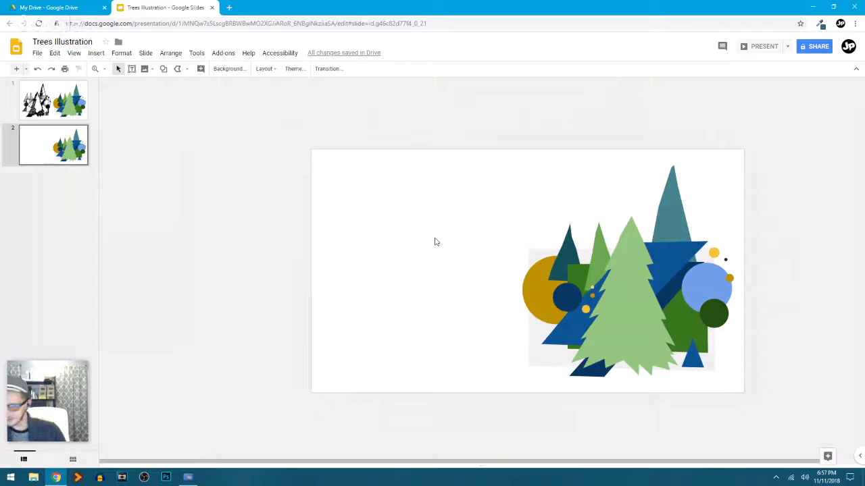
Step: Insert word art reading "HAPPY" on slide 2 and move it to the slide's upper-left area
left_click(96, 53)
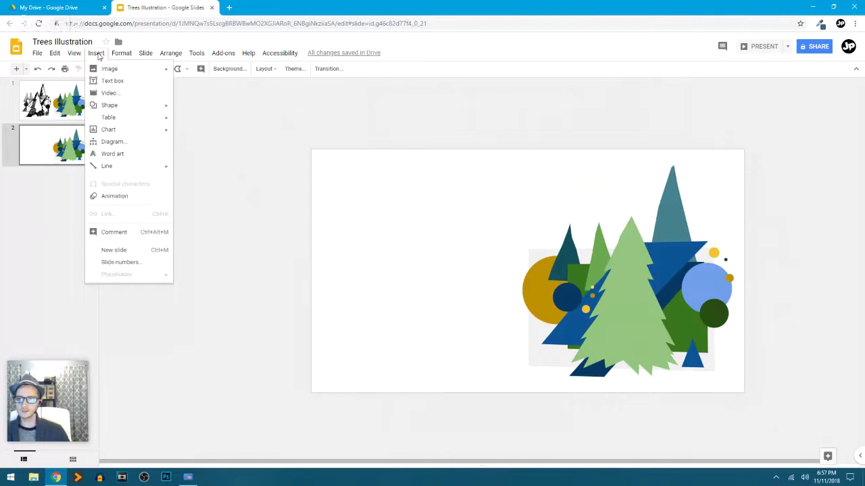
left_click(133, 155)
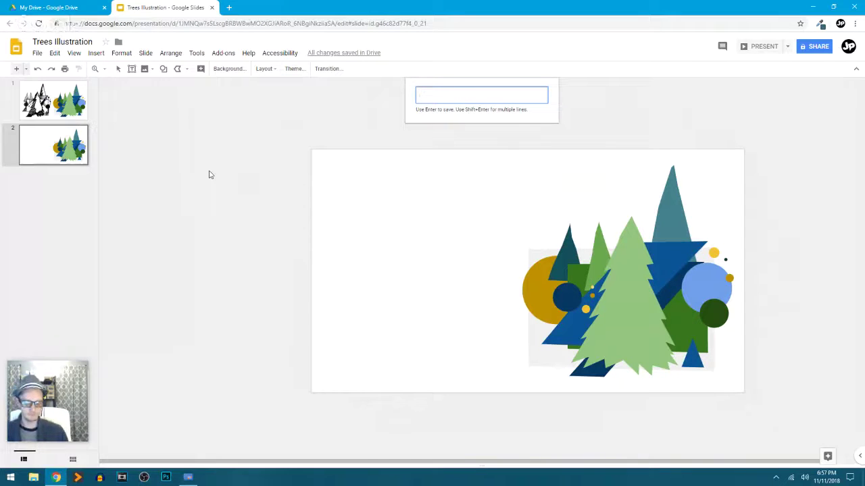
type("HAPPY")
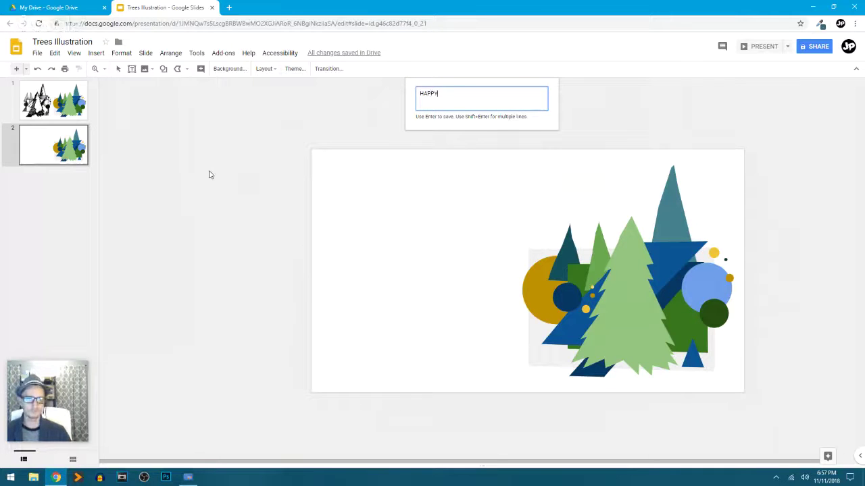
key("Return")
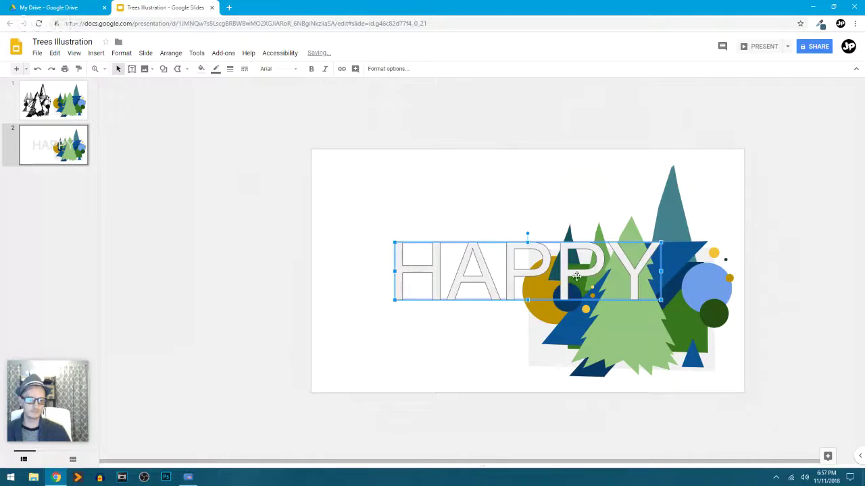
left_click_drag(515, 277, 440, 204)
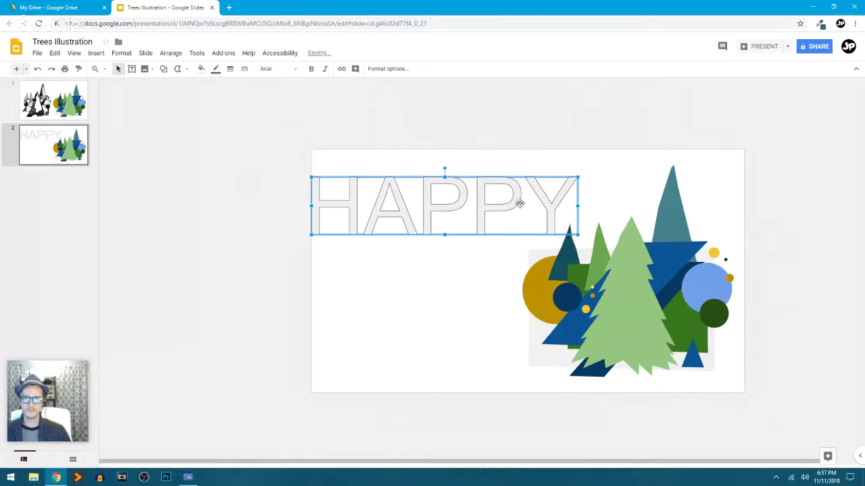
Step: Set the font of the HAPPY word art on slide 2 to Merriweather
left_click(296, 71)
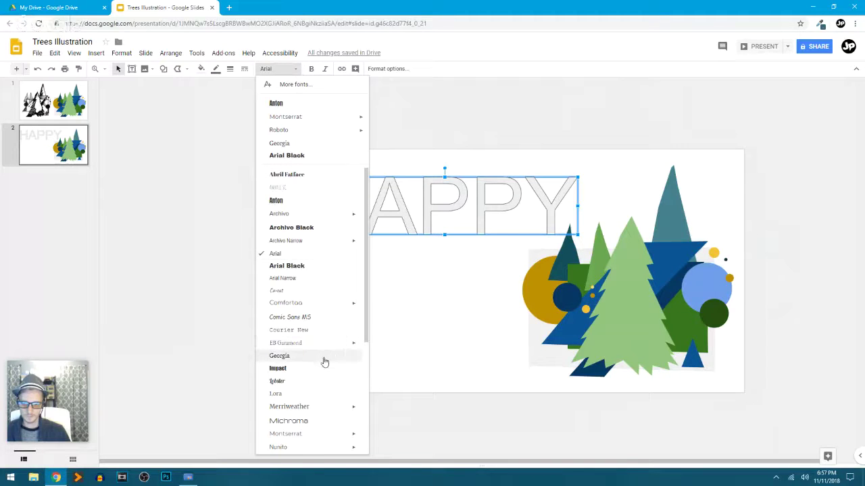
scroll(324, 351, "down", 3)
left_click(313, 272)
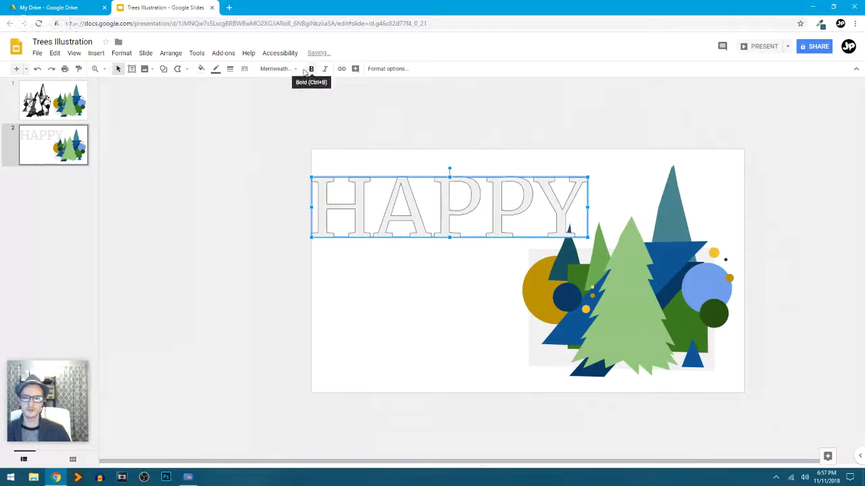
Step: Remove the outline of the HAPPY word art and fill the letters with dark green
left_click(201, 68)
left_click(274, 97)
left_click(200, 69)
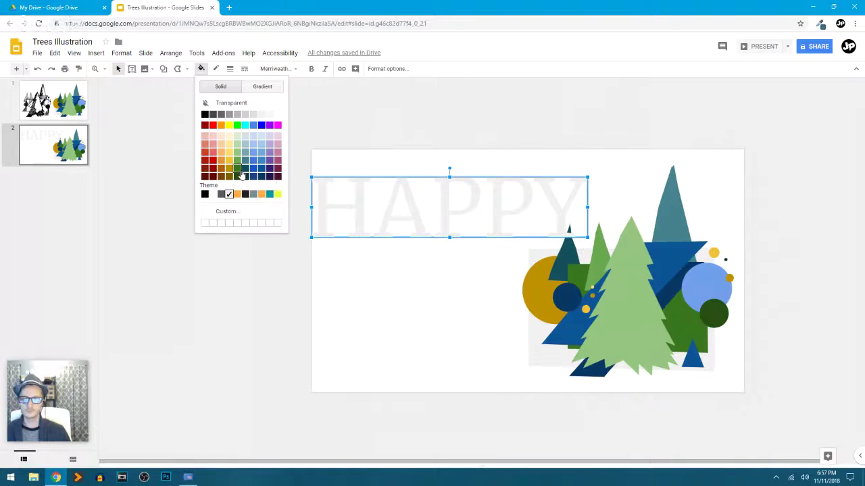
left_click(239, 171)
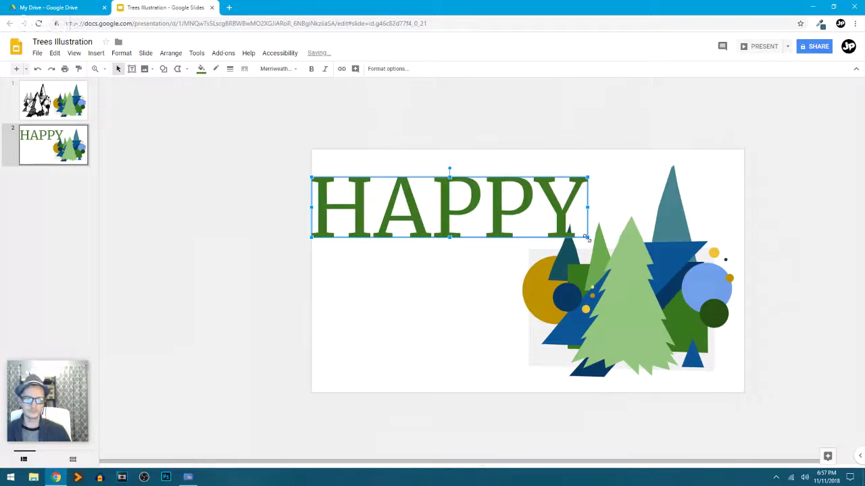
Step: Scale the HAPPY word art down and place it in the slide's upper-left area, clear of the trees
left_click_drag(587, 237, 501, 218)
left_click_drag(424, 204, 438, 218)
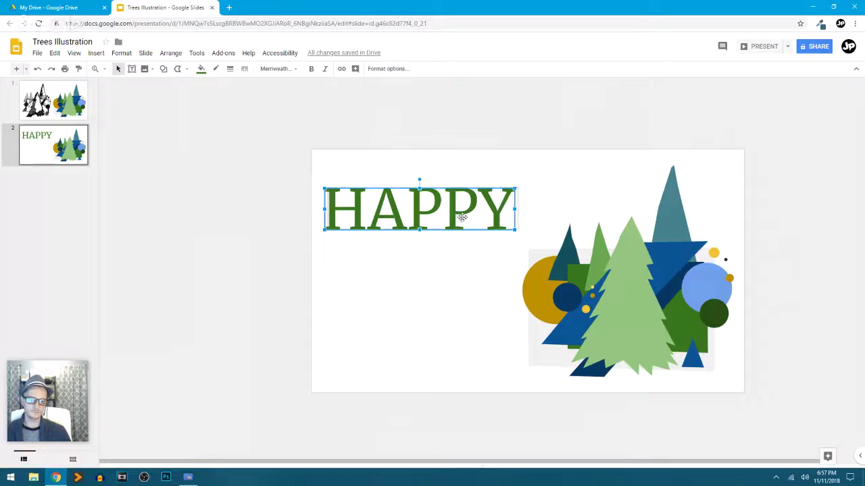
left_click_drag(456, 224, 464, 216)
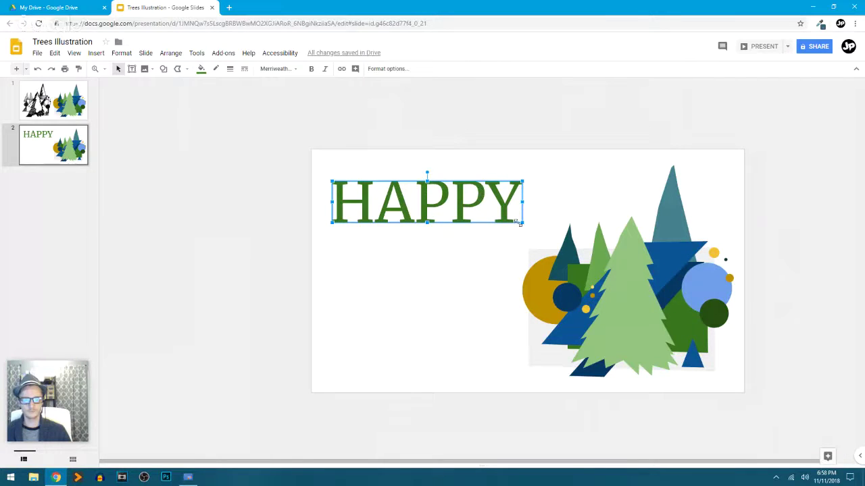
Step: Shrink the HAPPY word art slightly, duplicate it directly below, and change the copy's text to "HOLIDAYS"
left_click_drag(520, 223, 443, 270)
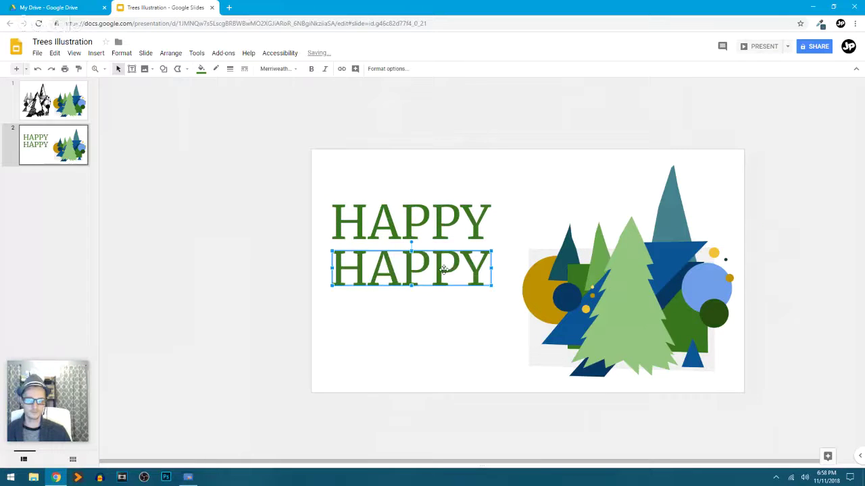
double_click(443, 270)
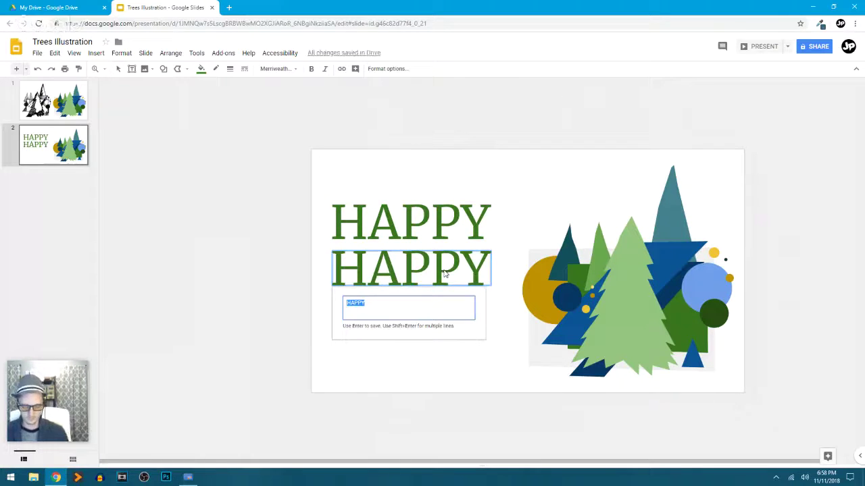
type("HOLIDAYS")
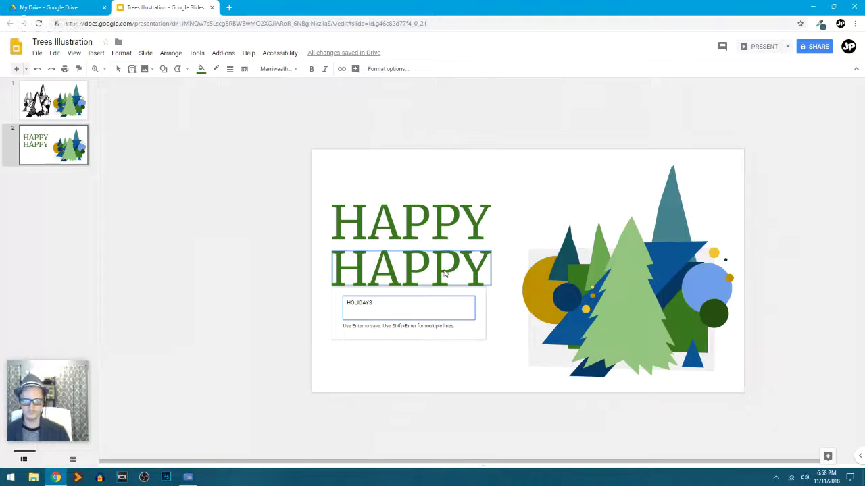
key("Return")
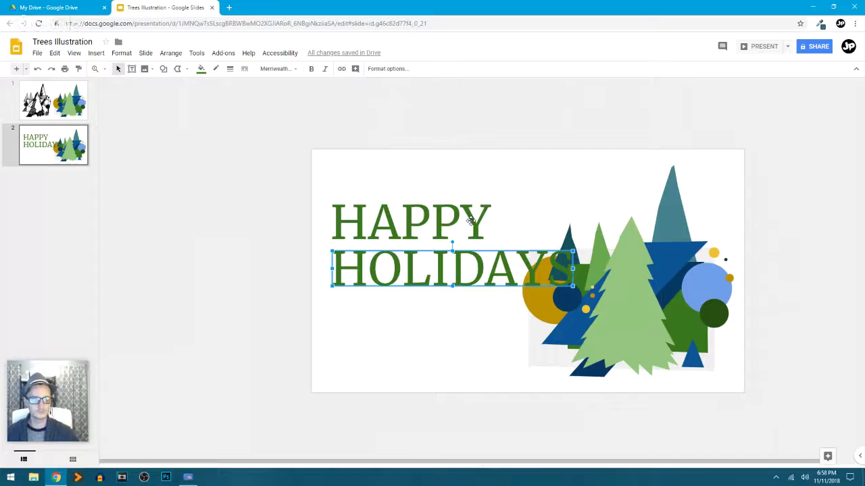
Step: Make both the HAPPY and HOLIDAYS word art bold and italic
left_click(461, 216)
left_click(476, 267, "shift")
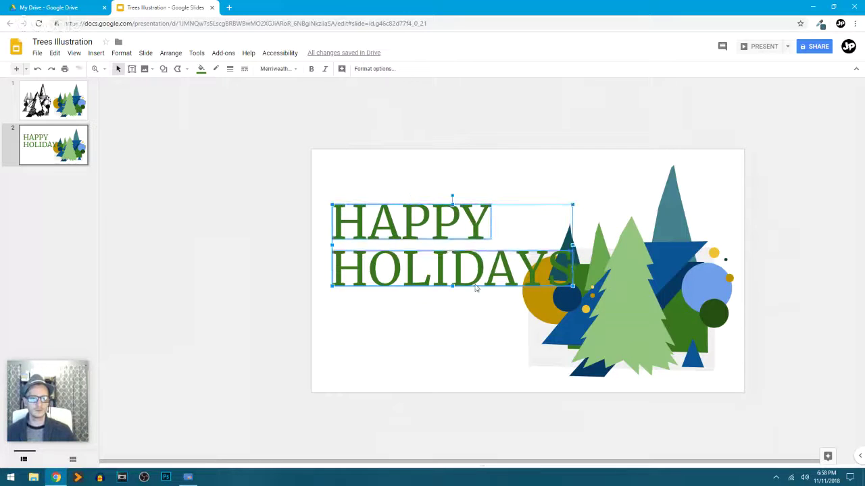
left_click(311, 69)
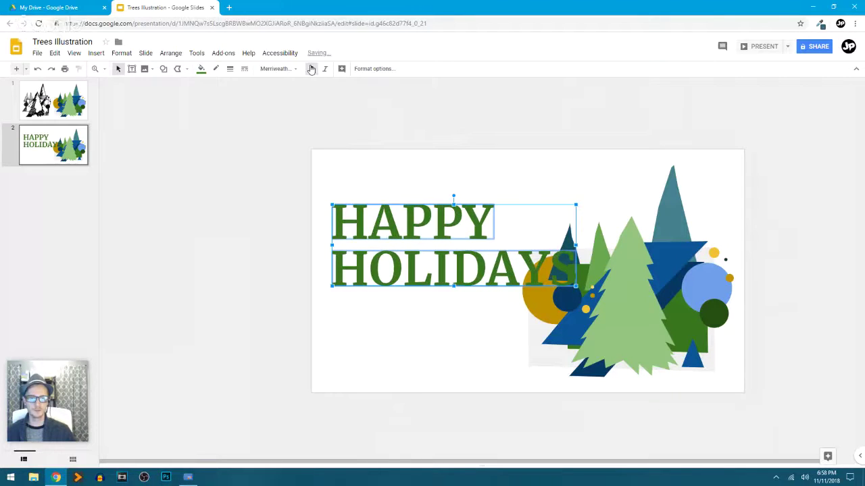
left_click(327, 71)
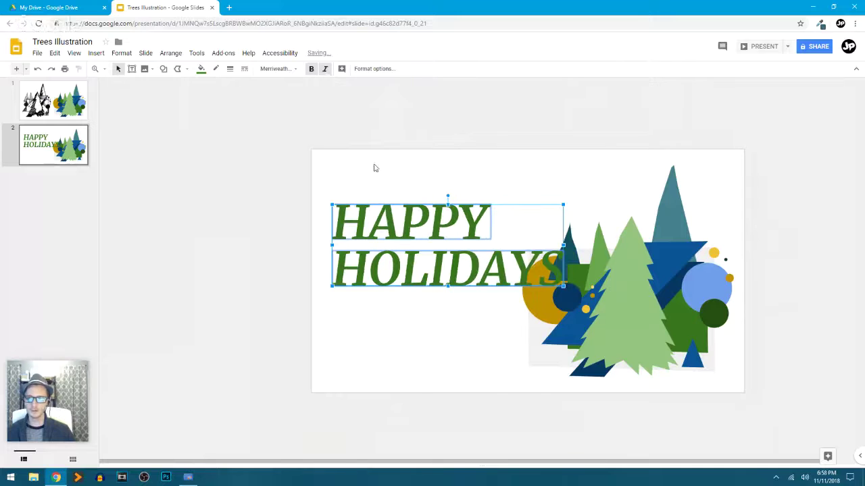
Step: Scale both word art lines down together until they clear the illustration and centre them vertically on the slide
left_click_drag(562, 285, 520, 263)
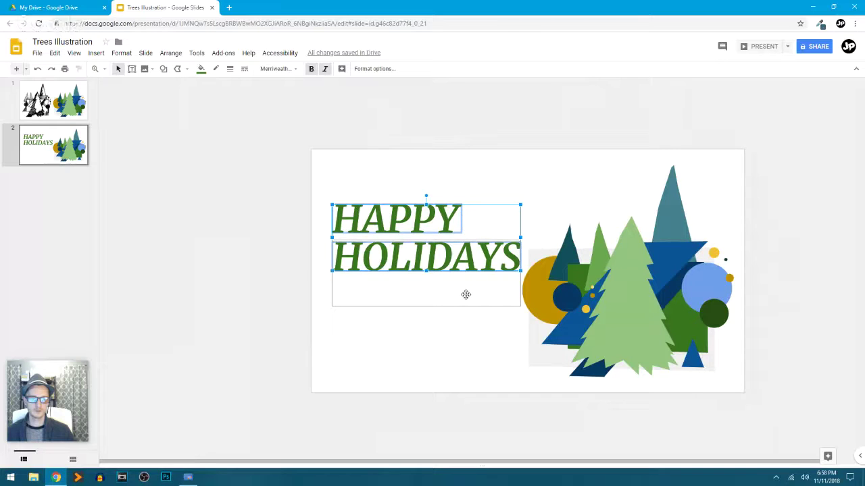
left_click_drag(466, 294, 455, 339)
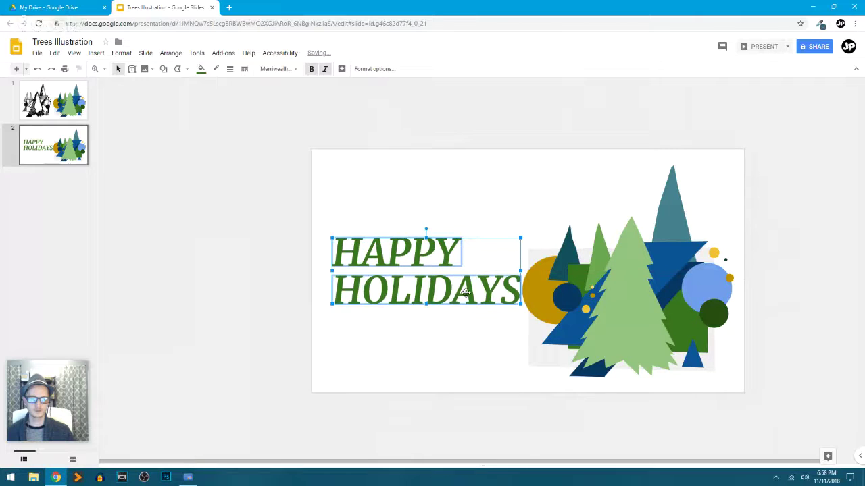
left_click(450, 342)
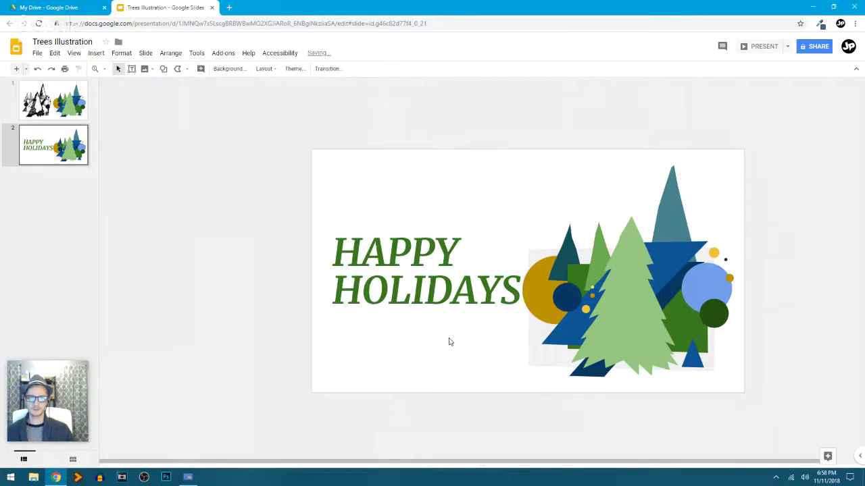
left_click(383, 255)
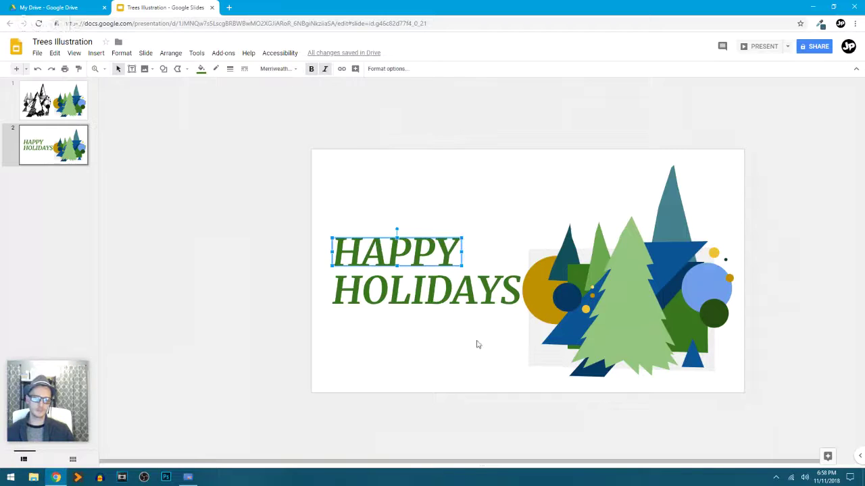
left_click(513, 299, "shift")
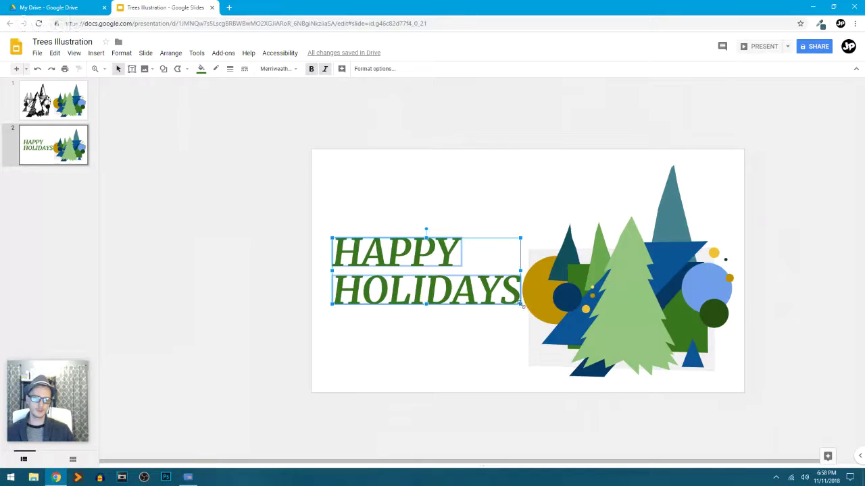
left_click_drag(521, 305, 514, 302)
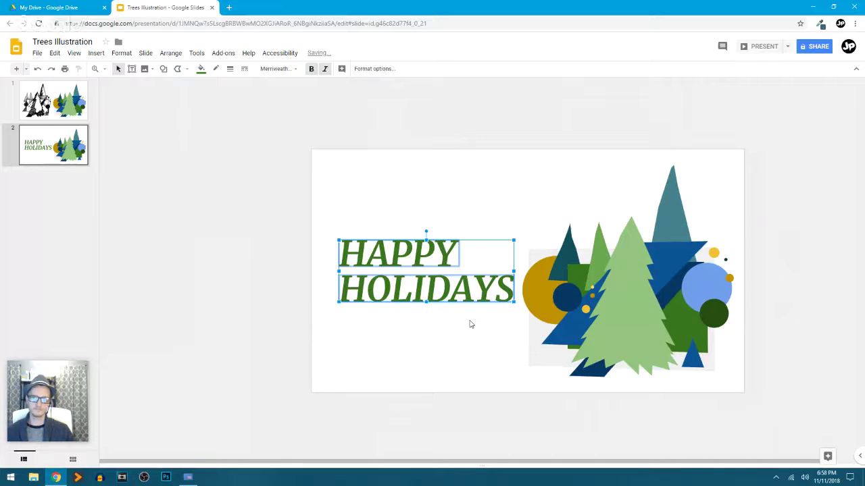
left_click(471, 324)
Step: Try dark purple and light yellow as the background colour of slide 2, and undo both changes
left_click(230, 69)
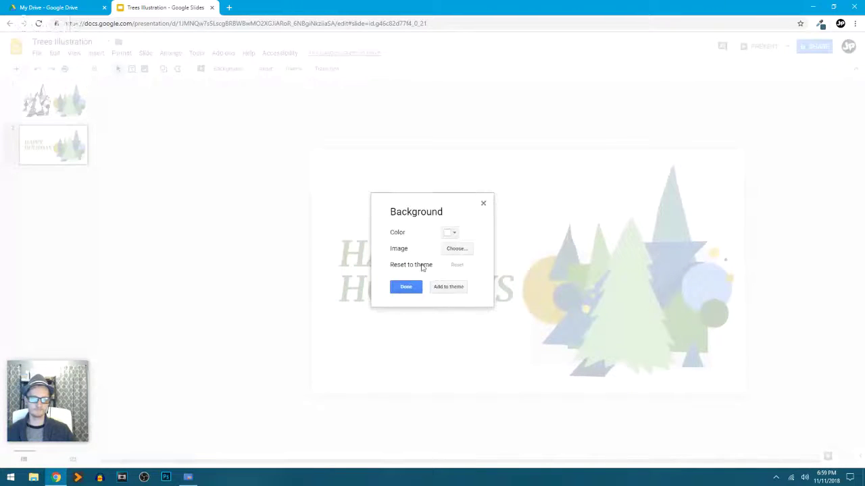
left_click(452, 233)
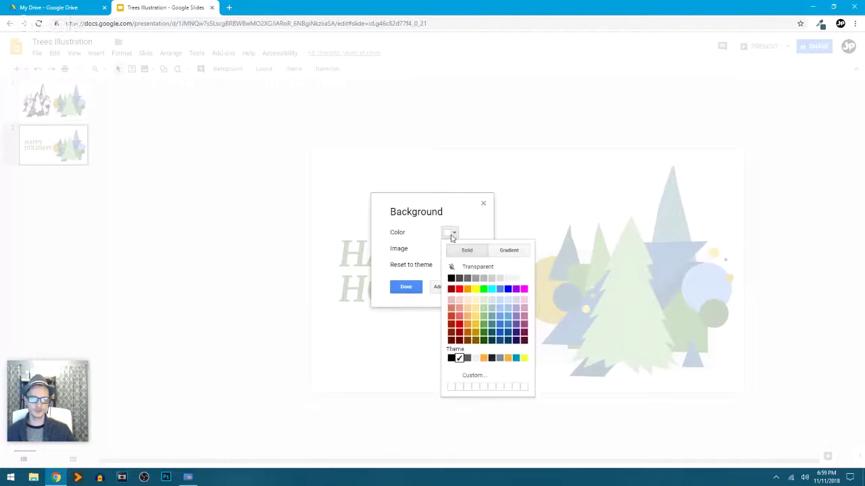
left_click(517, 339)
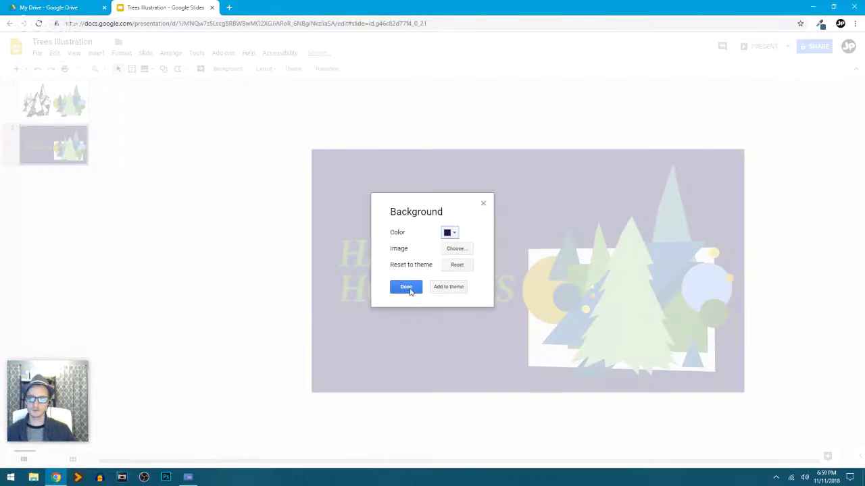
left_click(453, 233)
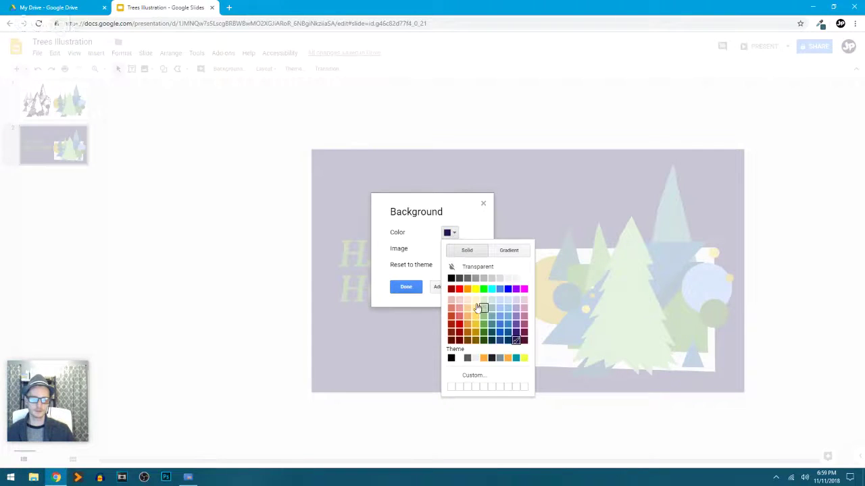
left_click(476, 300)
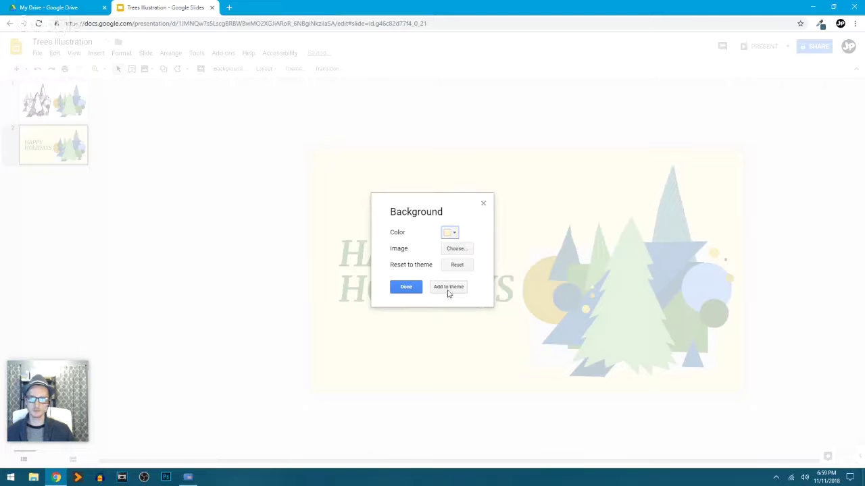
left_click(405, 287)
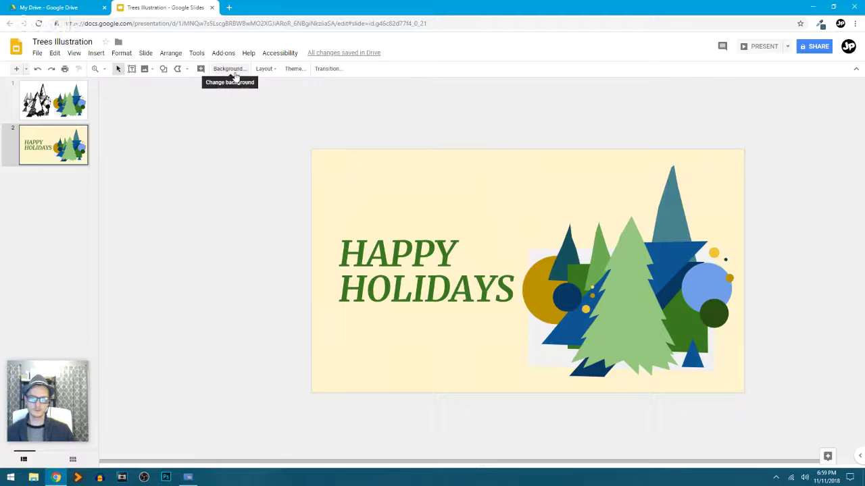
key("ctrl+z")
key("ctrl+z")
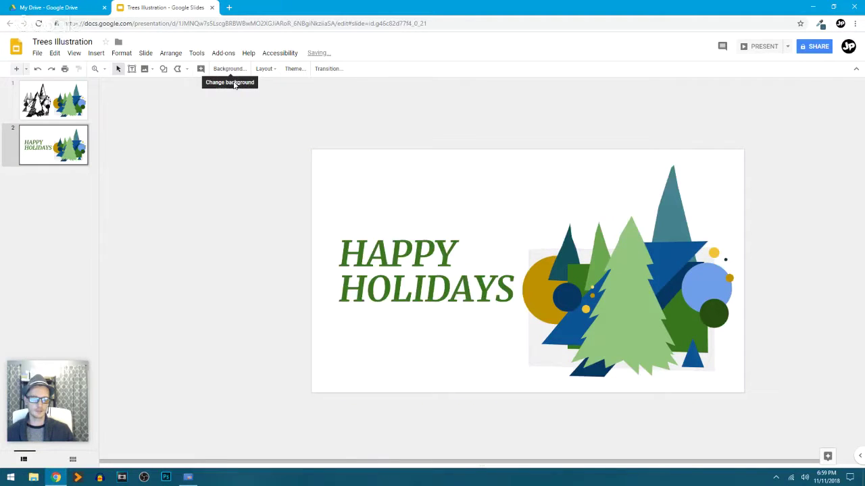
Step: Select the word art and the illustration group together and shift them slightly left to balance the slide margins
left_click(681, 298)
left_click(779, 322)
left_click(679, 319)
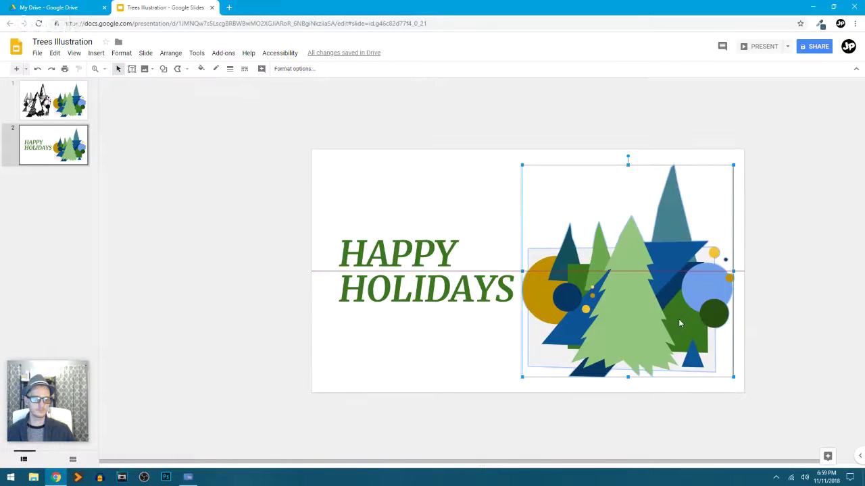
left_click_drag(679, 320, 678, 319)
left_click_drag(772, 279, 450, 266)
left_click_drag(660, 301, 652, 300)
left_click(771, 241)
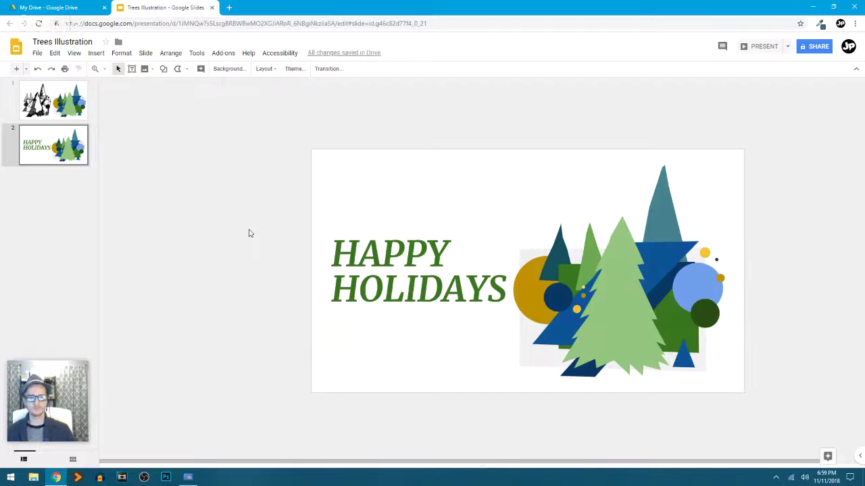
left_click(627, 305)
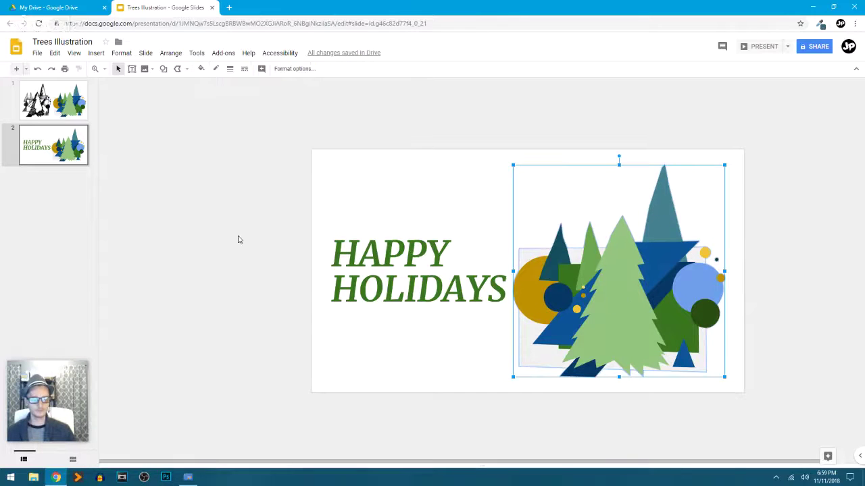
left_click(261, 230)
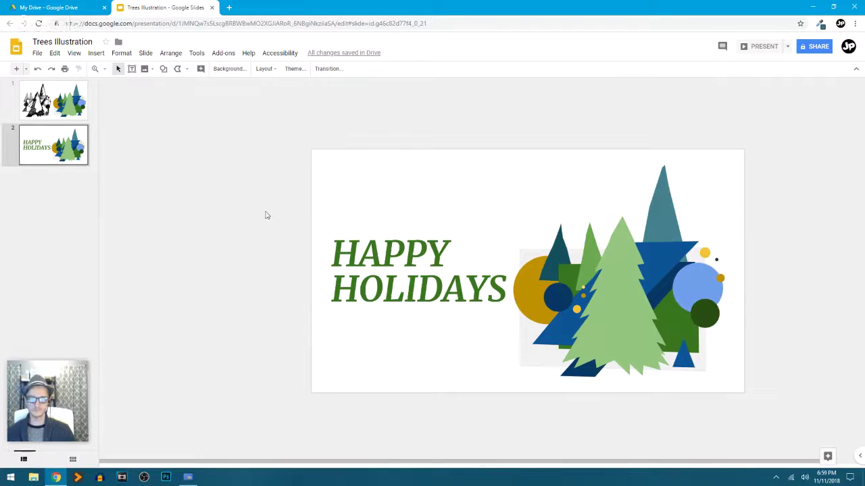
Step: Duplicate slide 2 with the HAPPY HOLIDAYS word art and the trees illustration
key("ctrl+alt+plus")
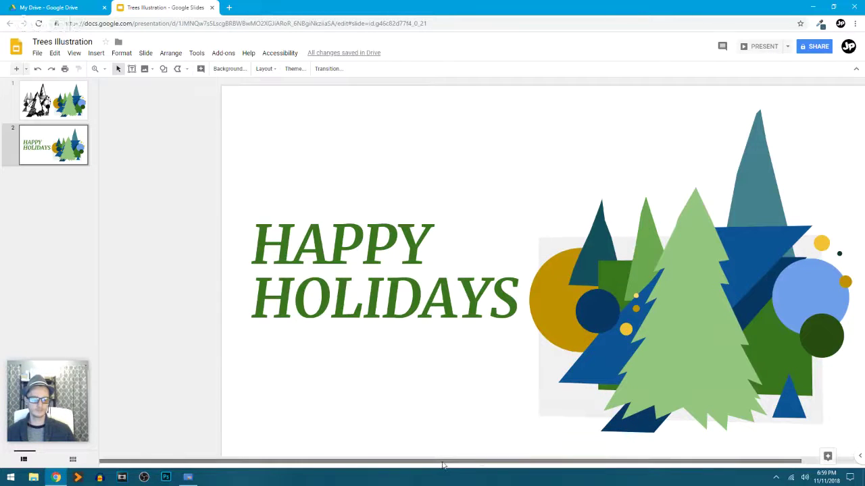
left_click_drag(437, 460, 507, 460)
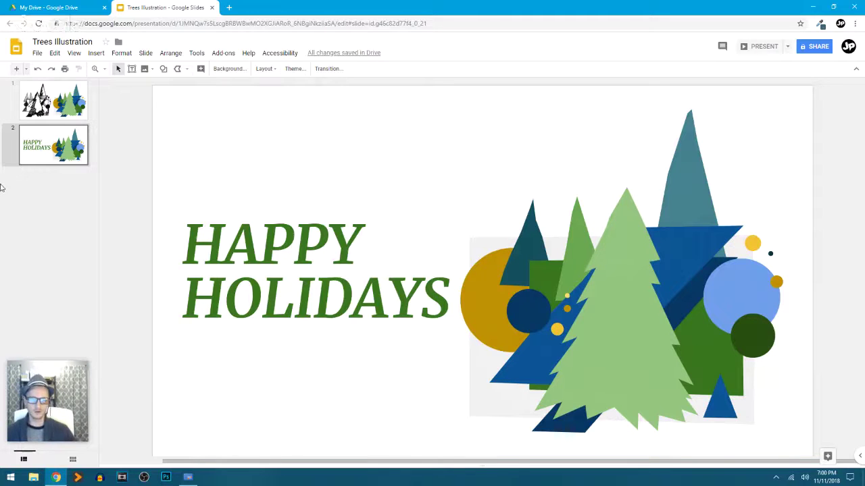
left_click(64, 152)
right_click(65, 153)
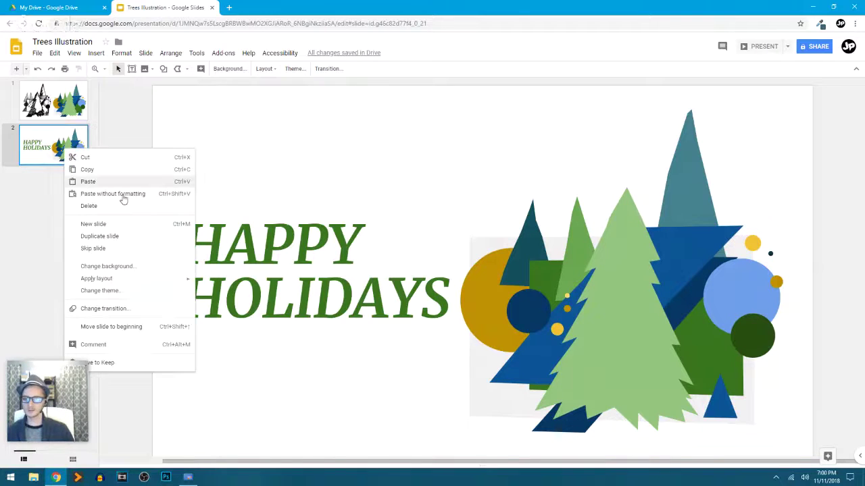
left_click(119, 237)
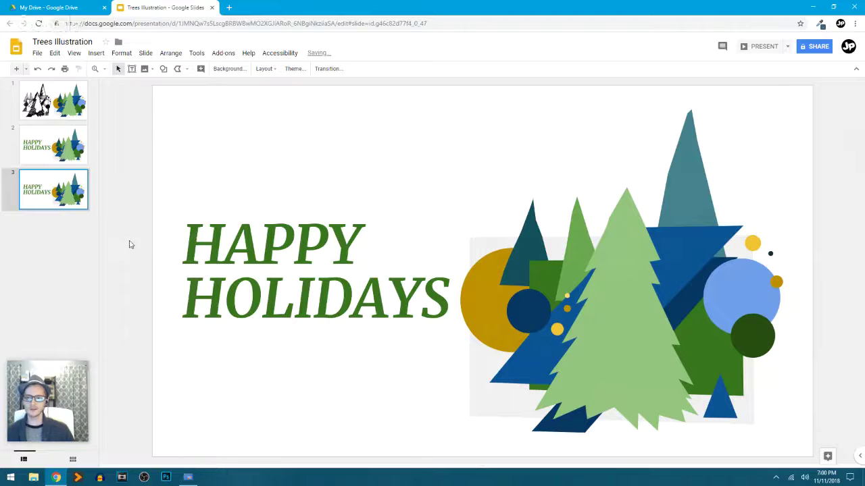
Step: On the duplicated slide, park both HAPPY HOLIDAYS word art lines off the slide and move the trees illustration to the slide's left half
left_click(347, 283)
left_click(346, 248, "shift")
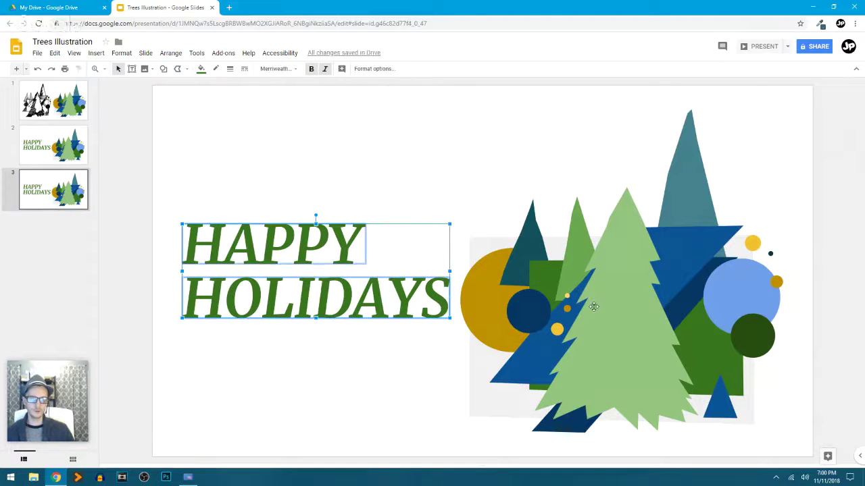
left_click(679, 304)
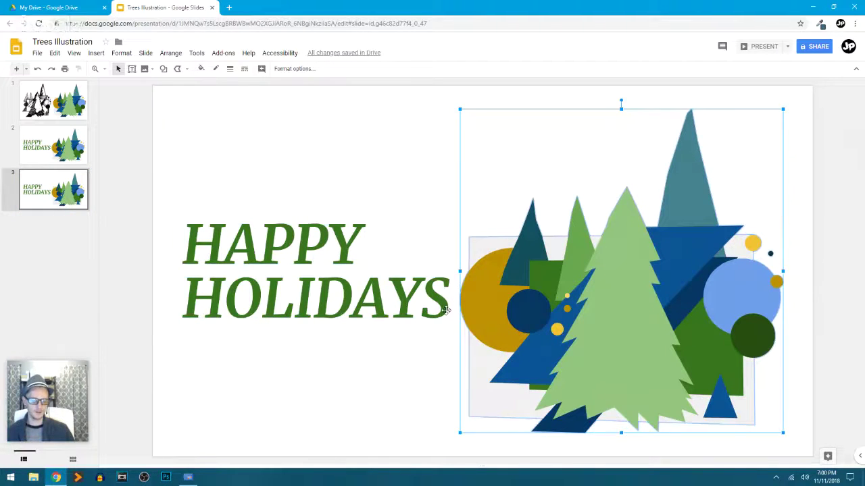
key("ctrl+alt+minus")
left_click_drag(266, 217, 387, 314)
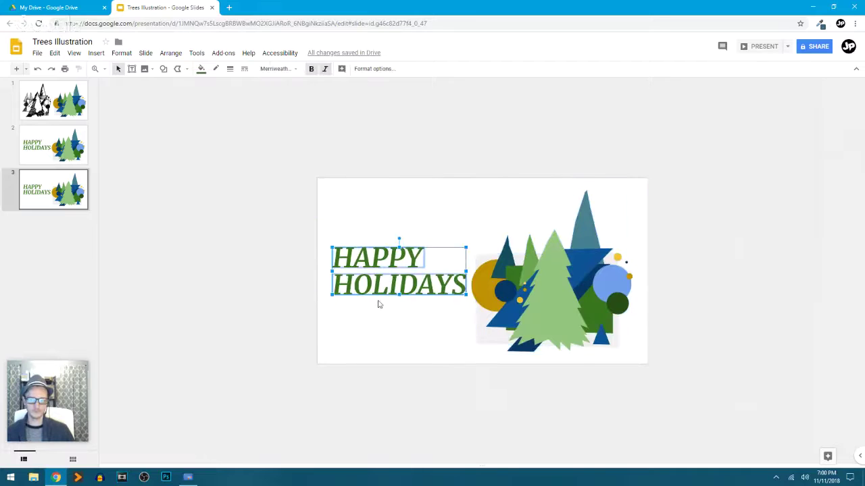
left_click_drag(348, 264, 675, 263)
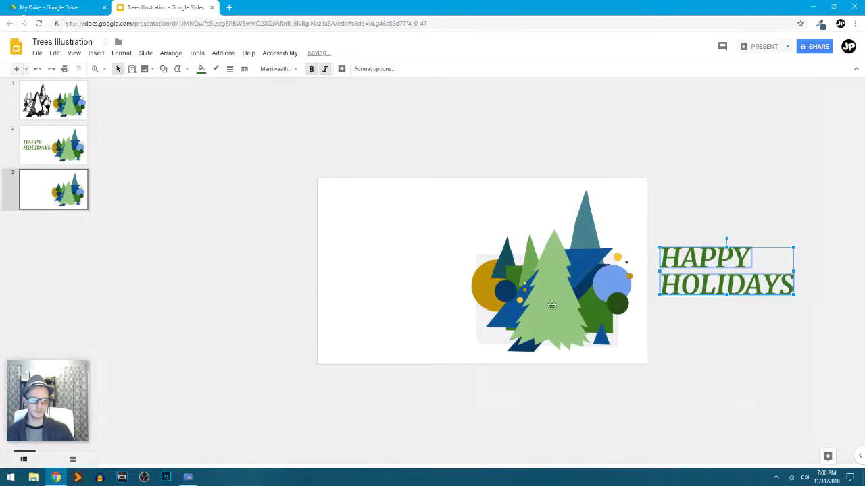
left_click_drag(550, 303, 404, 300)
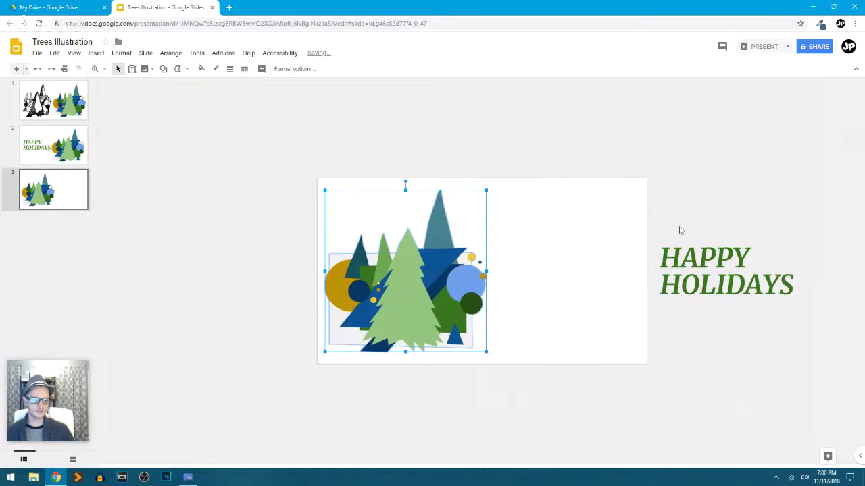
Step: Set both word art lines in non-bold Anton, place them on the slide's right half and enlarge them beside the illustration
left_click(703, 270)
left_click(282, 69)
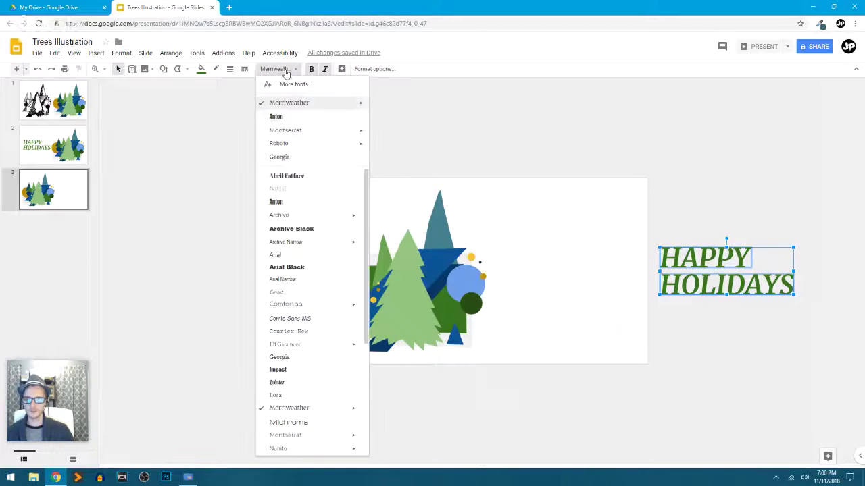
left_click(302, 204)
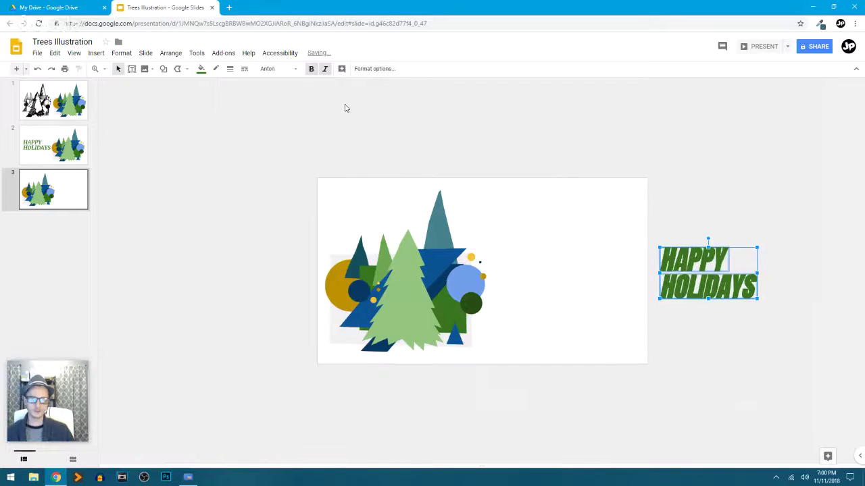
left_click_drag(671, 257, 492, 232)
left_click_drag(578, 291, 589, 297)
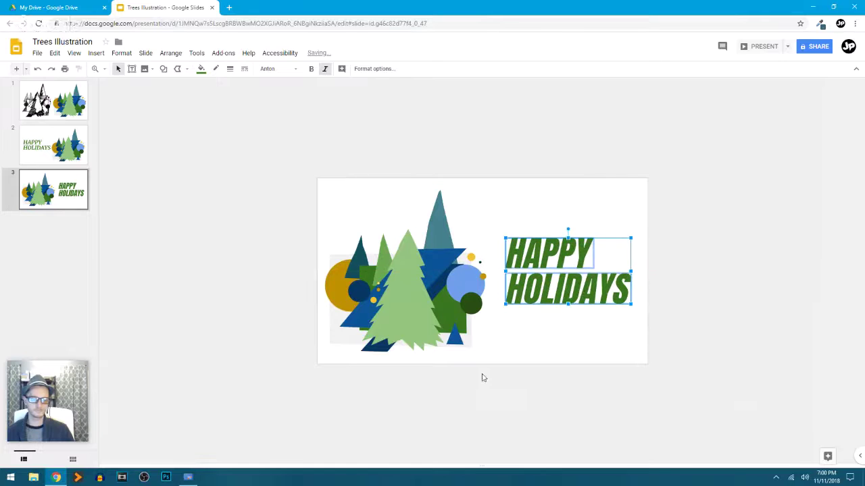
Step: Balance the side margins by moving the word art slightly left, and shift the illustration and word art together slightly right
left_click_drag(466, 409, 391, 349)
left_click_drag(460, 318, 461, 319)
left_click(660, 371)
left_click_drag(664, 385, 367, 233)
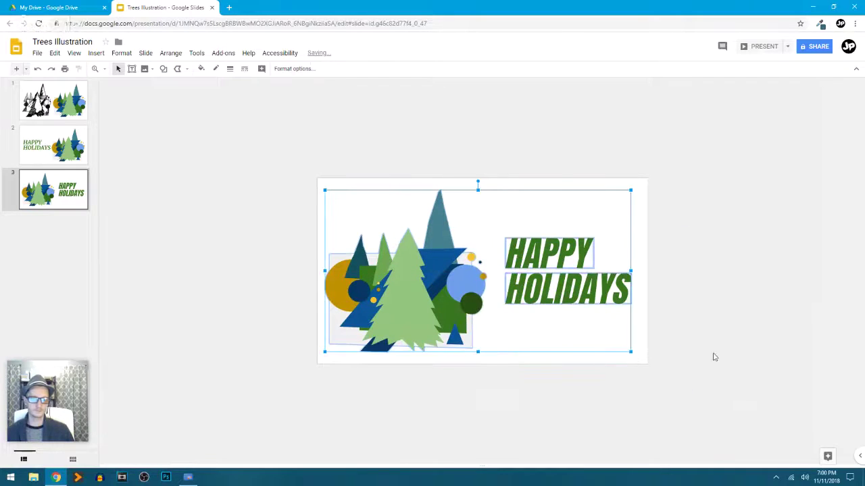
left_click(588, 292)
left_click_drag(587, 291, 583, 295)
left_click(694, 399)
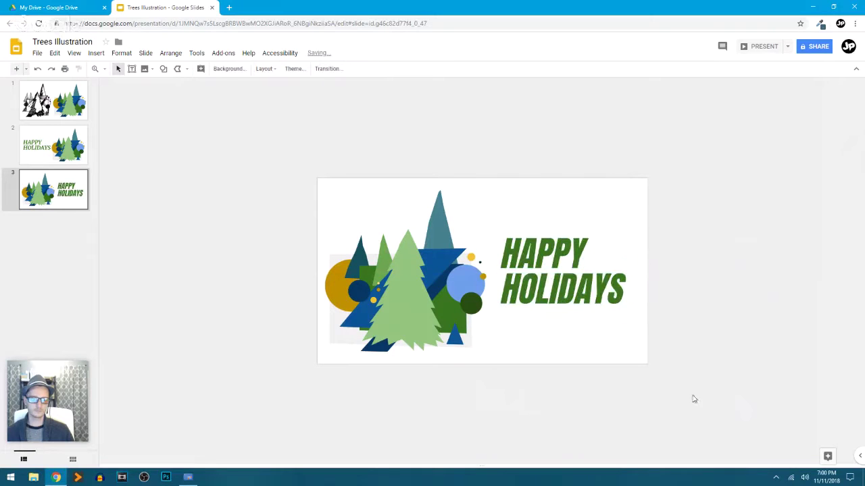
left_click_drag(665, 420, 392, 233)
left_click_drag(550, 292, 556, 293)
left_click(622, 308)
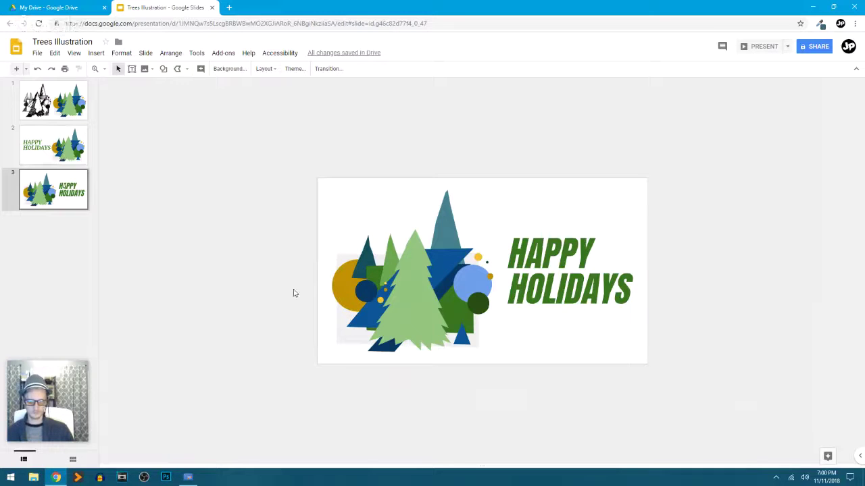
left_click(395, 292)
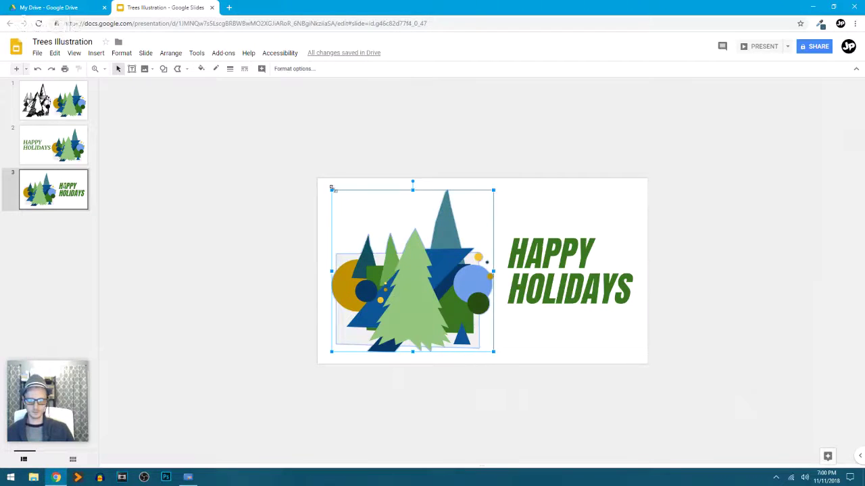
left_click_drag(331, 189, 347, 232)
left_click(236, 300)
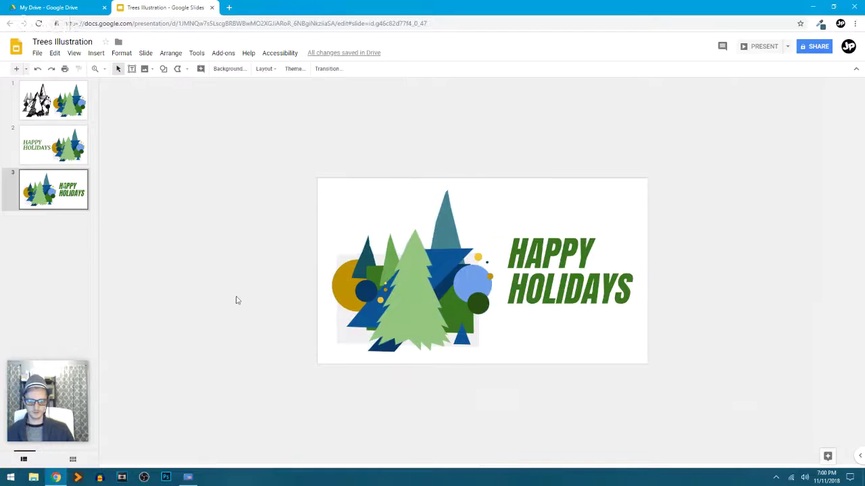
Step: Enlarge the trees illustration so it bleeds off the slide's left, top and bottom edges, and centre it vertically on the slide
left_click(375, 274)
left_click_drag(331, 191, 247, 139)
left_click_drag(248, 352, 222, 378)
left_click(186, 307)
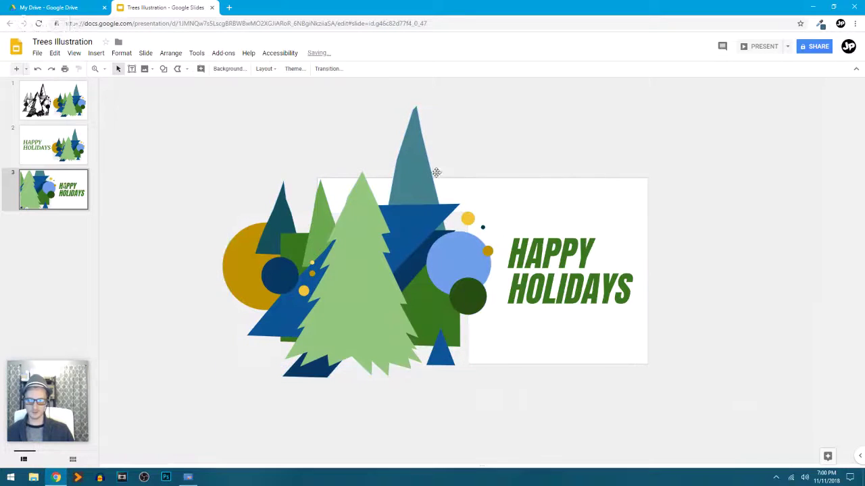
left_click(409, 235)
left_click_drag(410, 235, 419, 265)
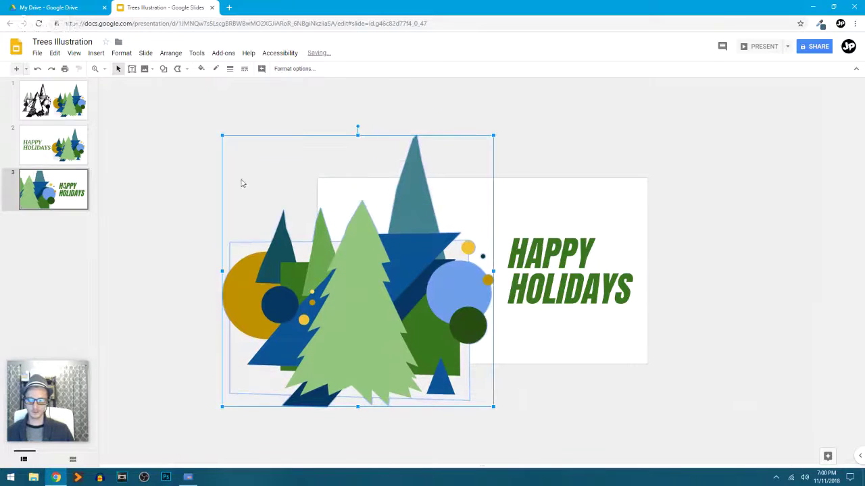
left_click(200, 179)
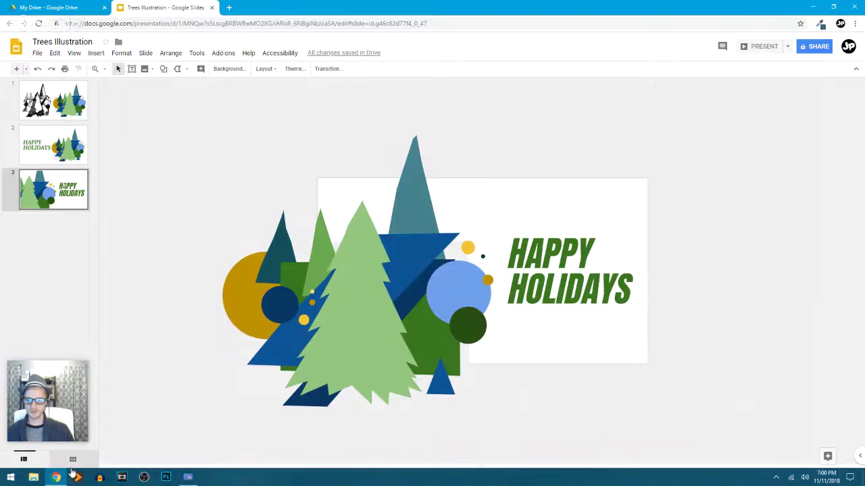
Step: Compare the three slides side by side in grid view and go back to the normal editing view
left_click(72, 460)
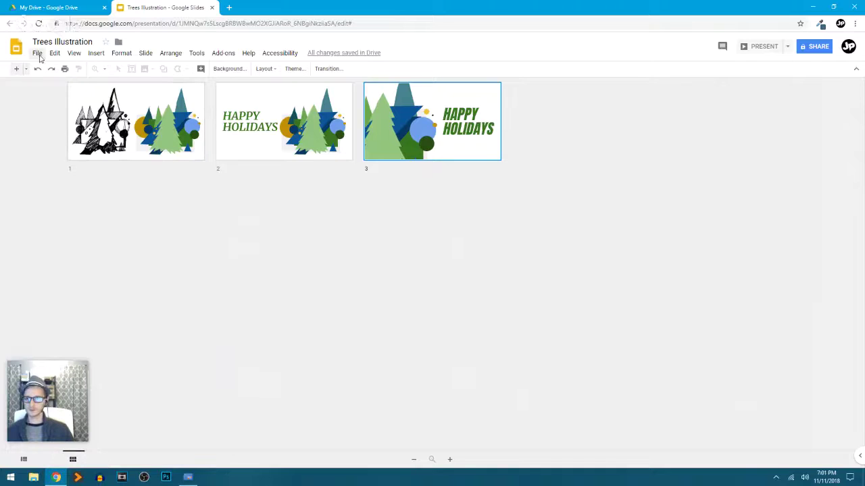
left_click(74, 53)
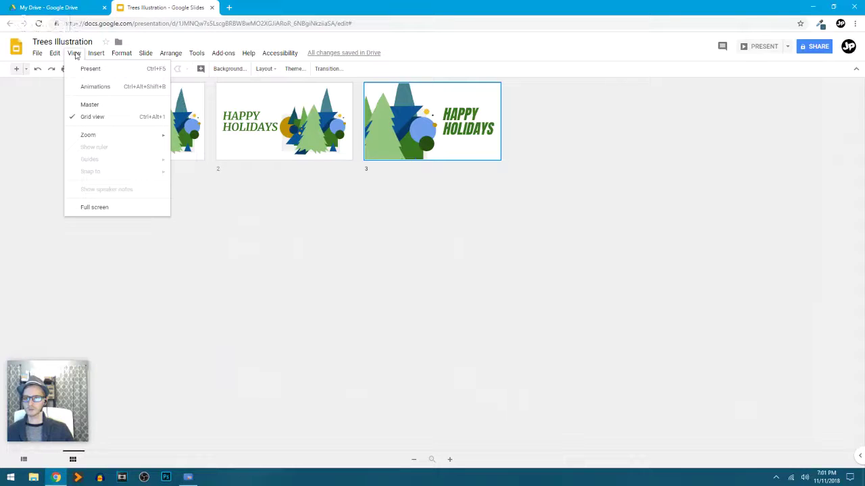
left_click(74, 54)
left_click(23, 460)
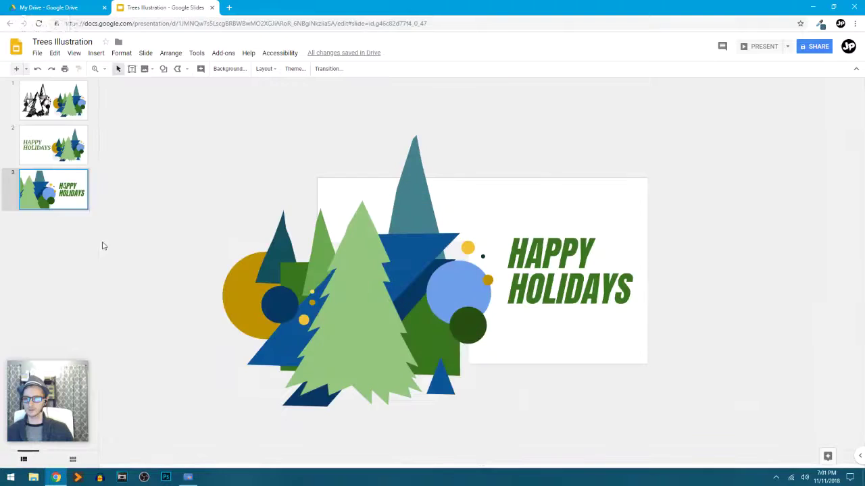
left_click(74, 53)
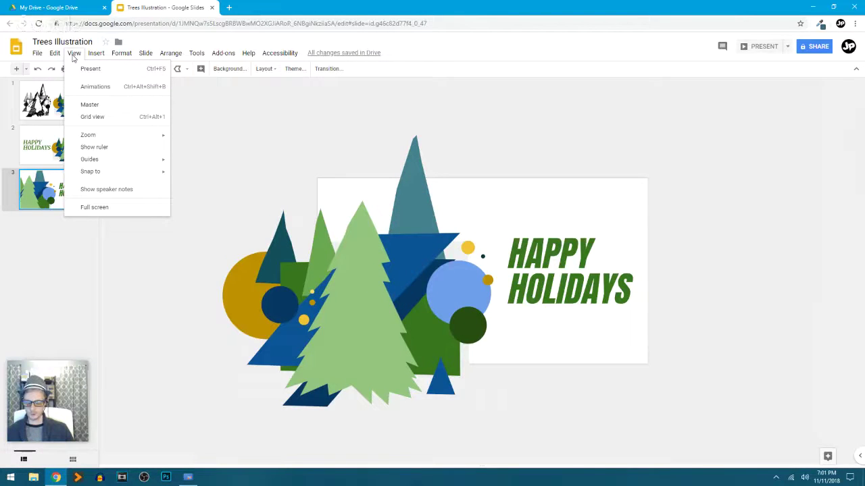
left_click(74, 54)
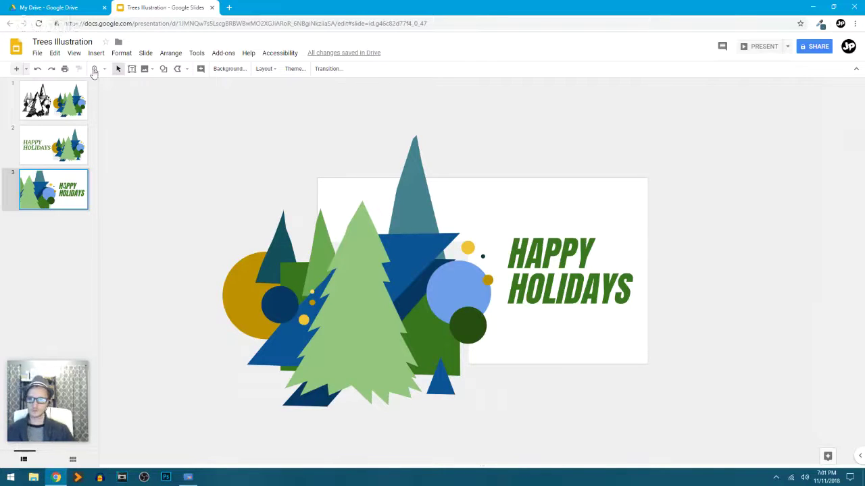
left_click(73, 54)
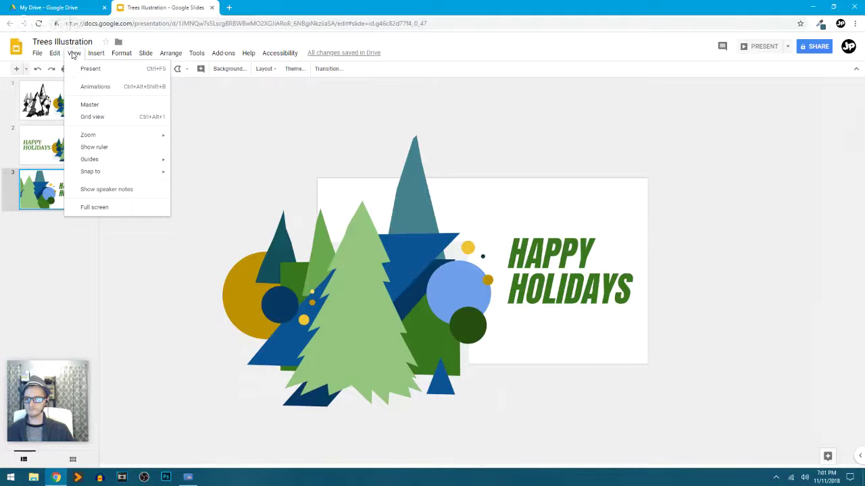
left_click(73, 54)
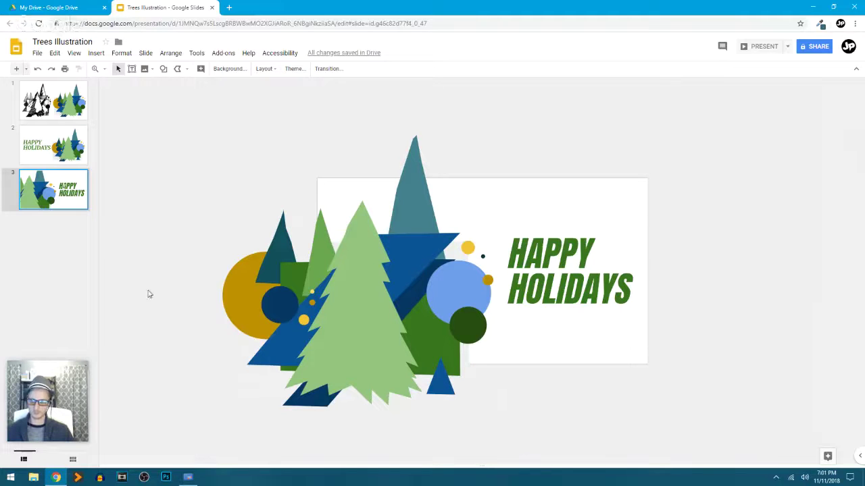
left_click(73, 460)
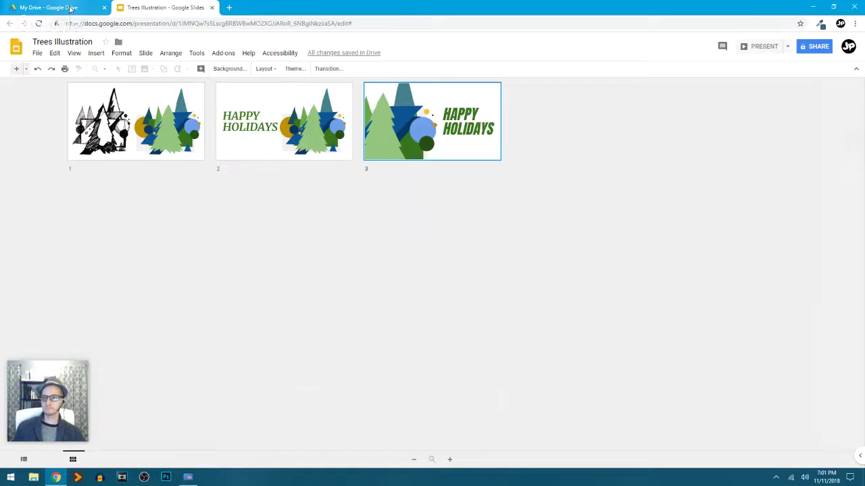
left_click(24, 459)
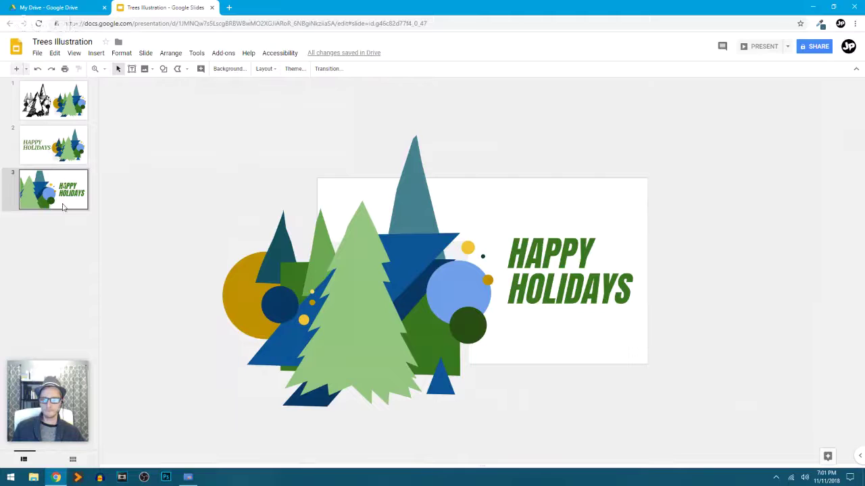
Step: Duplicate slide 3 with the oversized trees illustration and the Anton word art
left_click(70, 150)
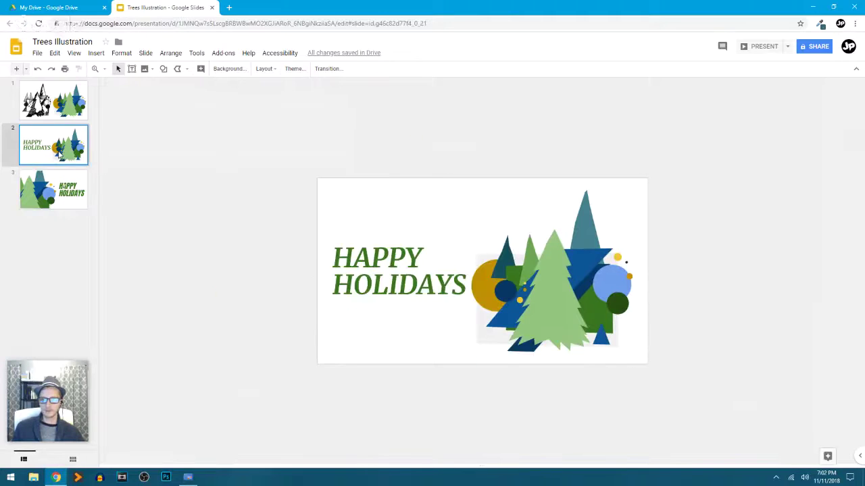
right_click(60, 154)
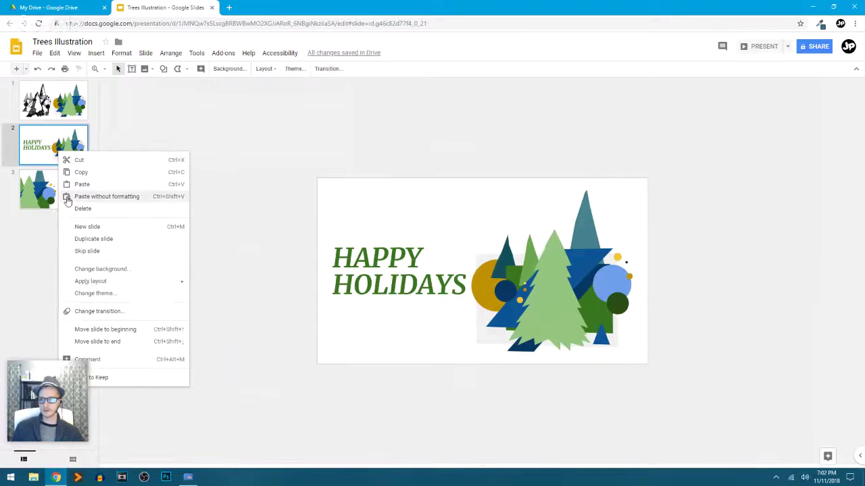
left_click(48, 193)
right_click(52, 196)
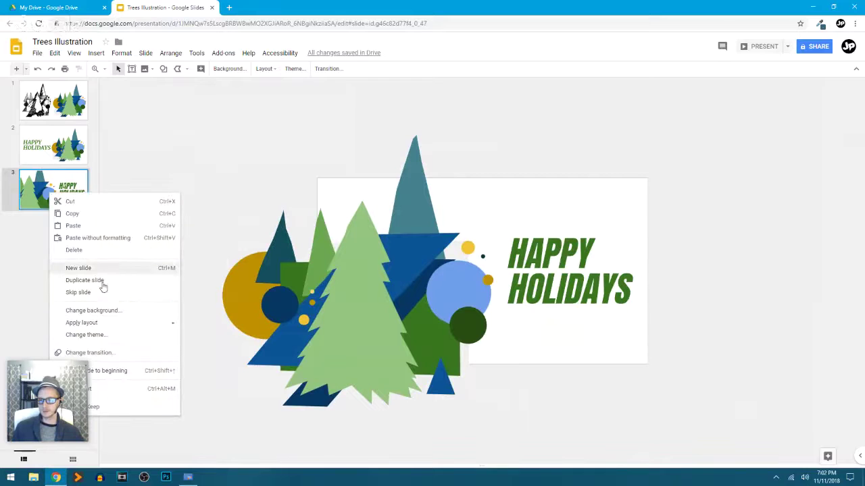
left_click(85, 280)
Step: Resize the trees illustration on slide 4 to span the full slide width and position it so it bleeds off the bottom edge
left_click(342, 284)
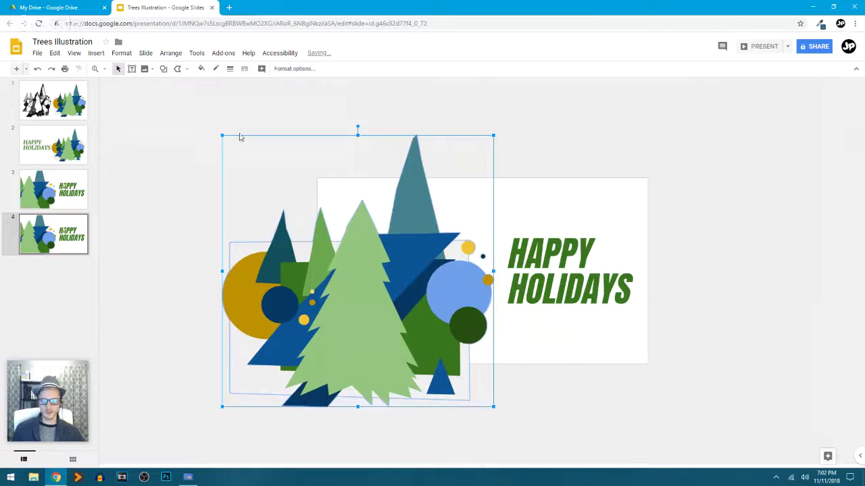
left_click_drag(220, 134, 291, 204)
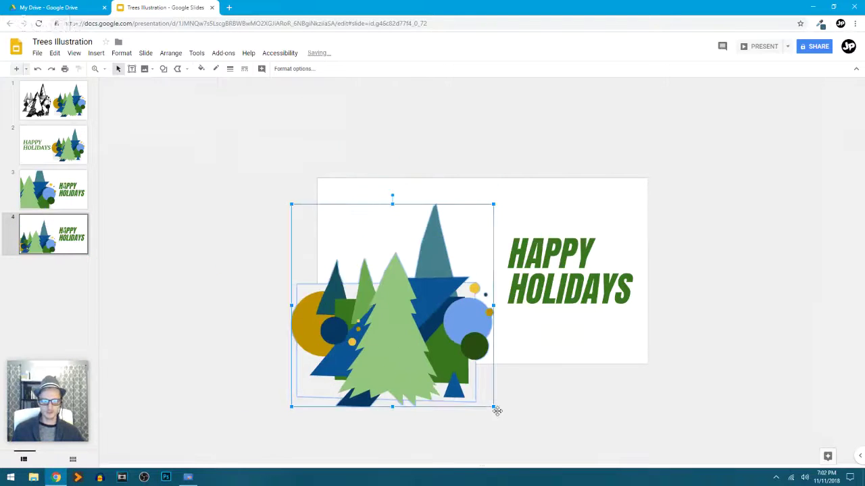
left_click_drag(493, 407, 476, 390)
left_click_drag(471, 327, 455, 330)
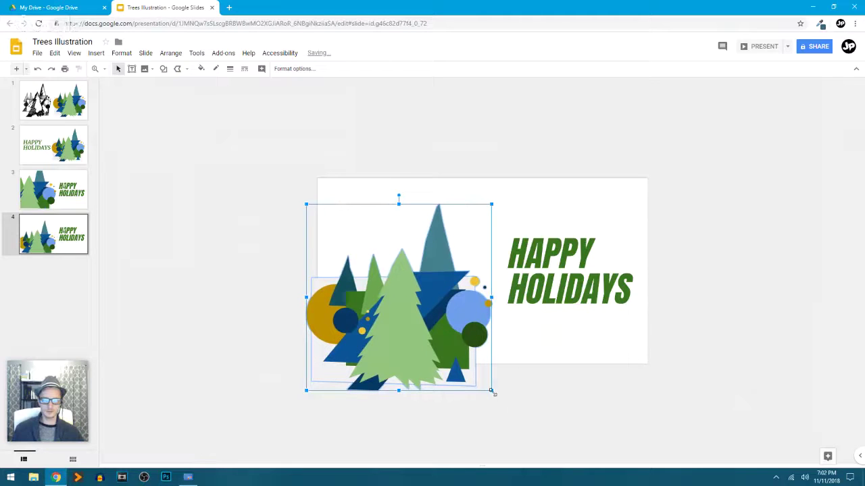
left_click_drag(491, 392, 648, 385)
left_click_drag(587, 408, 576, 372)
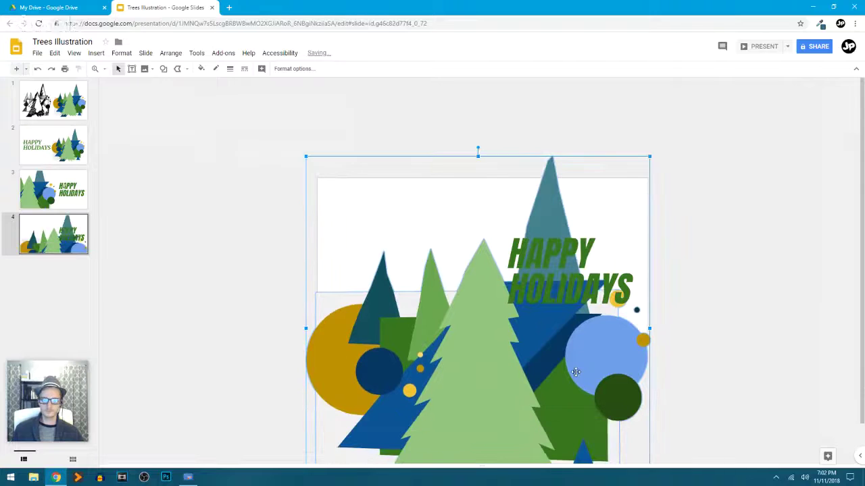
left_click(694, 306)
Step: Move both word art lines together to the slide's upper-left corner and nudge them right and down to leave a margin
left_click(593, 277)
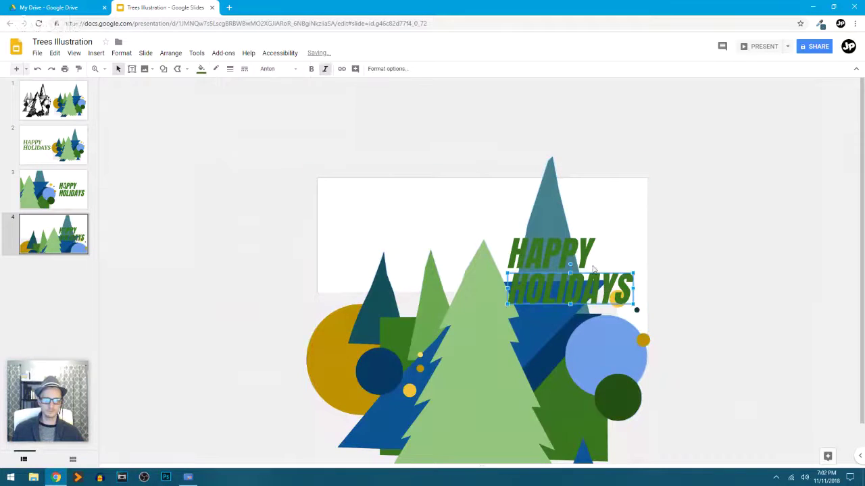
left_click(593, 266, "shift")
left_click_drag(591, 296, 401, 234)
key("Right")
key("Right")
key("Right")
key("Right")
key("Right")
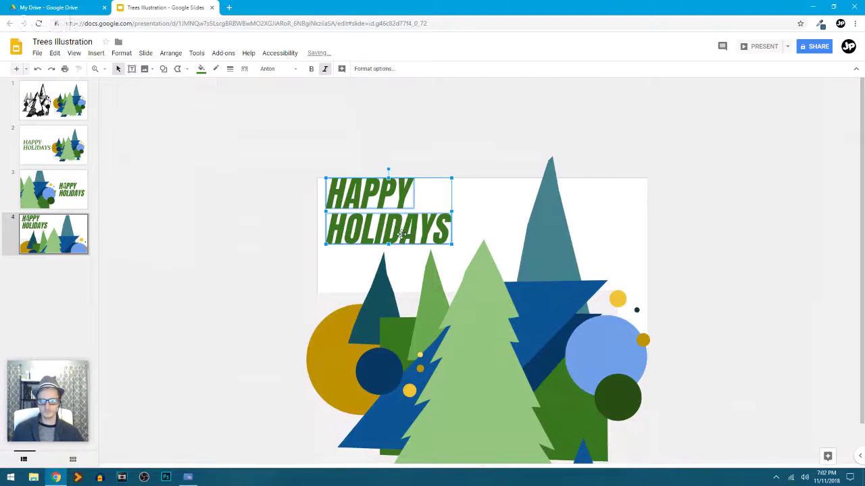
key("Down")
key("Down")
key("Down")
key("Down")
key("Down")
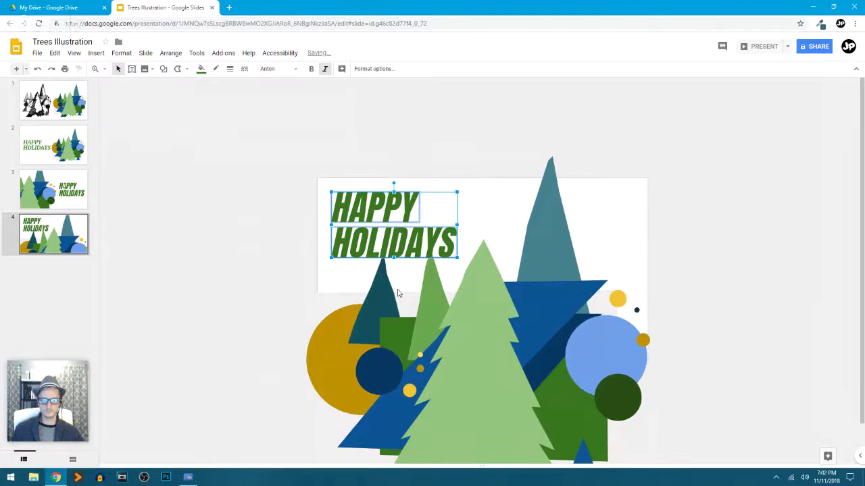
Step: Shrink the trees illustration on slide 4 to fit within the slide's side edges, and shift it slightly right
left_click(390, 371)
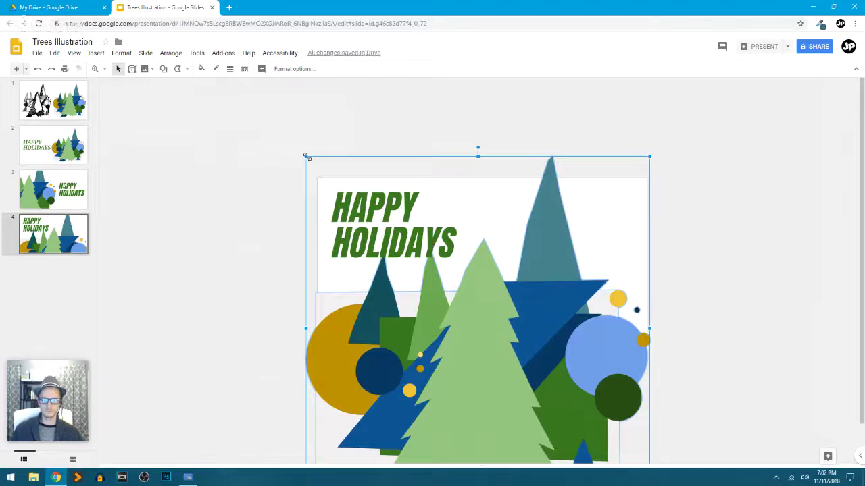
left_click_drag(306, 157, 326, 175)
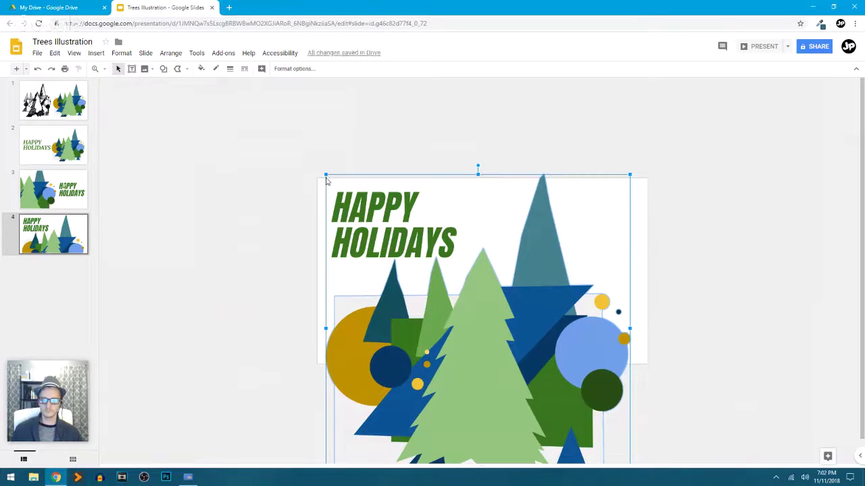
left_click_drag(326, 175, 344, 189)
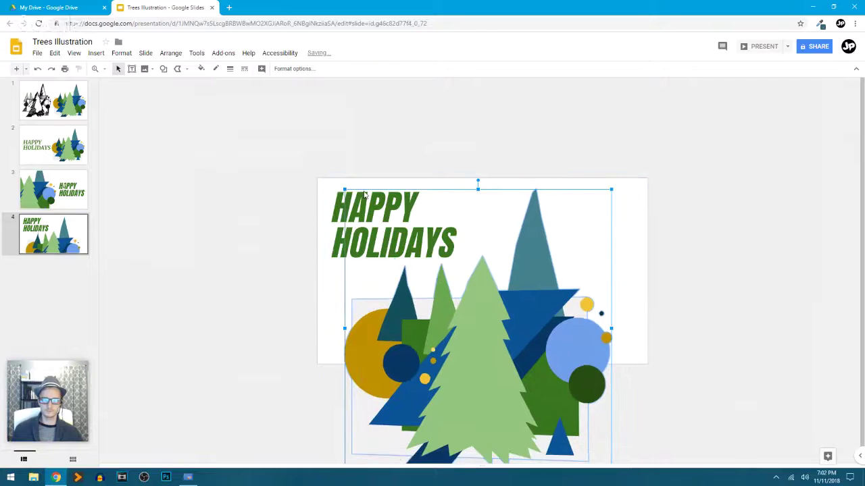
left_click_drag(481, 341, 485, 341)
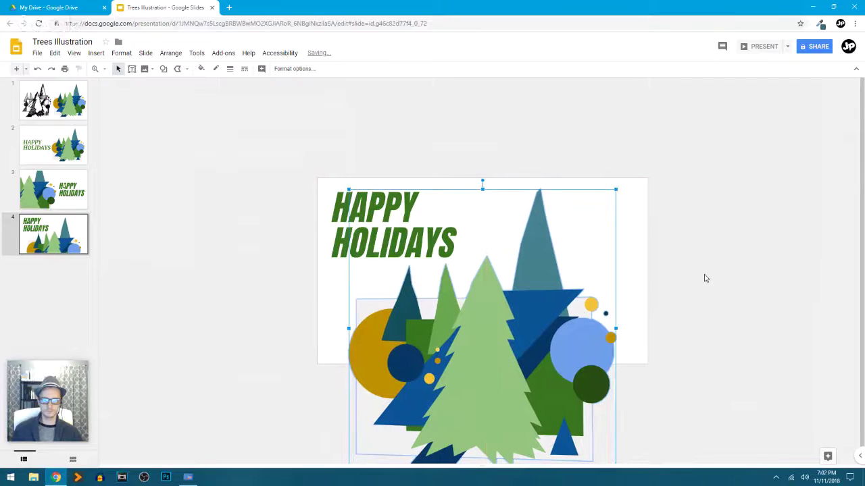
left_click(704, 276)
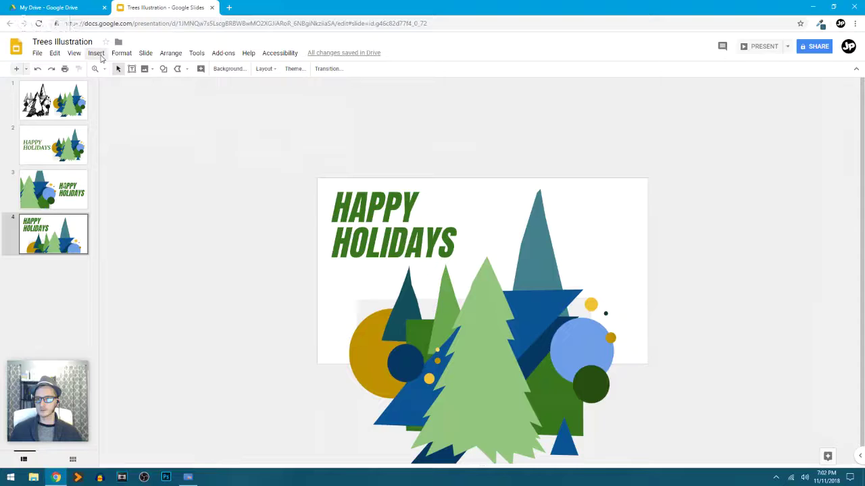
Step: Open the master for editing and duplicate the blank Title slide layout
left_click(144, 55)
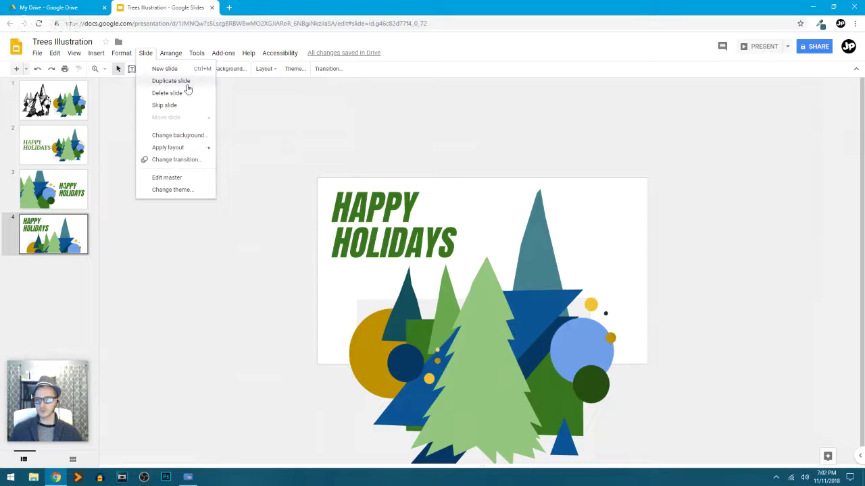
left_click(174, 179)
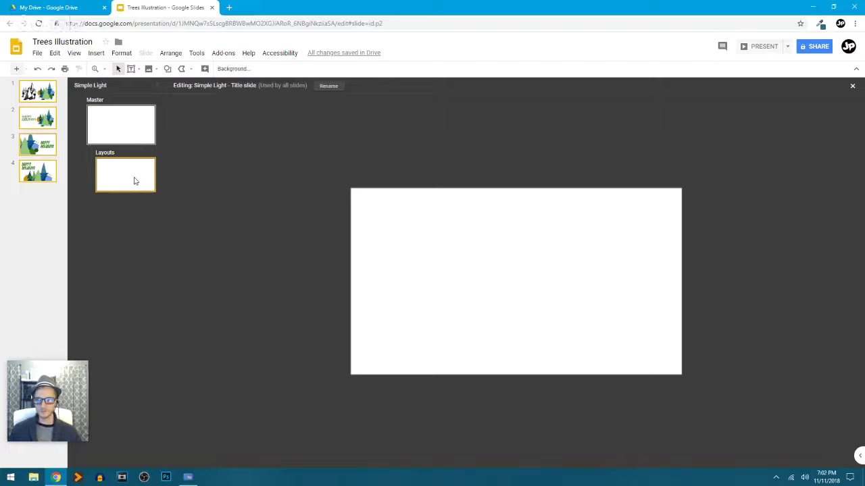
right_click(131, 211)
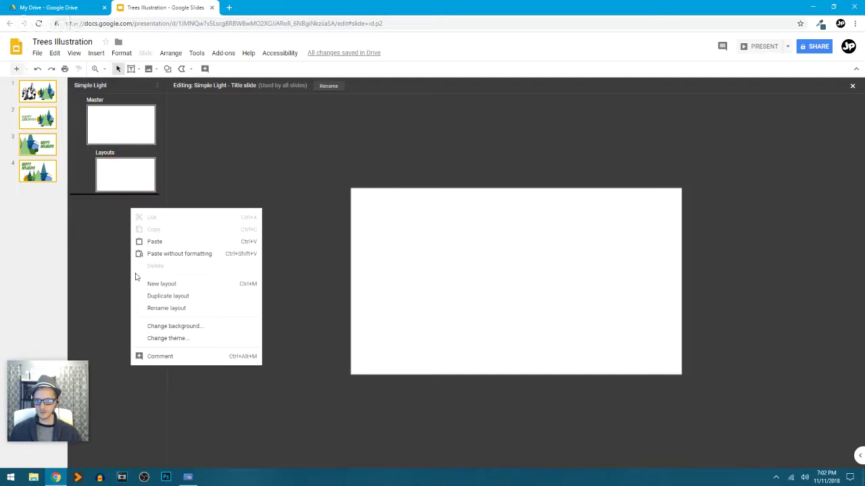
left_click(192, 295)
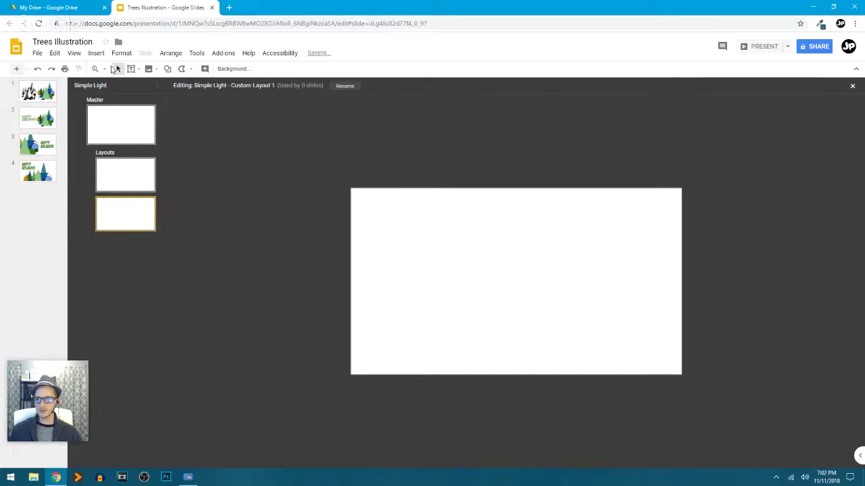
Step: Search the web for "snow" images to insert into the duplicated layout
left_click(96, 53)
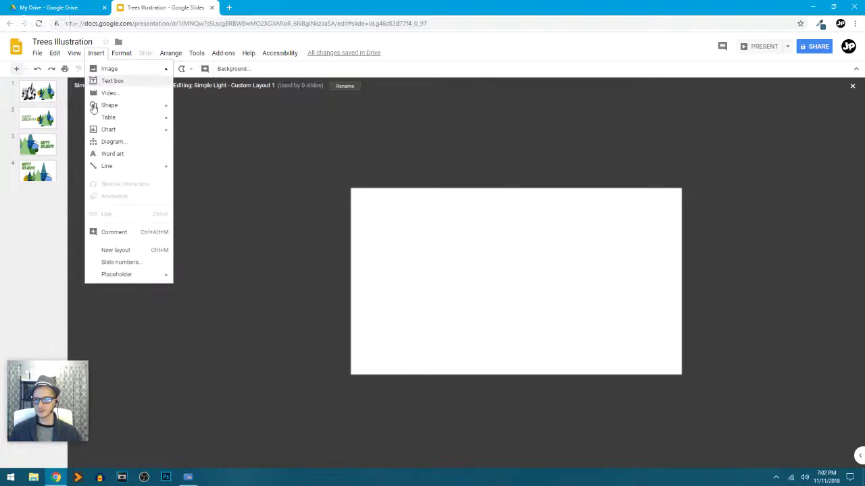
mouse_move(120, 73)
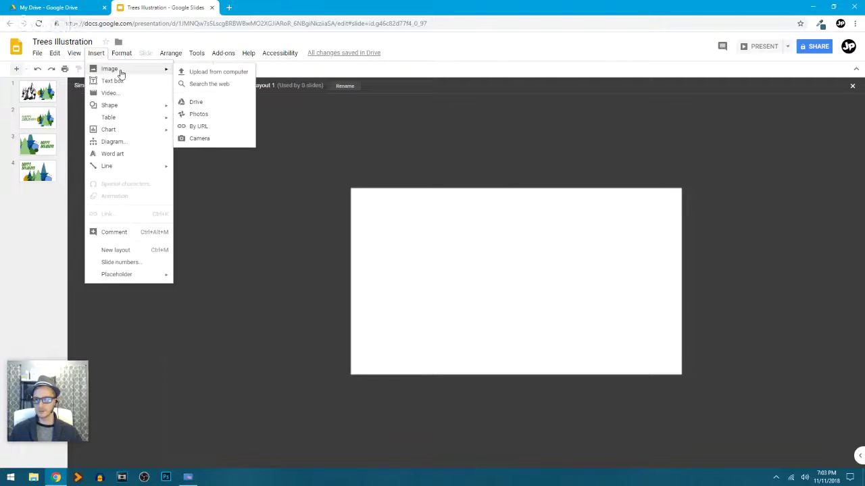
left_click(223, 84)
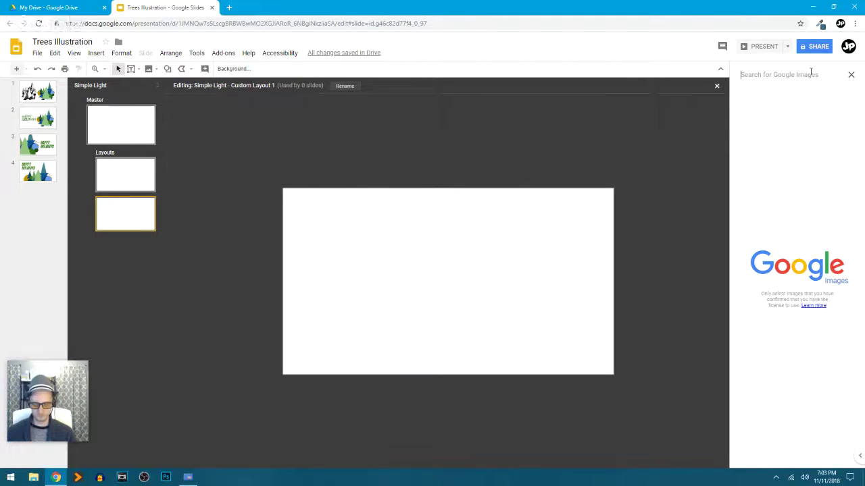
type("sna")
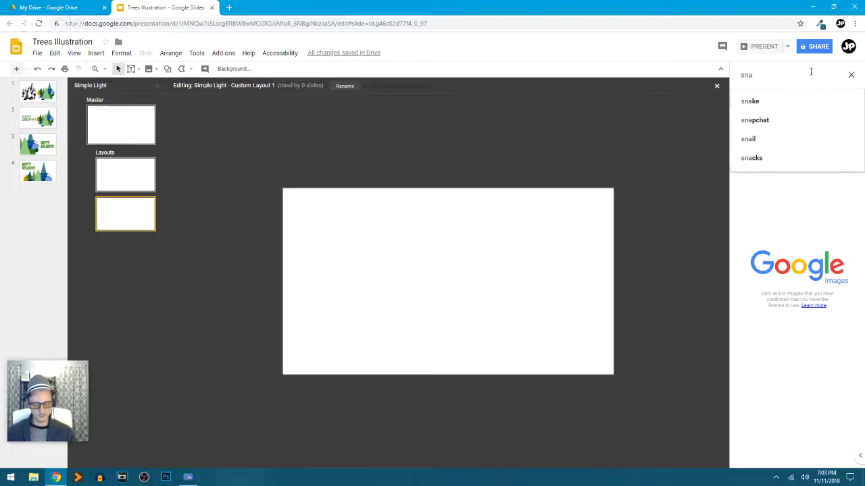
key("BackSpace")
type("ow")
key("Return")
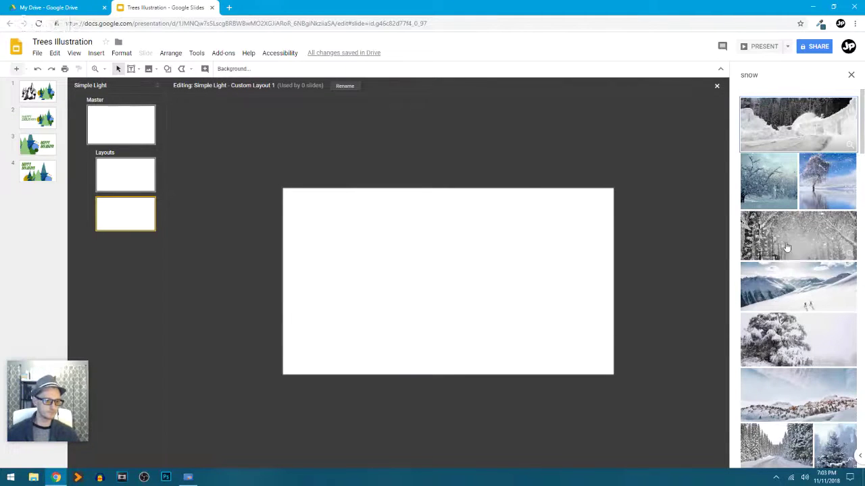
Step: Browse the snow image results for a suitable background photo
scroll(787, 247, "down", 2)
scroll(787, 247, "down", 2)
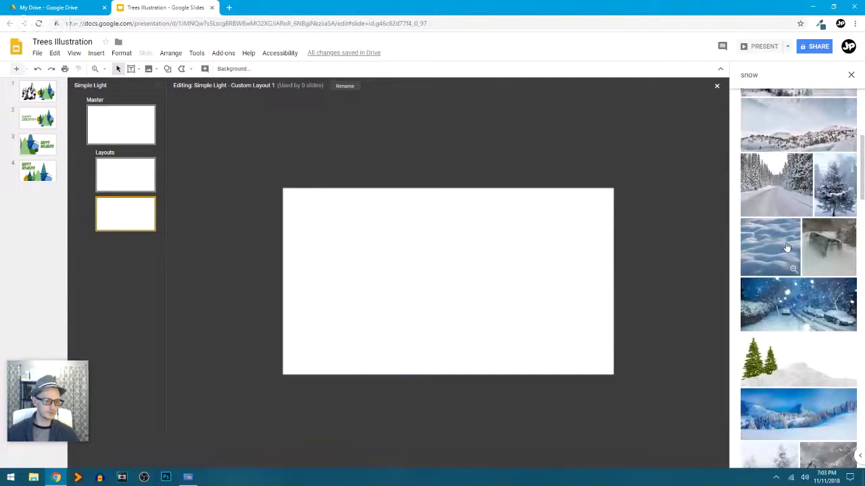
scroll(788, 246, "down", 2)
scroll(787, 247, "down", 2)
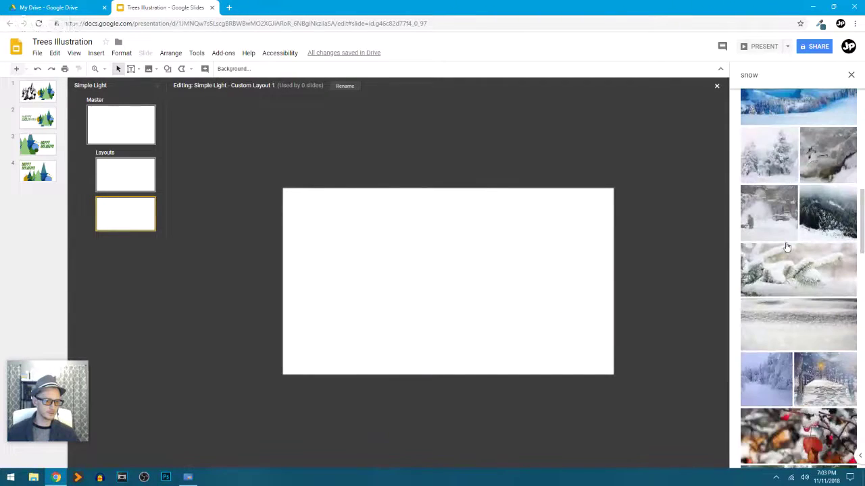
scroll(787, 248, "down", 5)
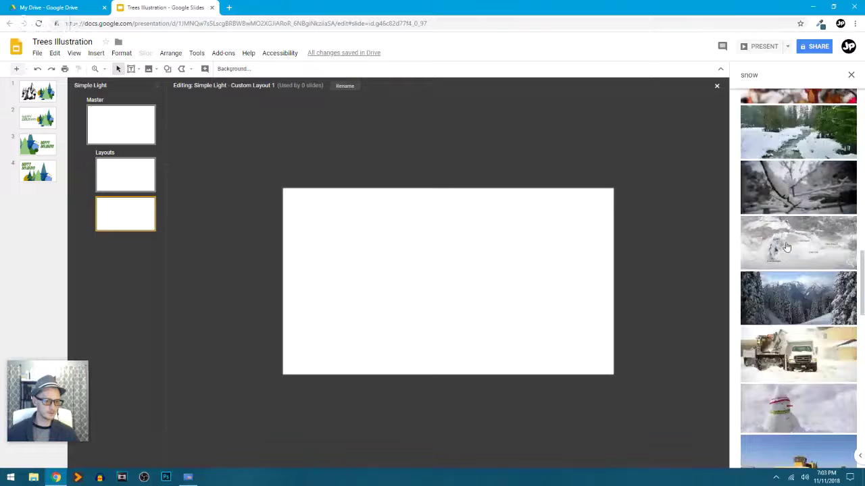
scroll(788, 247, "down", 13)
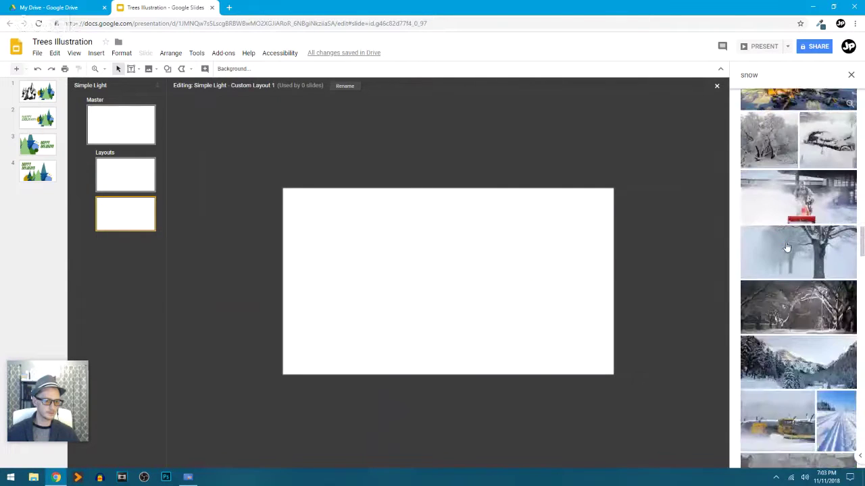
scroll(787, 247, "down", 15)
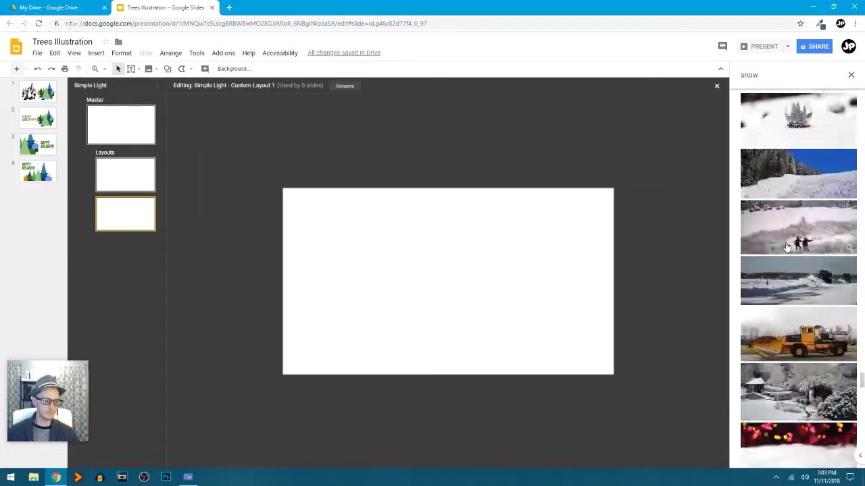
scroll(777, 190, "down", 2)
Step: Refine the image search to "snow falling" and look through the results for a background photo
type("falling")
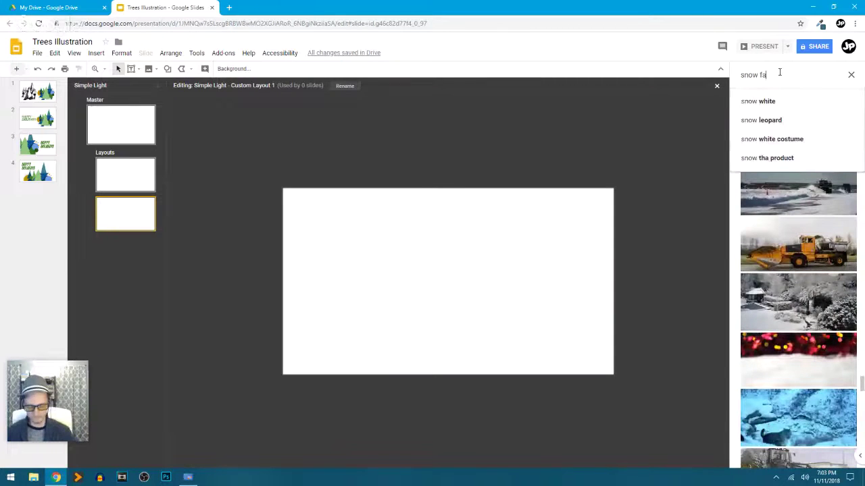
key("Return")
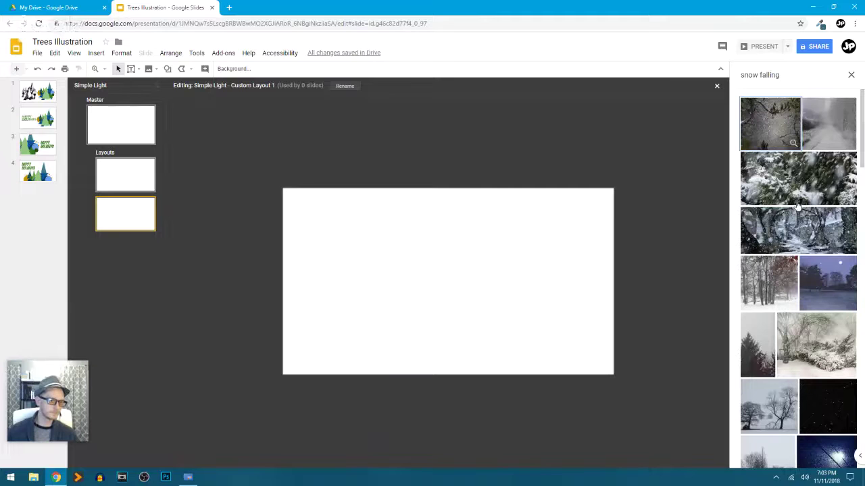
scroll(797, 206, "down", 8)
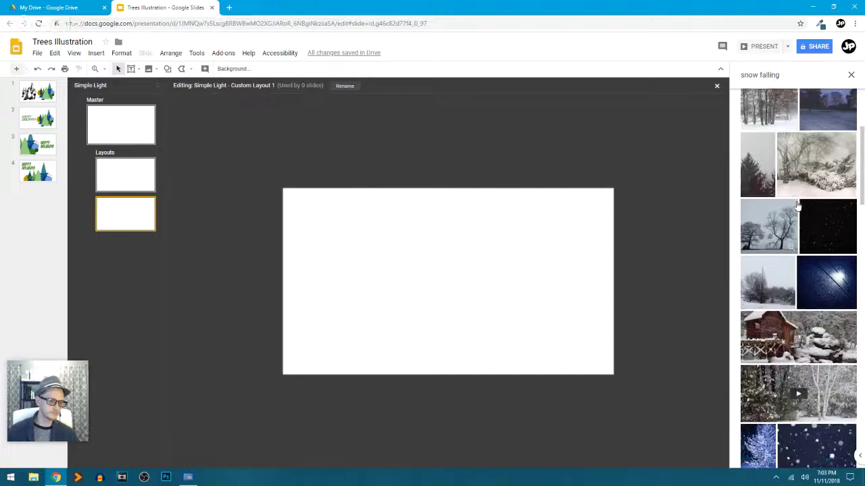
scroll(797, 206, "down", 10)
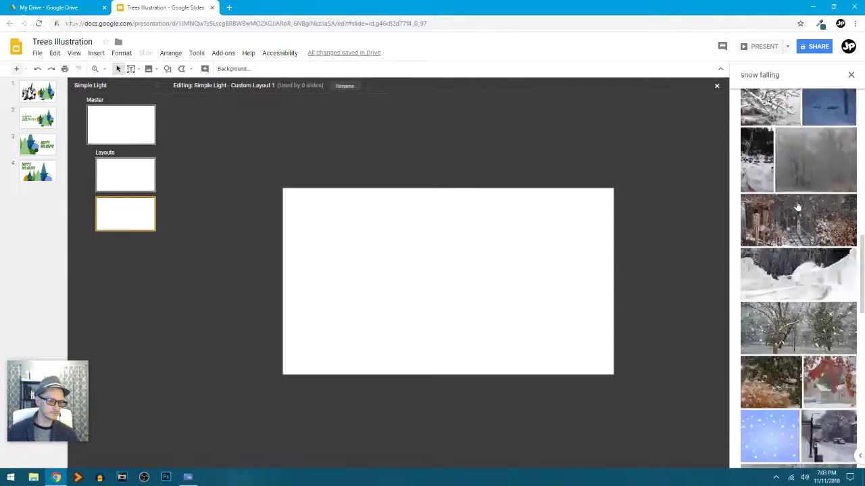
scroll(798, 207, "down", 10)
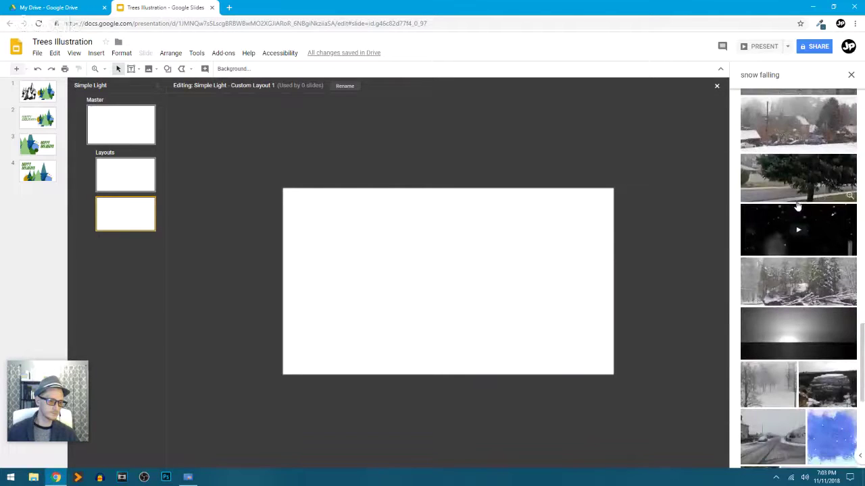
scroll(797, 206, "down", 3)
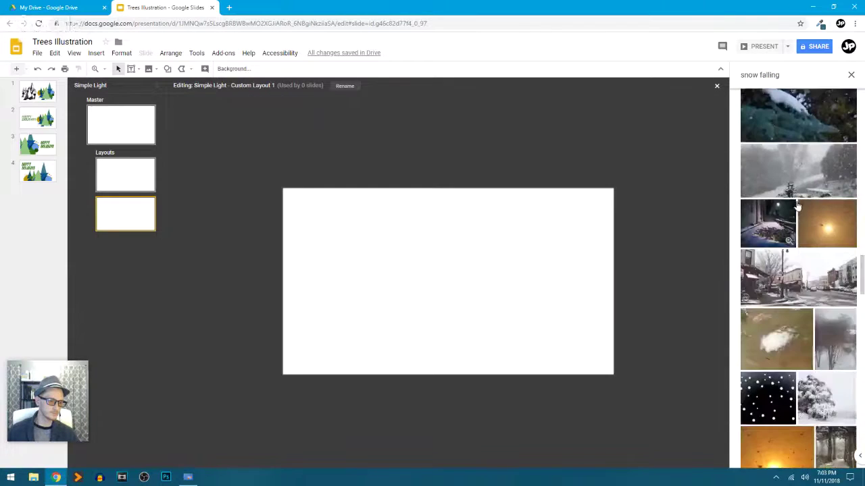
scroll(798, 205, "down", 10)
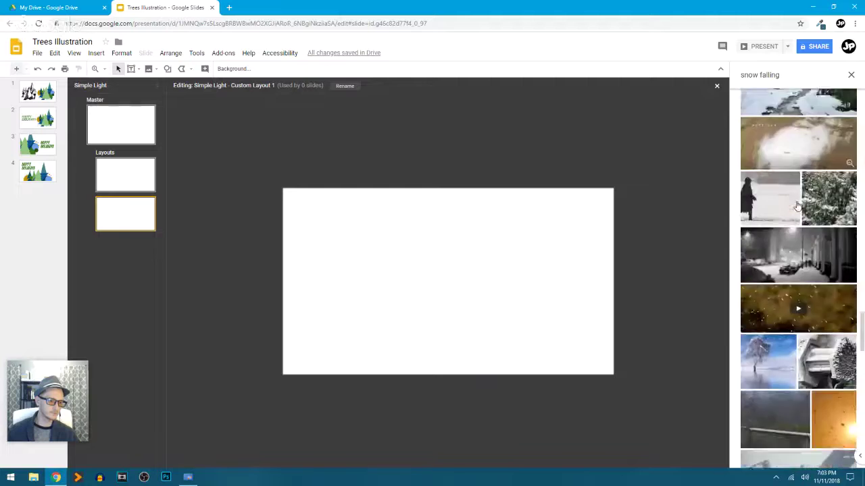
scroll(797, 205, "down", 10)
scroll(798, 206, "up", 12)
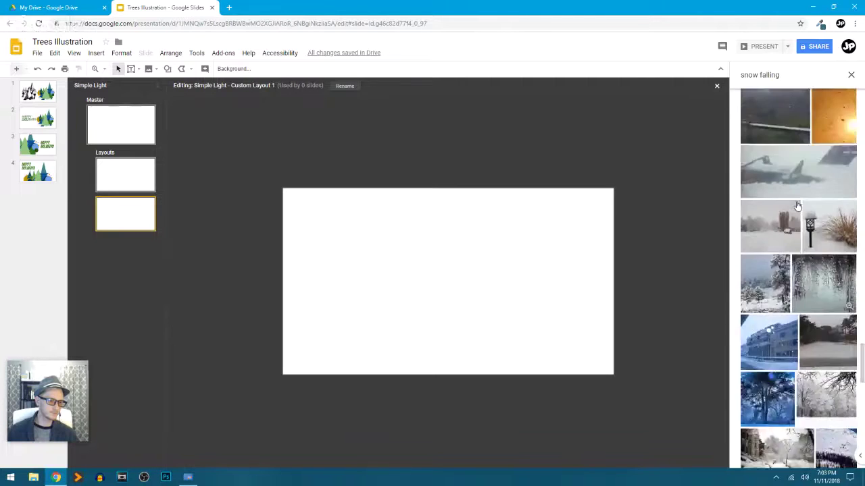
scroll(798, 206, "up", 15)
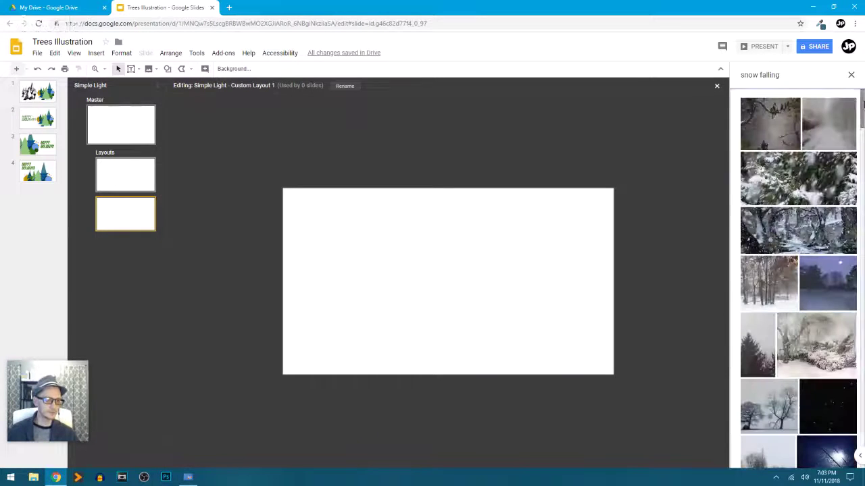
Step: Insert the misty snow-covered road photo into the duplicated layout and enlarge it from the upper-left corner to the full slide width
left_click(841, 131)
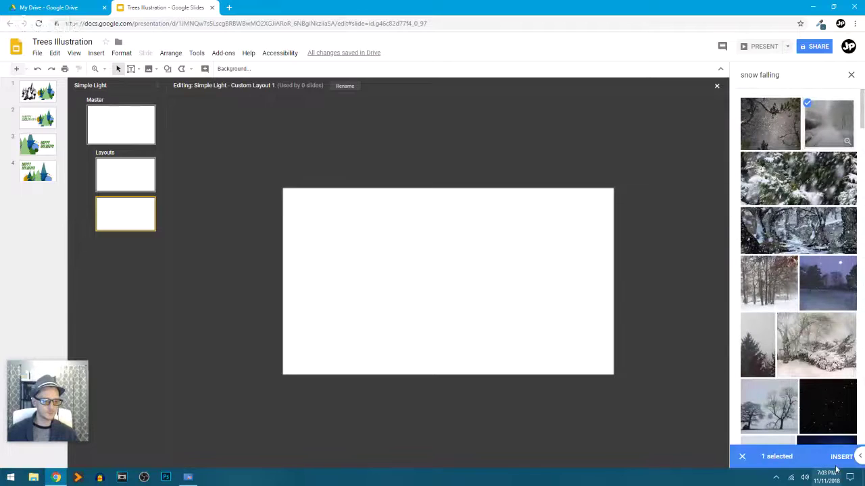
left_click(841, 456)
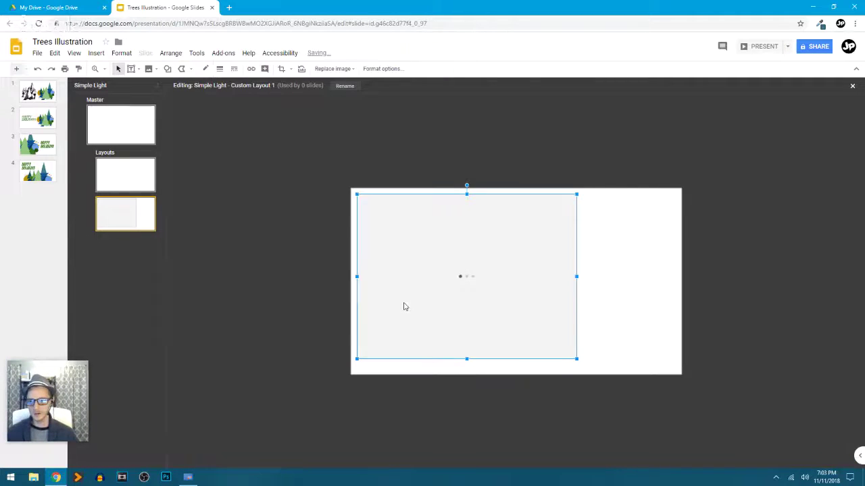
left_click_drag(404, 306, 398, 301)
left_click_drag(572, 354, 678, 376)
Step: Crop the snowy road photo to the slide's bounds, and enlarge and reposition the picture inside the crop frame to show more of the road
double_click(548, 389)
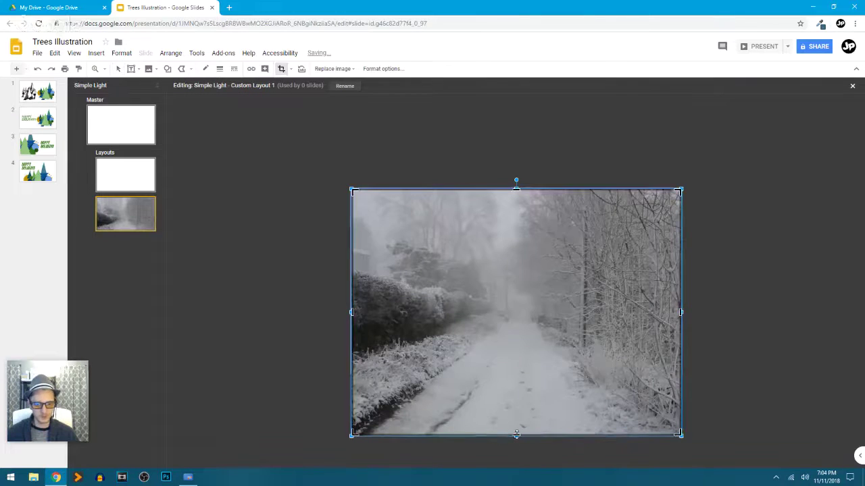
left_click_drag(516, 434, 517, 286)
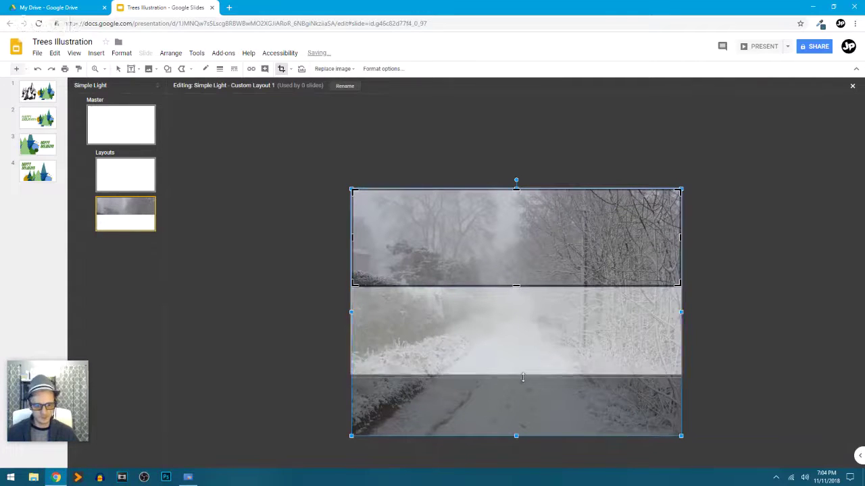
left_click_drag(522, 373, 523, 374)
left_click_drag(594, 324, 593, 296)
left_click_drag(676, 398, 705, 423)
left_click_drag(610, 312, 603, 277)
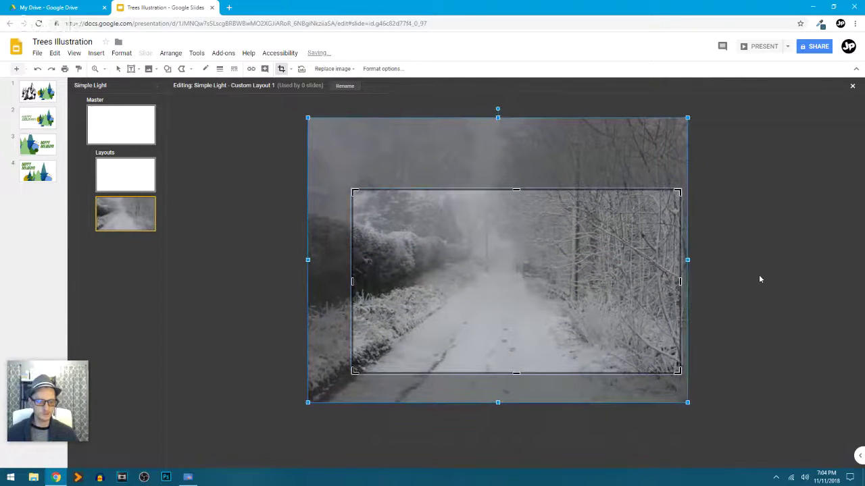
left_click(759, 275)
Step: Recolor the cropped snowy road photo, trying Negative before choosing Grayscale
left_click(573, 264)
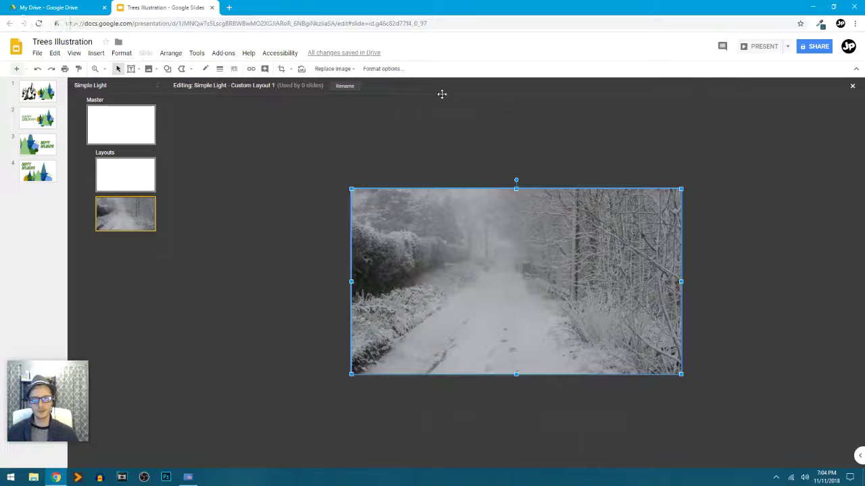
left_click(384, 69)
left_click(756, 115)
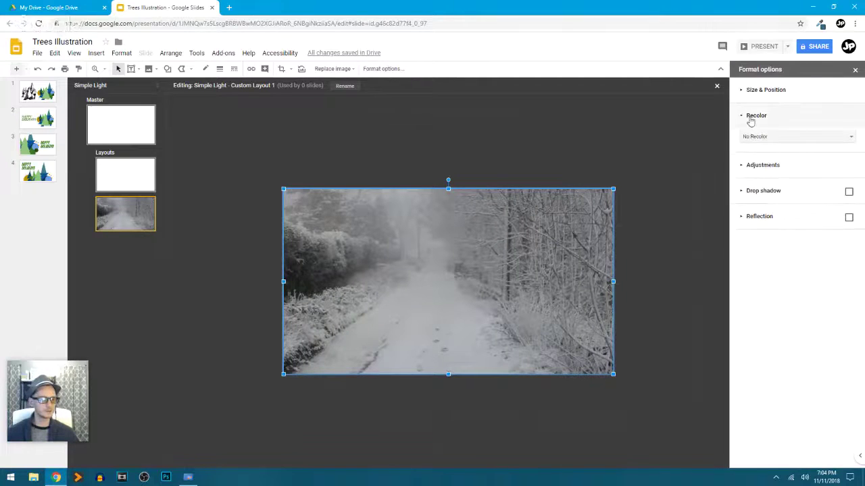
left_click(778, 137)
left_click(818, 331)
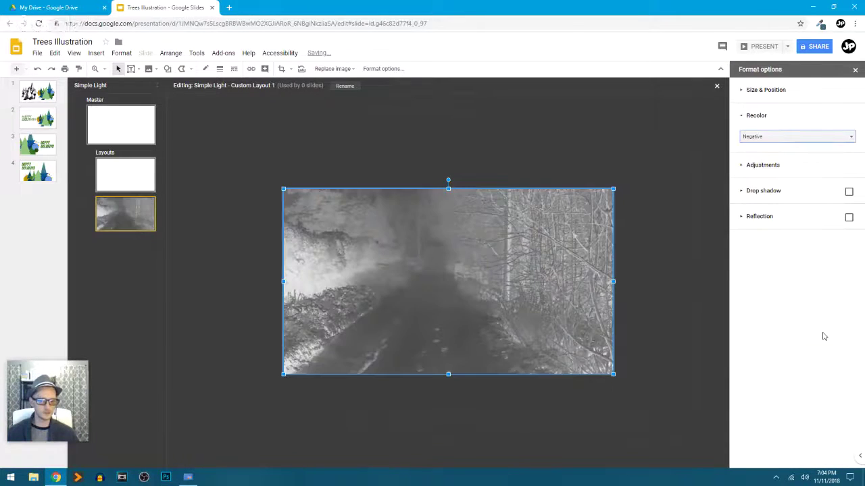
left_click(803, 139)
left_click(798, 326)
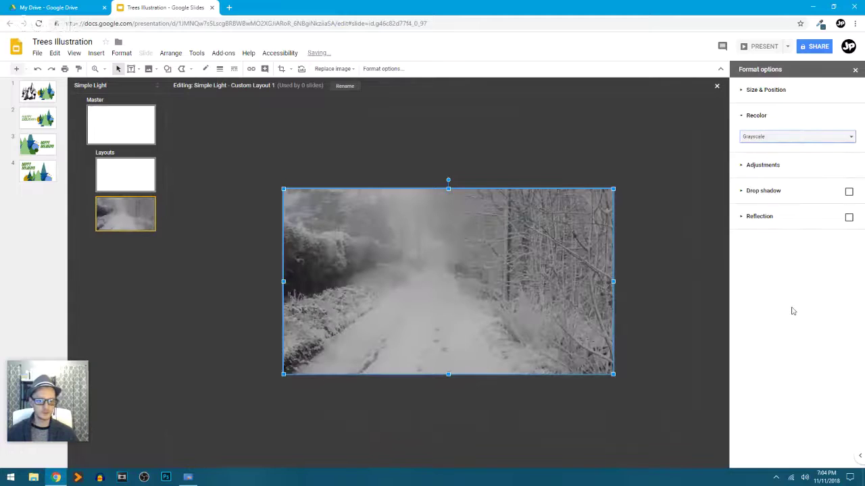
Step: Fade the grayscale road photo with very high transparency, slightly raised brightness and slightly lowered contrast
left_click(770, 166)
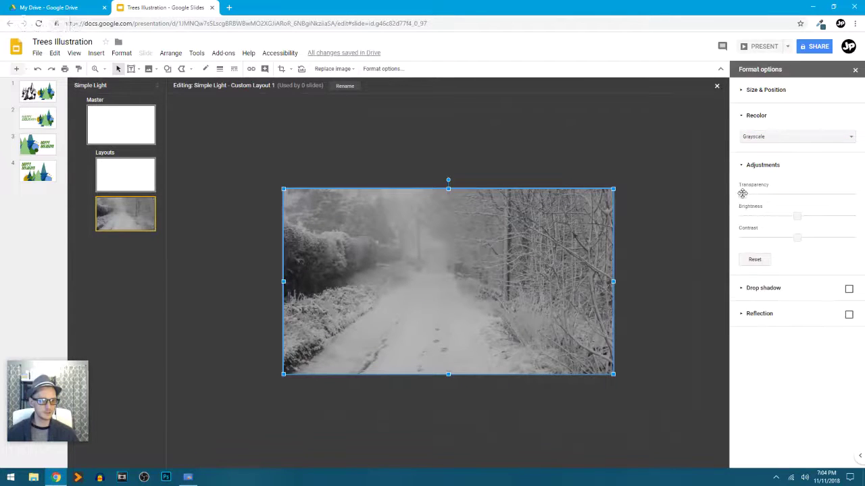
left_click_drag(741, 194, 834, 201)
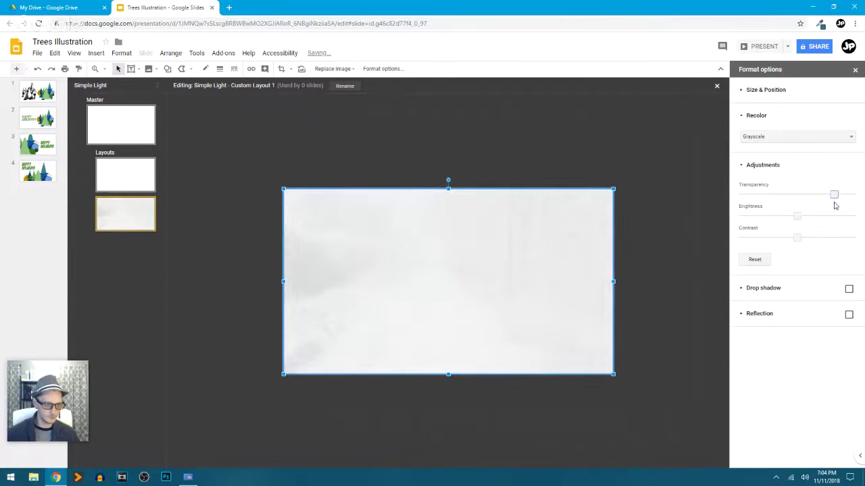
key("Right")
key("Right")
key("Right")
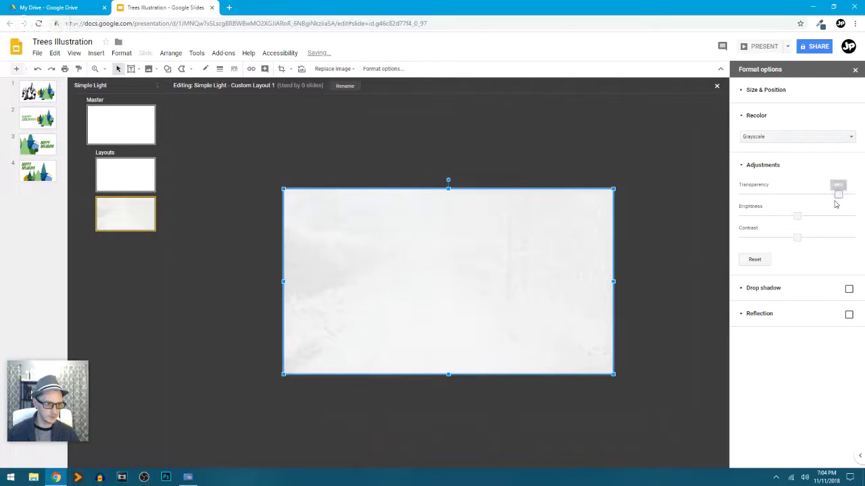
key("Right")
key("Right")
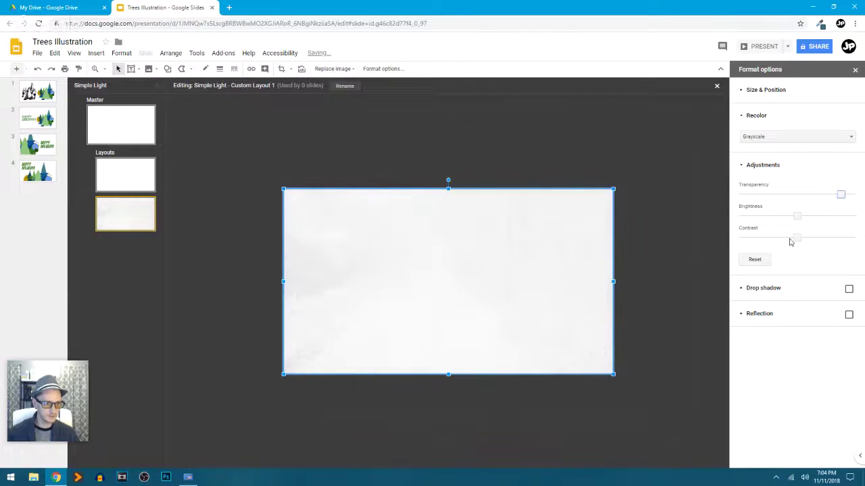
left_click_drag(799, 216, 786, 250)
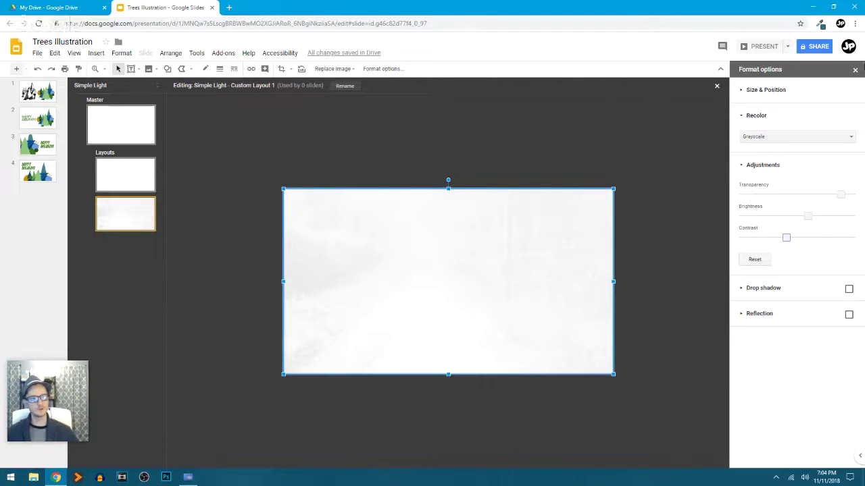
left_click(854, 69)
left_click(313, 196)
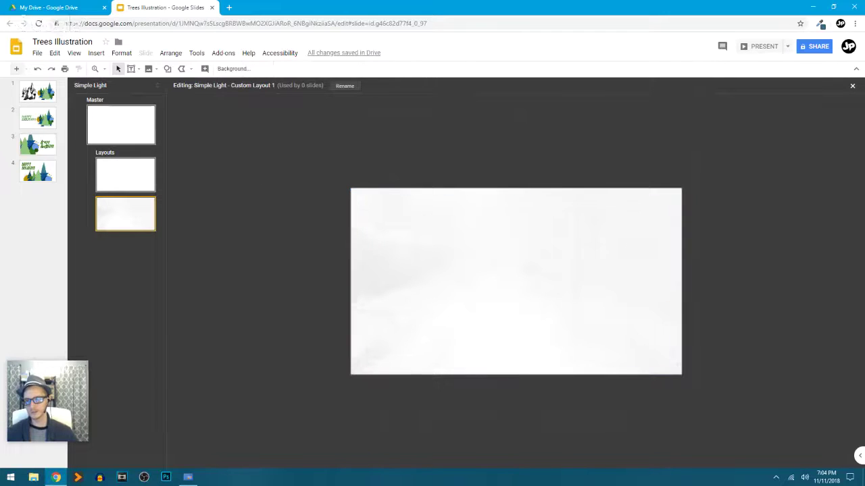
Step: Apply Custom Layout 1 to slide 3
left_click(36, 148)
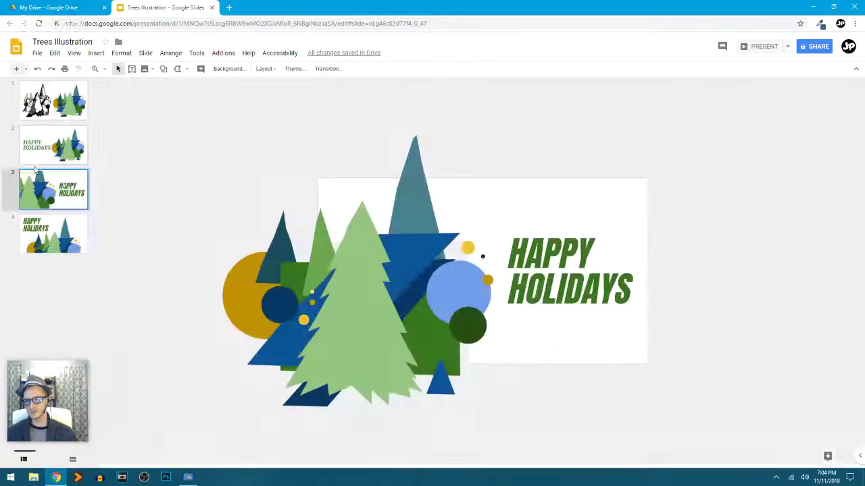
right_click(64, 194)
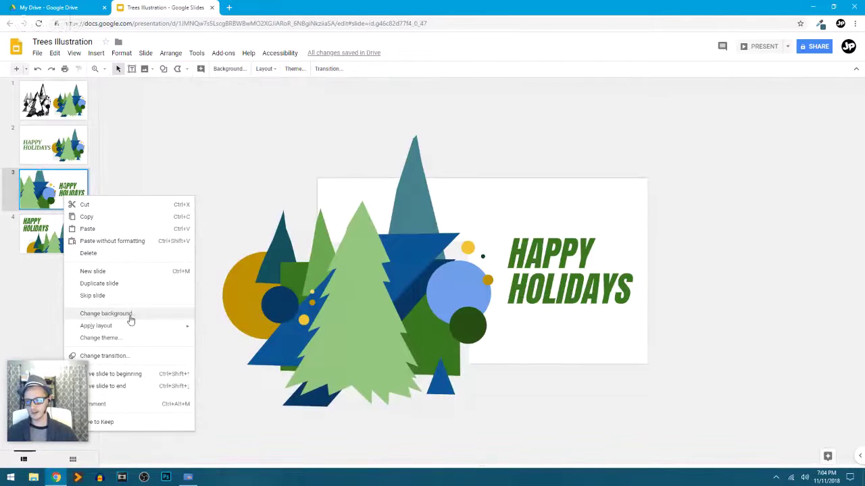
mouse_move(133, 325)
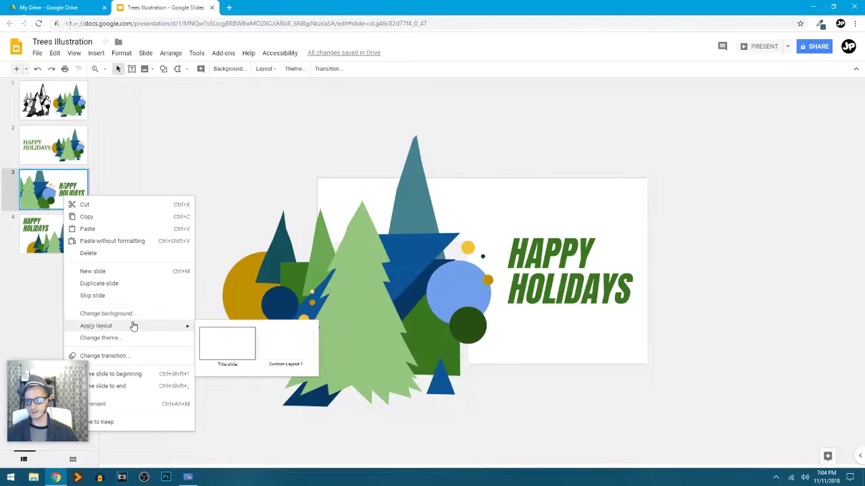
left_click(283, 348)
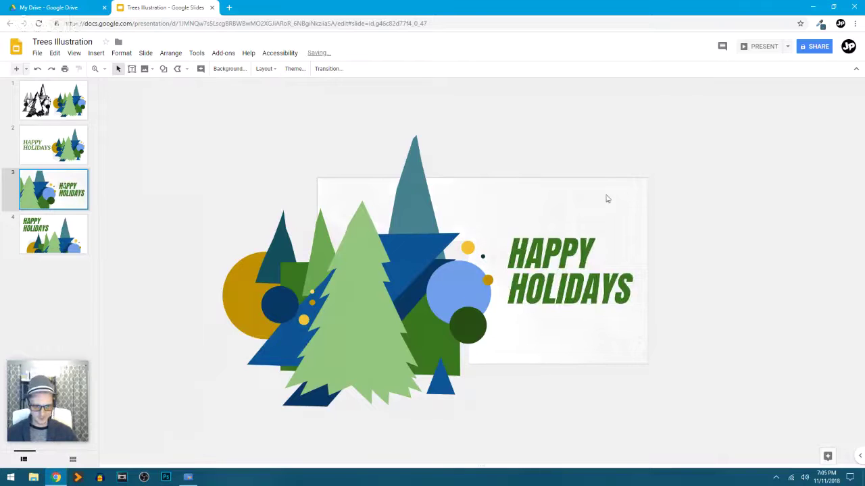
Step: Set slide 3's background color to the palest light blue and check how the snow texture looks behind the lettering
left_click(233, 71)
left_click(454, 232)
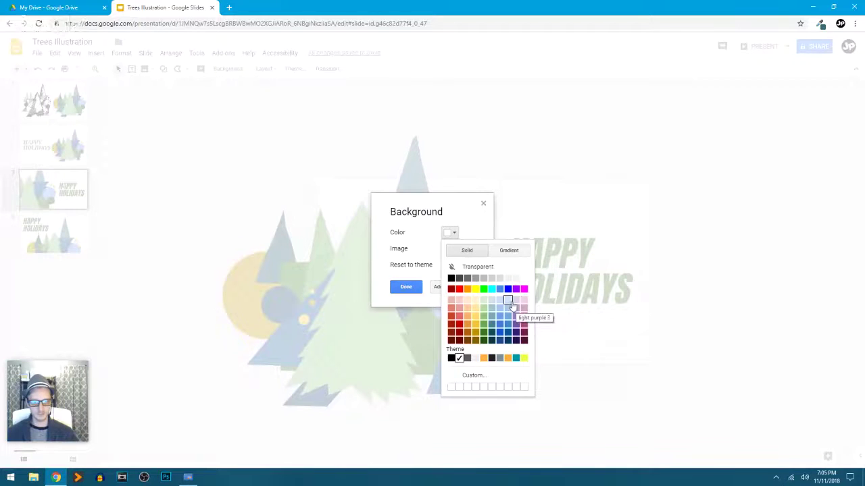
left_click(516, 302)
left_click(406, 289)
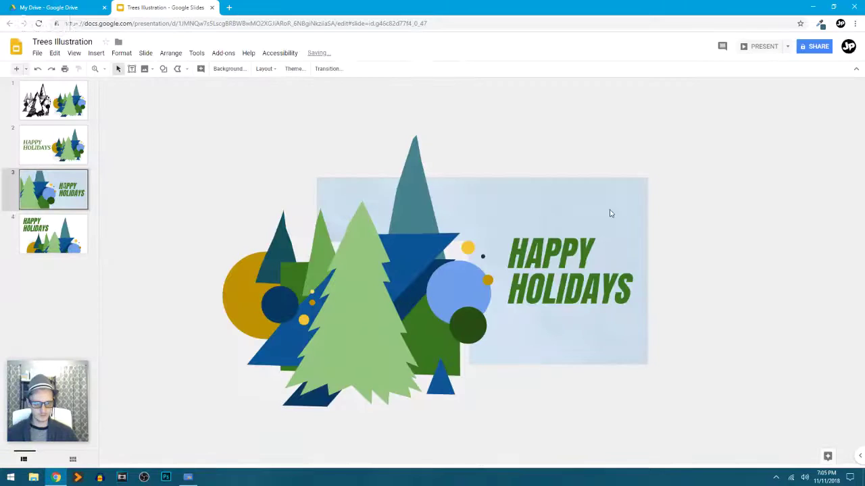
scroll(702, 322, "up", 5)
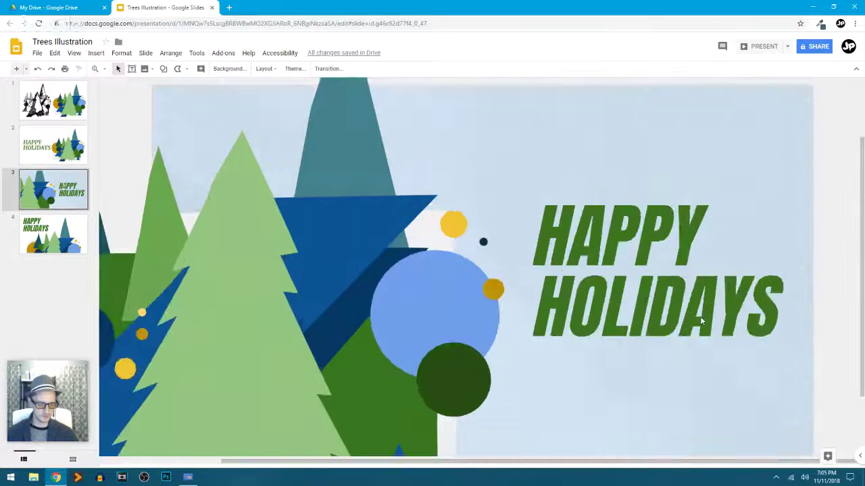
scroll(525, 290, "right", 3)
scroll(718, 303, "up", 3)
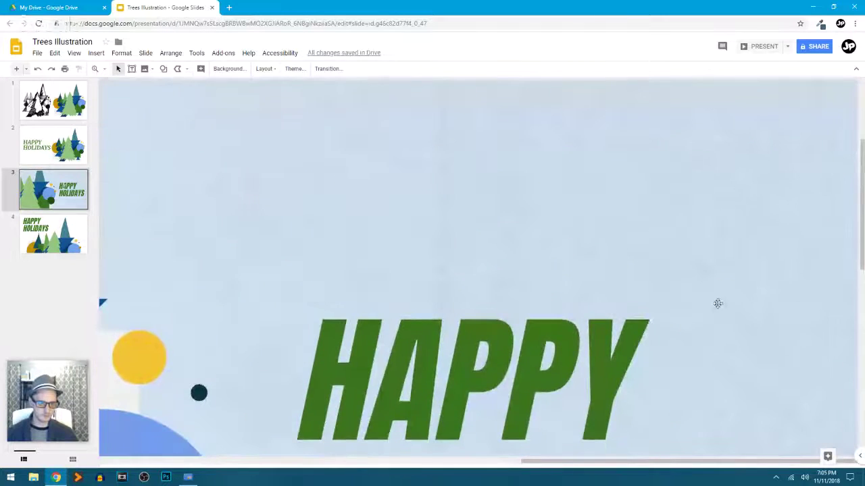
scroll(719, 308, "down", 5)
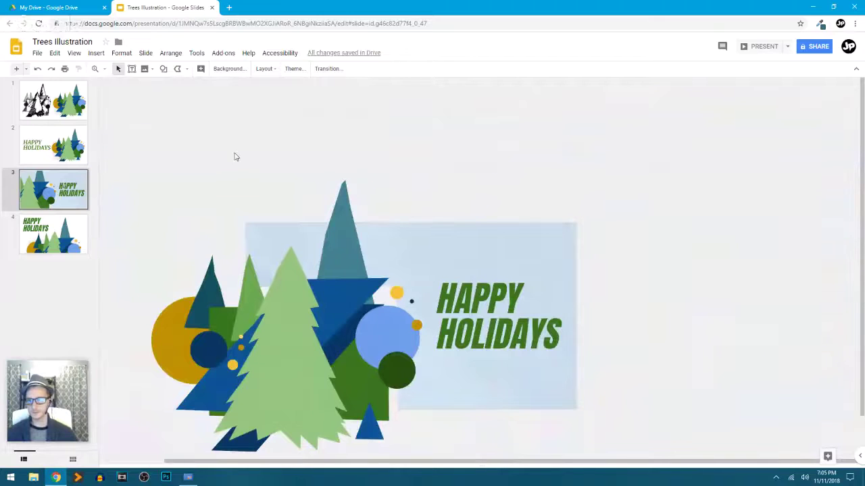
Step: Change slide 3's background to the palest light cyan
left_click(233, 71)
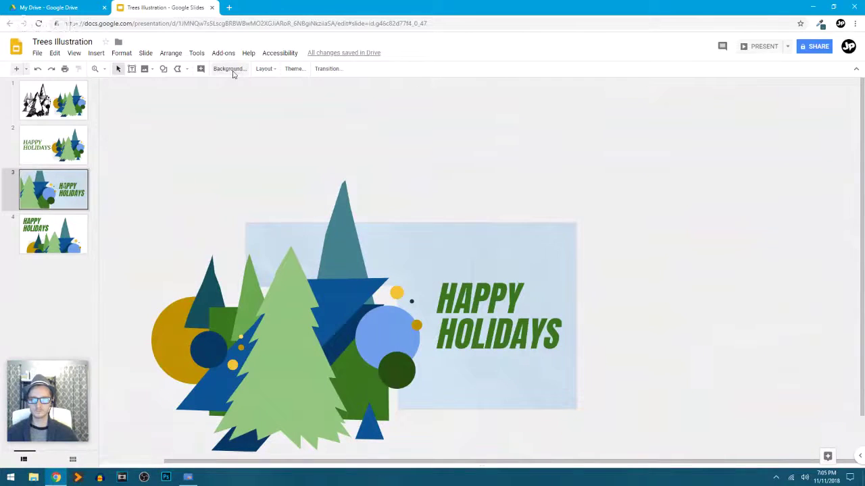
left_click(450, 233)
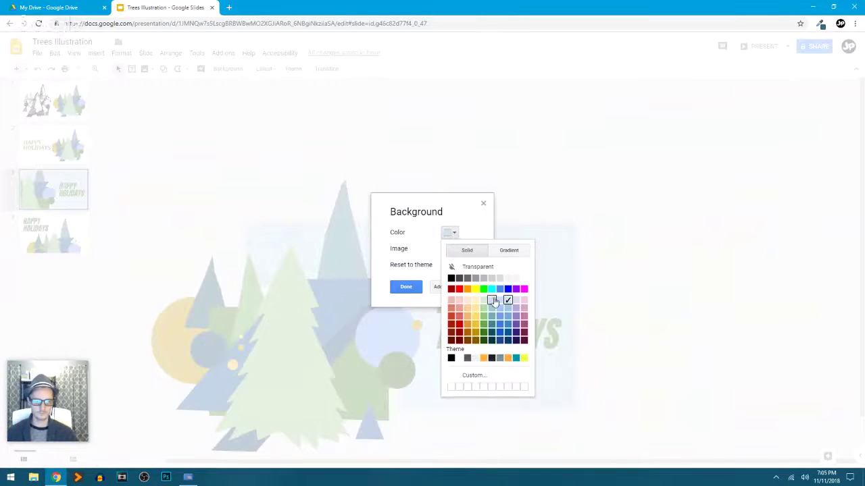
left_click(492, 301)
left_click(407, 288)
Step: Fill both the HAPPY and HOLIDAYS word art on slide 3 with white
left_click(505, 291)
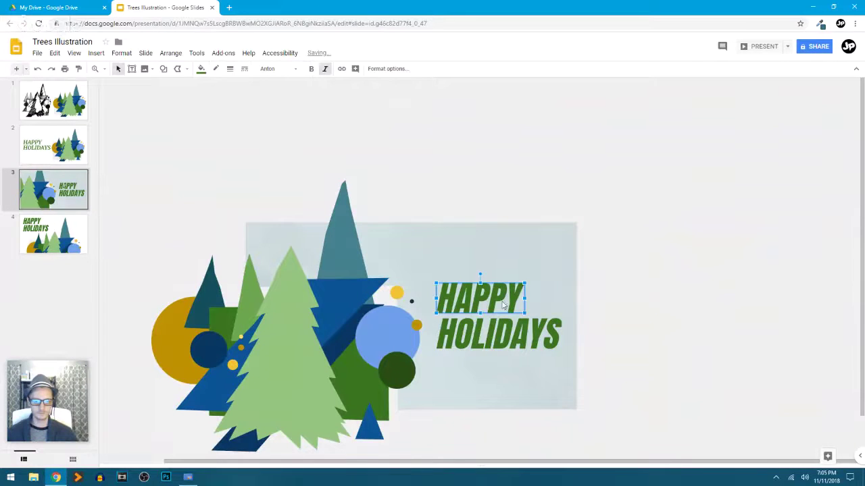
left_click(201, 70)
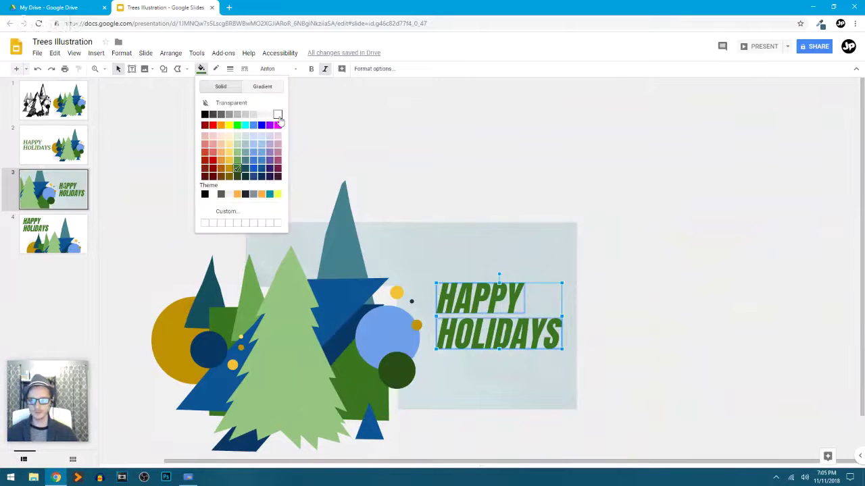
left_click(278, 114)
left_click(403, 136)
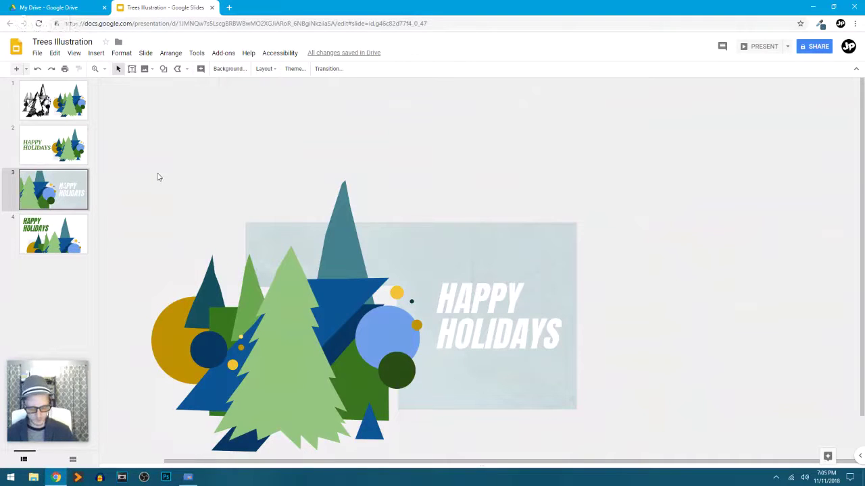
Step: In Custom Layout 1 of the master, reduce the road photo's transparency slightly, then return to slide 3
key("alt+slash")
type("master")
key("Return")
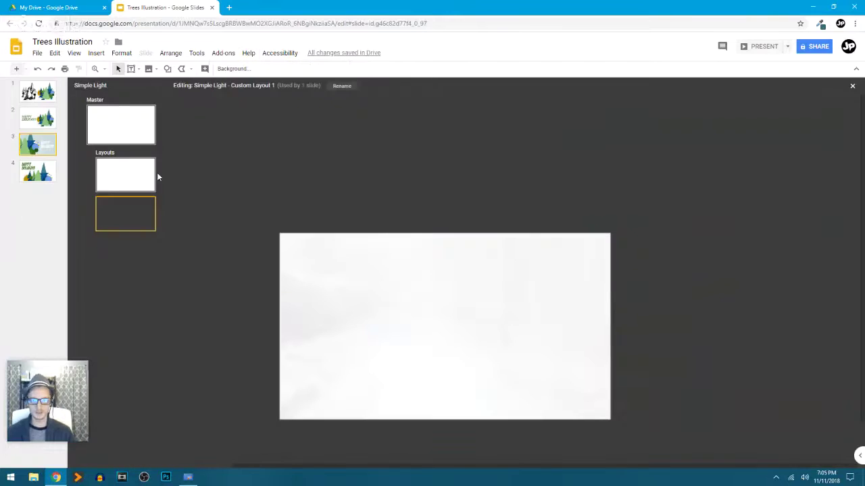
left_click(472, 330)
left_click(383, 68)
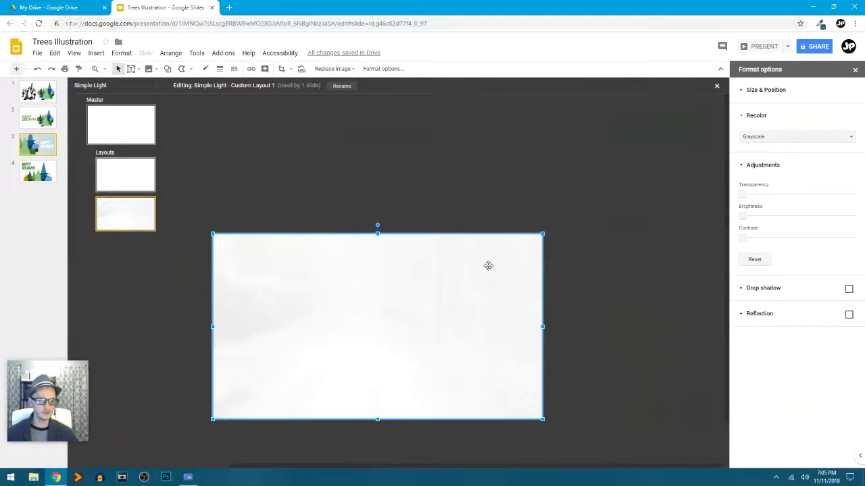
left_click_drag(743, 196, 834, 196)
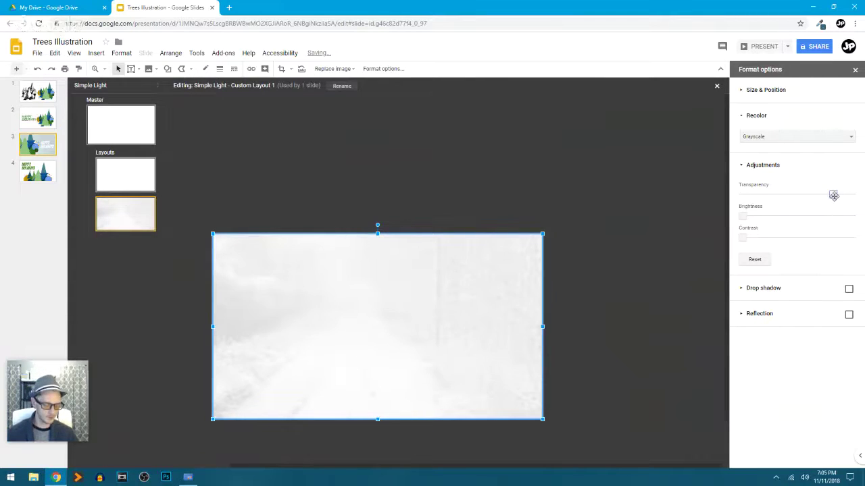
left_click(39, 146)
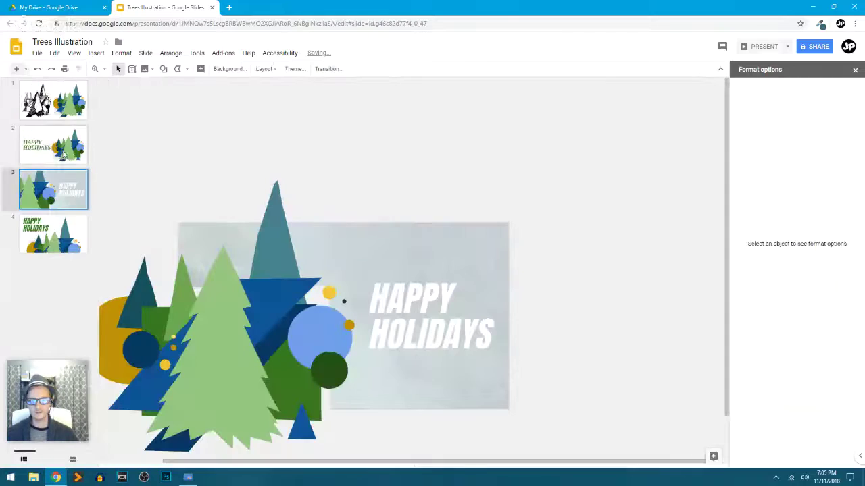
left_click(855, 70)
Step: Set slide 3's background to the dark green radial gradient
left_click(481, 299)
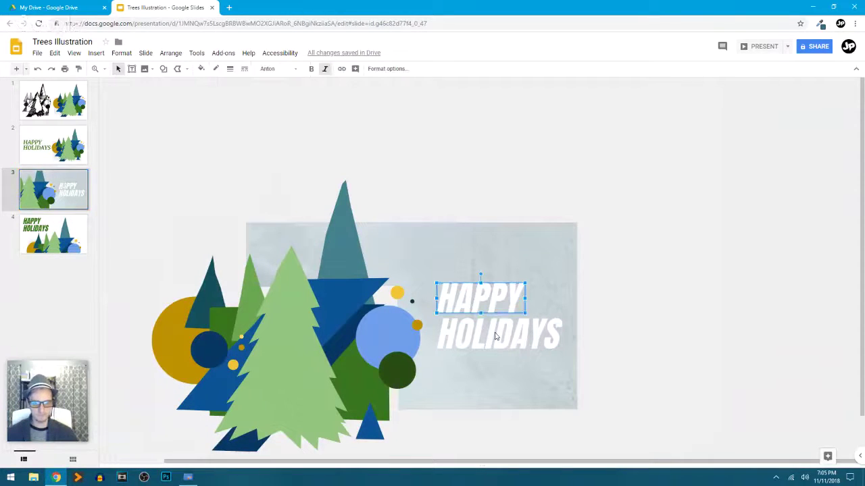
left_click(495, 336)
left_click(553, 194)
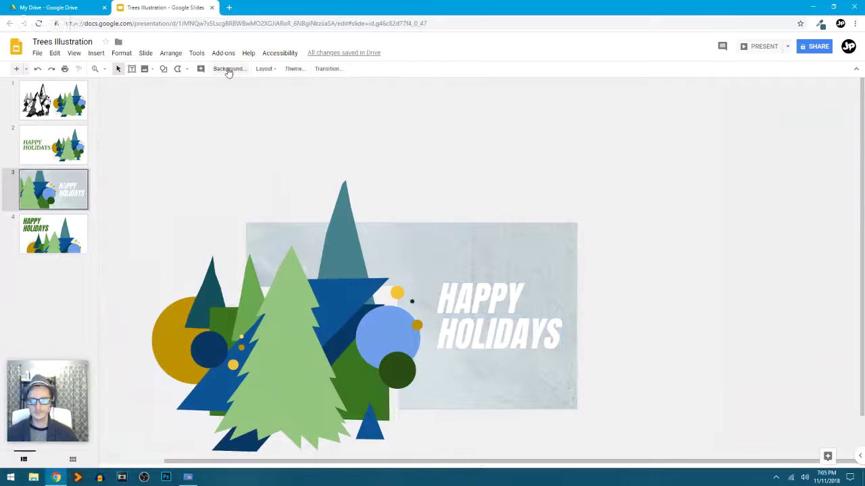
left_click(229, 70)
left_click(451, 232)
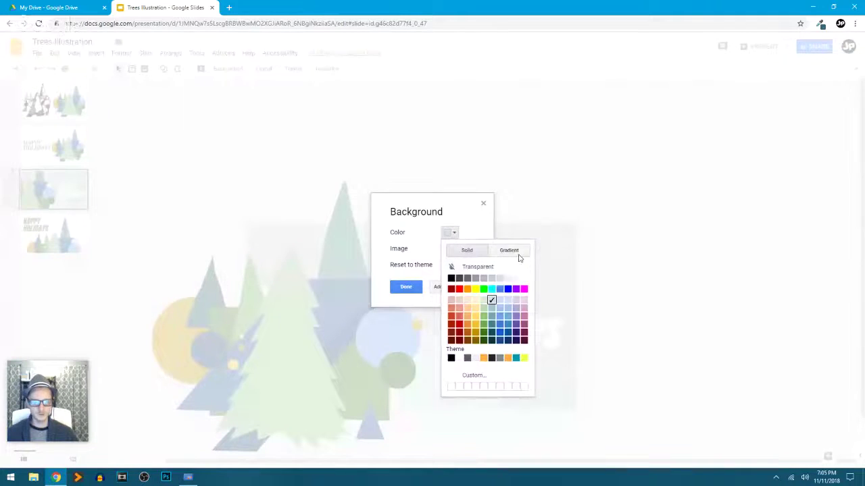
left_click(519, 256)
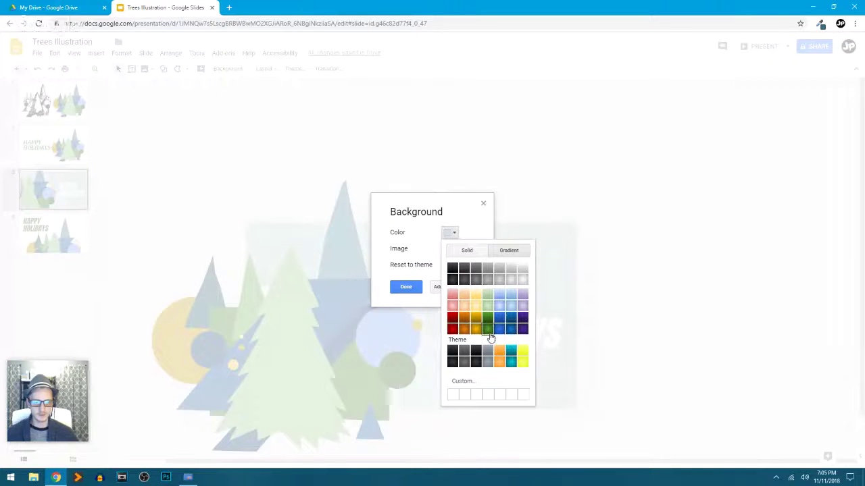
left_click(487, 329)
left_click(406, 289)
Step: Enlarge the HAPPY and HOLIDAYS word art together slightly, extending them from their upper-left corner
left_click(500, 307)
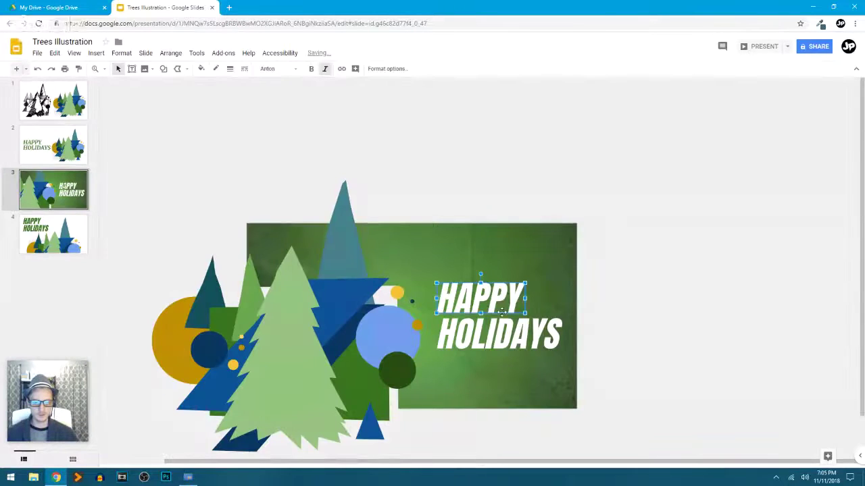
left_click(502, 338, "shift")
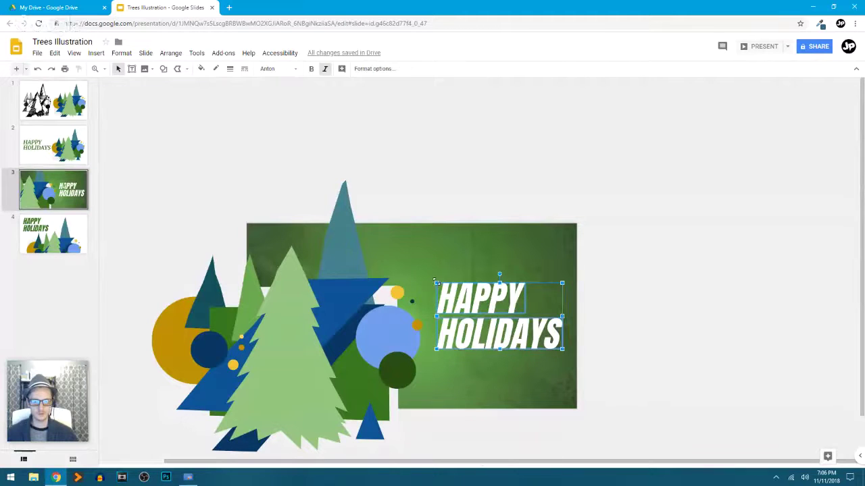
left_click_drag(432, 277, 425, 274)
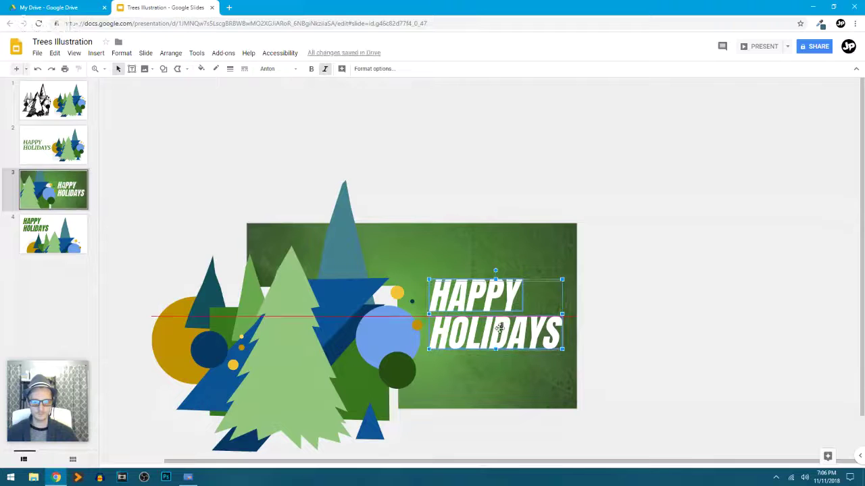
Step: Apply Custom Layout 1, with the faded snowy photo texture, to slide 4
left_click(647, 286)
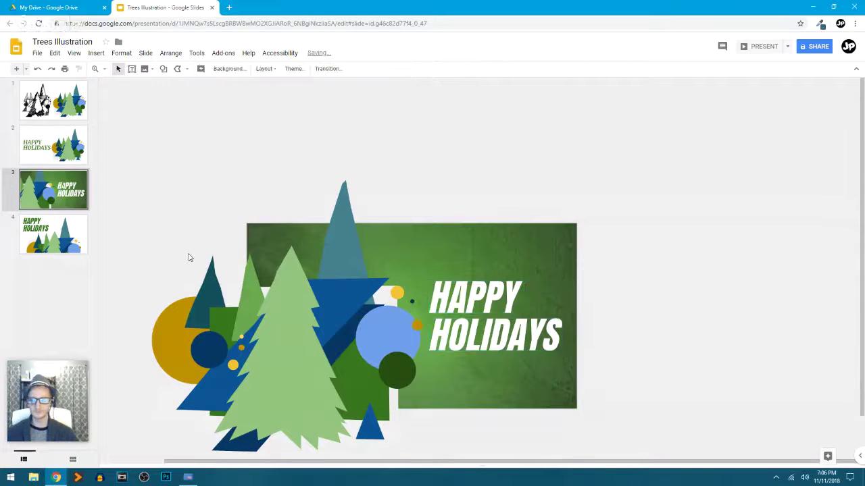
left_click(66, 250)
right_click(66, 250)
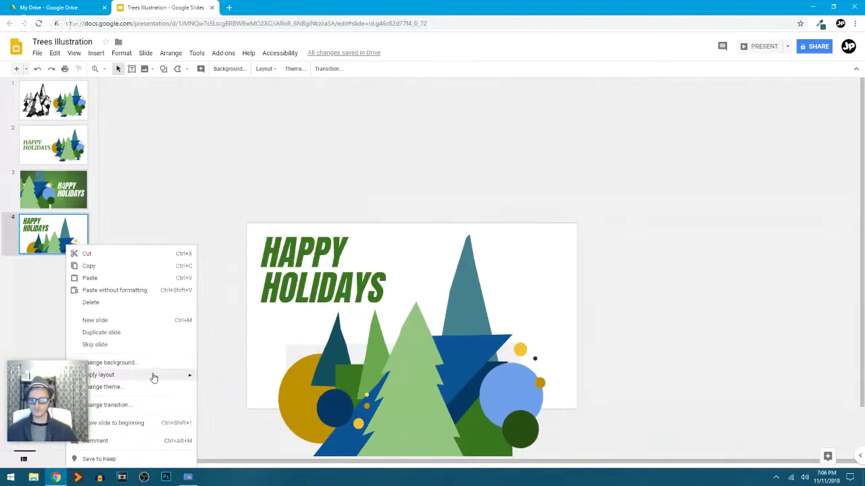
mouse_move(153, 376)
left_click(306, 409)
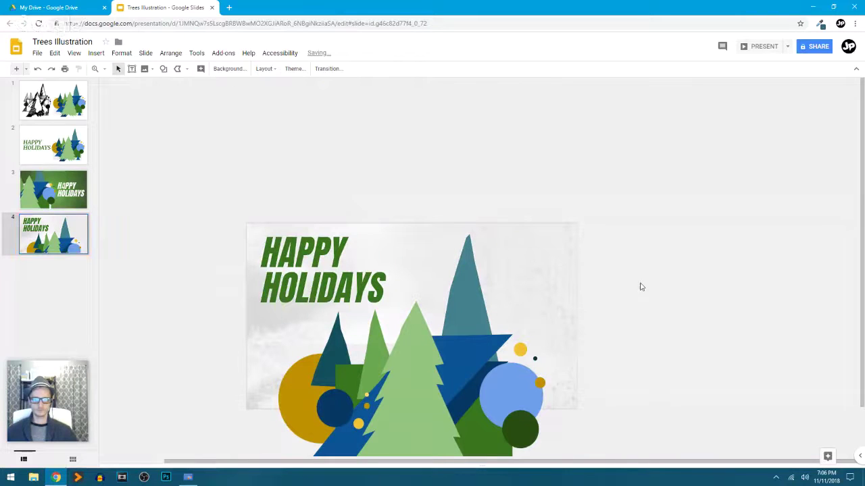
Step: Move the HAPPY and HOLIDAYS word art together slightly to the right on slide 4
left_click(323, 292)
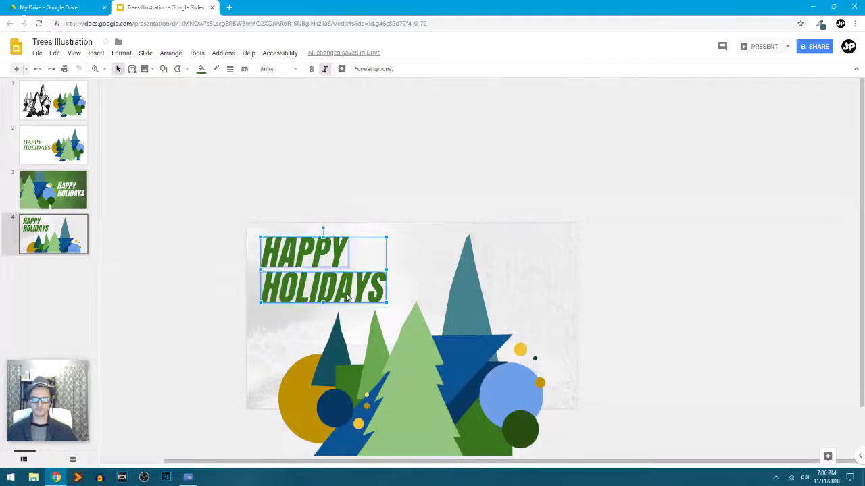
left_click_drag(352, 294, 370, 292)
left_click(665, 277)
scroll(597, 239, "down", 2)
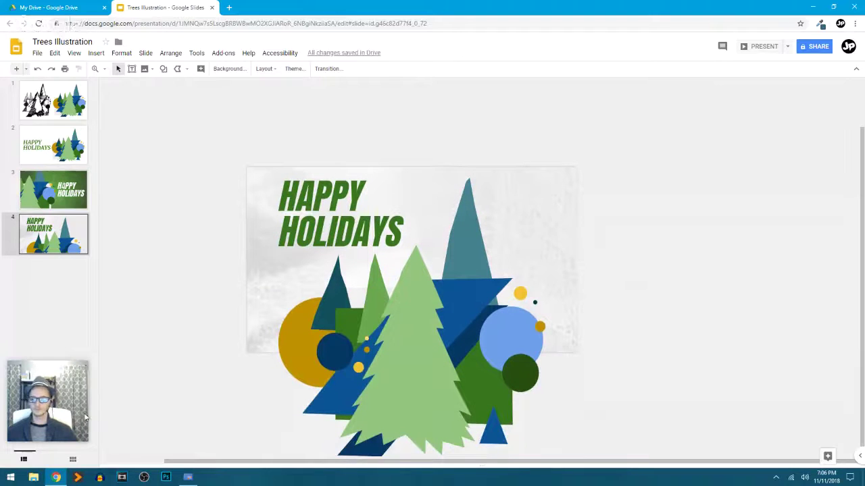
Step: Review all four slides in grid view and individually, comparing the original sketch with the HAPPY HOLIDAYS variations
left_click(73, 460)
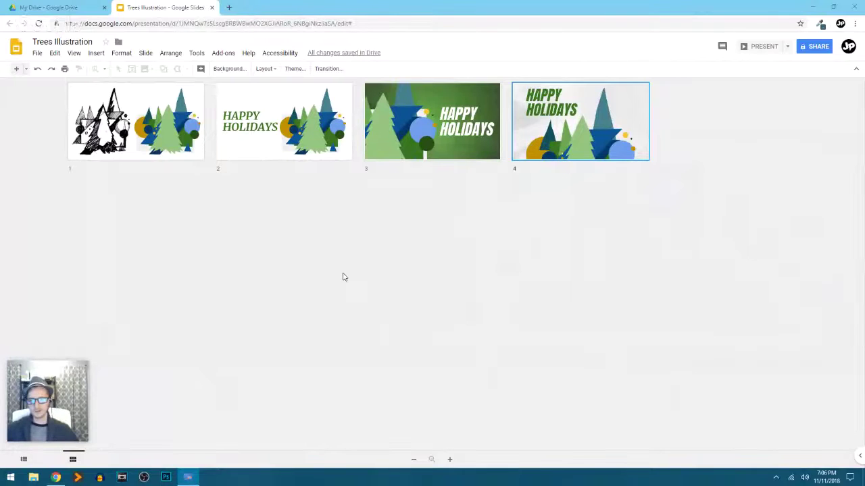
left_click(24, 460)
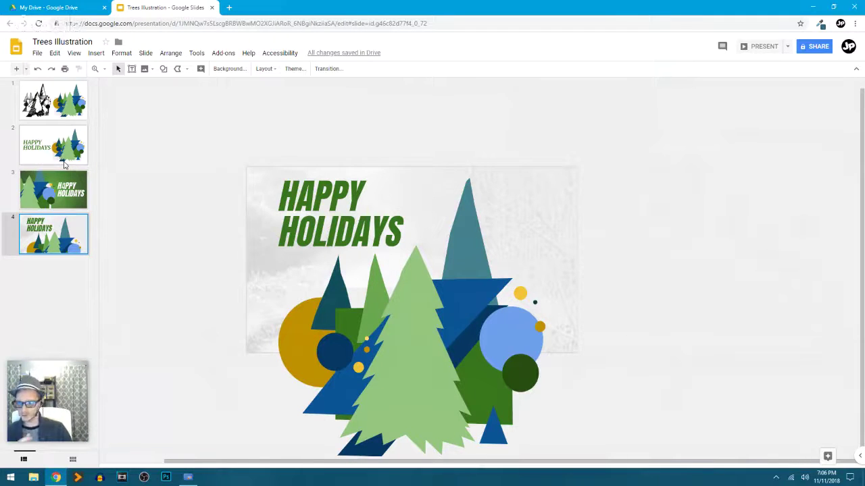
left_click(67, 106)
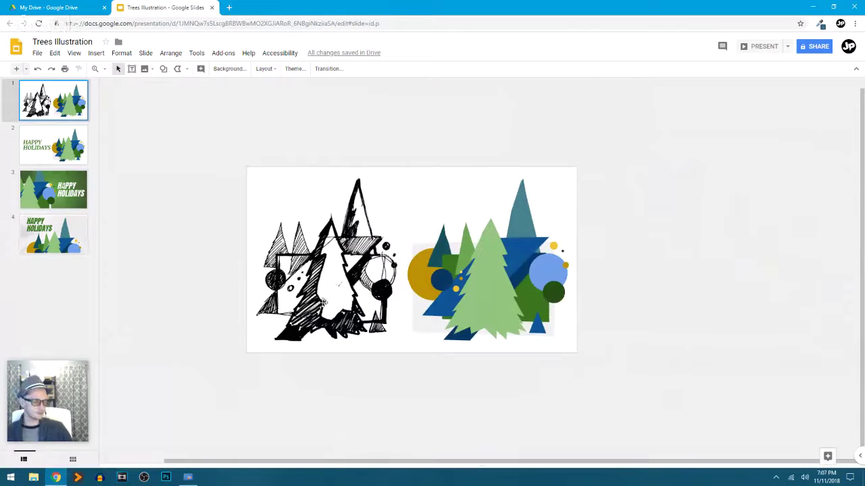
left_click(53, 237)
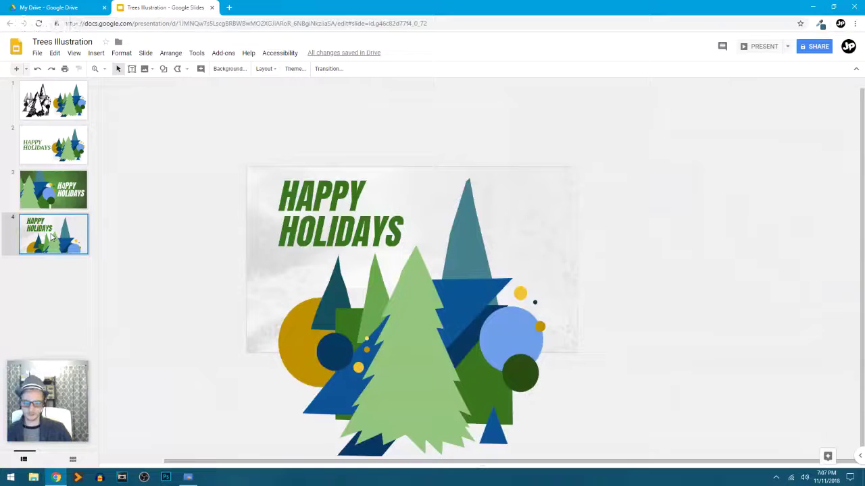
left_click(56, 203)
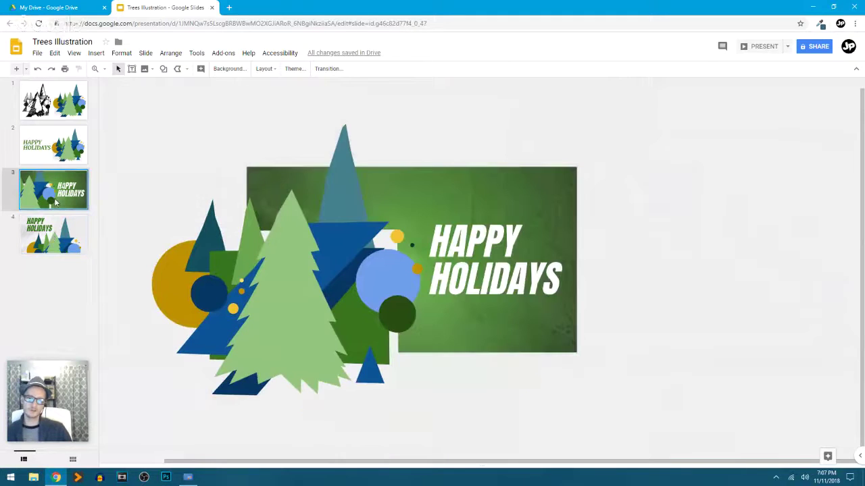
left_click(64, 247)
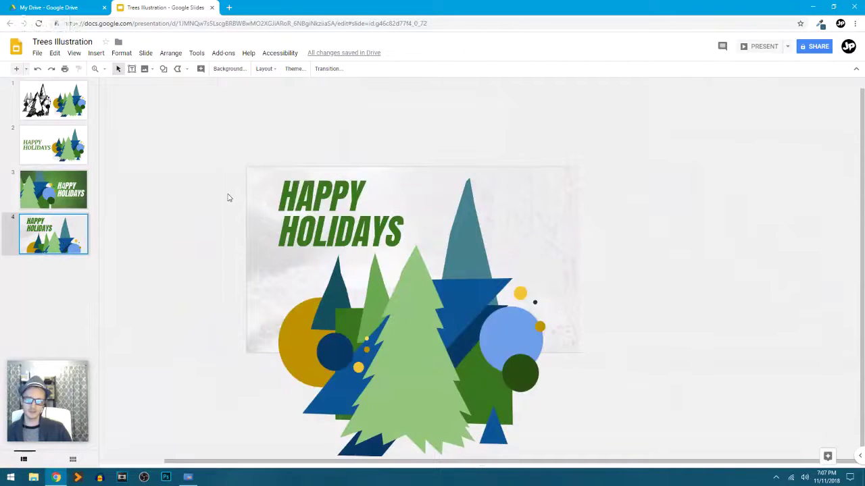
left_click(68, 156)
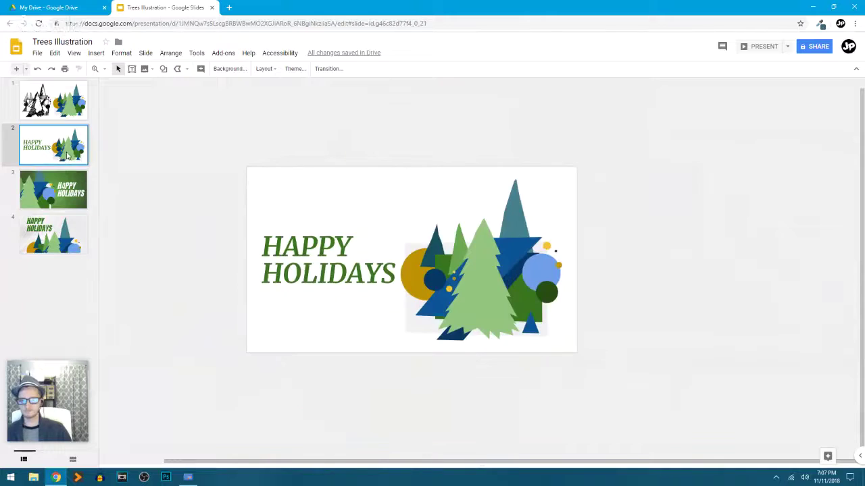
left_click(74, 240)
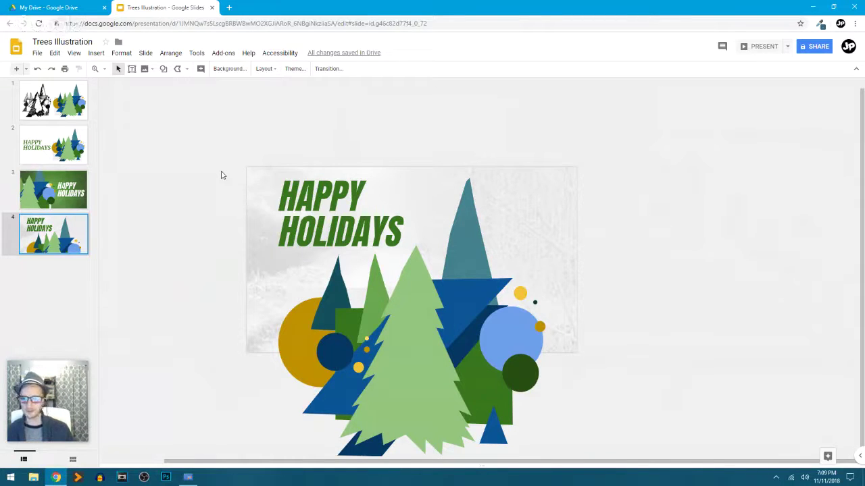
Step: Open the website googledrawings.org in a new browser tab
left_click(229, 8)
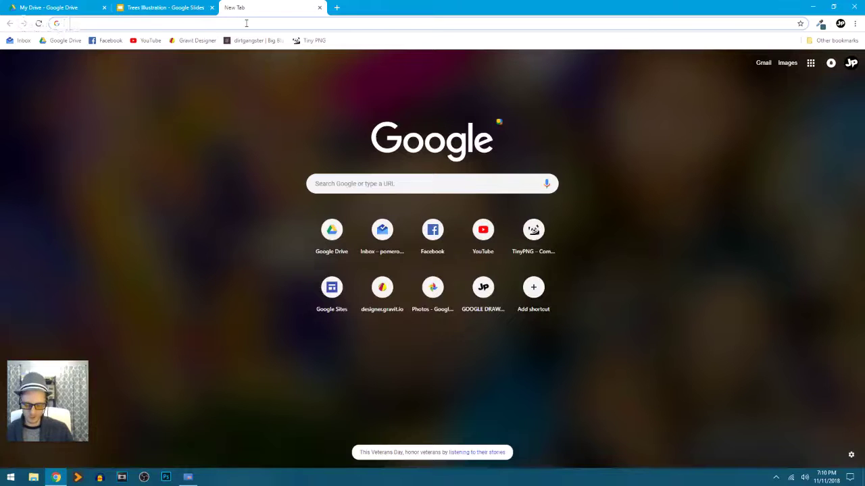
type("googledrawings.org")
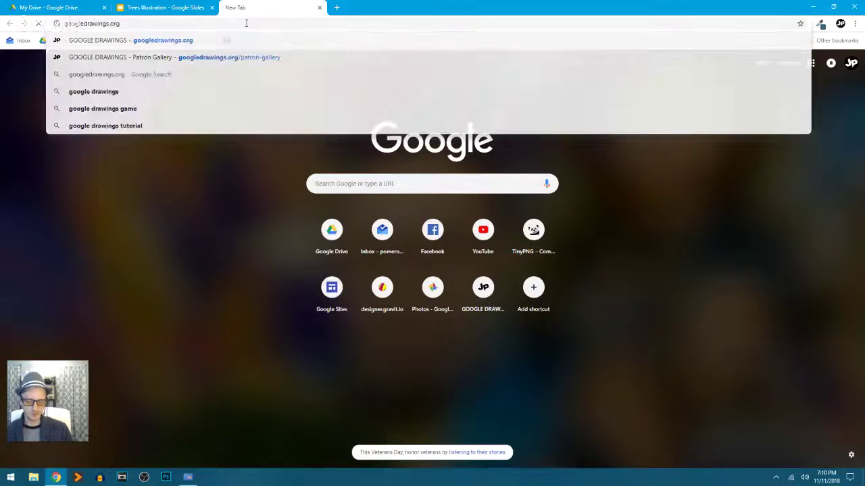
key("Return")
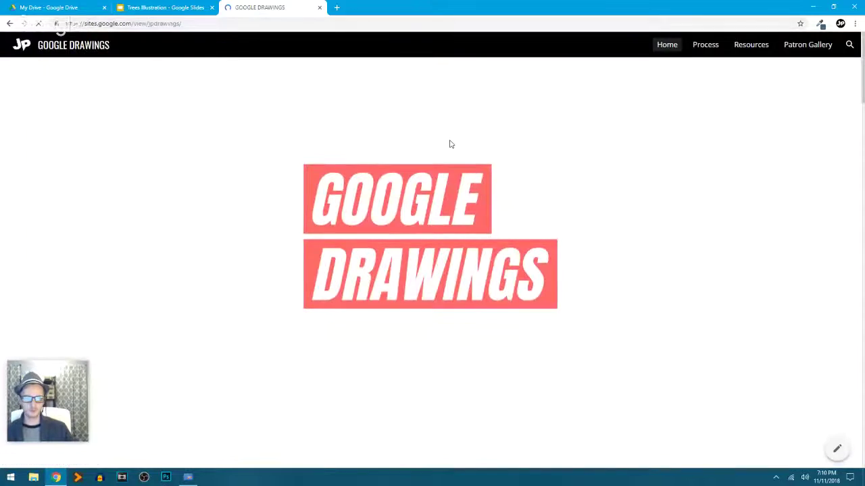
Step: Look through the home page's illustration gallery down to the About the Artist section and return to its start
scroll(650, 232, "down", 1)
scroll(649, 233, "down", 3)
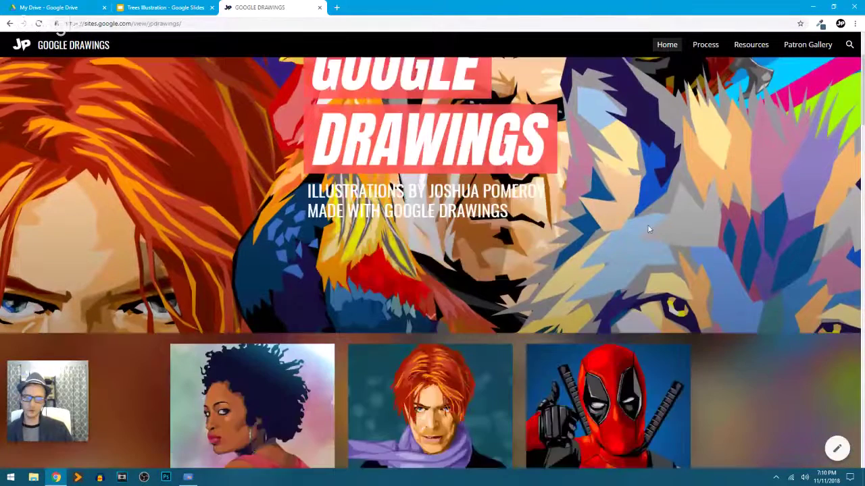
scroll(649, 229, "down", 4)
scroll(649, 230, "down", 2)
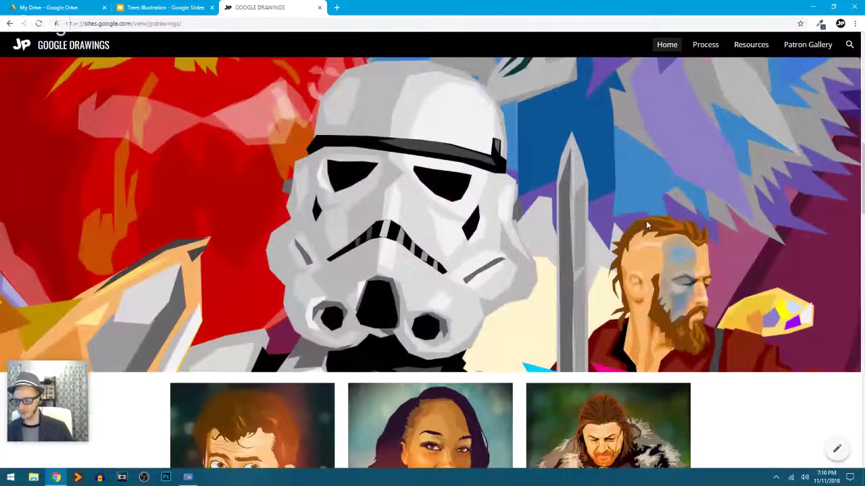
scroll(646, 225, "down", 5)
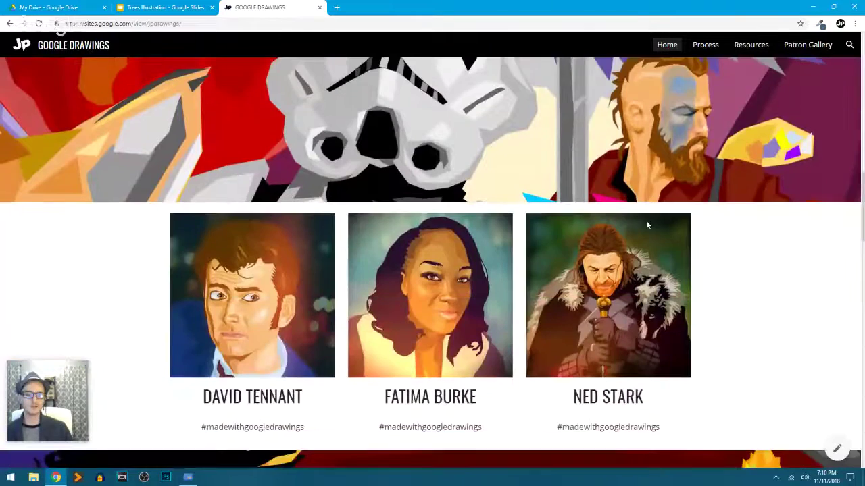
scroll(645, 225, "down", 6)
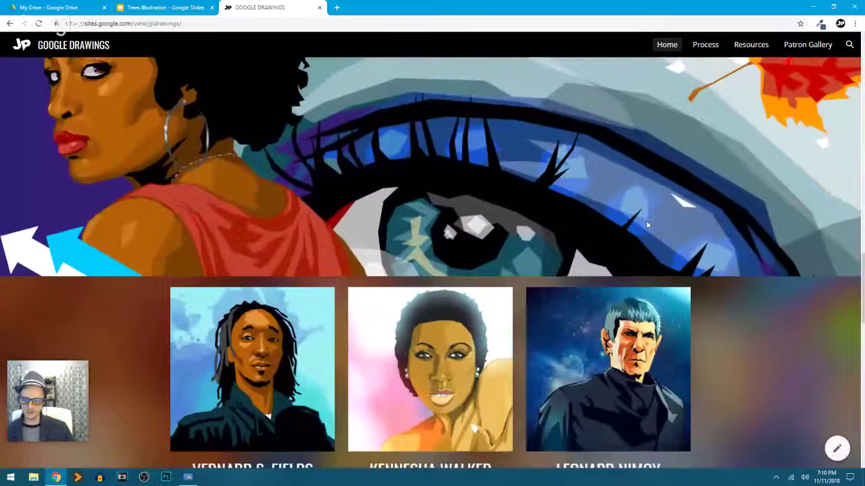
scroll(646, 225, "down", 3)
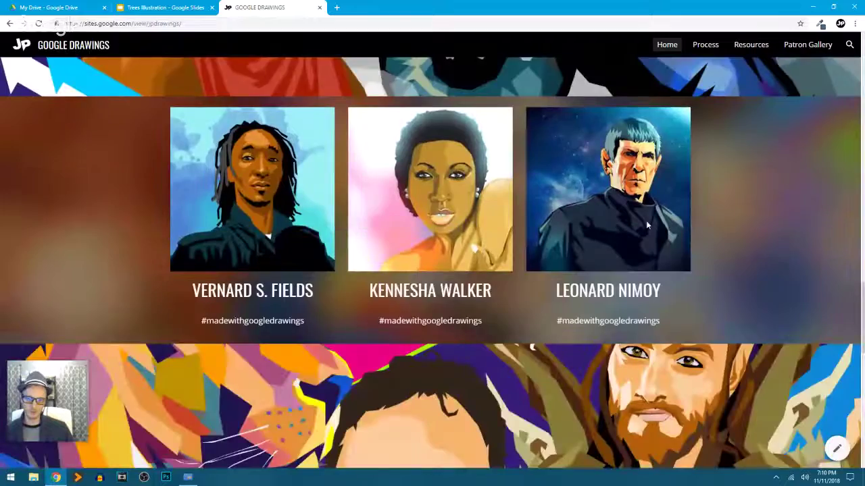
scroll(645, 225, "down", 10)
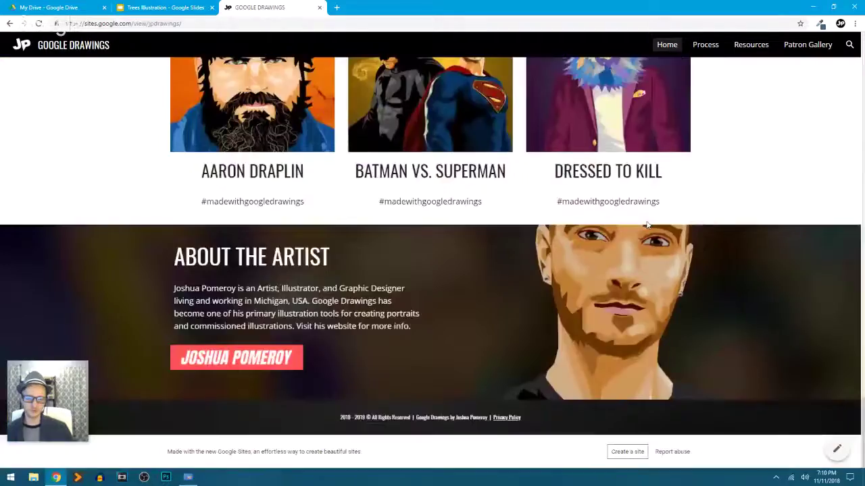
scroll(646, 225, "up", 3)
scroll(646, 225, "up", 15)
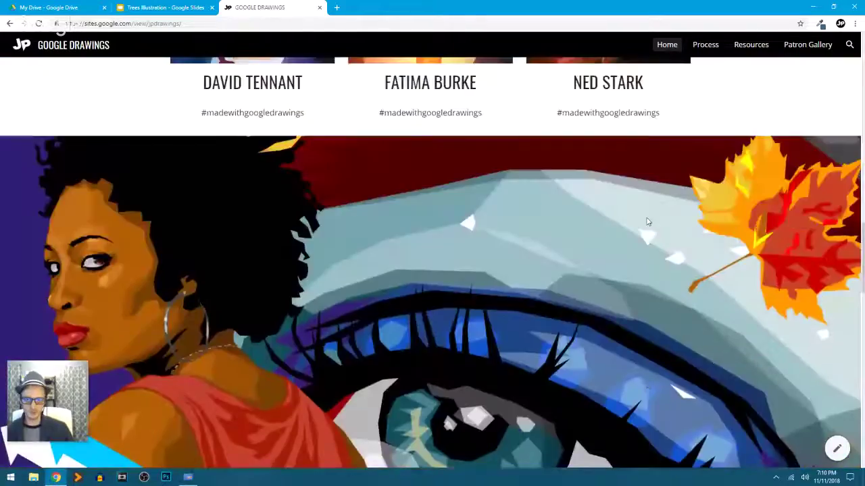
scroll(647, 221, "up", 10)
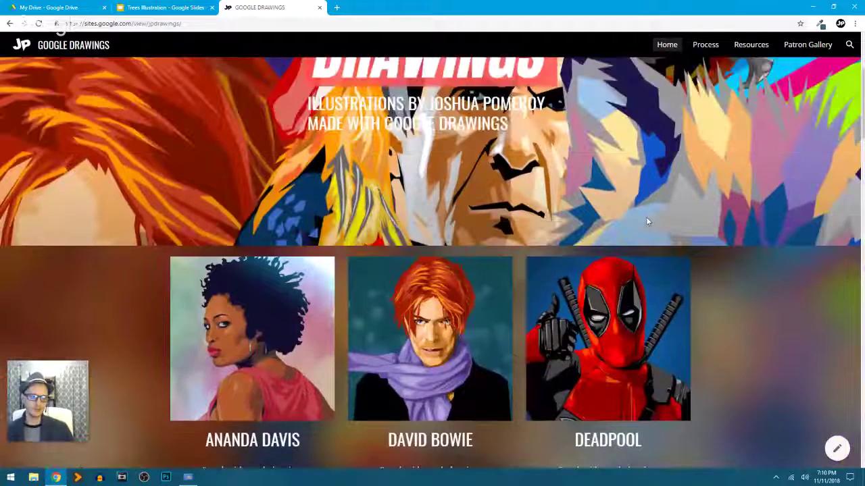
scroll(646, 217, "up", 2)
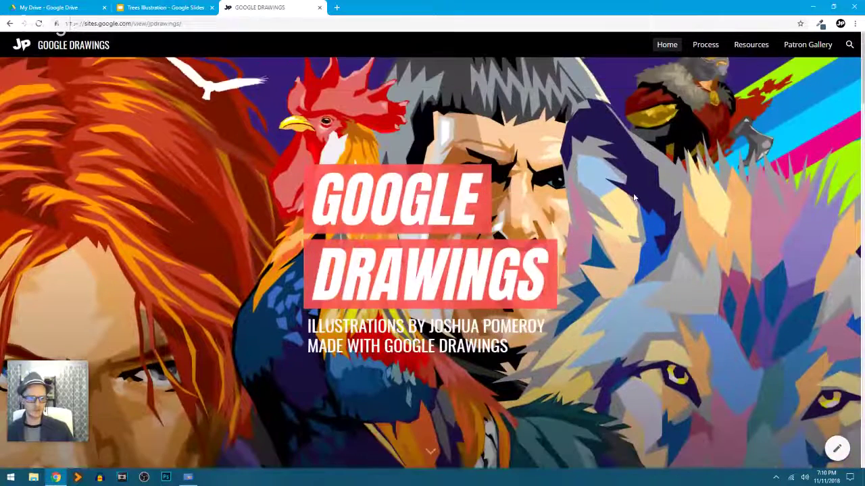
Step: Open the site's Process page and look through its behind-the-scenes explanations, example portraits and videos
left_click(707, 50)
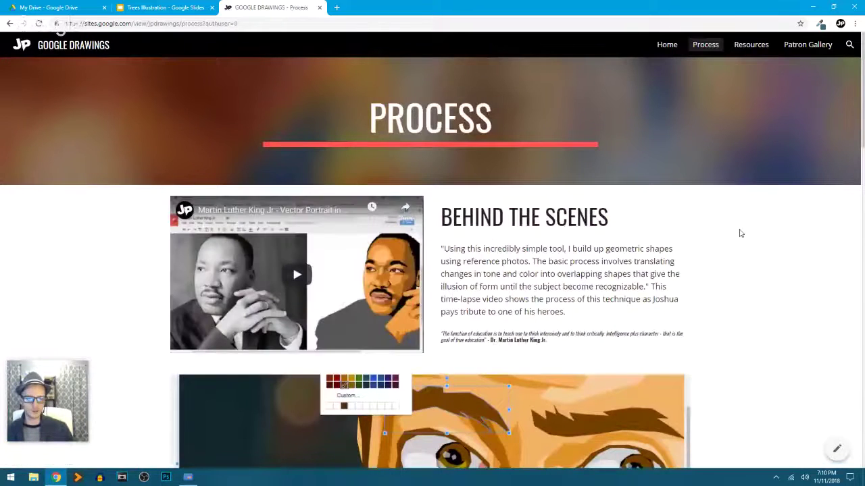
scroll(740, 231, "down", 1)
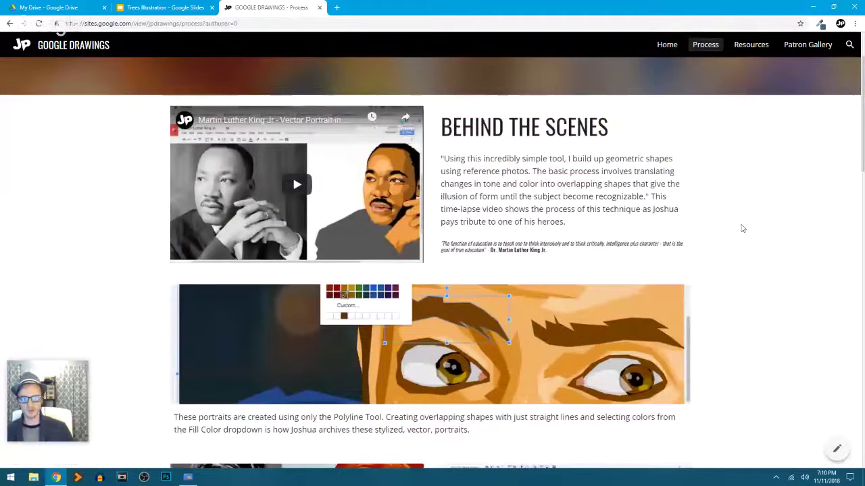
scroll(742, 228, "down", 2)
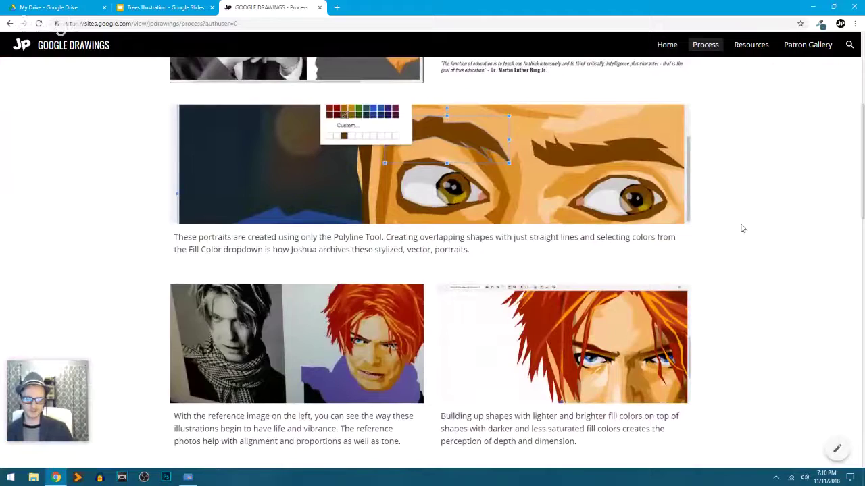
scroll(742, 228, "down", 8)
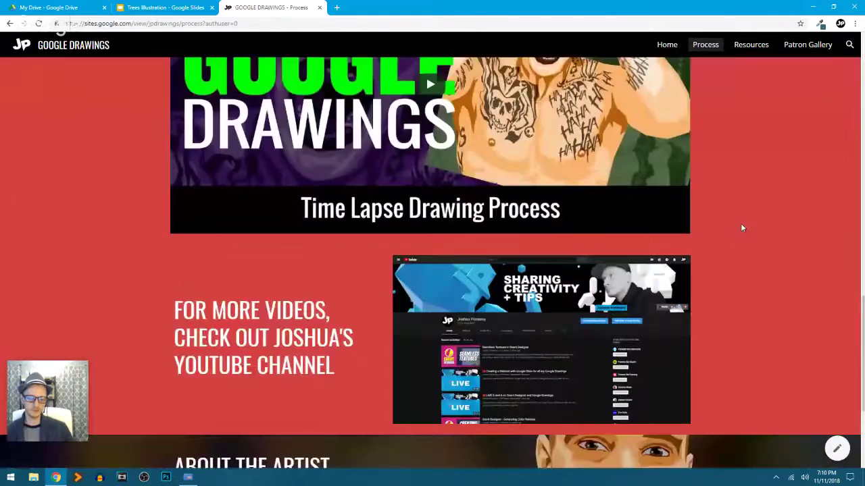
scroll(741, 228, "down", 3)
scroll(742, 228, "up", 8)
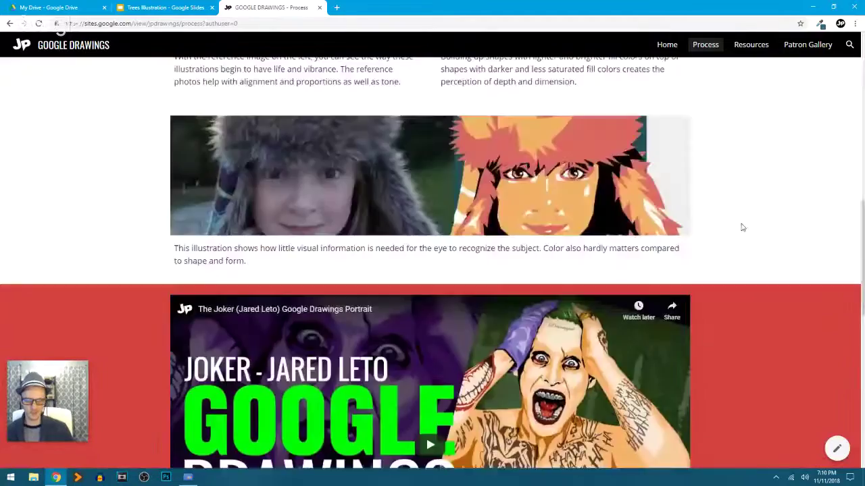
scroll(742, 228, "up", 10)
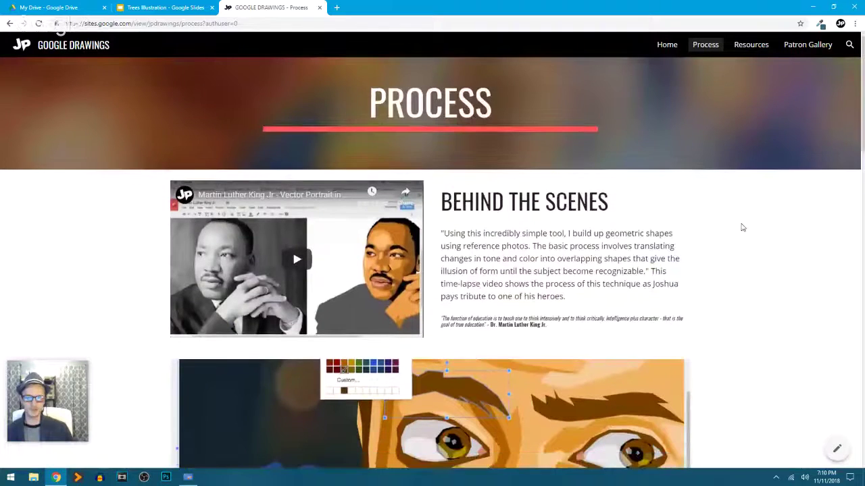
scroll(742, 228, "down", 1)
scroll(739, 225, "down", 2)
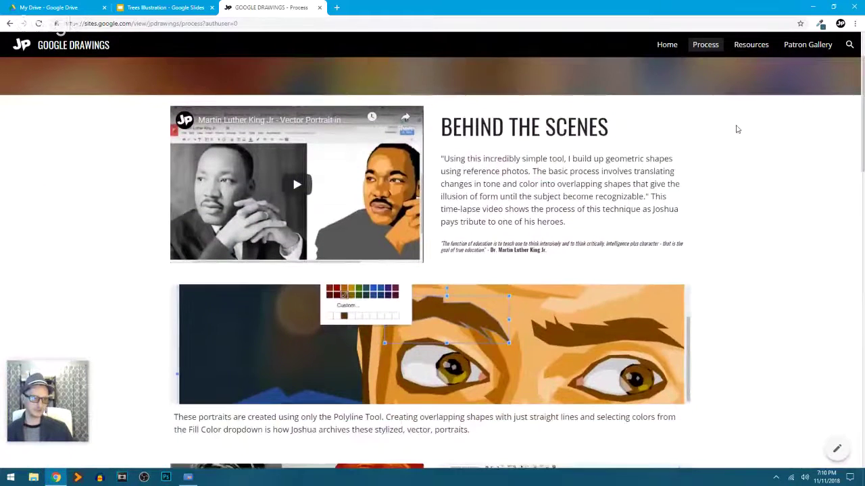
Step: Open the site's Resources page and browse the free illustrations offered for opening in Google Drawings
left_click(758, 50)
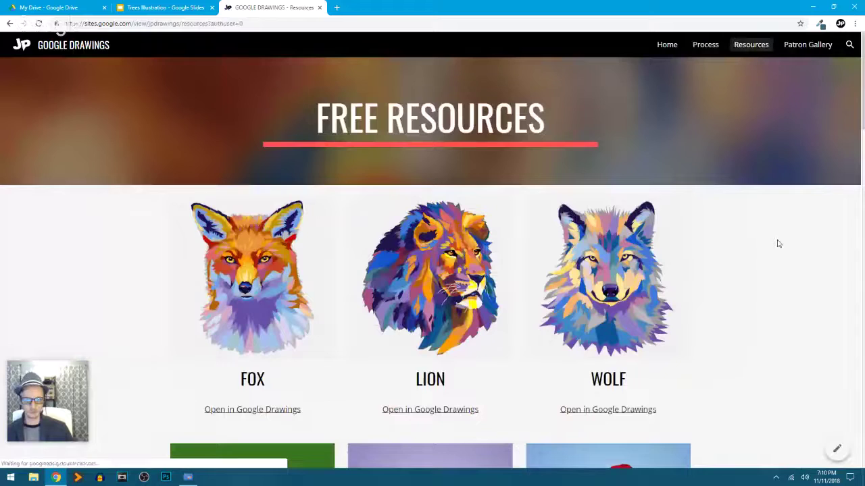
scroll(776, 243, "down", 3)
scroll(772, 244, "down", 3)
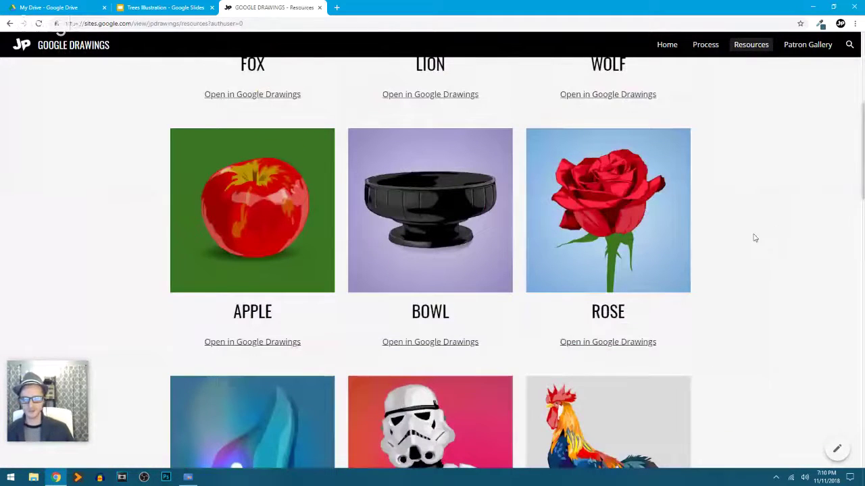
scroll(755, 237, "down", 2)
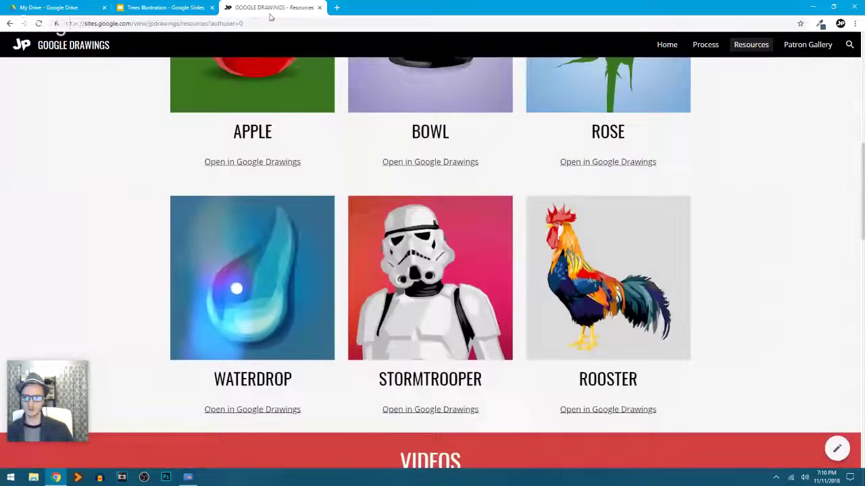
Step: Switch to the Trees Illustration presentation and select individual shapes within the grouped trees artwork on the fourth slide to inspect them
left_click(162, 7)
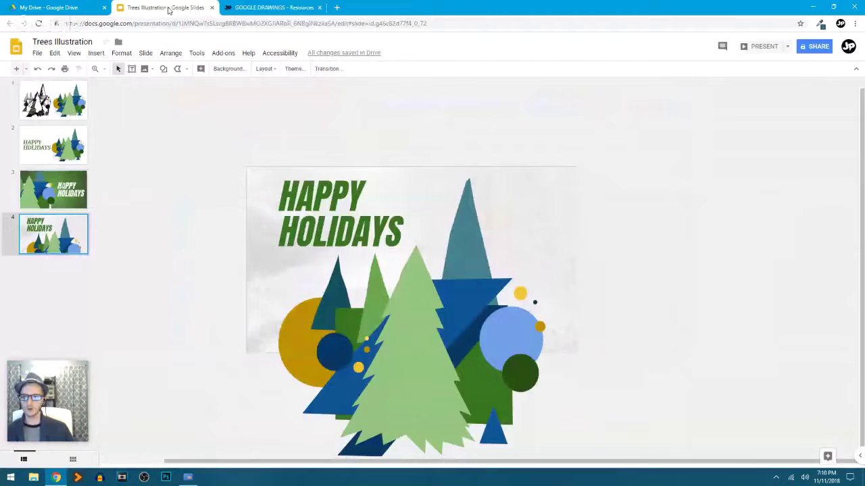
left_click(439, 296)
left_click(498, 337)
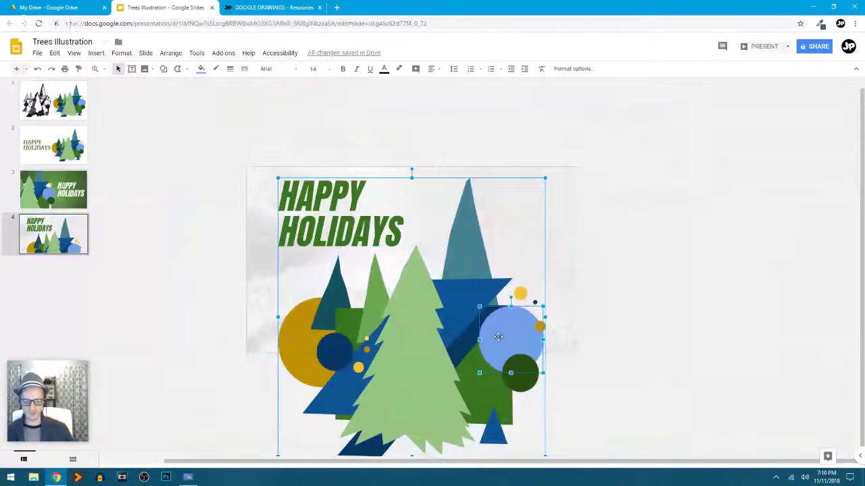
left_click(476, 251)
Step: Return to the Google Drawings site's Resources page and look through its Videos, Patreon and About the Artist sections
left_click(284, 9)
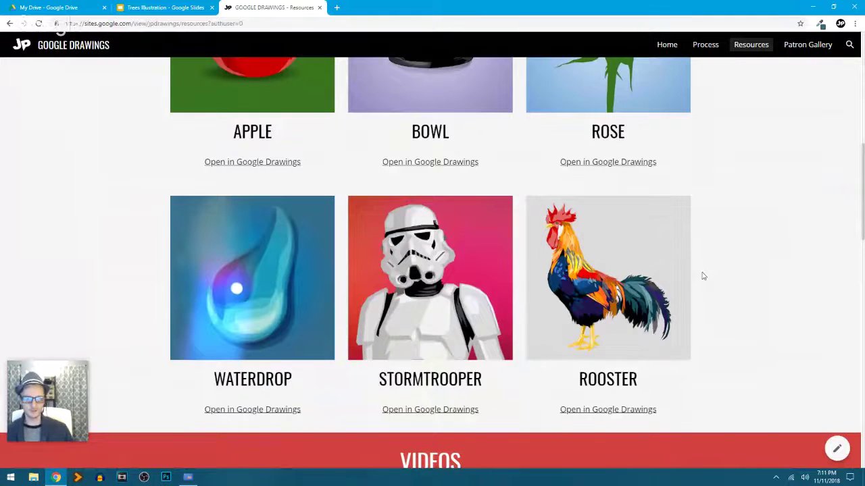
scroll(727, 200, "down", 3)
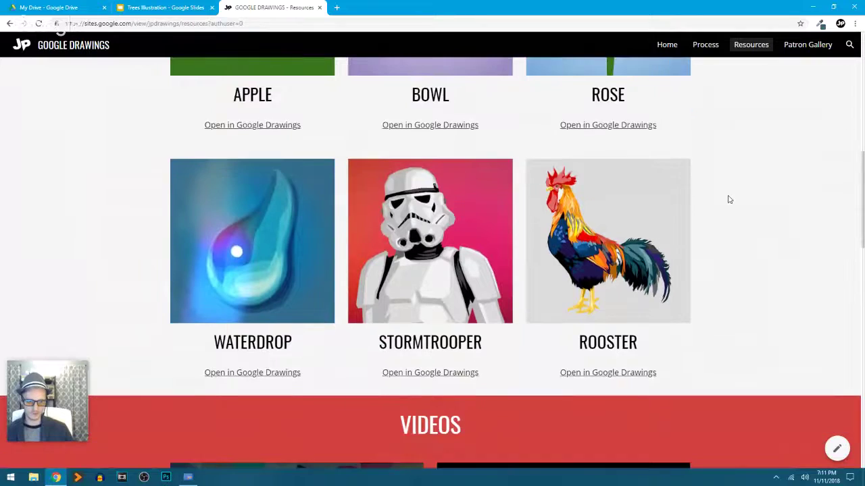
scroll(728, 196, "down", 7)
scroll(728, 186, "up", 4)
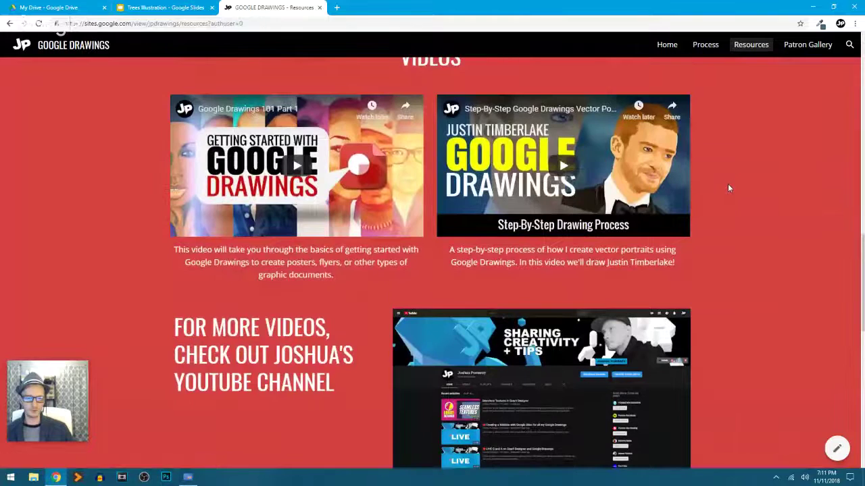
scroll(727, 185, "down", 4)
scroll(728, 188, "down", 4)
scroll(728, 188, "up", 2)
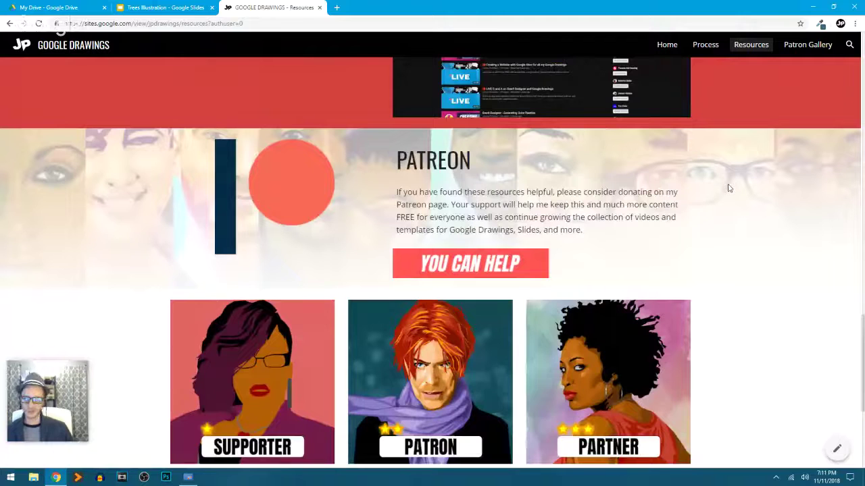
scroll(729, 188, "down", 3)
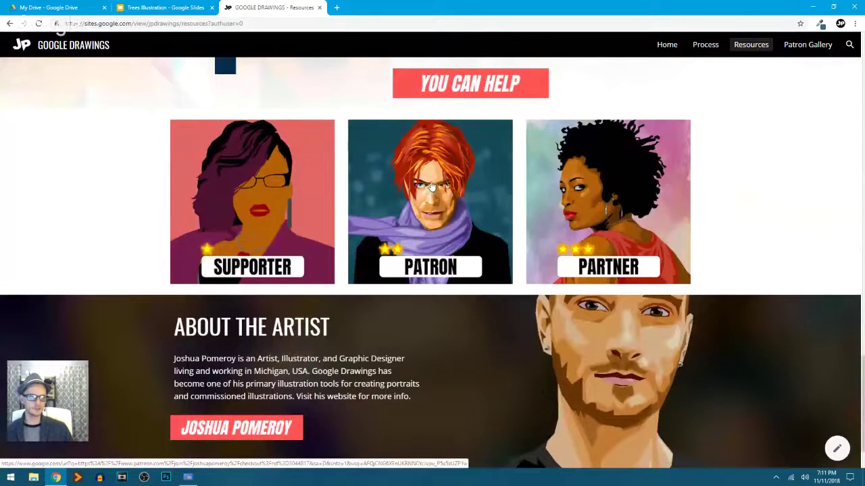
Step: Open the site's Patron Gallery page and look through the Supporters, Patrons and Partners portraits, returning to the Supporters section
left_click(809, 45)
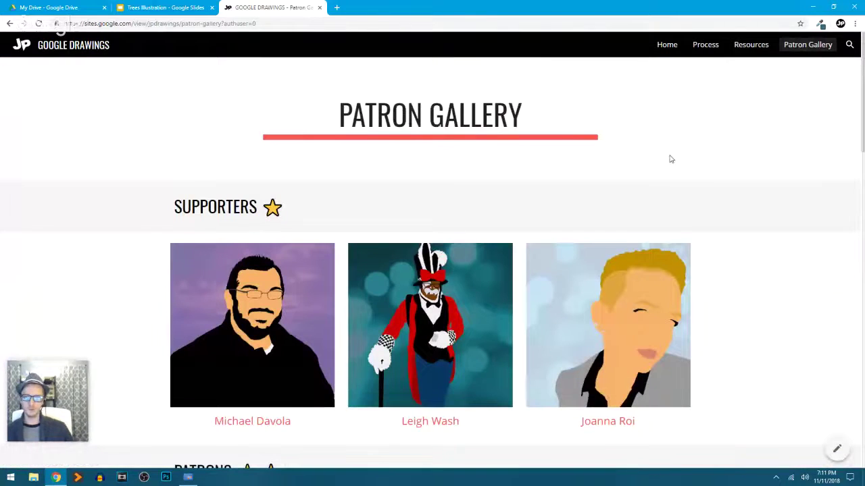
scroll(671, 159, "down", 3)
scroll(671, 159, "up", 2)
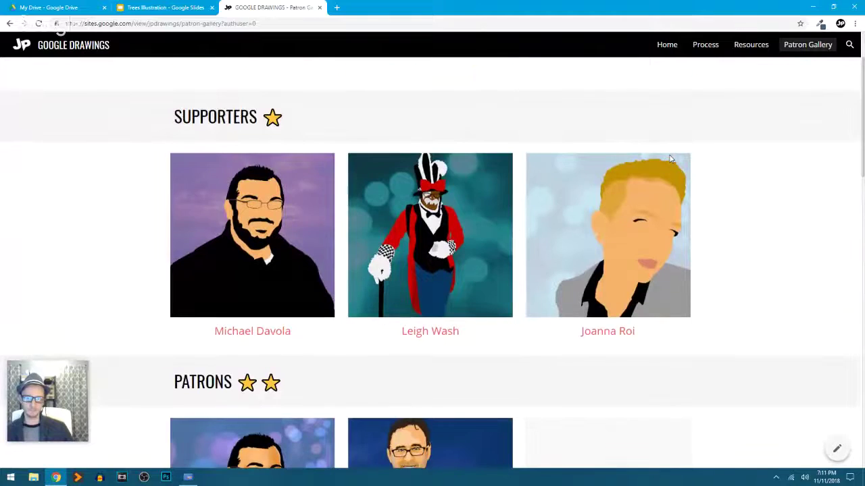
scroll(670, 159, "down", 2)
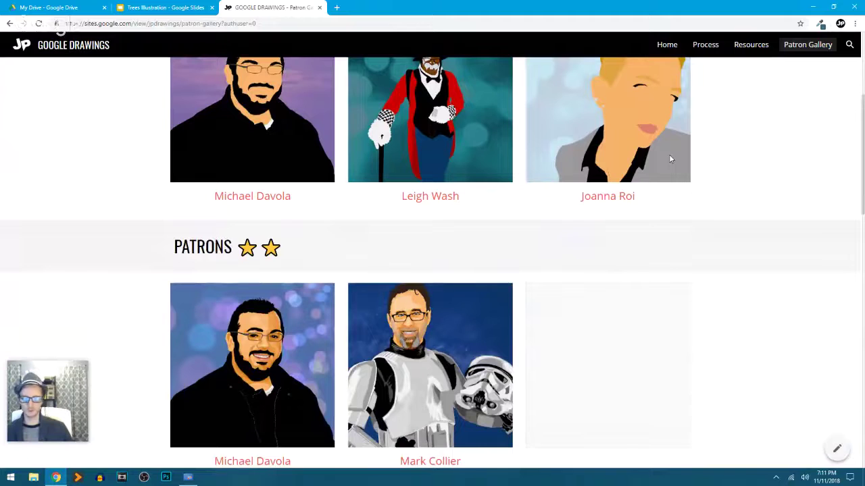
scroll(671, 159, "down", 3)
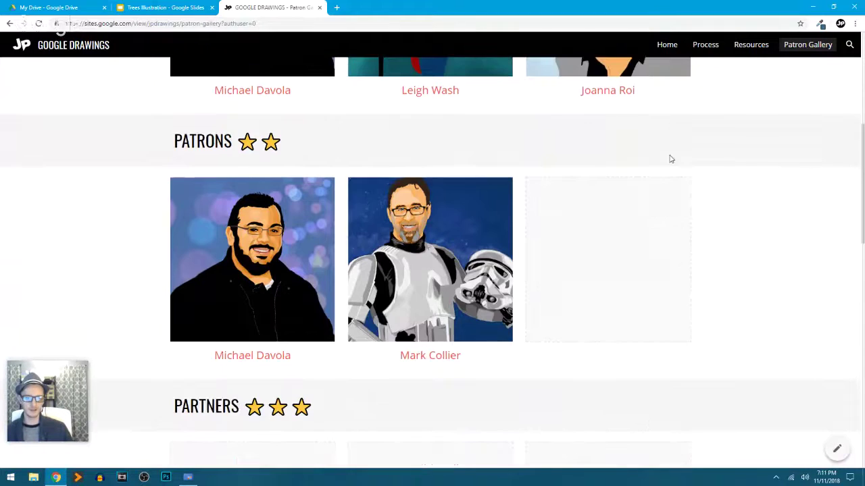
scroll(670, 159, "down", 3)
scroll(671, 159, "down", 2)
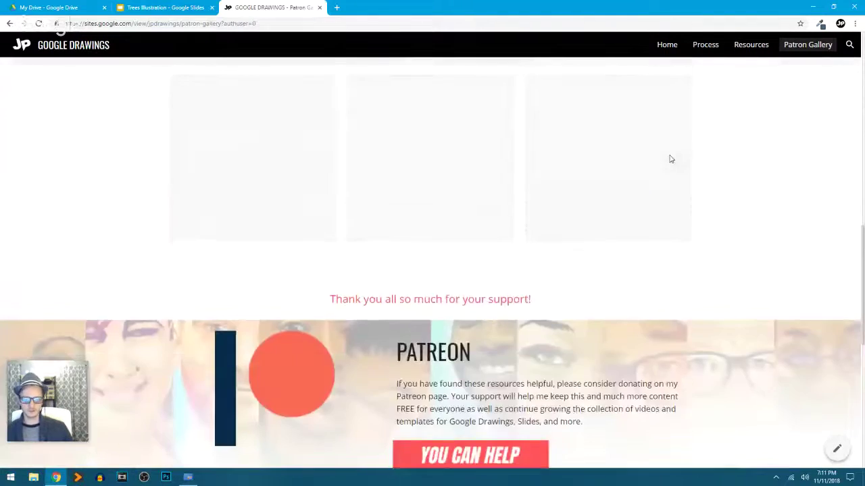
scroll(671, 160, "up", 10)
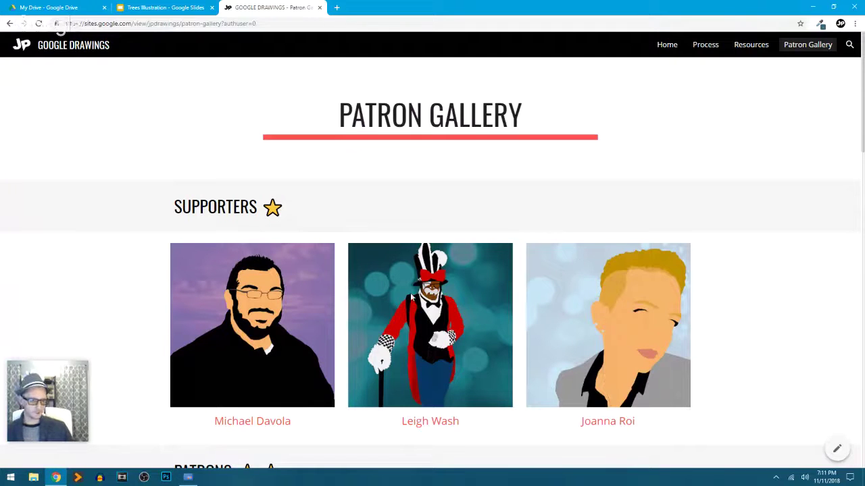
scroll(411, 297, "down", 2)
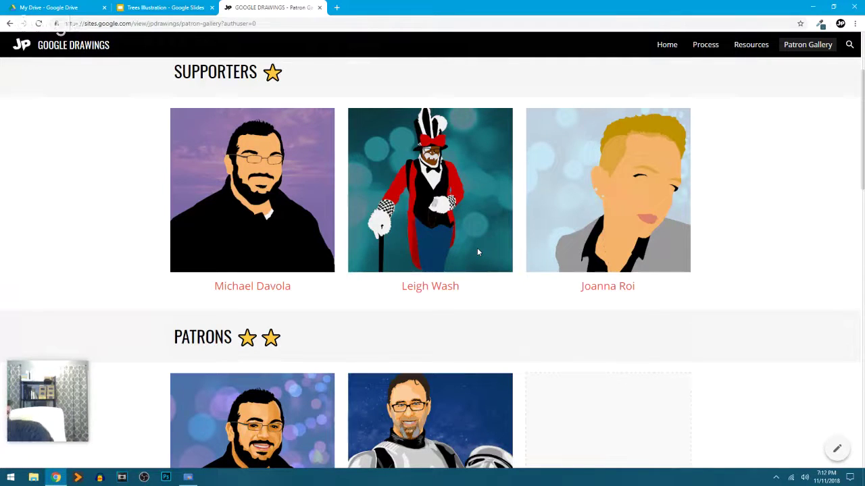
Step: Switch back to the Trees Illustration presentation and show the third slide with the green background
left_click(165, 8)
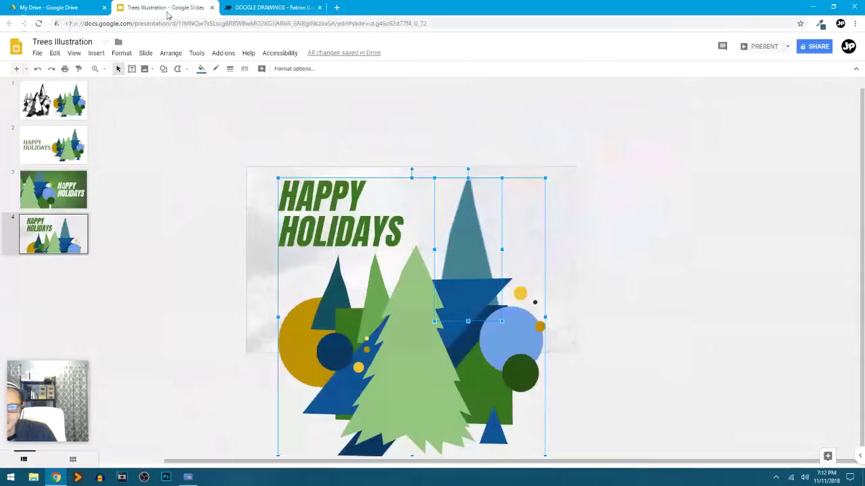
left_click(47, 203)
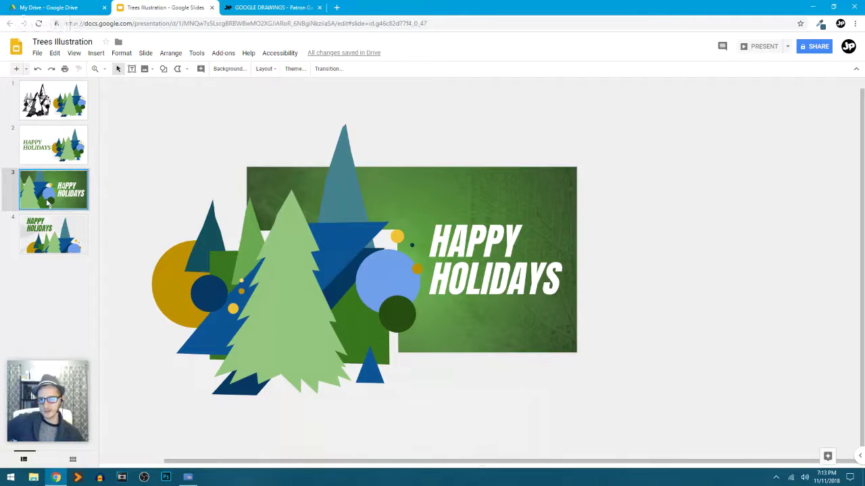
Step: Go back to the Google Drawings site, open its Home page and look through the illustration gallery down to About the Artist
left_click(274, 7)
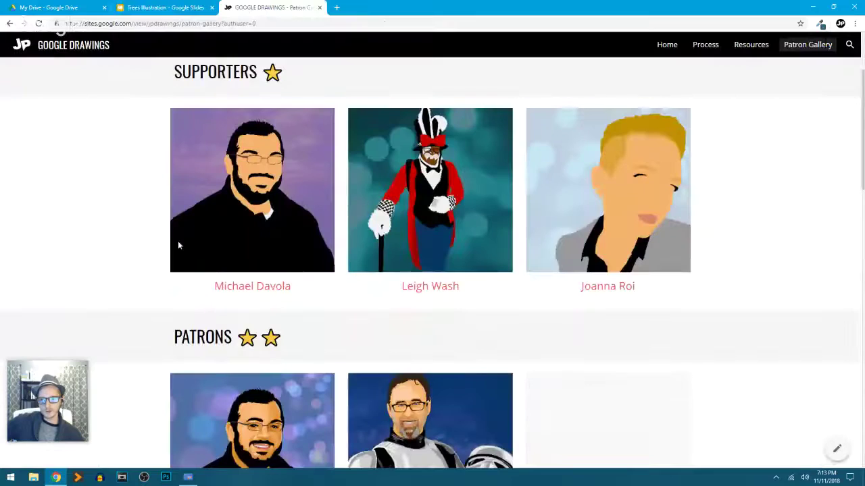
left_click(667, 46)
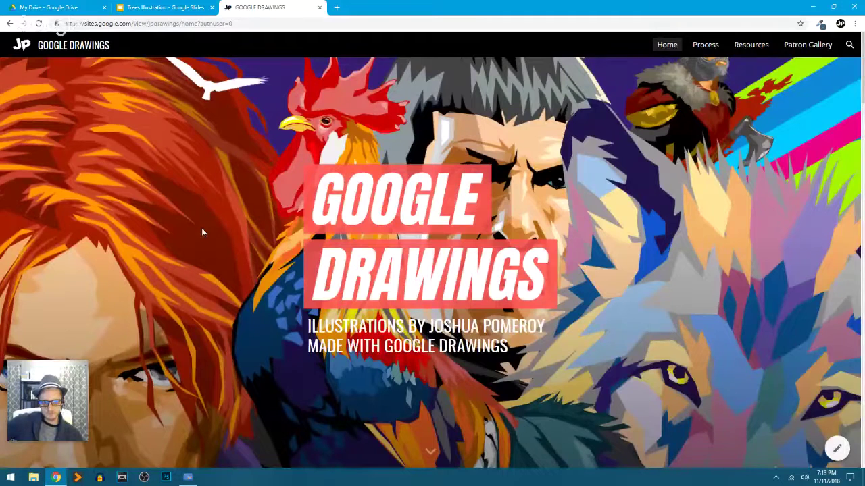
scroll(202, 232, "down", 6)
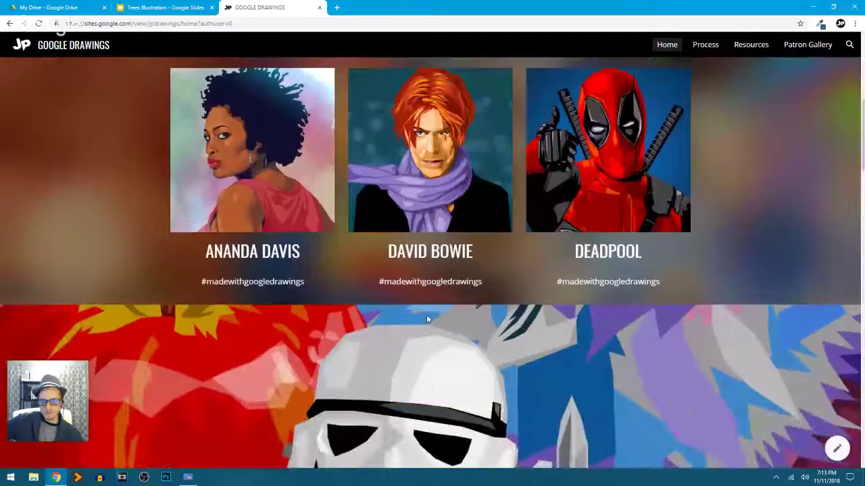
scroll(427, 314, "down", 11)
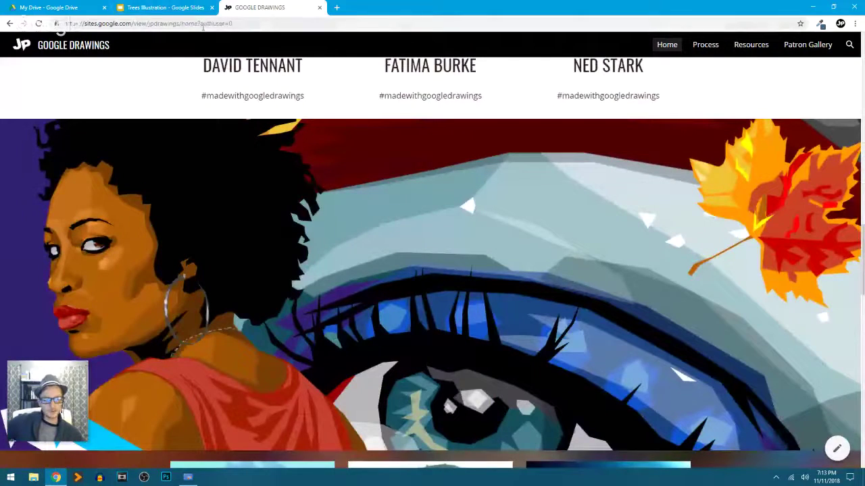
scroll(398, 291, "down", 13)
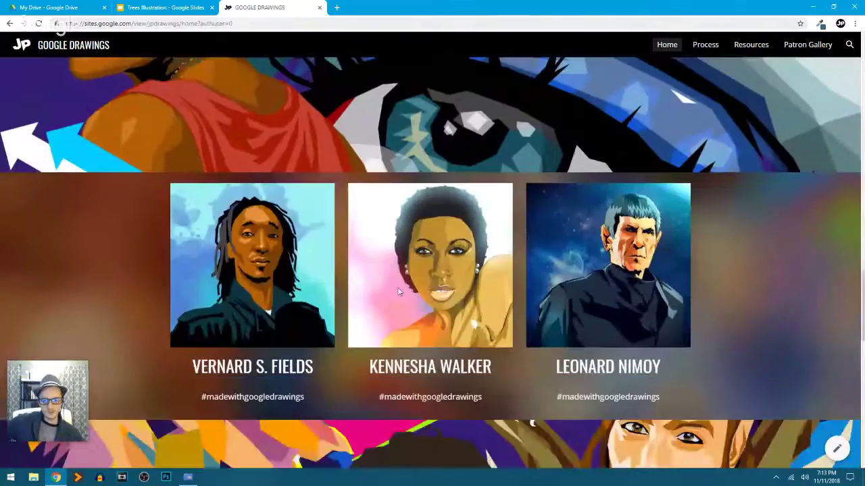
scroll(397, 290, "down", 3)
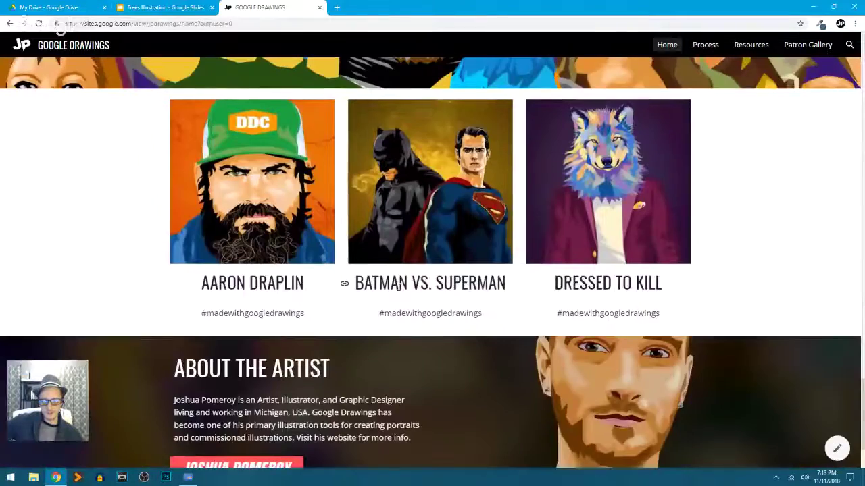
scroll(397, 290, "up", 3)
Step: Return to the Trees Illustration presentation and review its "HAPPY HOLIDAYS" slide variations through the fourth slide
left_click(158, 8)
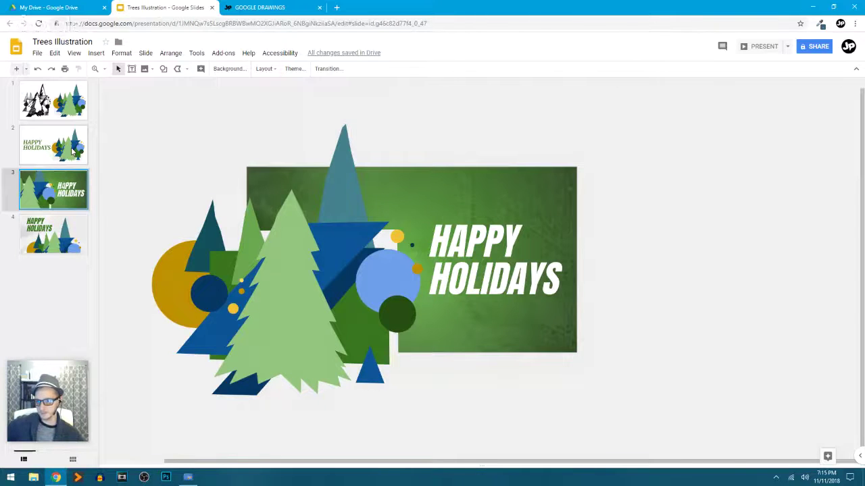
left_click(73, 152)
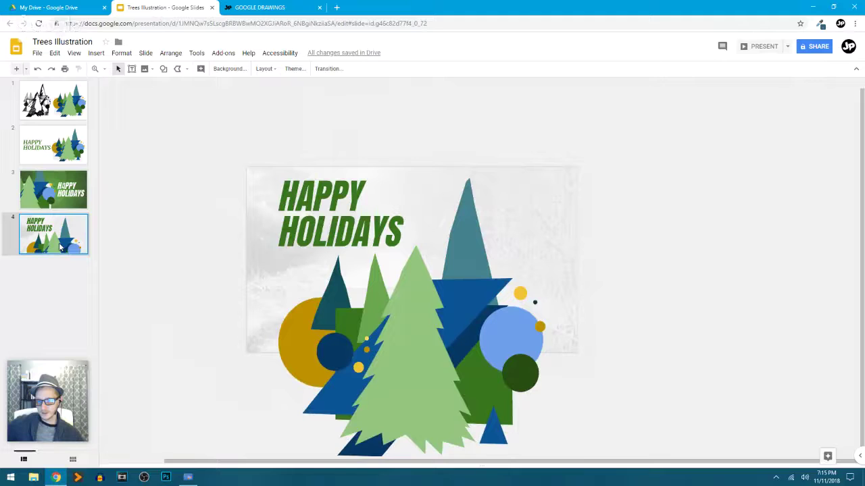